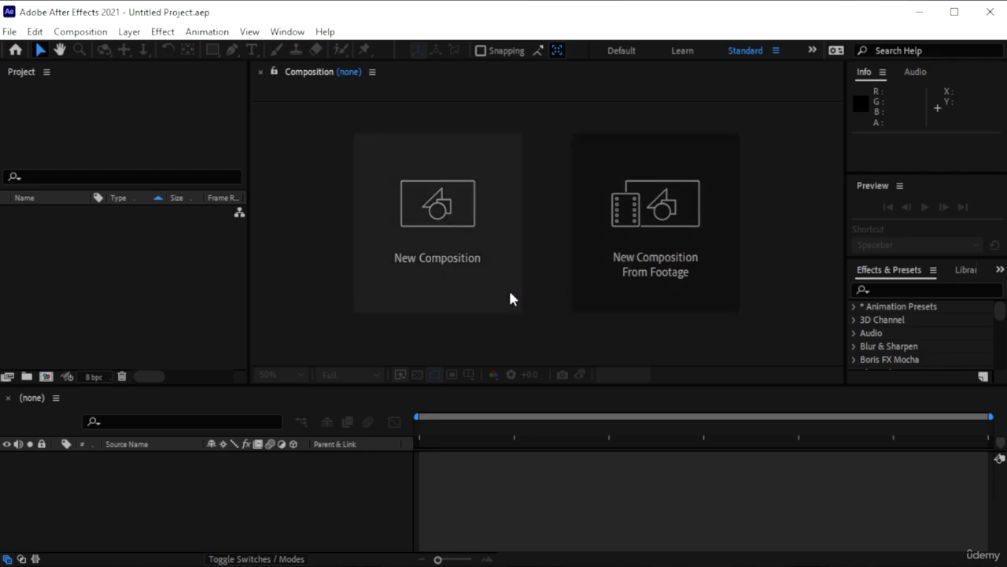
# Create a new HDTV 1080 29.97 composition named dance
pyautogui.click(473, 236)
pyautogui.write('d')
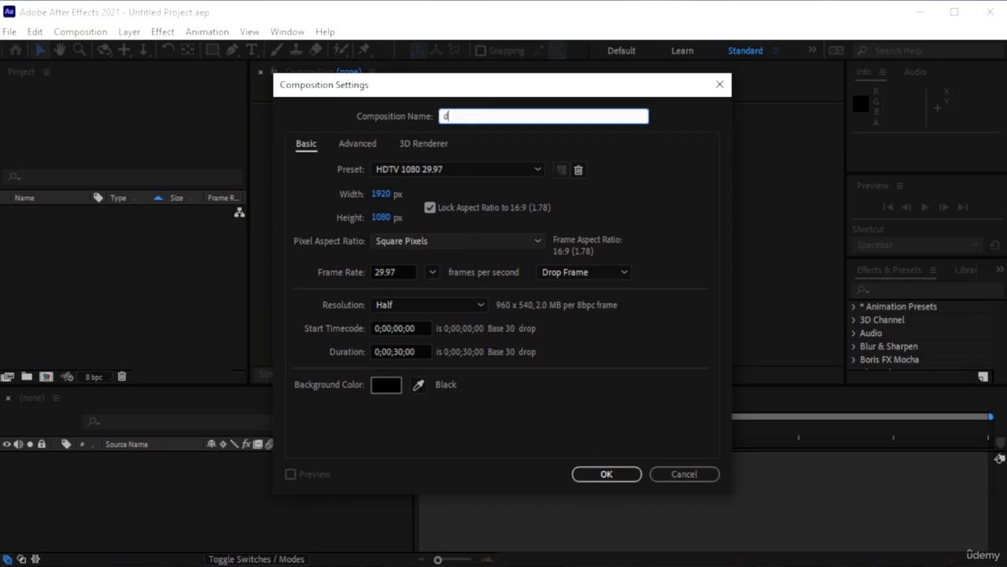
pyautogui.write('ance')
pyautogui.press('Return')
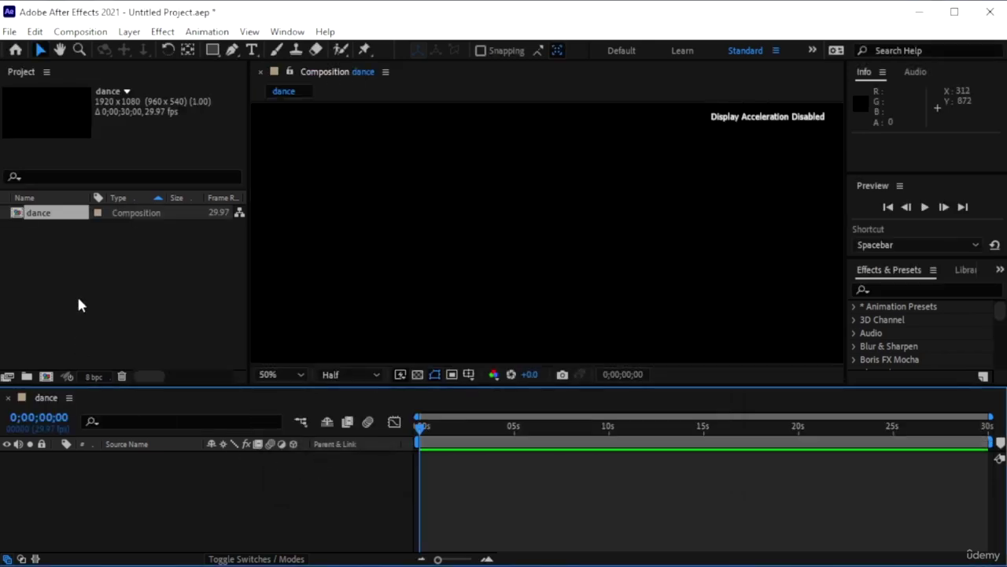
# Import the video pexels-gabby-k-6980766.mp4 from the neon lines animation folder as footage
pyautogui.doubleClick(82, 297)
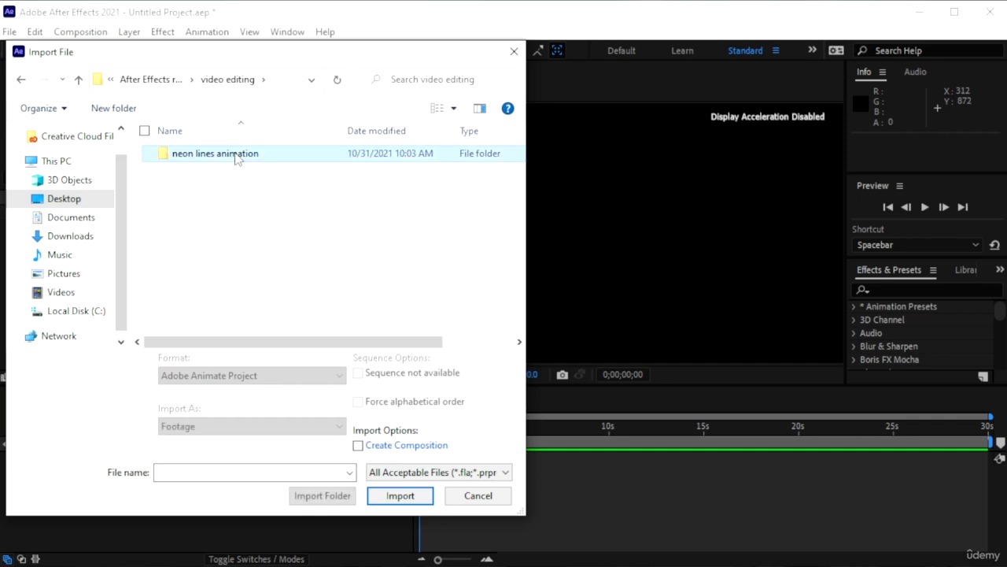
pyautogui.doubleClick(236, 155)
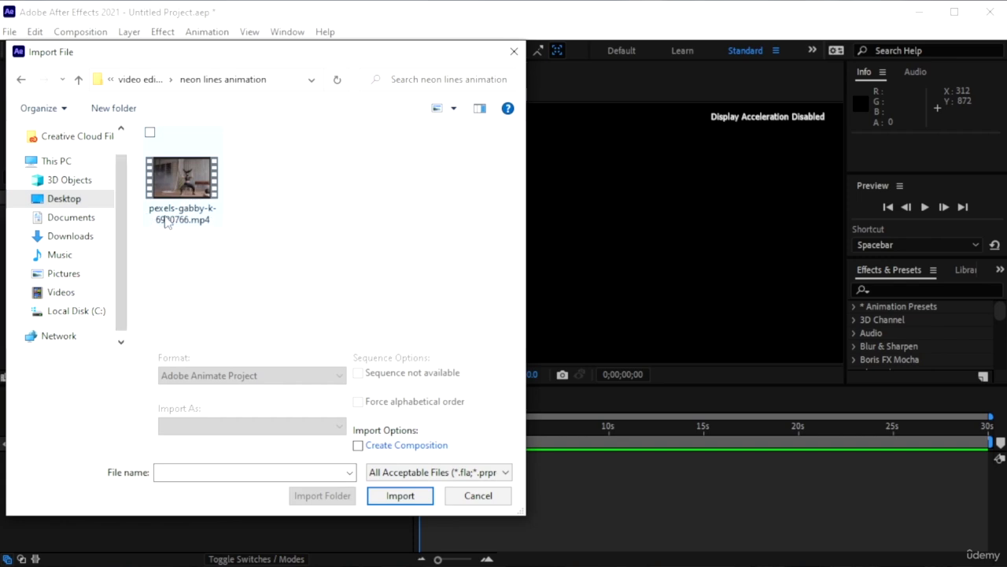
pyautogui.click(197, 224)
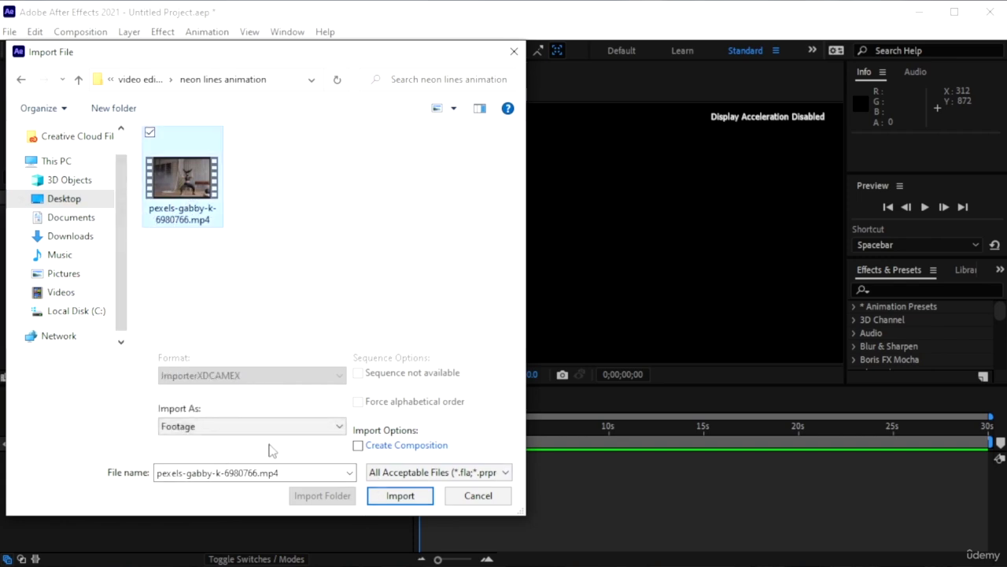
pyautogui.click(425, 497)
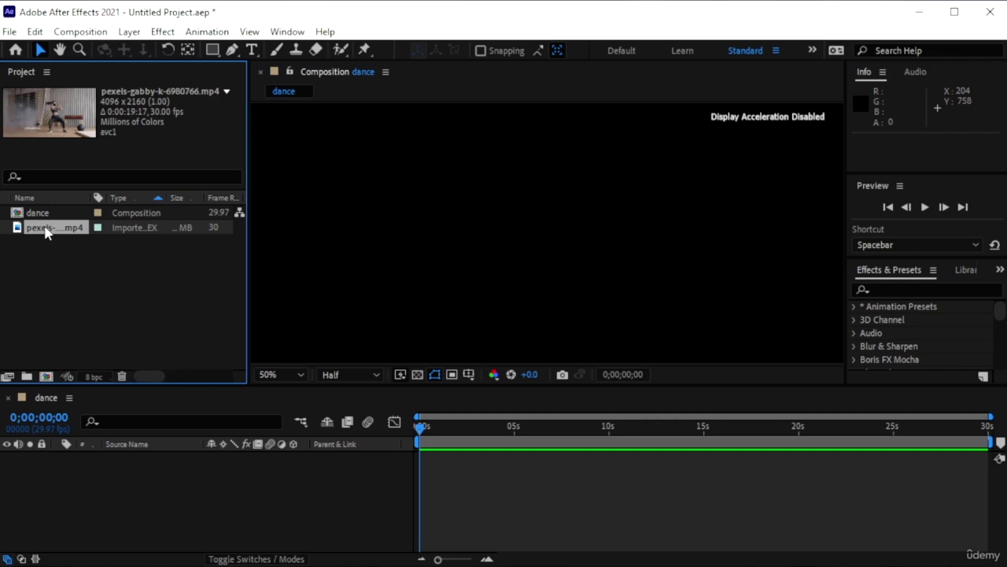
# Add the imported clip to the dance composition and scale it to about 48%, 50% to fit the frame
pyautogui.moveTo(47, 229); pyautogui.dragTo(281, 491)
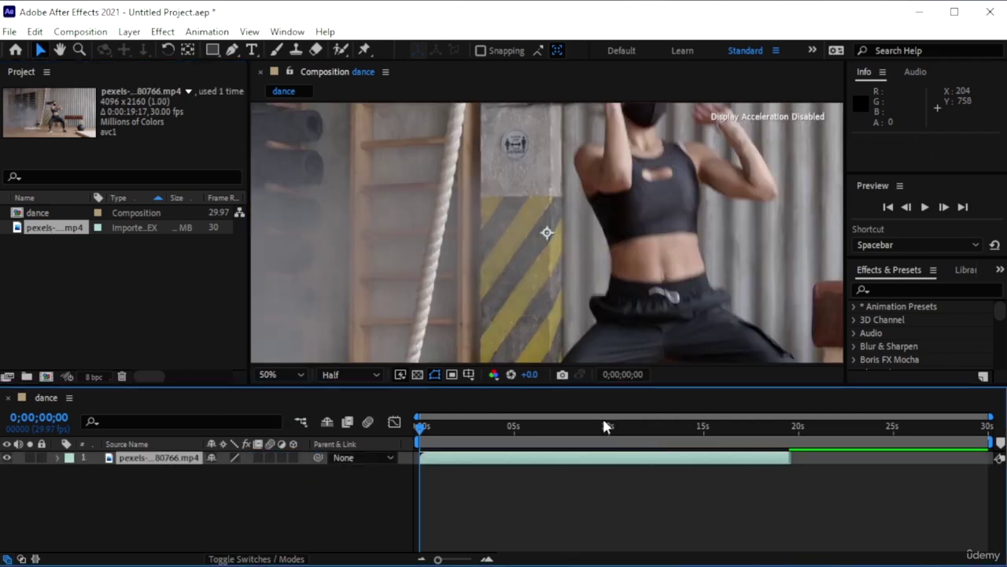
pyautogui.scroll(-6, 465, 295)
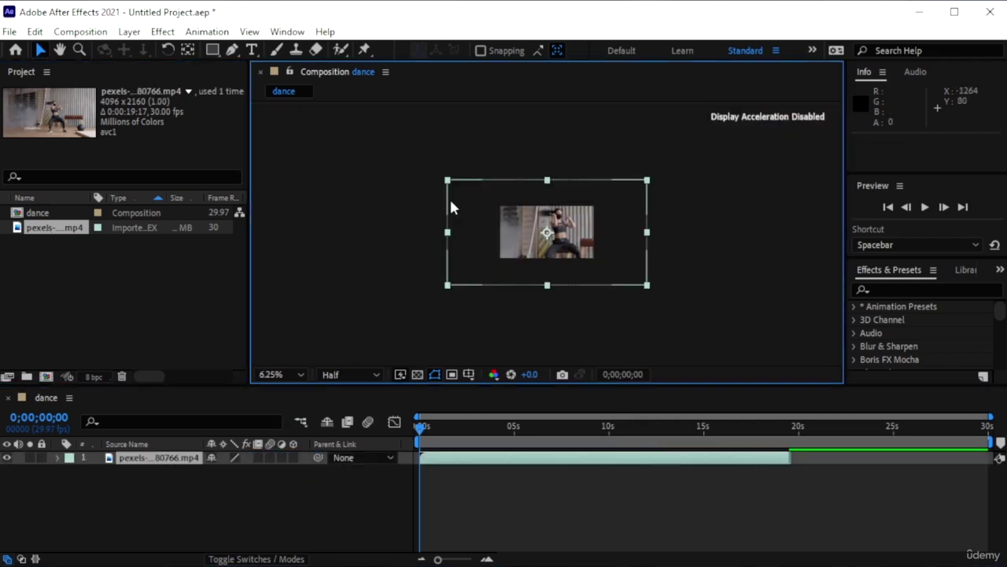
pyautogui.moveTo(448, 285); pyautogui.dragTo(497, 268)
pyautogui.scroll(2, 582, 294)
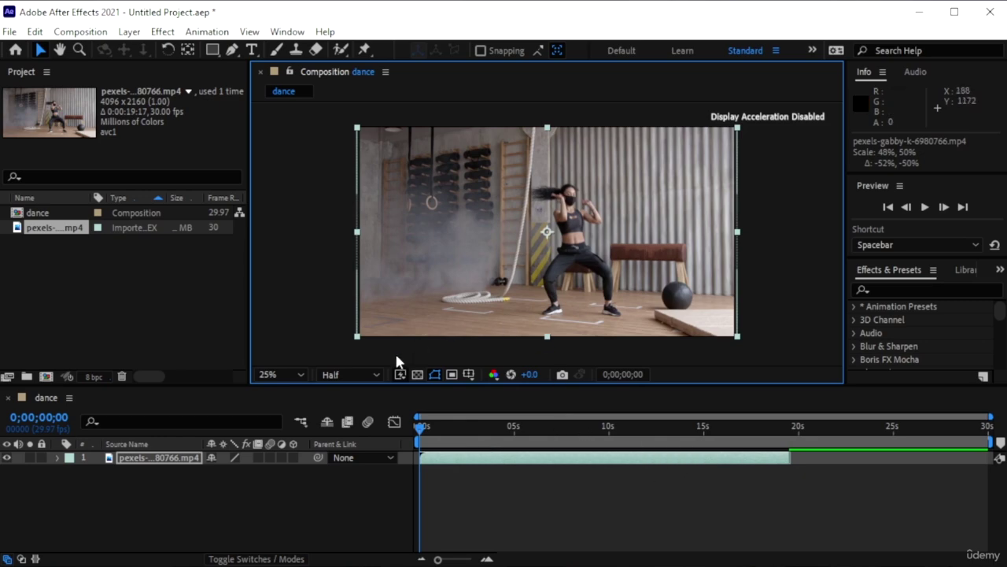
# Set the preview resolution to Third and play the dance clip for about the first five seconds
pyautogui.click(362, 374)
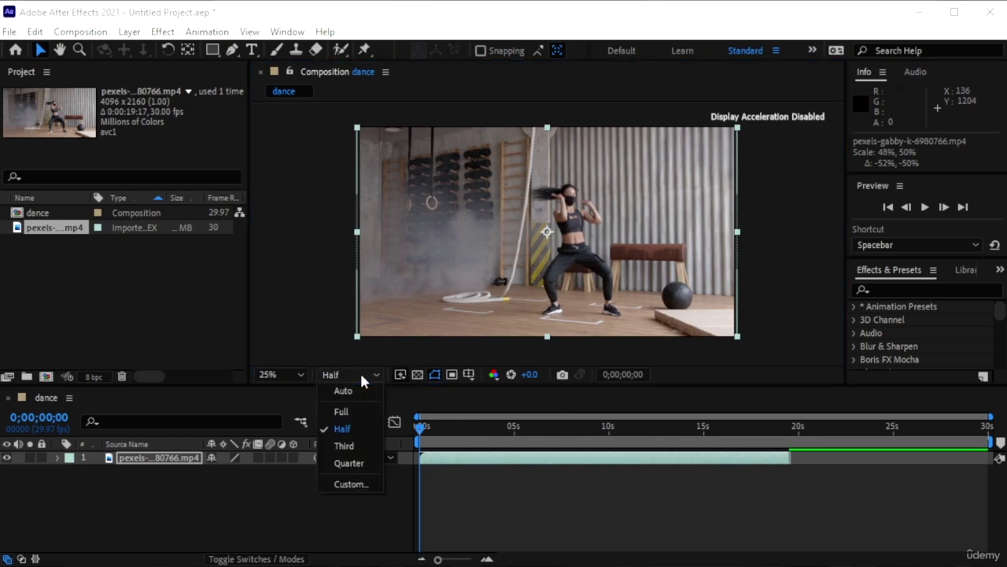
pyautogui.click(360, 447)
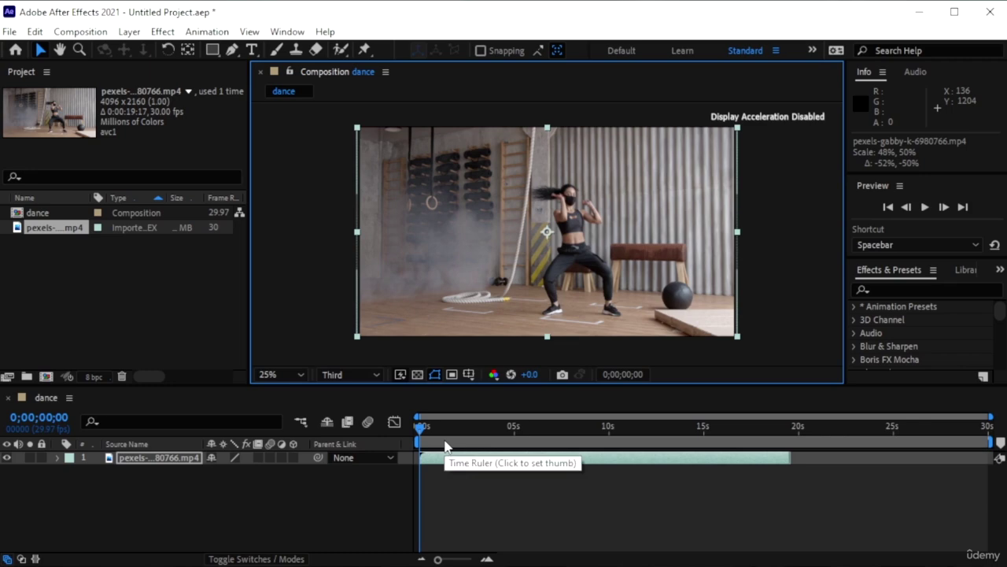
pyautogui.press('space')
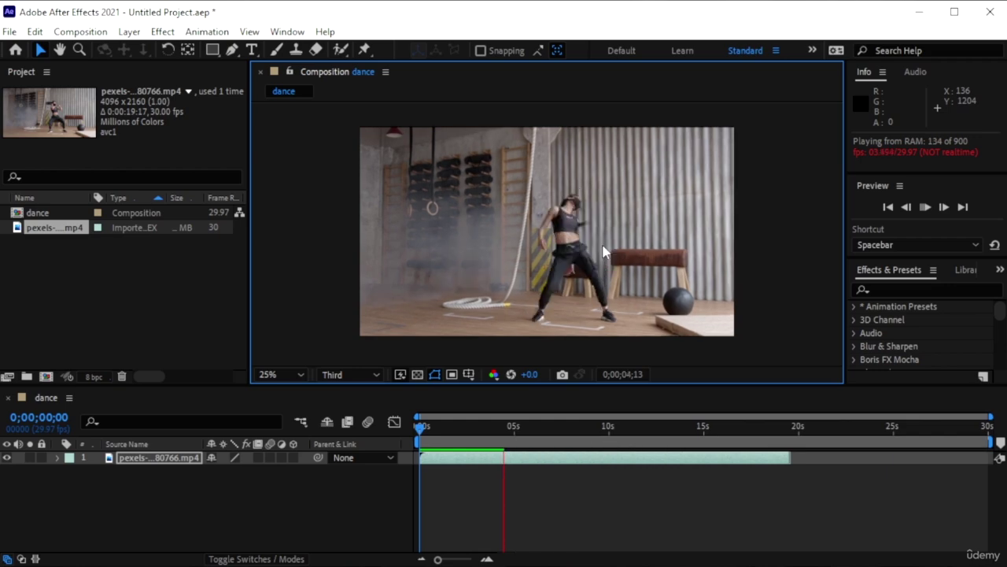
pyautogui.click(479, 232)
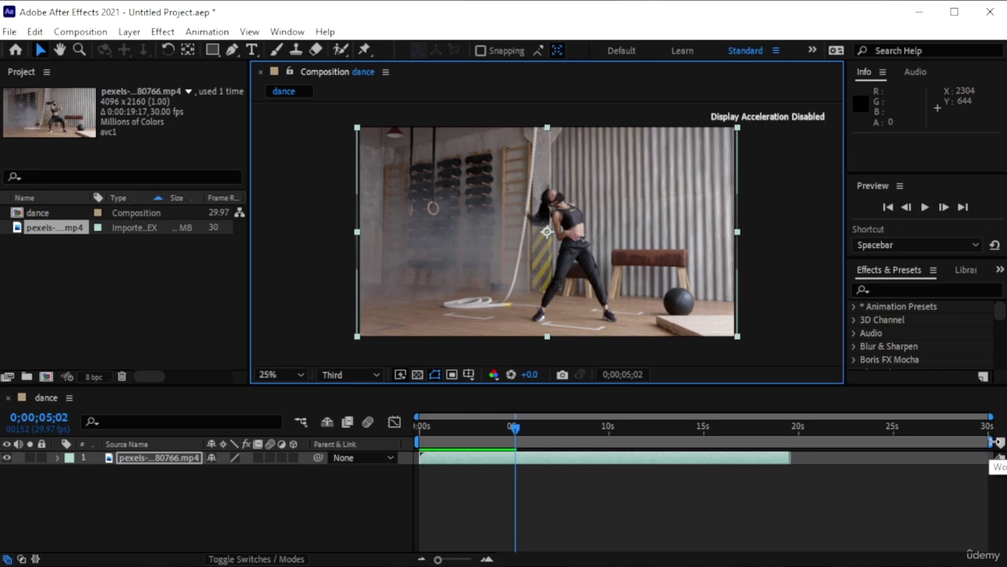
# Shorten the work area to end at 0;00;04;29 and play back that section
pyautogui.moveTo(993, 442); pyautogui.dragTo(516, 442)
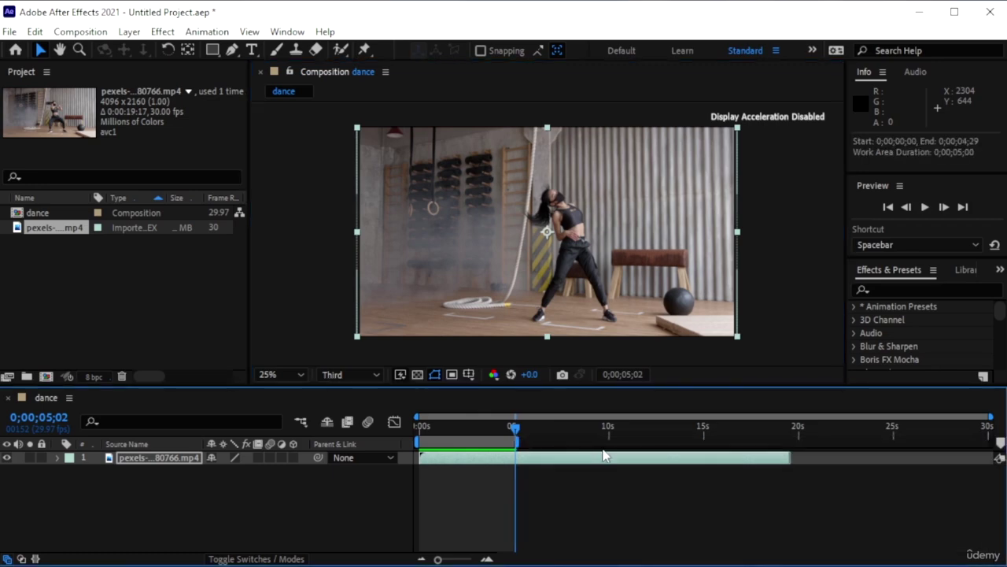
pyautogui.press('space')
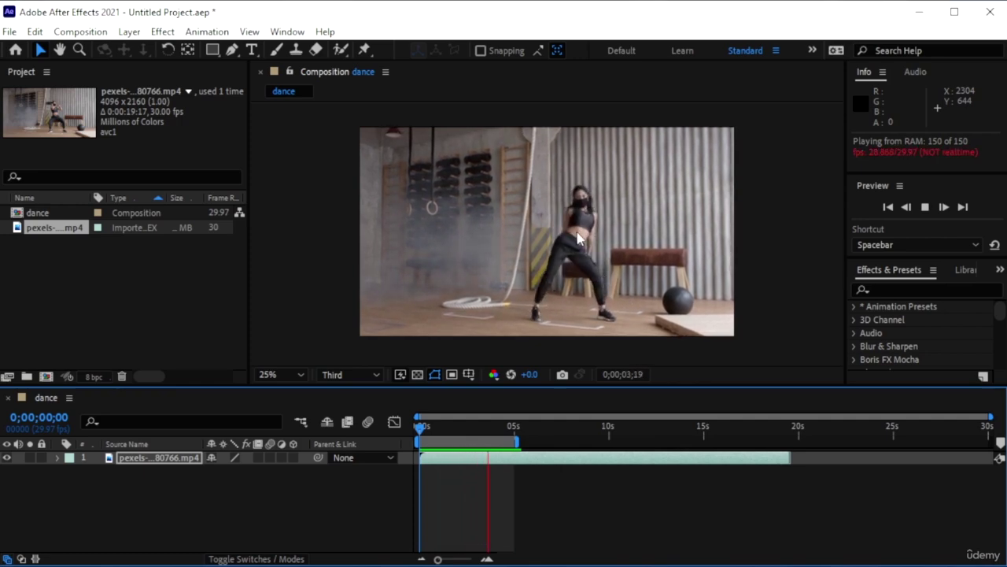
pyautogui.click(530, 209)
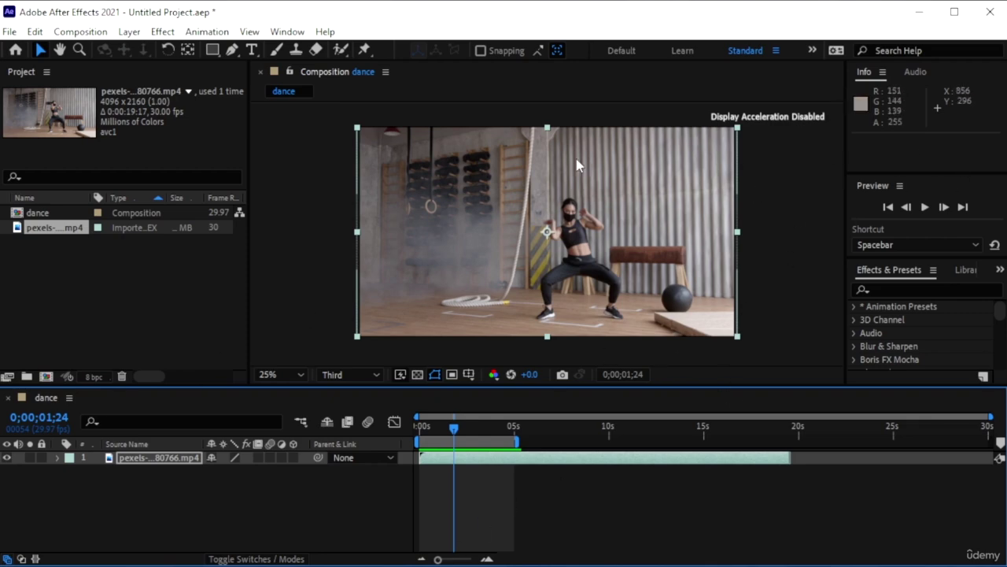
# Create a solid at the composition size, 1920 x 1080 px, with color 000000 above the clip
pyautogui.click(265, 482)
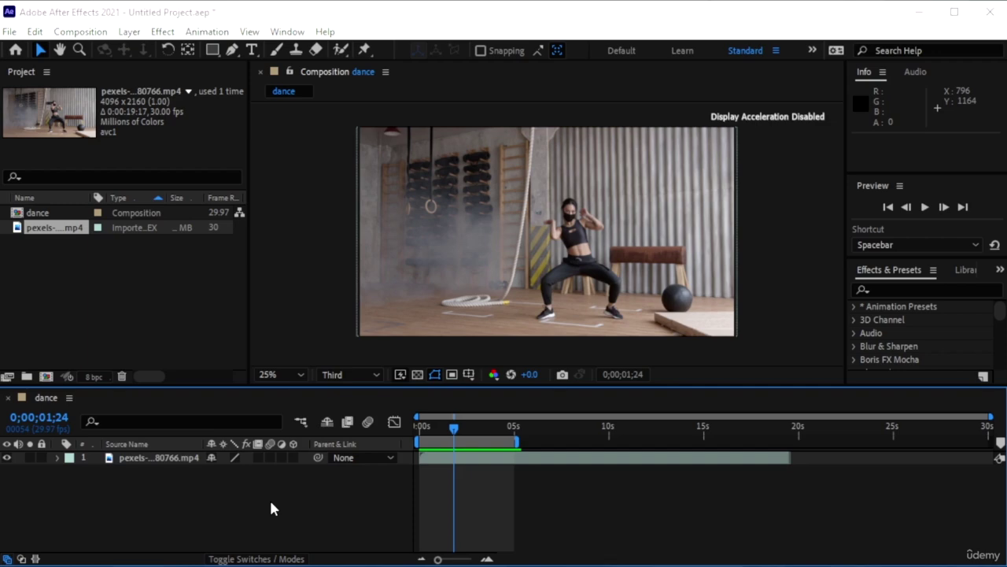
pyautogui.hotkey('ctrl', 'y')
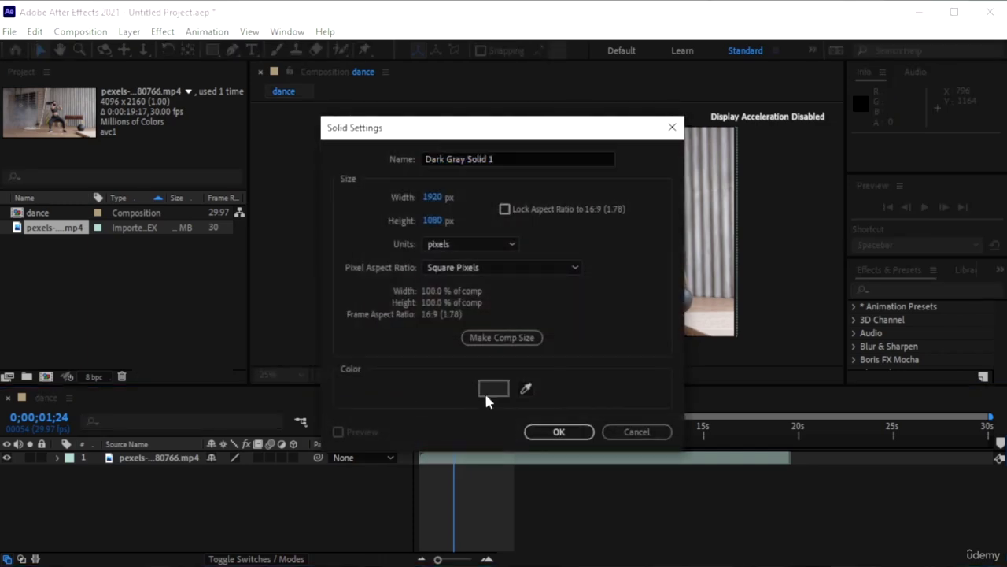
pyautogui.click(486, 392)
pyautogui.write('000000')
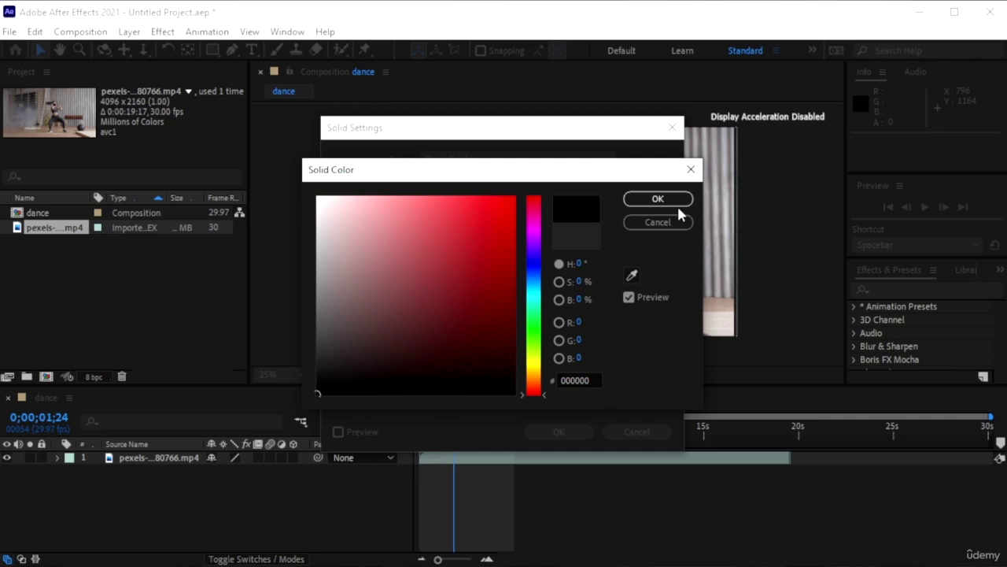
pyautogui.click(658, 199)
pyautogui.click(567, 431)
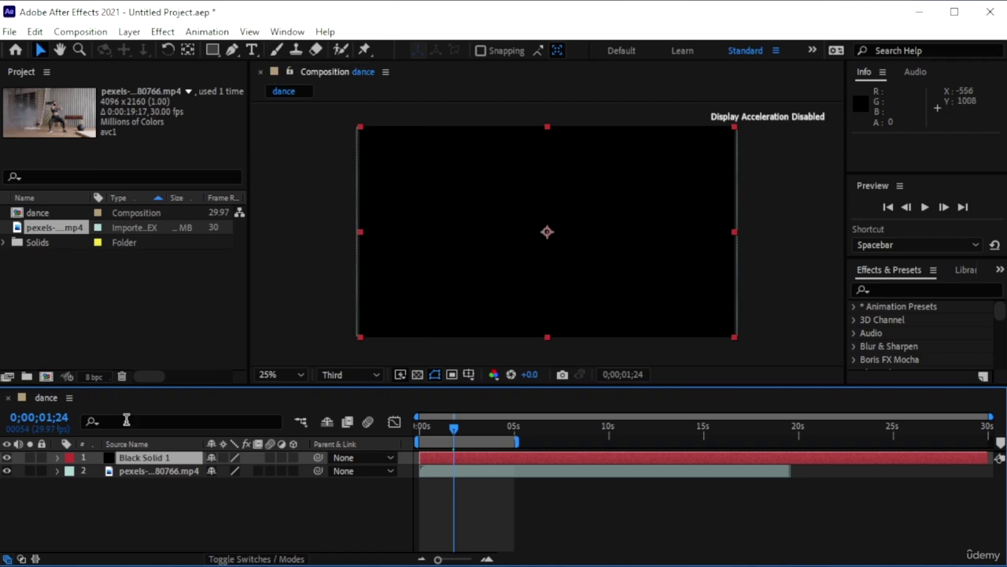
# Open the black solid in its own layer view and activate the Brush tool with its paint settings displayed
pyautogui.click(144, 464)
pyautogui.doubleClick(144, 464)
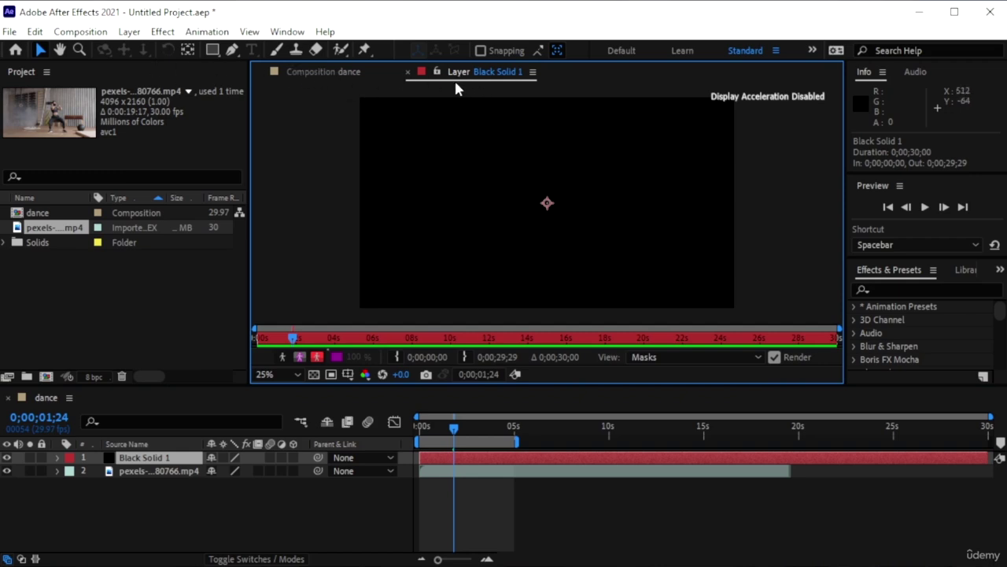
pyautogui.click(275, 50)
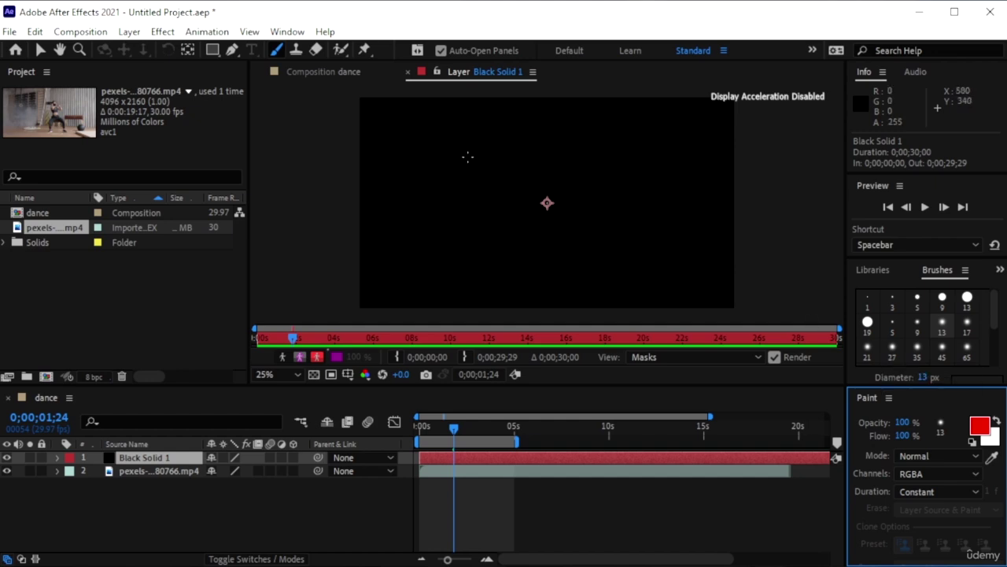
pyautogui.click(288, 32)
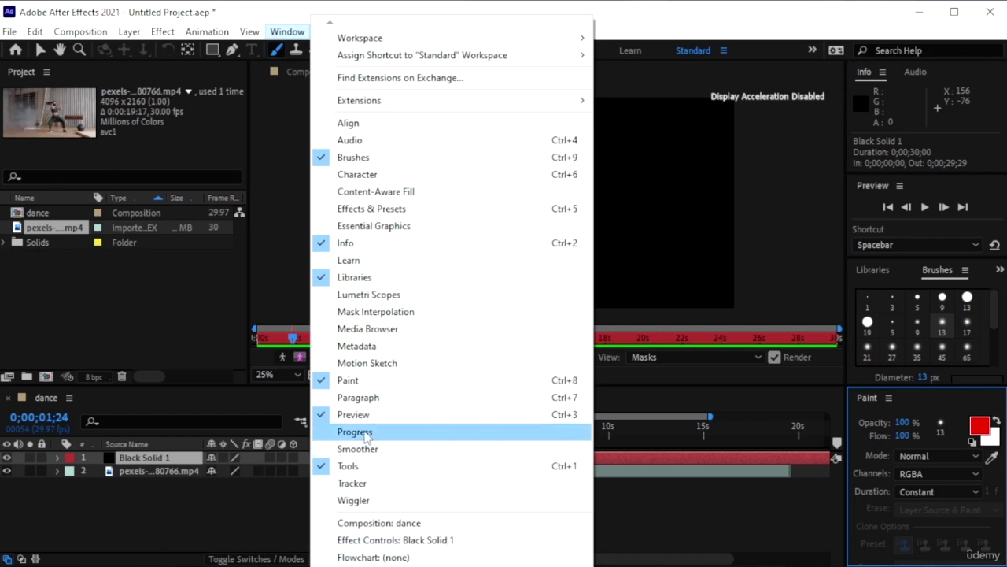
pyautogui.click(657, 7)
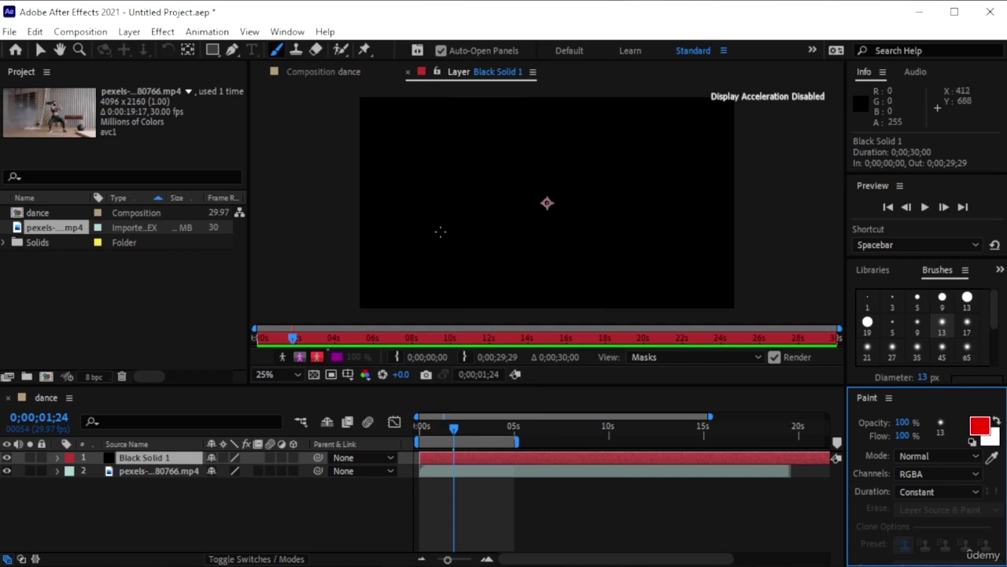
# Try a curved red brush stroke on the black solid, undo it, and set the paint duration to Single Frame
pyautogui.moveTo(440, 231)
pyautogui.mouseDown()
pyautogui.moveTo(499, 190)
pyautogui.moveTo(612, 268)
pyautogui.moveTo(653, 224)
pyautogui.mouseUp()
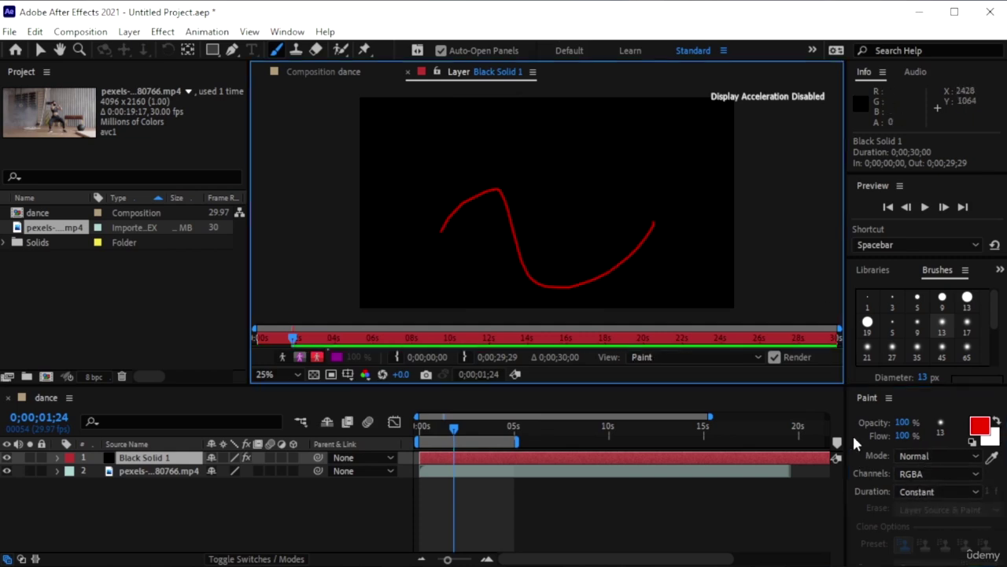
pyautogui.hotkey('ctrl', 'z')
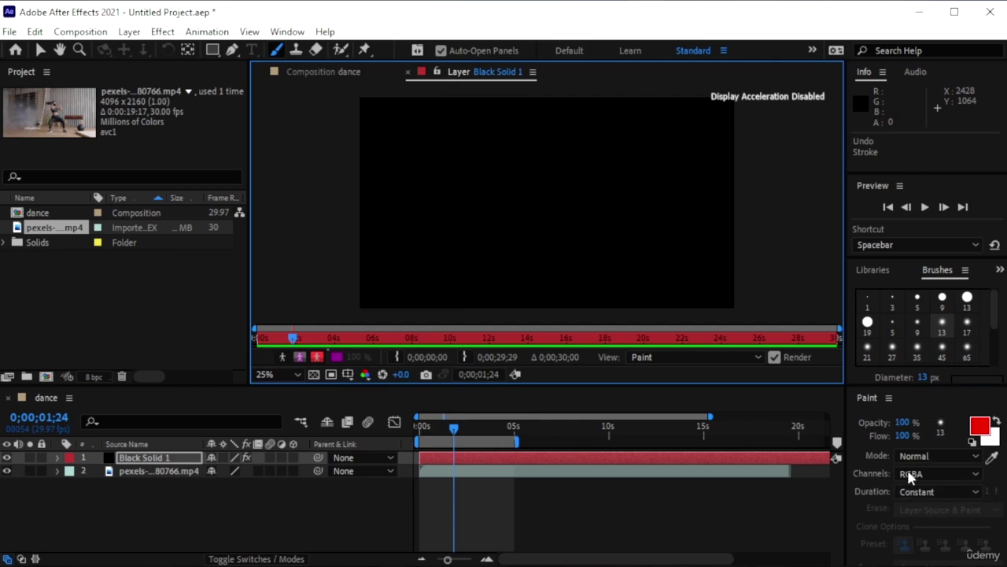
pyautogui.click(944, 490)
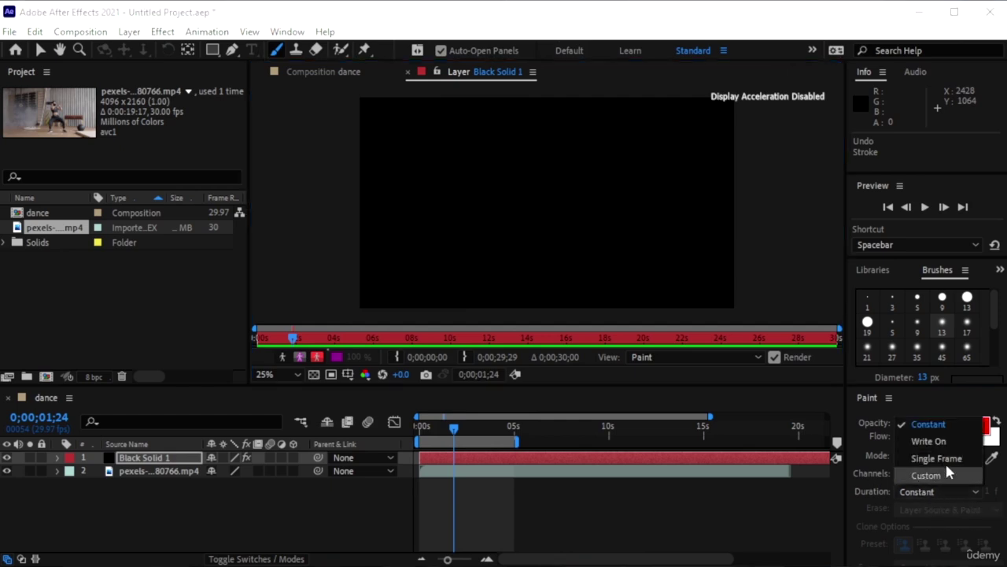
pyautogui.press('Escape')
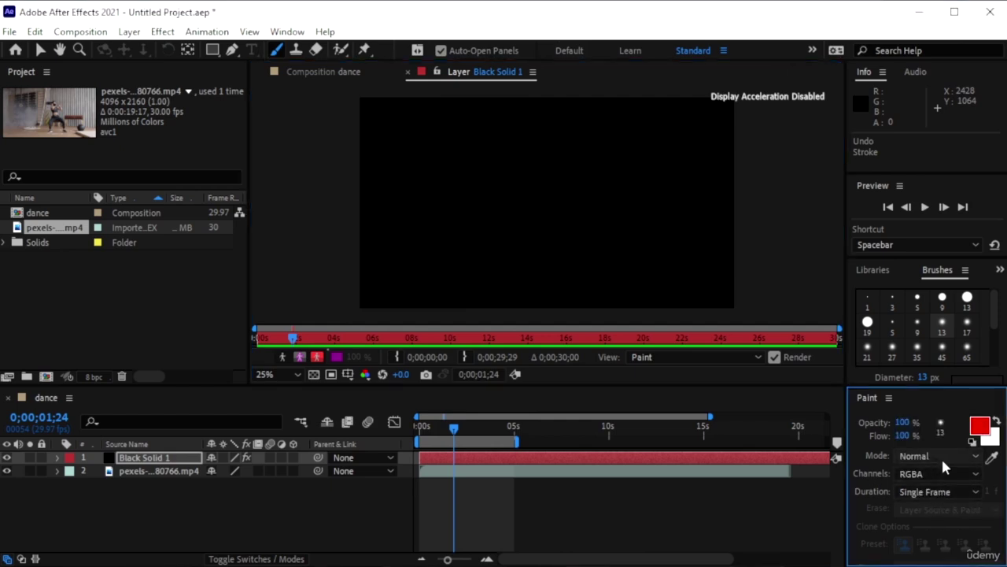
pyautogui.click(937, 455)
pyautogui.click(925, 456)
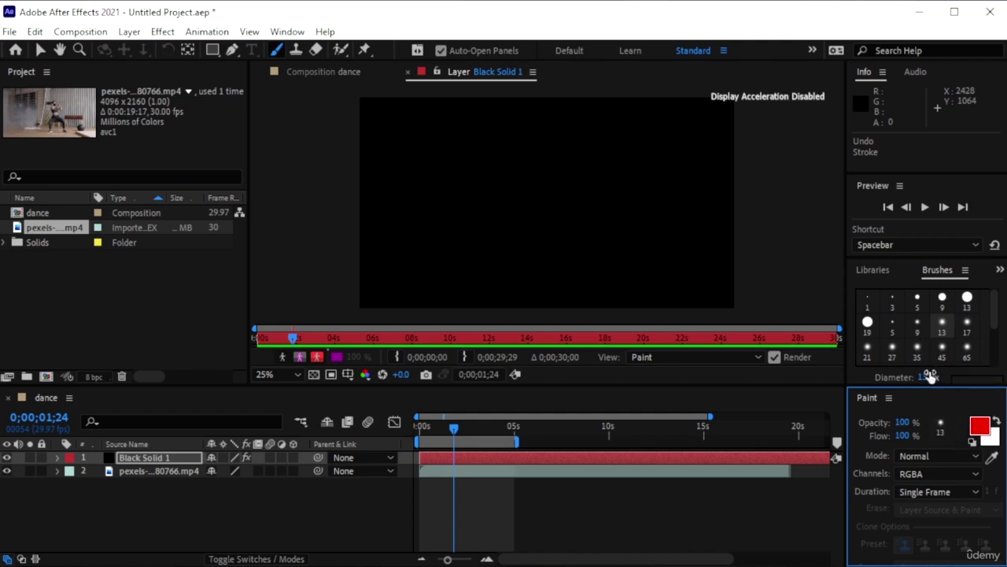
# Try a wavy red stroke with the soft round 27 px brush and undo it
pyautogui.scroll(-1, 900, 319)
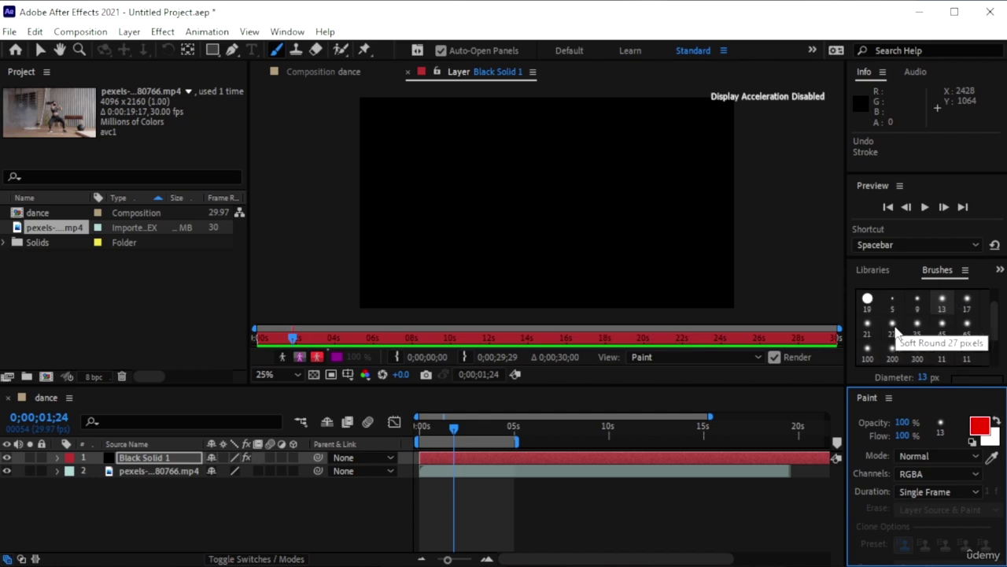
pyautogui.click(895, 329)
pyautogui.moveTo(423, 204)
pyautogui.mouseDown()
pyautogui.moveTo(440, 188)
pyautogui.moveTo(547, 194)
pyautogui.moveTo(654, 166)
pyautogui.mouseUp()
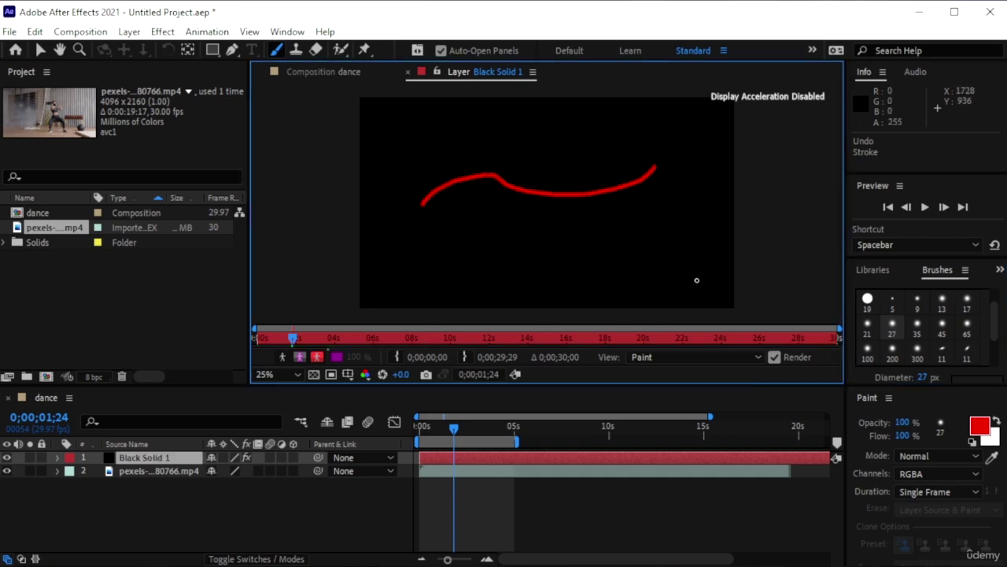
pyautogui.hotkey('ctrl', 'z')
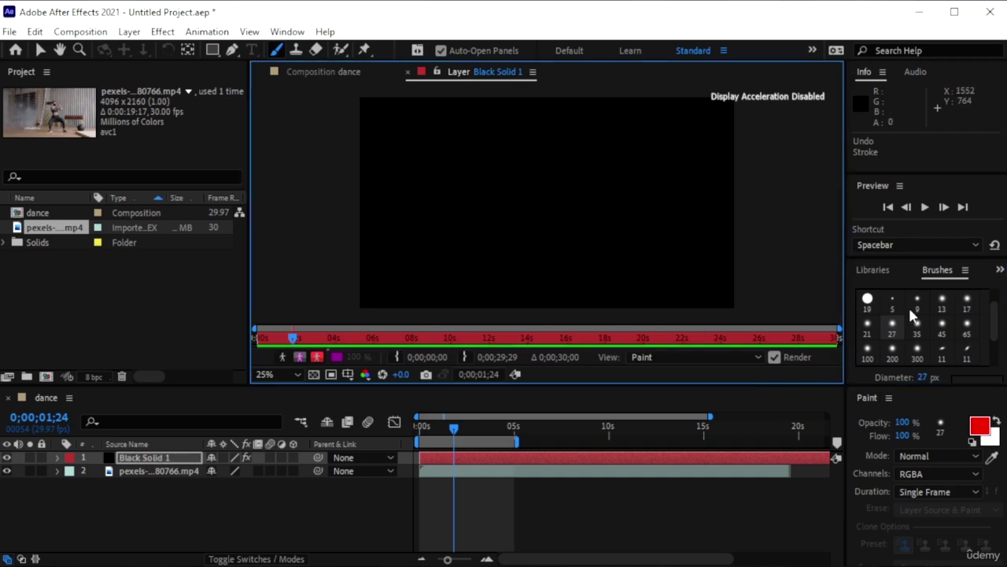
# Choose the soft round 21 px brush, test a stroke on the black solid and undo it
pyautogui.click(867, 322)
pyautogui.moveTo(475, 203)
pyautogui.mouseDown()
pyautogui.moveTo(584, 206)
pyautogui.moveTo(673, 233)
pyautogui.mouseUp()
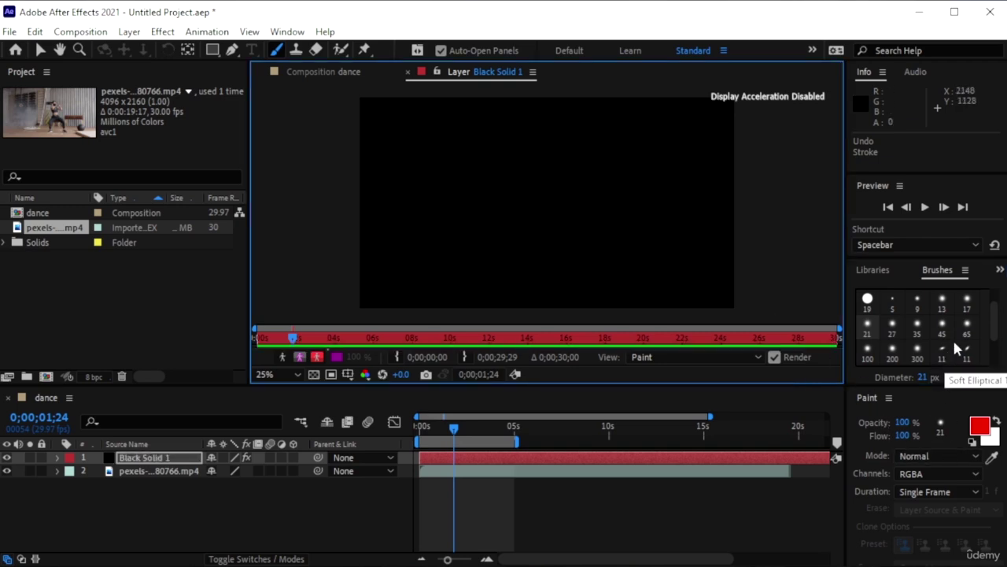
# Close the Info and Audio panels to make room for the full brush settings
pyautogui.scroll(-2, 952, 338)
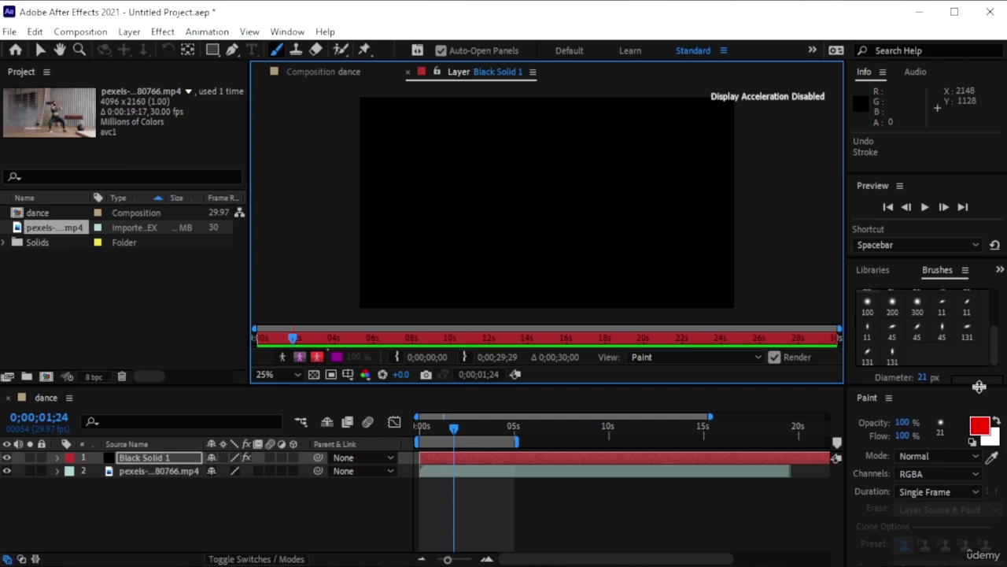
pyautogui.click(882, 72)
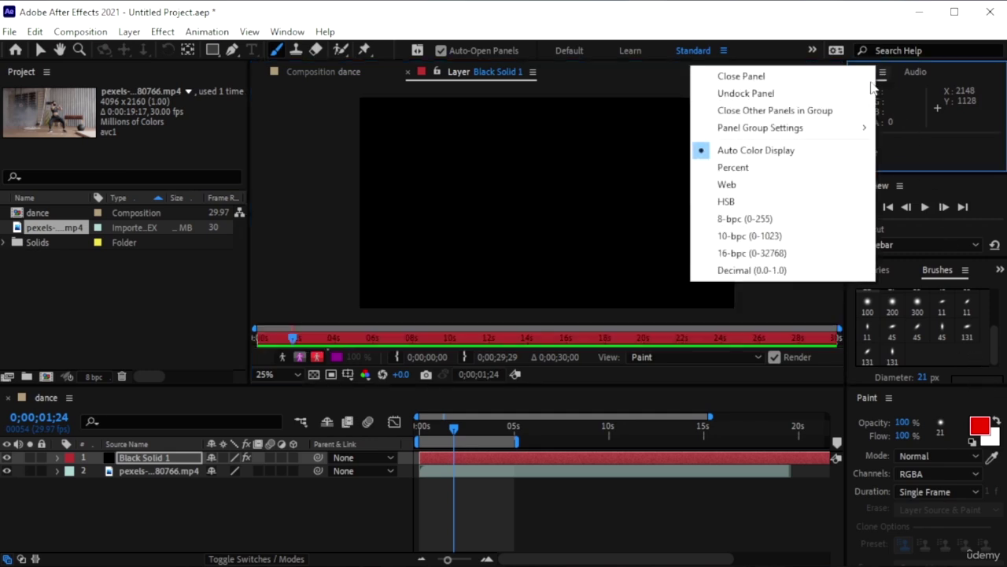
pyautogui.click(811, 76)
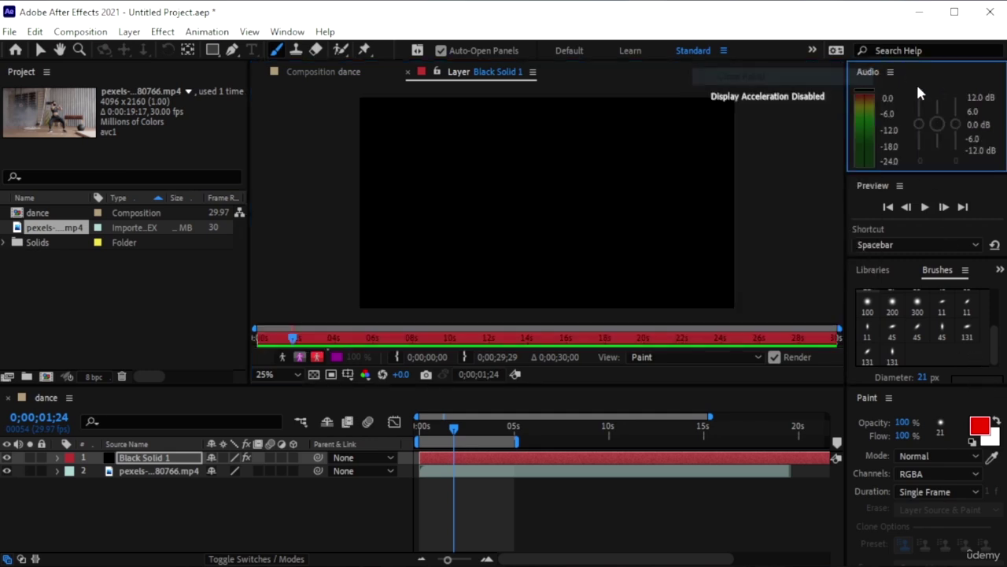
pyautogui.click(891, 71)
pyautogui.click(843, 75)
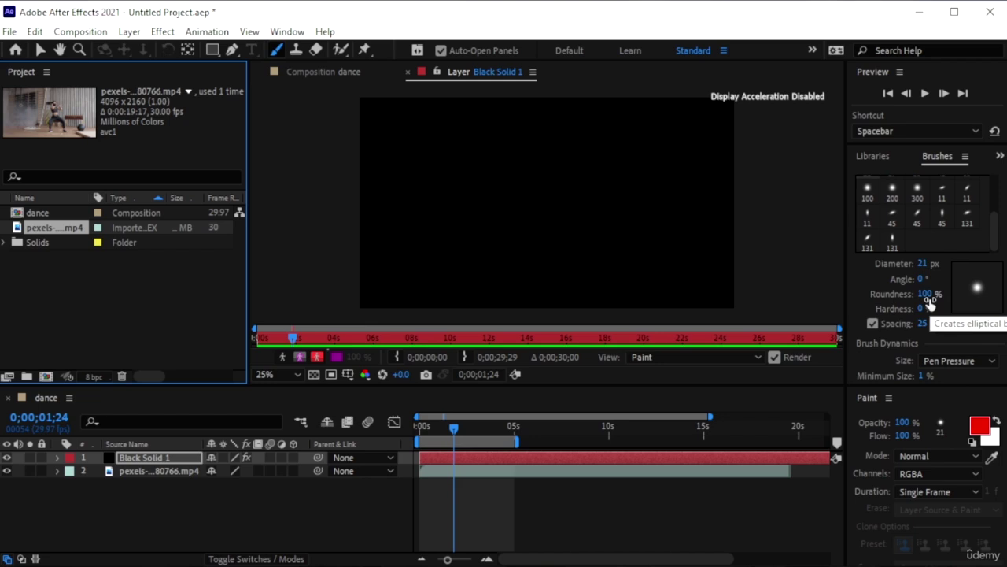
# Set the brush diameter to 18 px and the foreground paint color to light cyan 73FFFA
pyautogui.moveTo(930, 297)
pyautogui.mouseDown()
pyautogui.moveTo(856, 296)
pyautogui.moveTo(986, 325)
pyautogui.mouseUp()
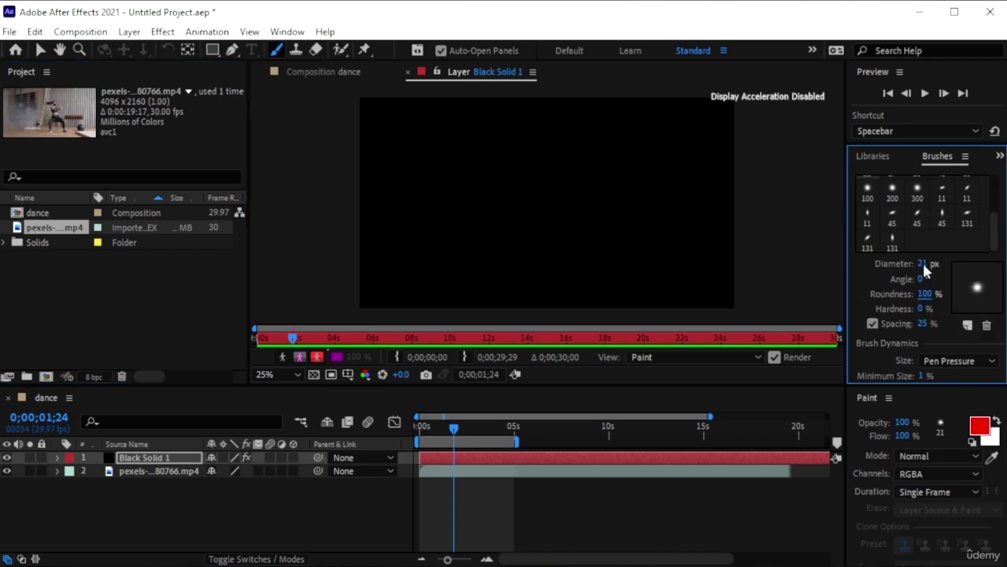
pyautogui.moveTo(924, 265)
pyautogui.mouseDown()
pyautogui.moveTo(940, 266)
pyautogui.moveTo(931, 268)
pyautogui.mouseUp()
pyautogui.click(984, 434)
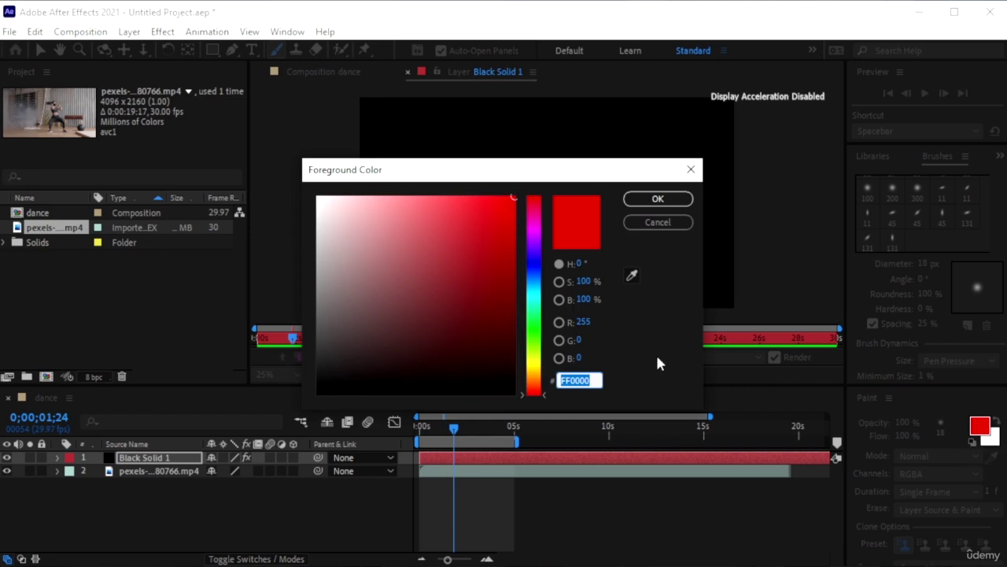
pyautogui.click(535, 296)
pyautogui.moveTo(452, 210)
pyautogui.mouseDown()
pyautogui.moveTo(432, 198)
pyautogui.moveTo(383, 197)
pyautogui.moveTo(443, 185)
pyautogui.moveTo(425, 185)
pyautogui.mouseUp()
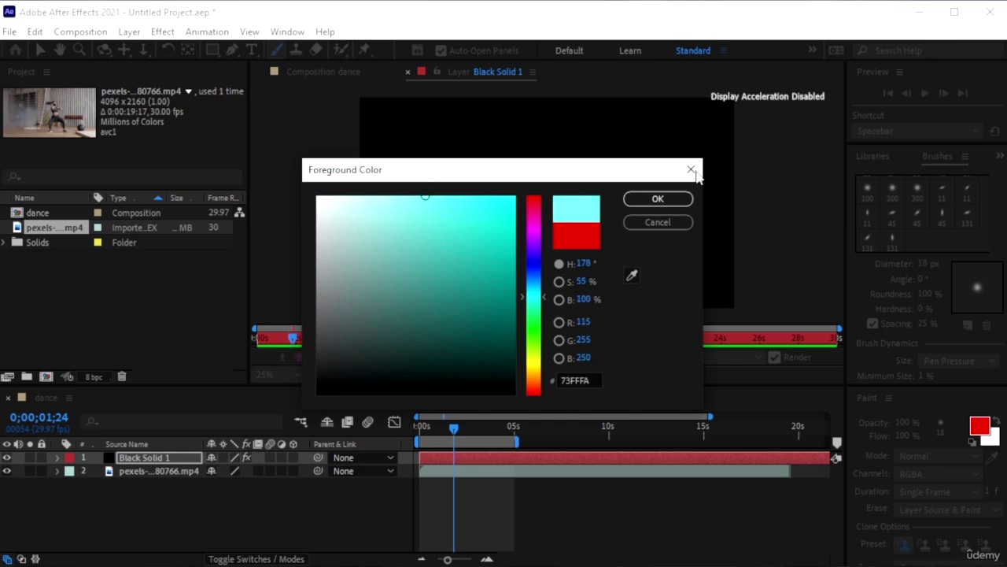
pyautogui.click(661, 199)
# Test two long wavy cyan strokes across the black solid and undo both
pyautogui.moveTo(397, 230)
pyautogui.mouseDown()
pyautogui.moveTo(525, 156)
pyautogui.moveTo(641, 208)
pyautogui.moveTo(659, 192)
pyautogui.mouseUp()
pyautogui.moveTo(459, 195)
pyautogui.mouseDown()
pyautogui.moveTo(653, 223)
pyautogui.moveTo(671, 186)
pyautogui.mouseUp()
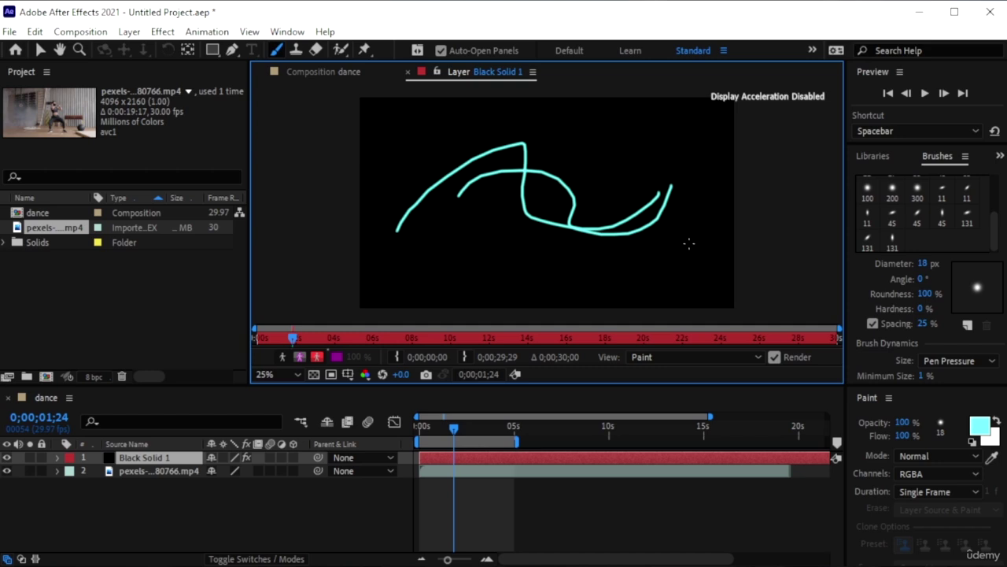
pyautogui.hotkey('ctrl', 'z')
pyautogui.hotkey('ctrl', 'z')
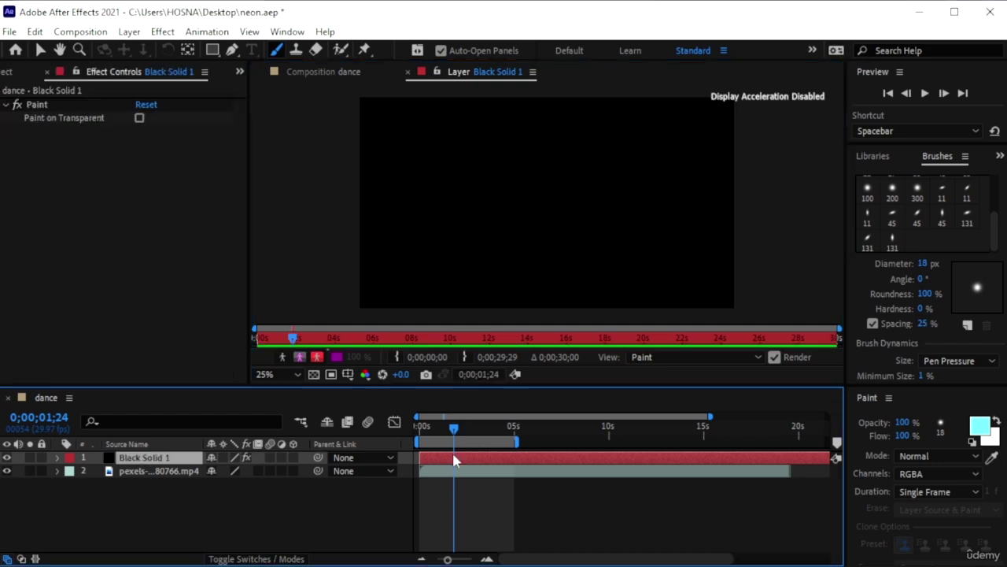
# Try two separate curved cyan strokes near the middle of the black solid and undo them
pyautogui.moveTo(452, 208); pyautogui.dragTo(616, 175)
pyautogui.moveTo(665, 195)
pyautogui.mouseDown()
pyautogui.moveTo(566, 254)
pyautogui.moveTo(531, 240)
pyautogui.mouseUp()
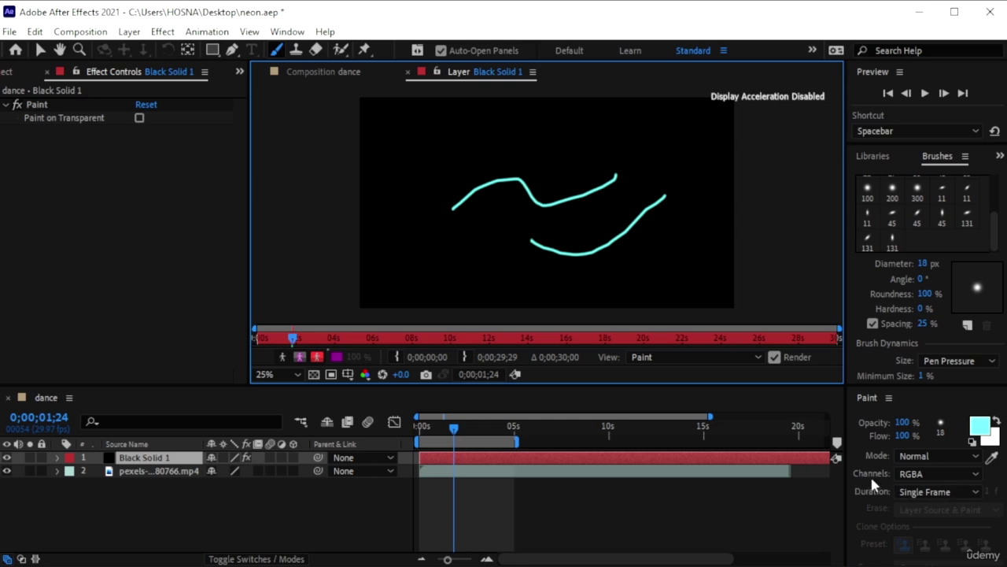
pyautogui.moveTo(456, 435)
pyautogui.mouseDown()
pyautogui.moveTo(425, 441)
pyautogui.moveTo(454, 472)
pyautogui.mouseUp()
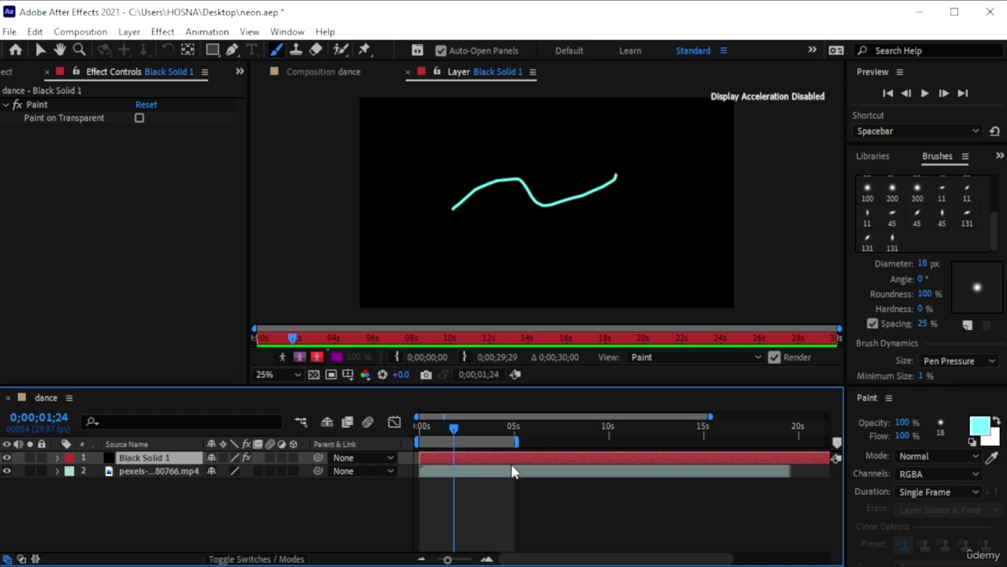
pyautogui.hotkey('ctrl', 'z')
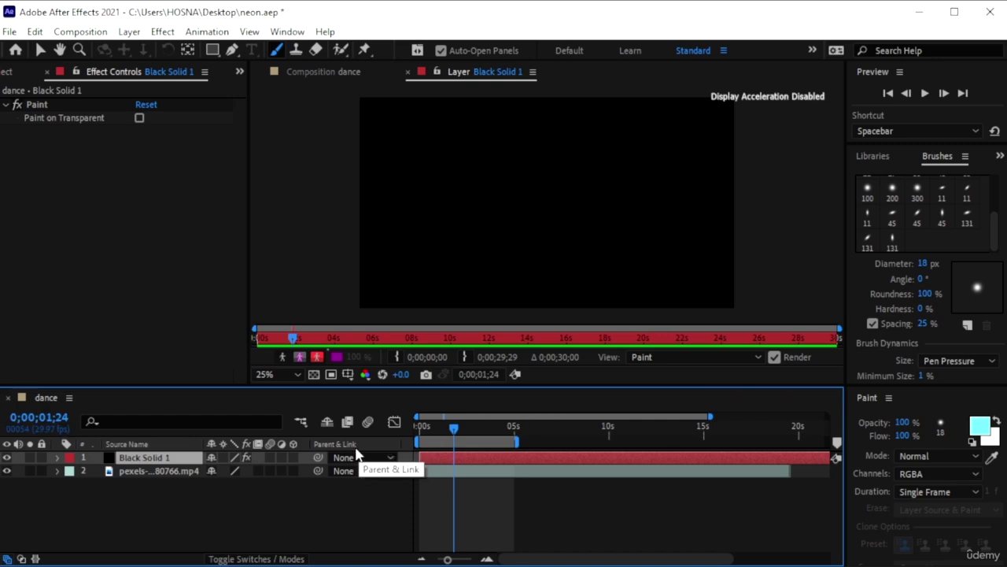
# Scrub through the opening seconds and delete the Paint effect from the Black Solid 1 layer
pyautogui.moveTo(451, 431); pyautogui.dragTo(420, 439)
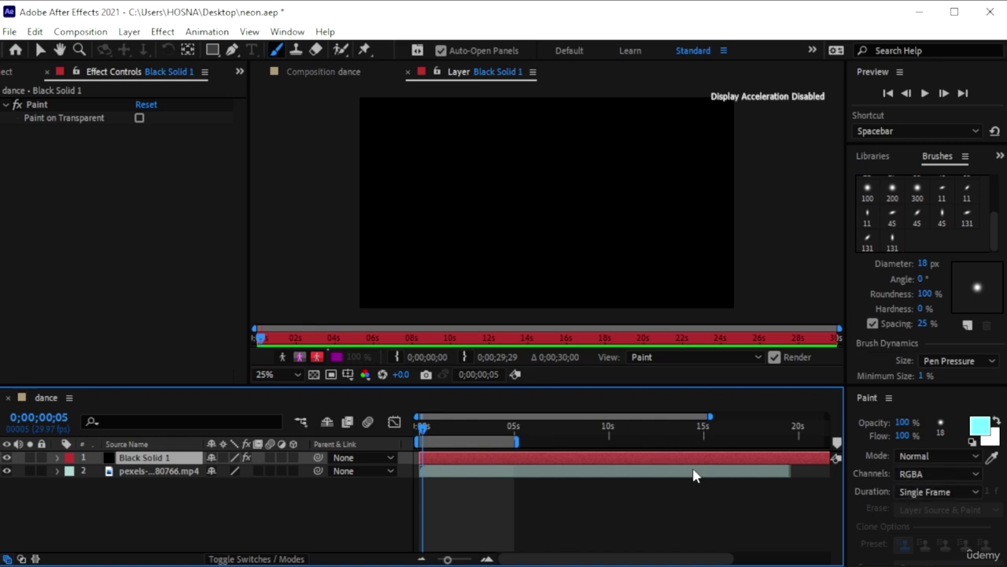
pyautogui.moveTo(422, 426); pyautogui.dragTo(446, 432)
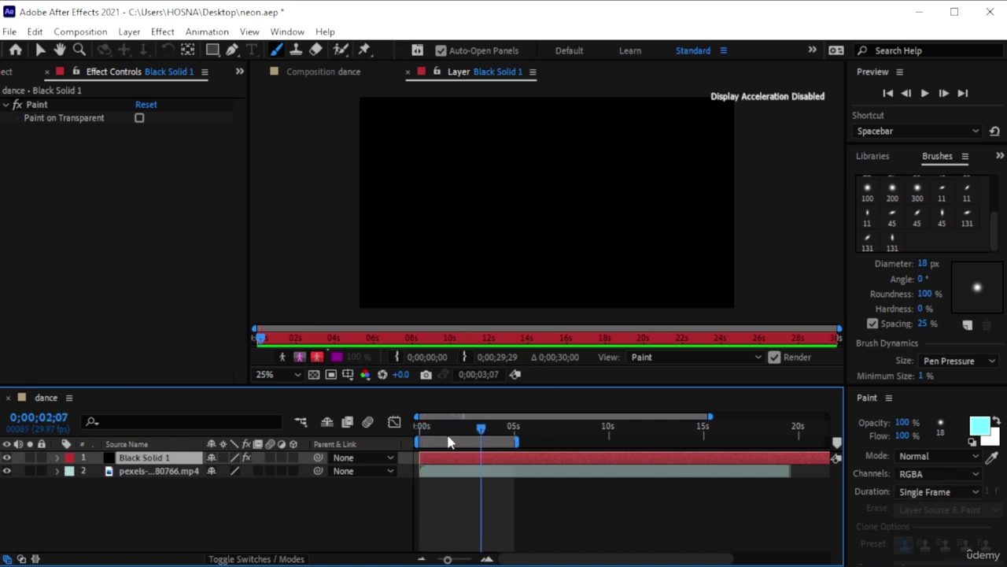
pyautogui.click(55, 458)
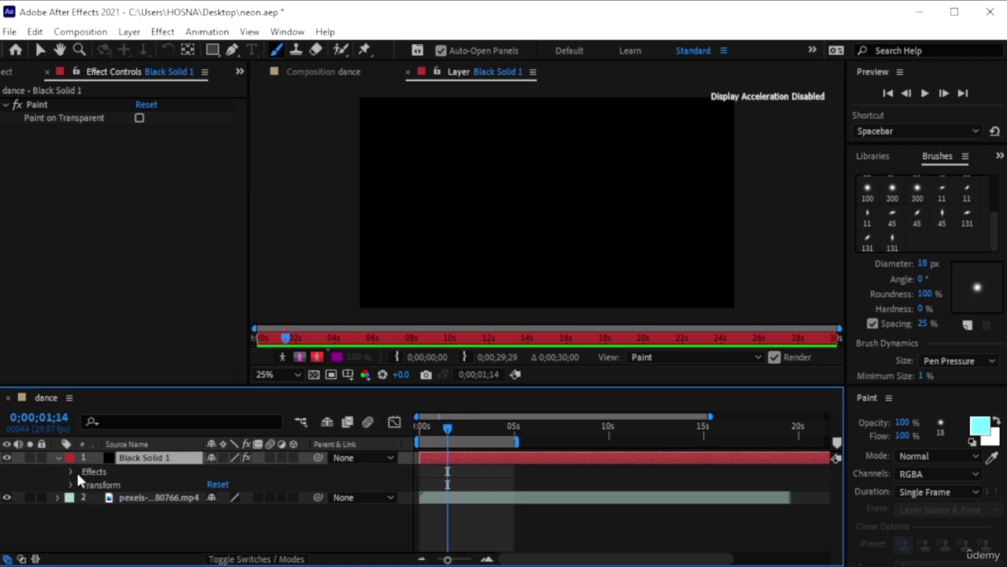
pyautogui.click(70, 470)
pyautogui.click(117, 483)
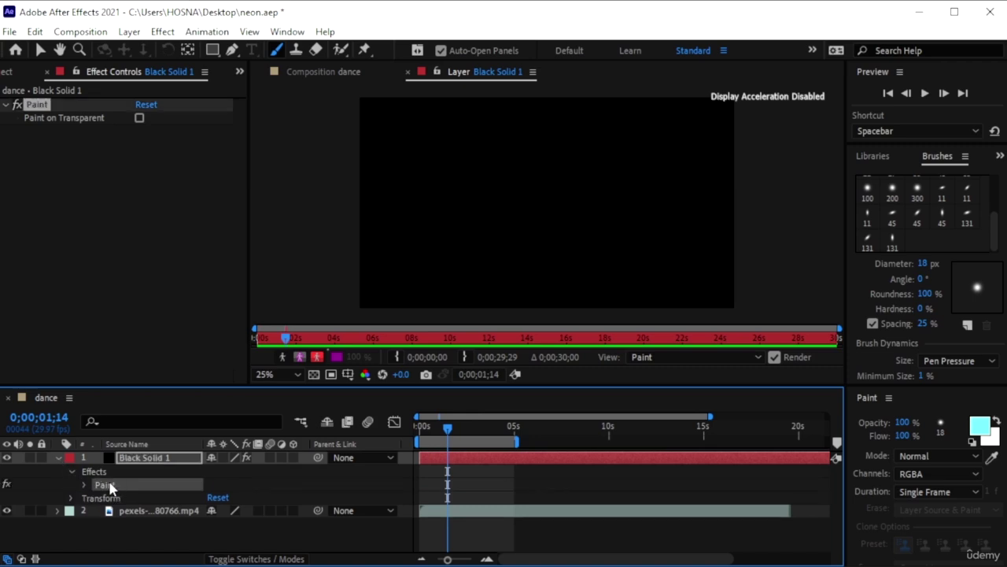
pyautogui.press('Delete')
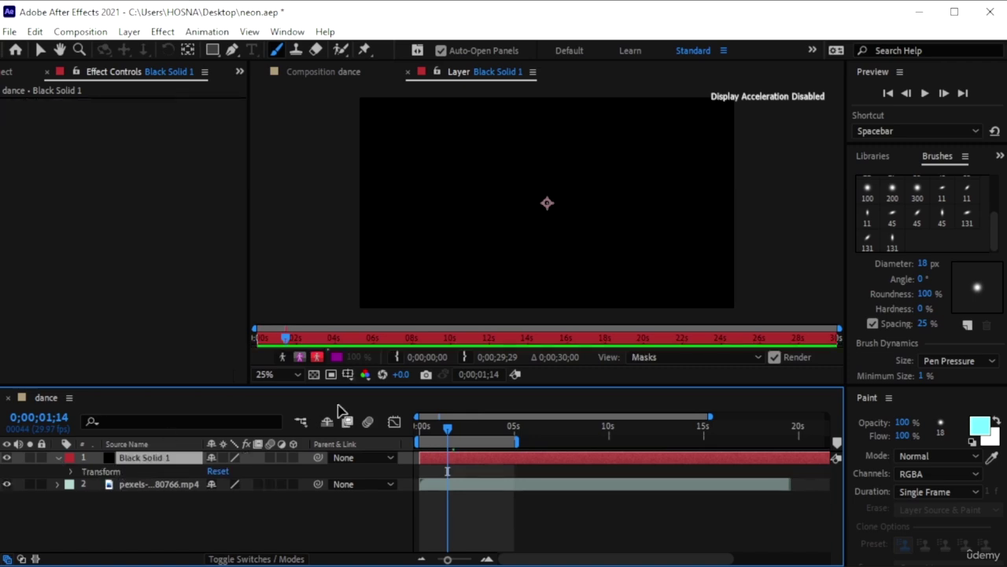
# Paint a large irregular cyan loop on the black solid at the first frame, 0;00;00;00
pyautogui.moveTo(448, 431); pyautogui.dragTo(375, 423)
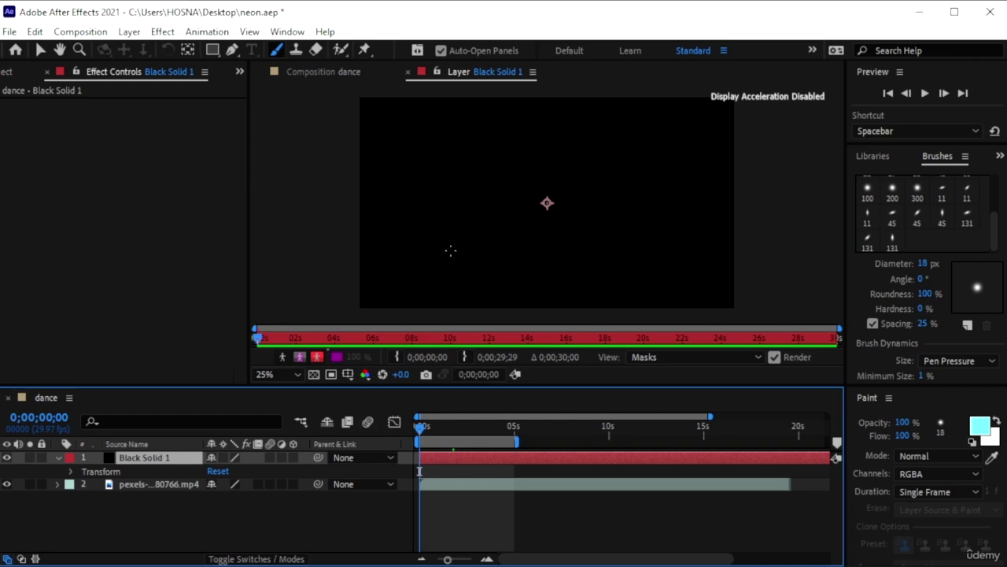
pyautogui.moveTo(456, 180)
pyautogui.mouseDown()
pyautogui.moveTo(580, 252)
pyautogui.moveTo(465, 153)
pyautogui.moveTo(486, 242)
pyautogui.mouseUp()
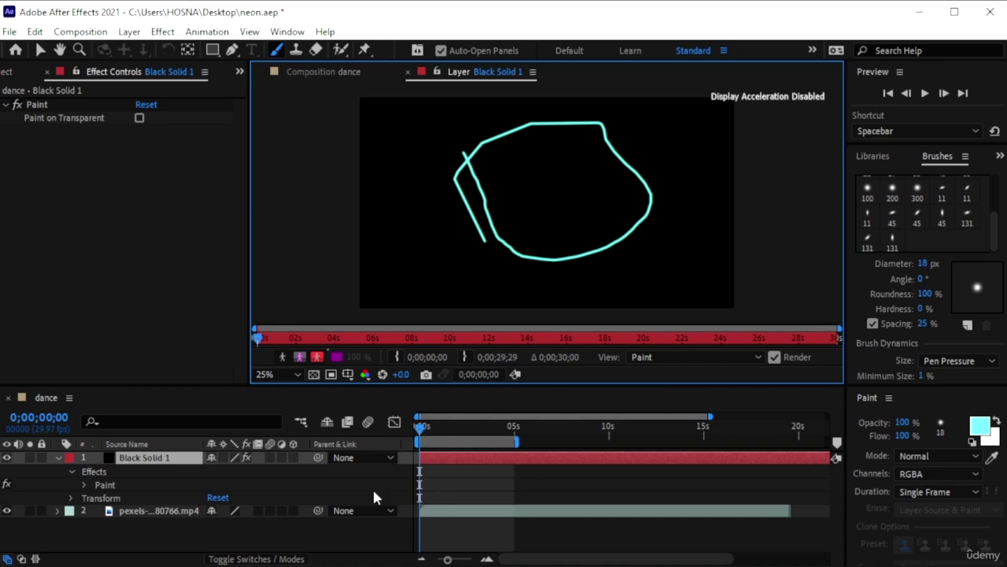
# View the dance composition and compare it with the black solid hidden and shown
pyautogui.click(7, 453)
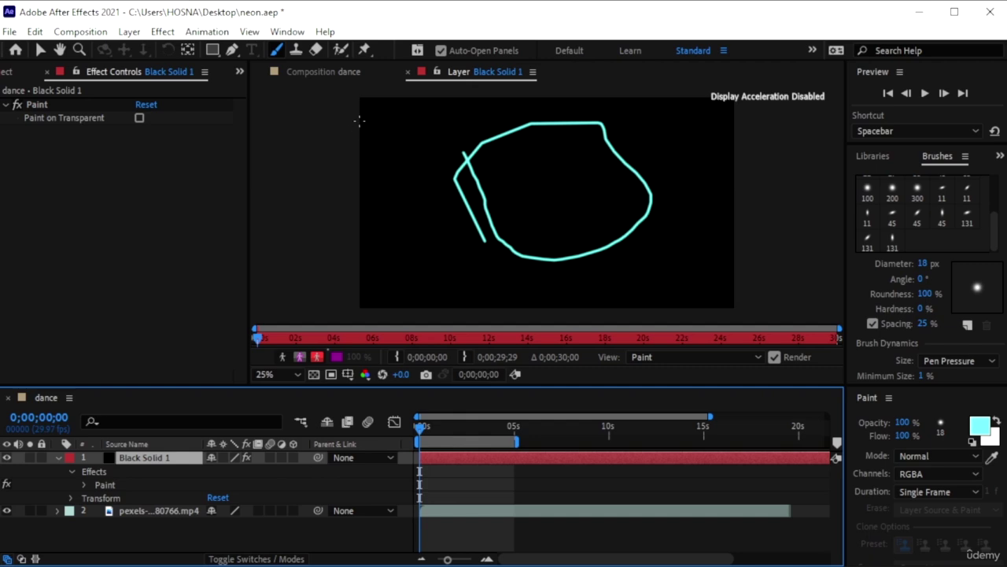
pyautogui.click(345, 71)
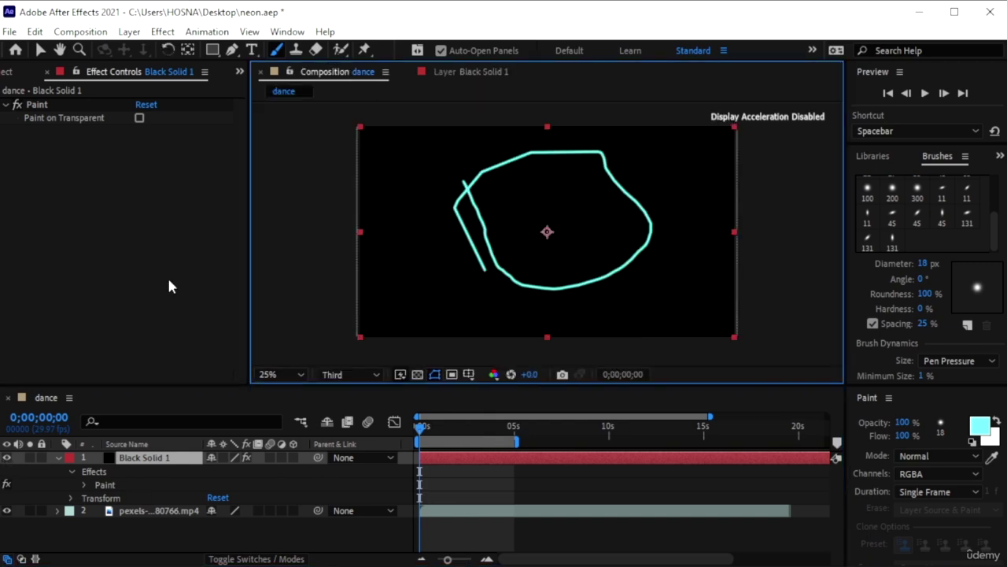
pyautogui.click(6, 457)
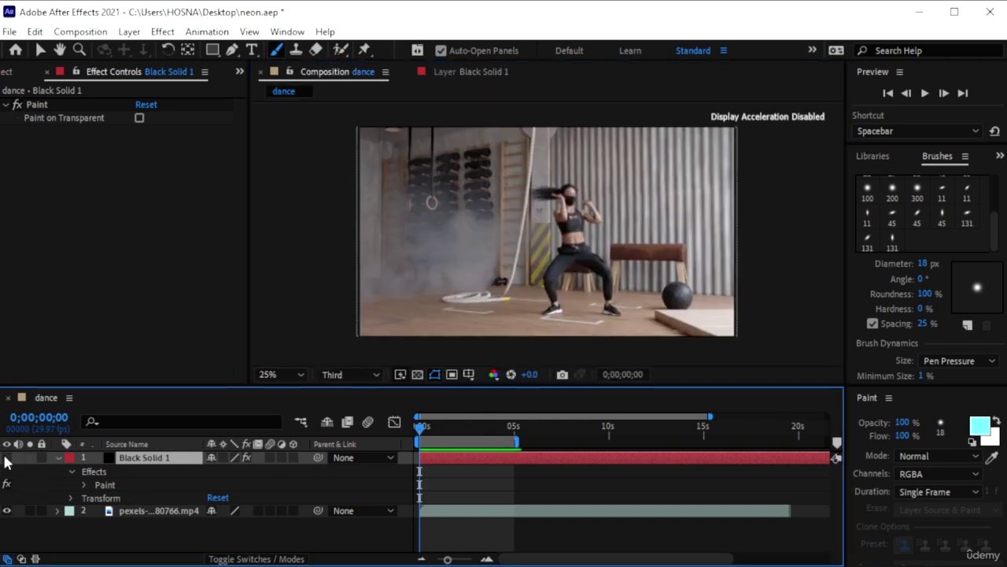
pyautogui.click(7, 457)
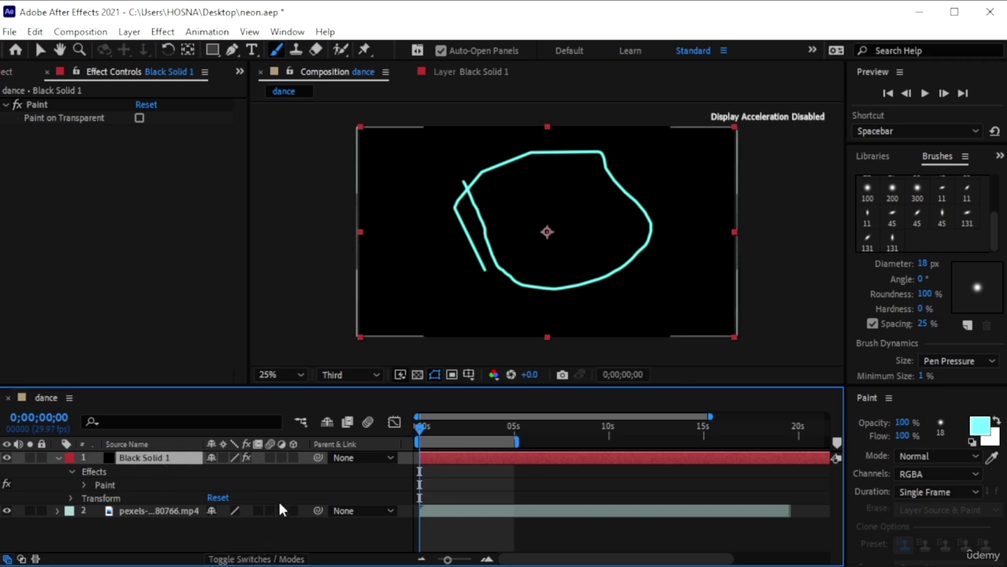
# Set the blending mode of the Black Solid 1 layer to Screen
pyautogui.click(244, 555)
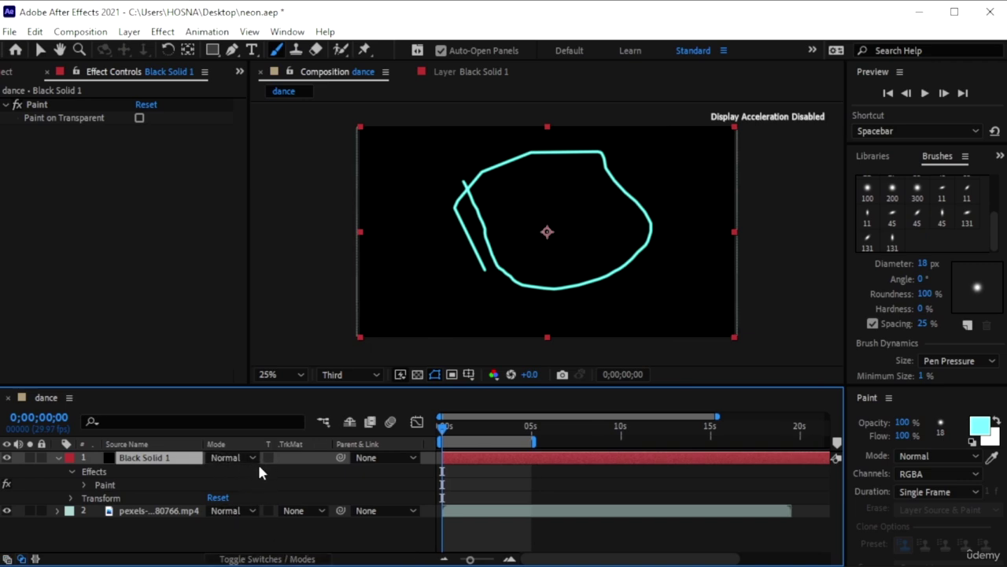
pyautogui.click(235, 459)
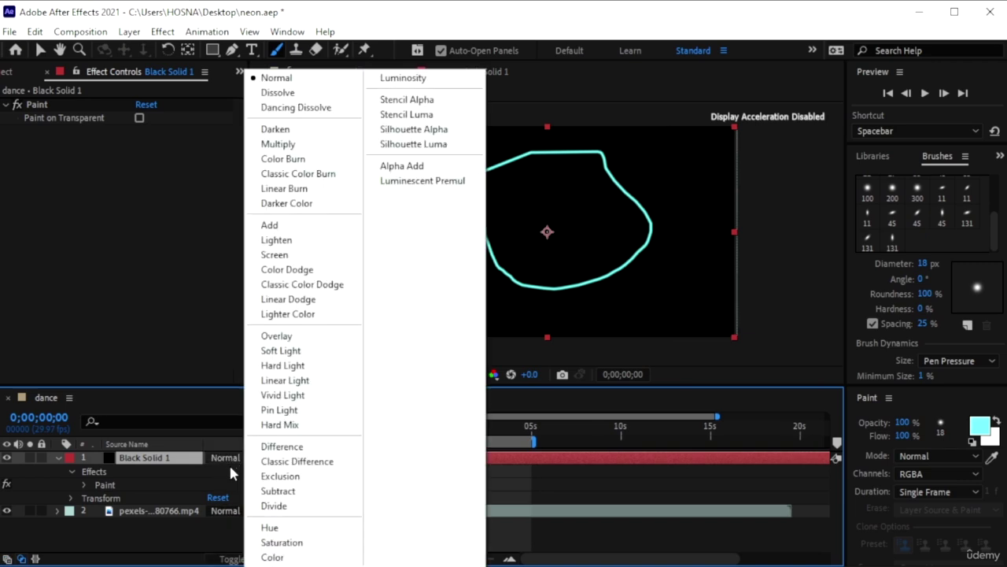
pyautogui.click(291, 255)
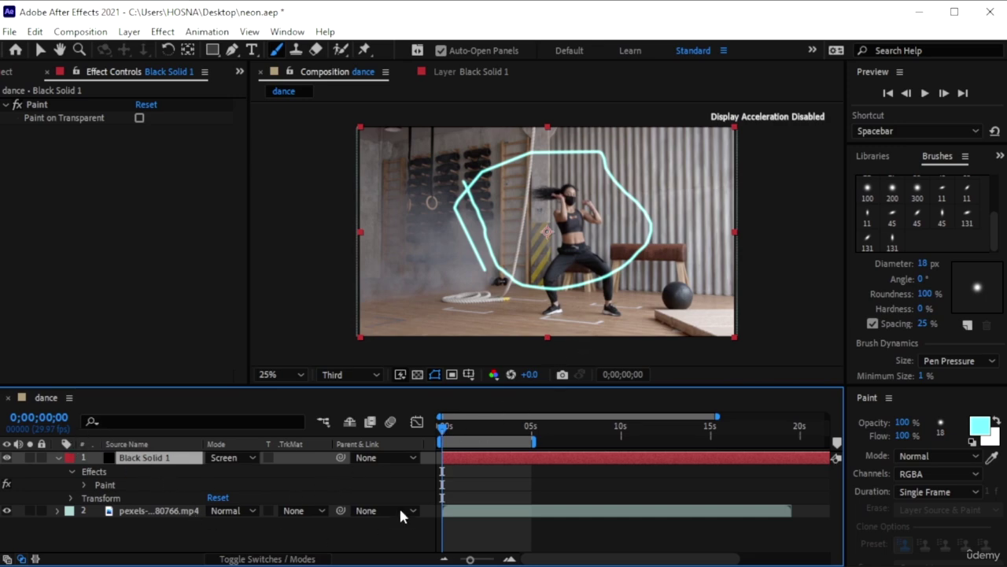
# Reopen the black solid in its own layer view and delete its Paint effect with the loop stroke
pyautogui.click(470, 71)
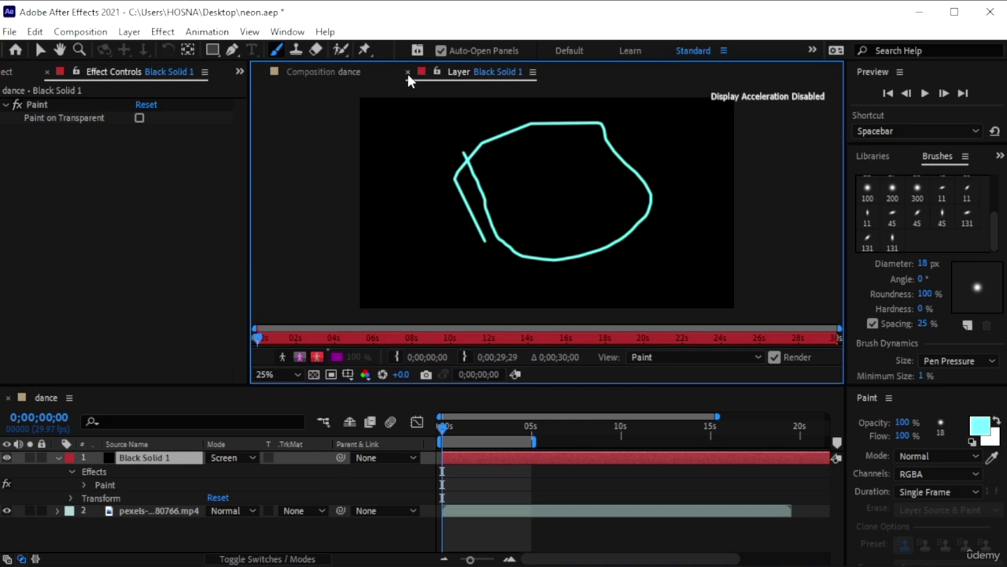
pyautogui.click(408, 72)
pyautogui.doubleClick(161, 458)
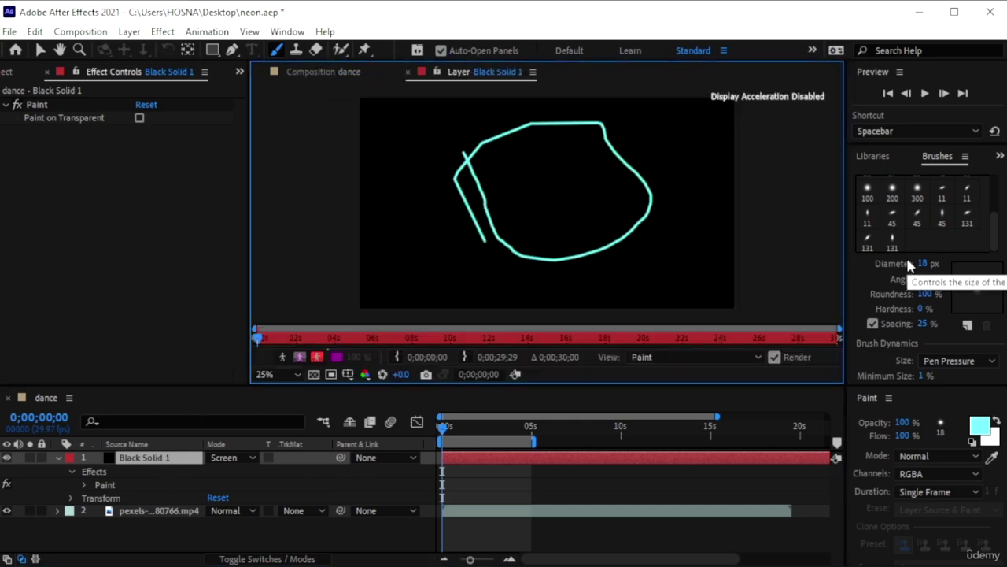
pyautogui.click(80, 484)
pyautogui.click(111, 486)
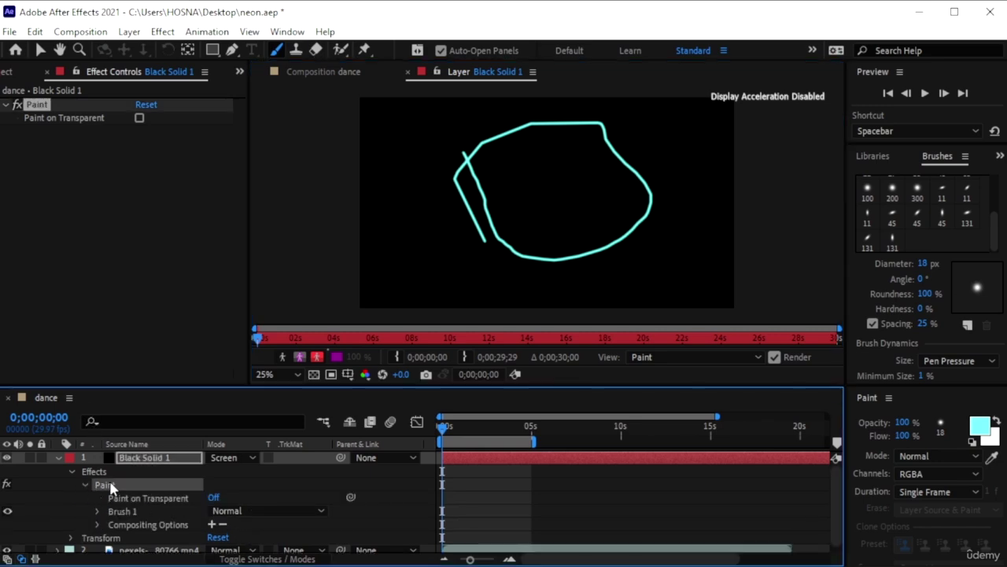
pyautogui.press('Delete')
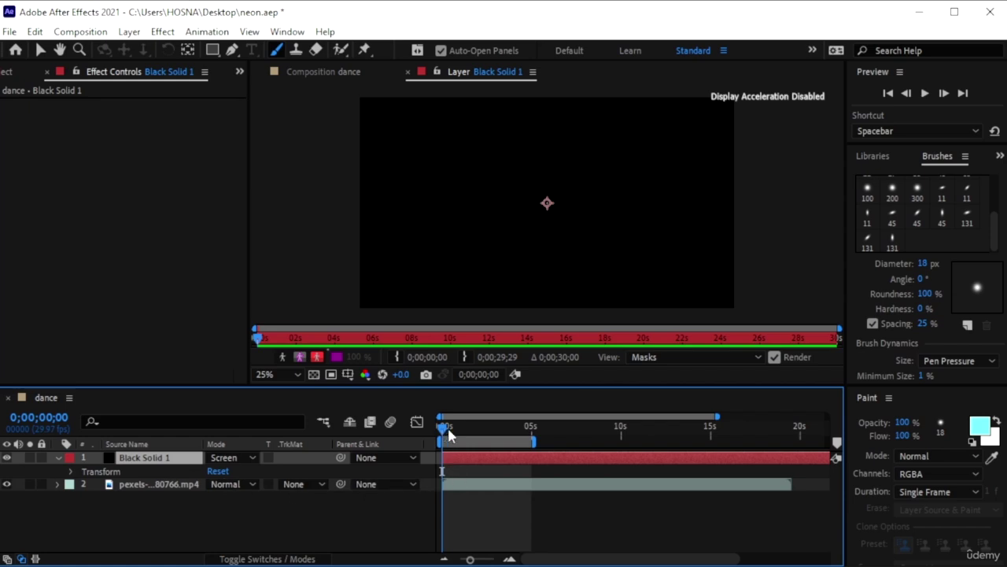
# Hide the black solid in the dance composition and select the footage layer at the first frame
pyautogui.moveTo(449, 435); pyautogui.dragTo(489, 429)
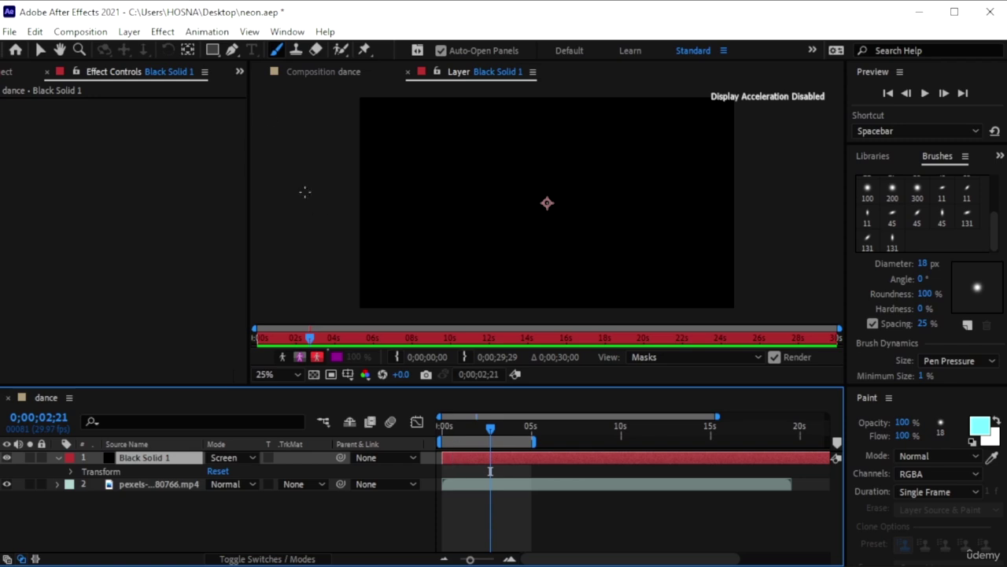
pyautogui.click(313, 74)
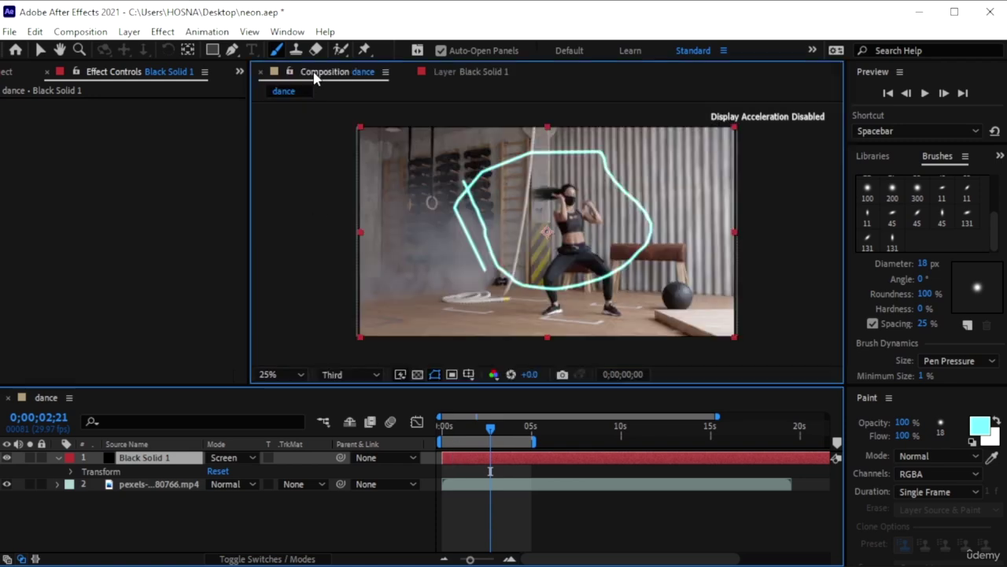
pyautogui.click(7, 458)
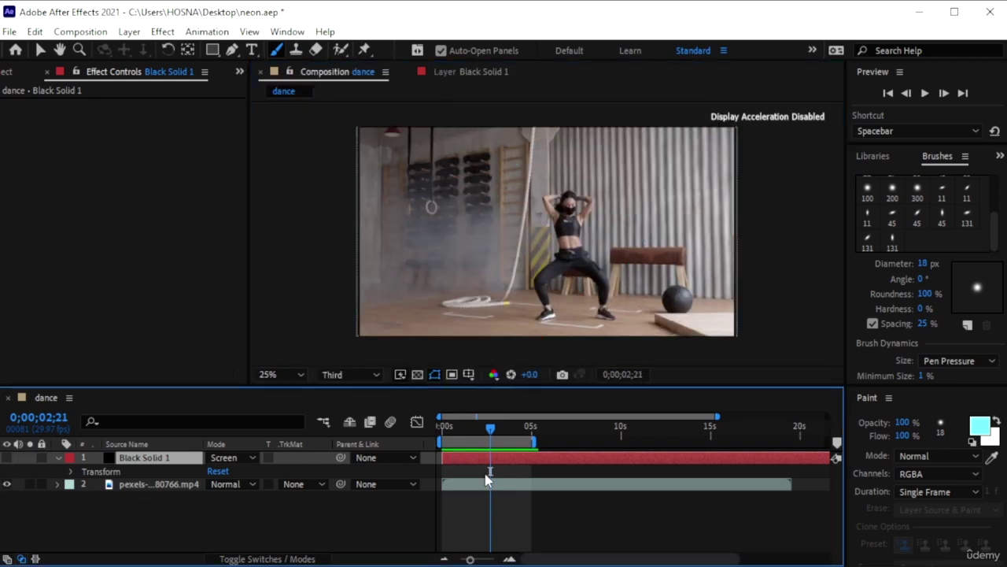
pyautogui.click(150, 484)
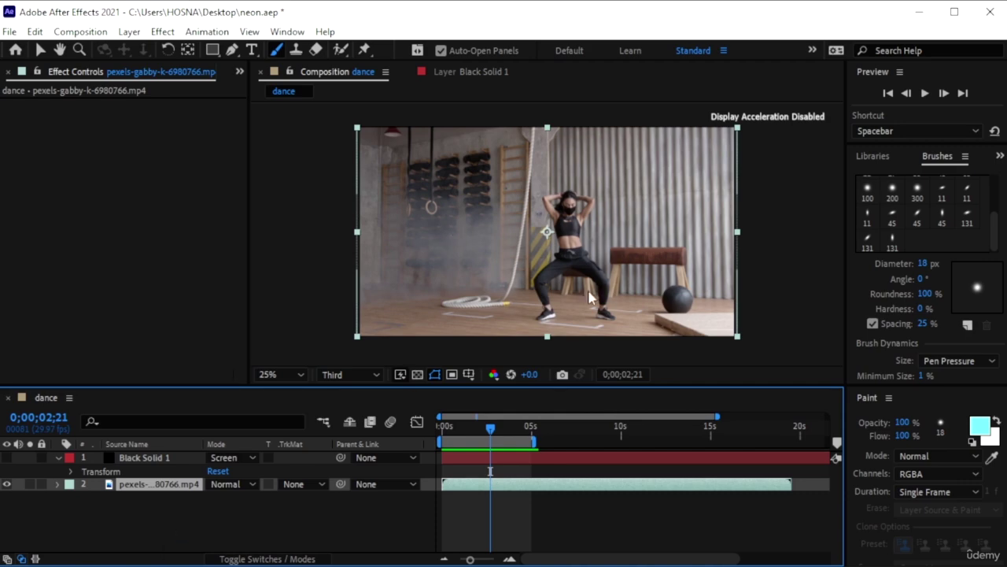
pyautogui.moveTo(450, 437); pyautogui.dragTo(427, 436)
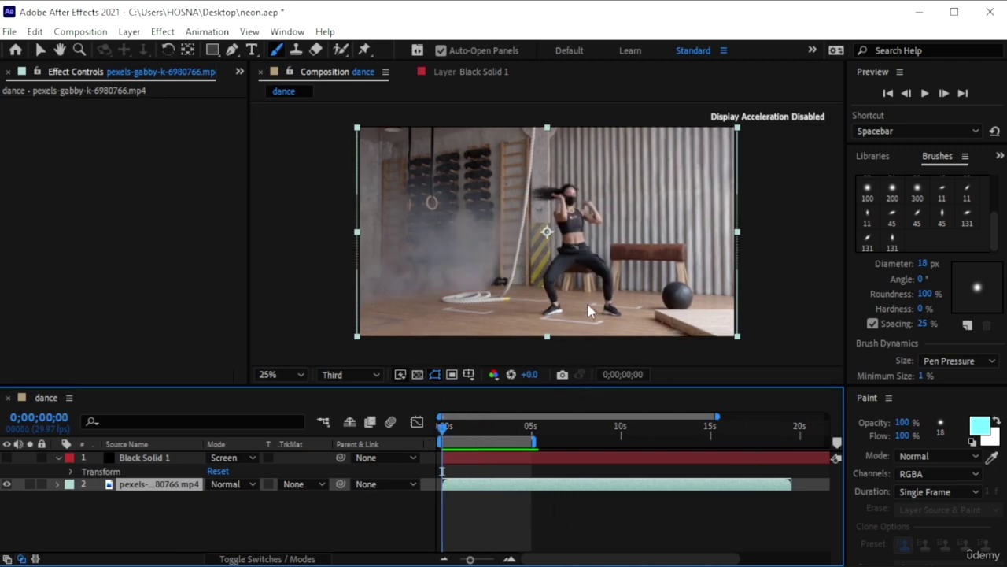
# Open the dance footage in its own layer view at the first frame, framed on the dancer's feet
pyautogui.doubleClick(154, 489)
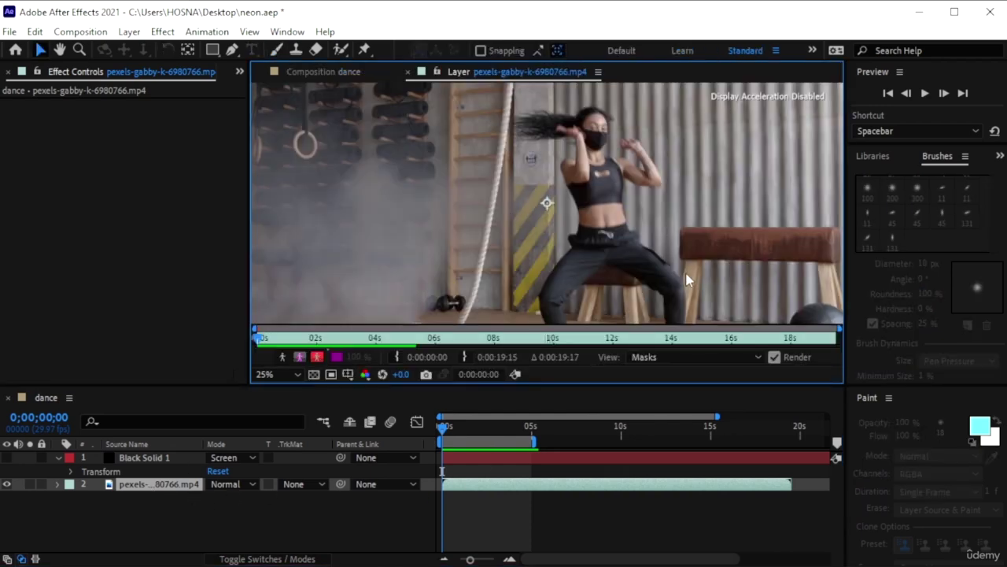
pyautogui.moveTo(650, 281); pyautogui.dragTo(588, 225)
pyautogui.press('h')
pyautogui.moveTo(666, 270); pyautogui.dragTo(618, 183)
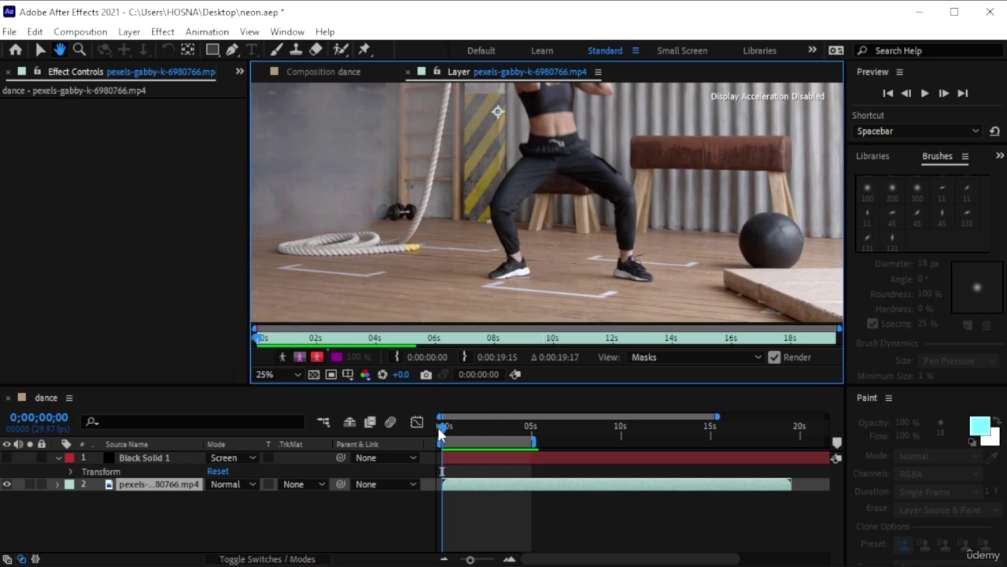
pyautogui.moveTo(441, 431); pyautogui.dragTo(403, 427)
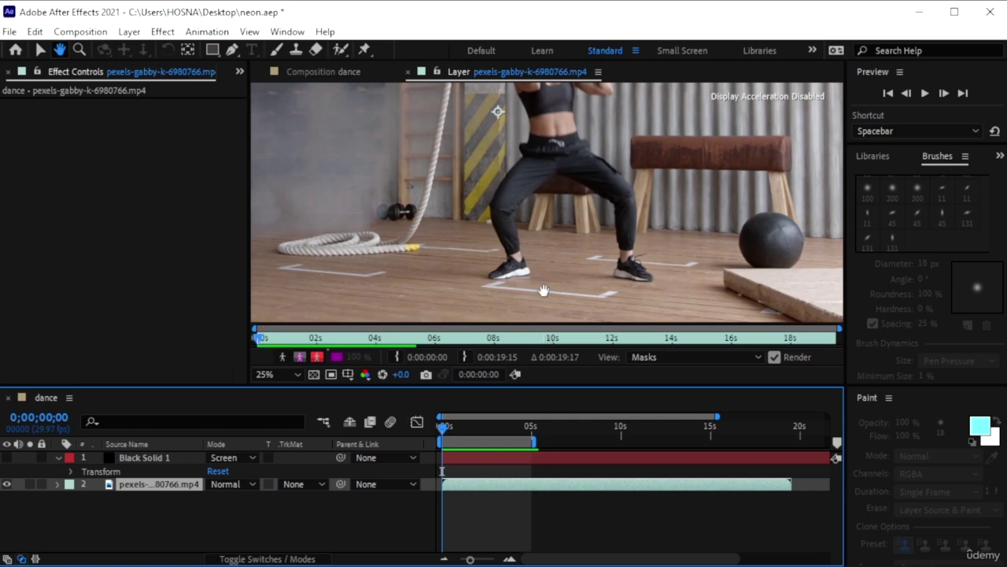
pyautogui.scroll(2, 504, 297)
pyautogui.moveTo(467, 305); pyautogui.dragTo(548, 240)
pyautogui.moveTo(451, 418); pyautogui.dragTo(426, 419)
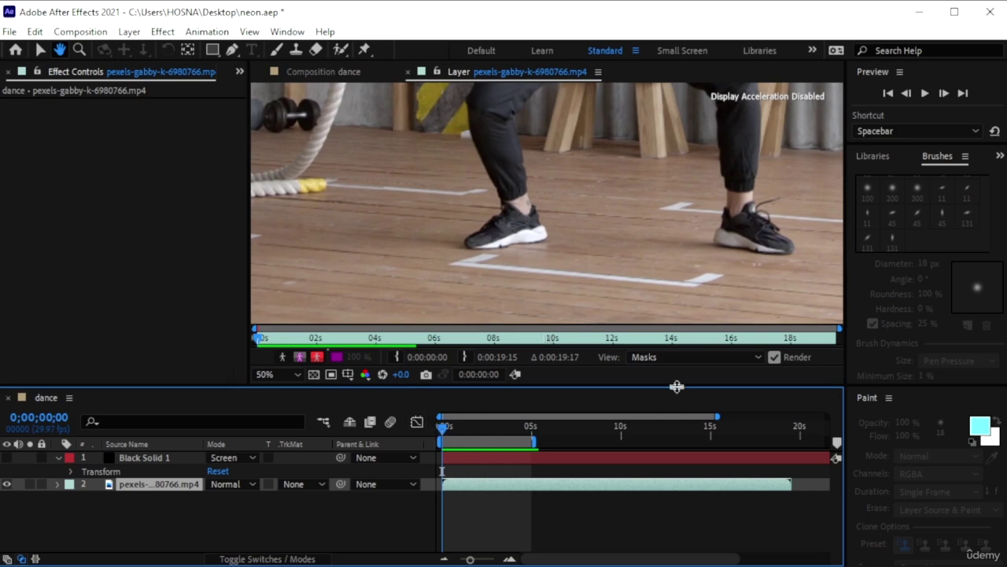
# Activate the Brush tool close up on the dancer's shoe nearest the rope and set the brush diameter to 8 px
pyautogui.click(276, 49)
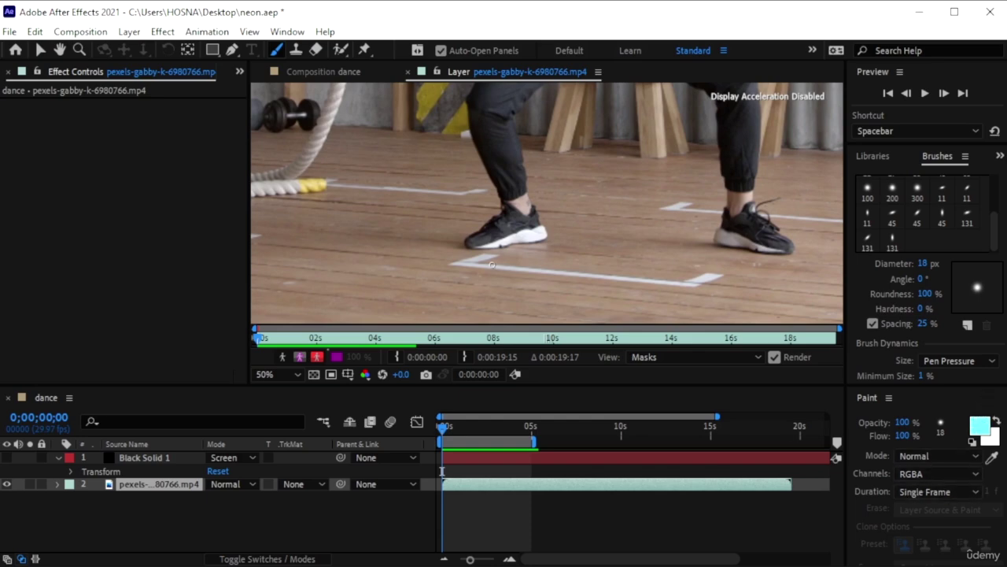
pyautogui.scroll(1, 474, 243)
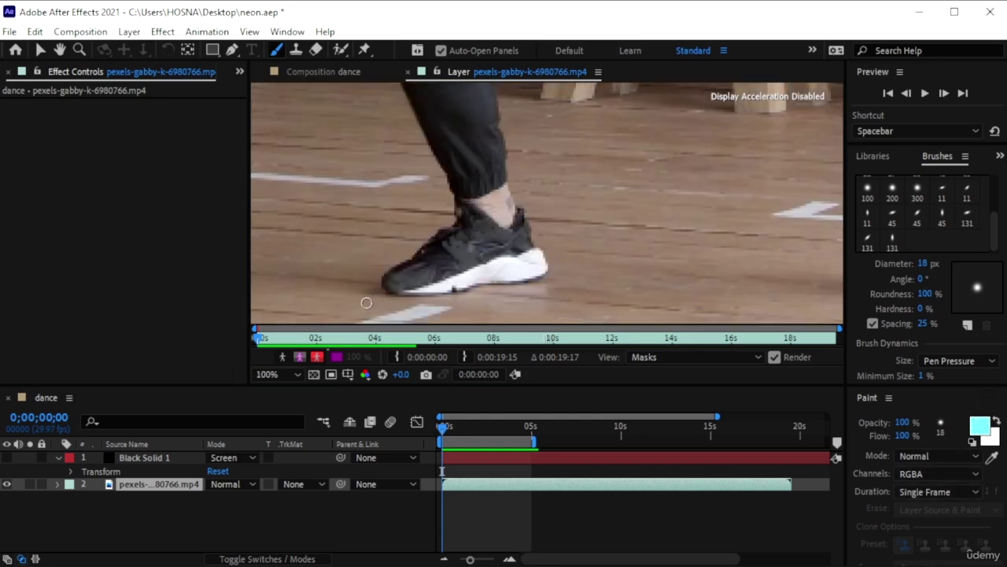
pyautogui.scroll(1, 371, 299)
pyautogui.press('h')
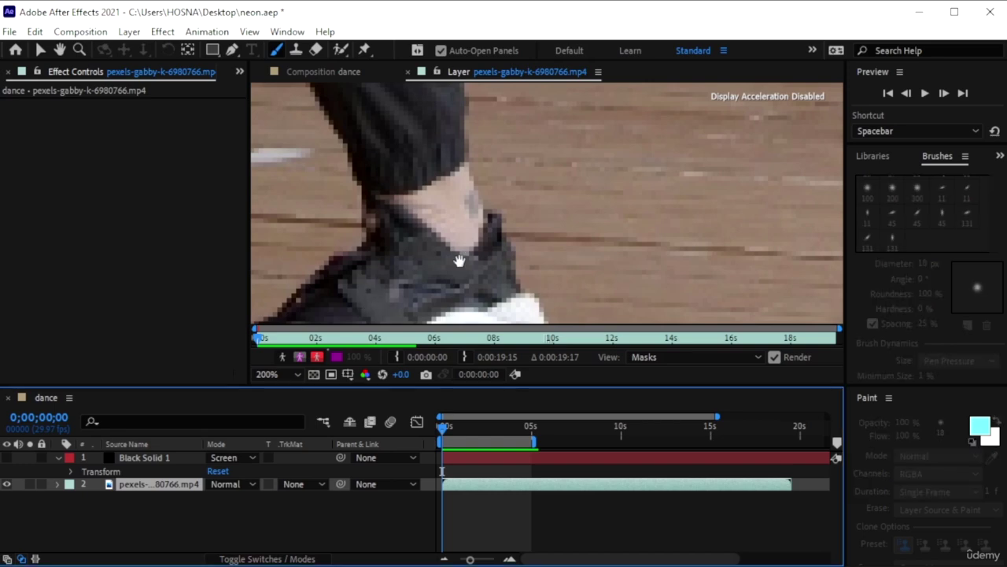
pyautogui.moveTo(388, 260); pyautogui.dragTo(473, 173)
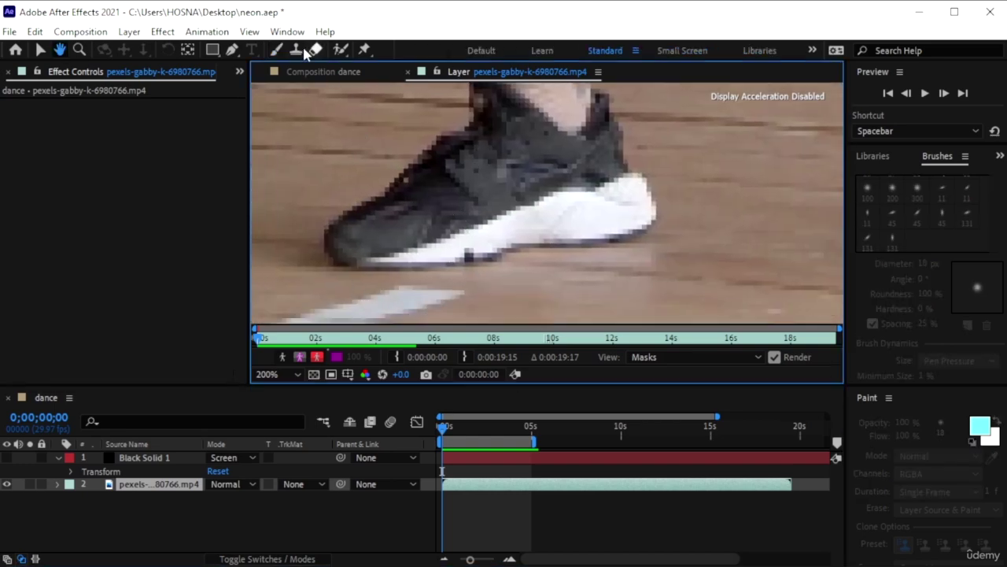
pyautogui.click(277, 49)
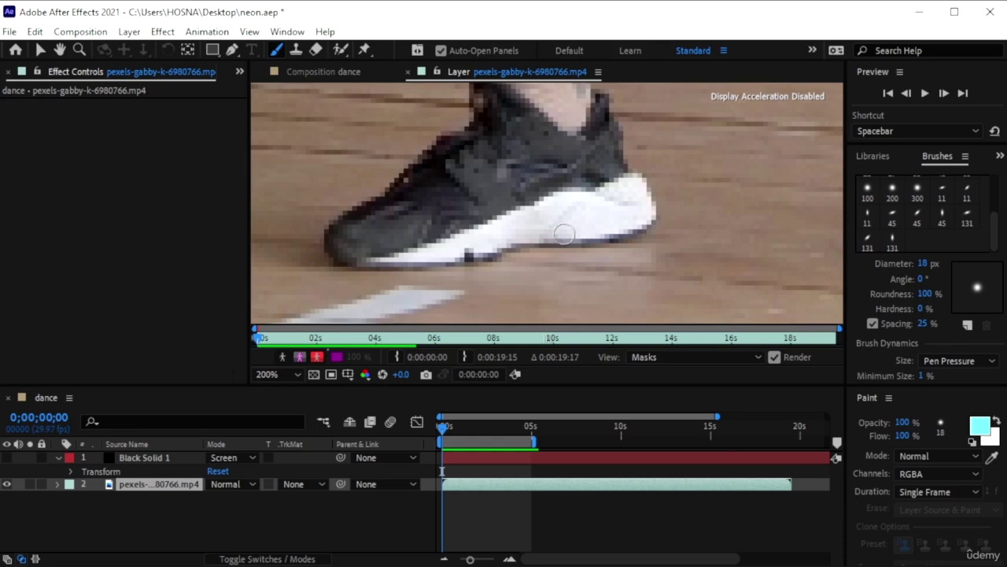
pyautogui.click(923, 263)
pyautogui.write('13')
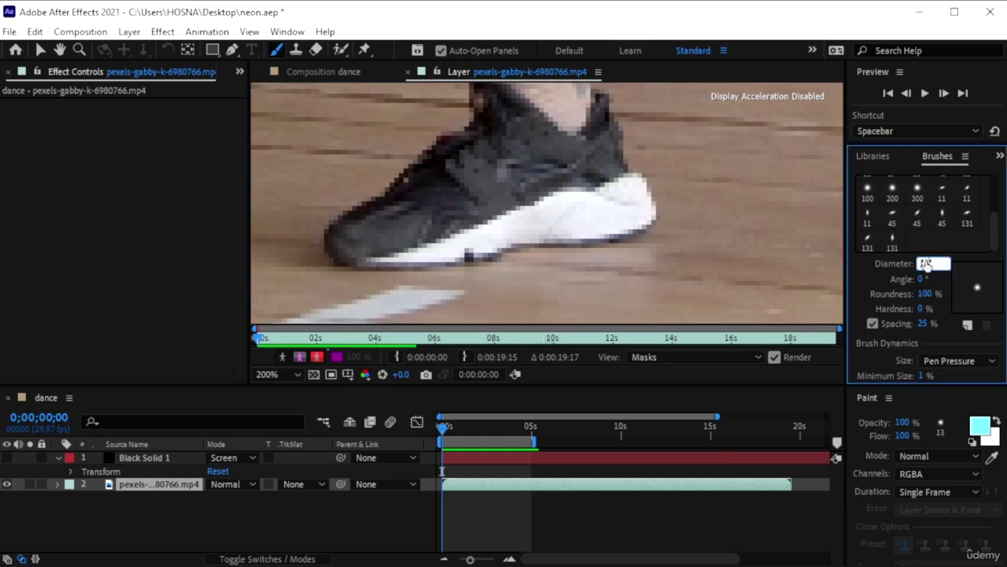
pyautogui.press('Return')
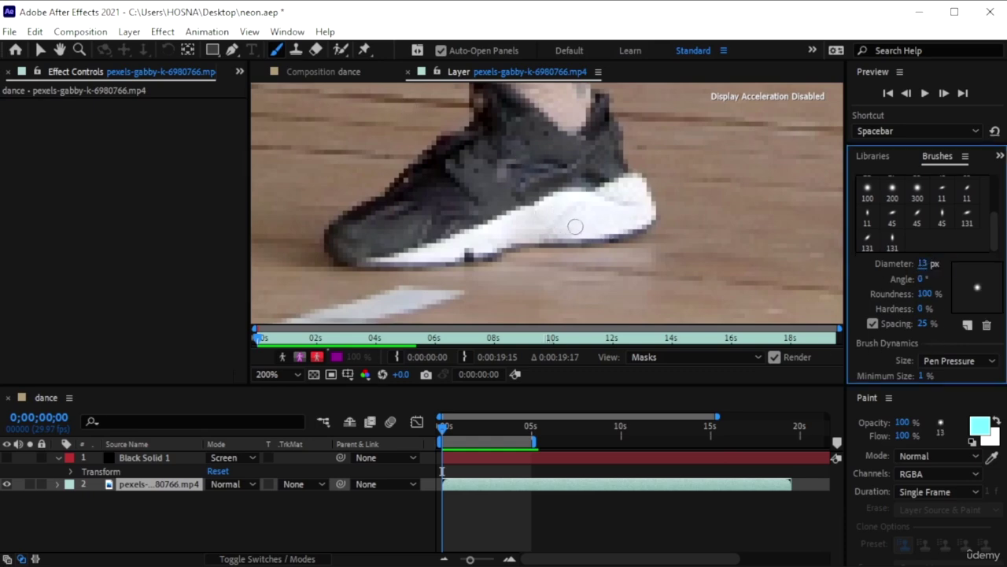
pyautogui.click(925, 263)
pyautogui.write('8')
pyautogui.press('Return')
# Paint a cyan stroke along the bottom edge of the shoe's sole from toe to heel on the first frame
pyautogui.moveTo(466, 260)
pyautogui.mouseDown()
pyautogui.moveTo(616, 240)
pyautogui.moveTo(649, 223)
pyautogui.moveTo(656, 206)
pyautogui.moveTo(631, 172)
pyautogui.moveTo(510, 207)
pyautogui.mouseUp()
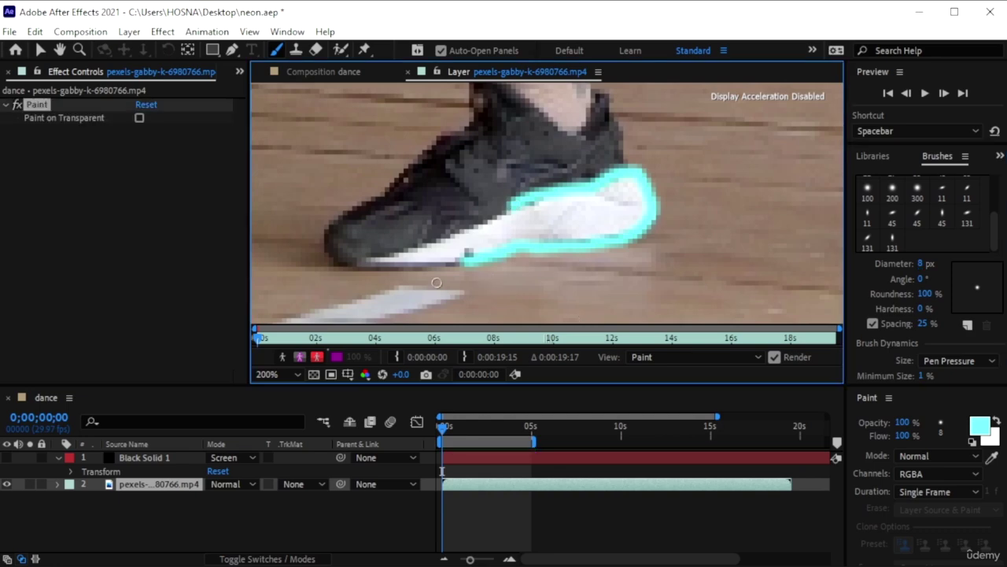
pyautogui.hotkey('ctrl', 'z')
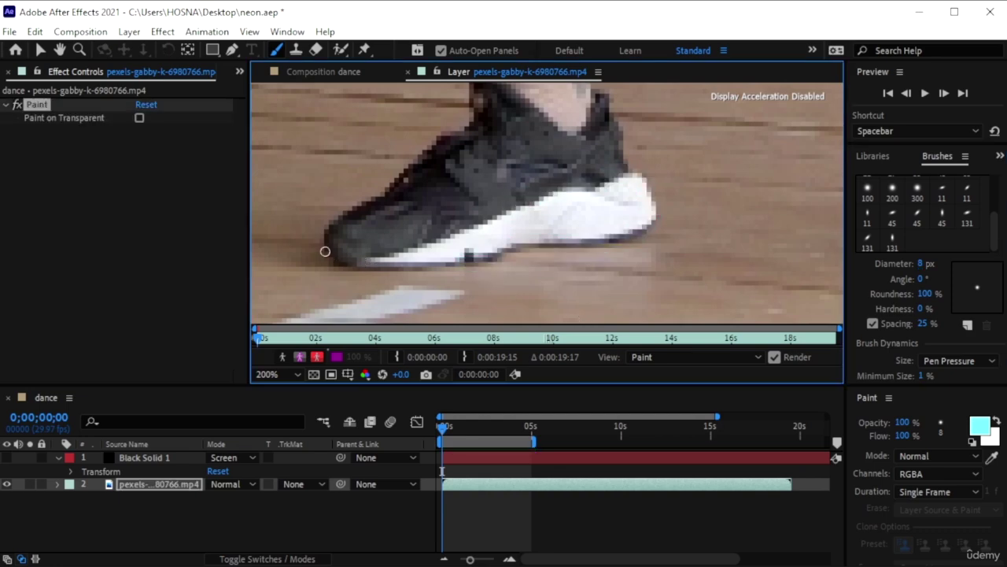
pyautogui.moveTo(325, 251)
pyautogui.mouseDown()
pyautogui.moveTo(457, 265)
pyautogui.moveTo(522, 247)
pyautogui.moveTo(606, 244)
pyautogui.moveTo(656, 216)
pyautogui.mouseUp()
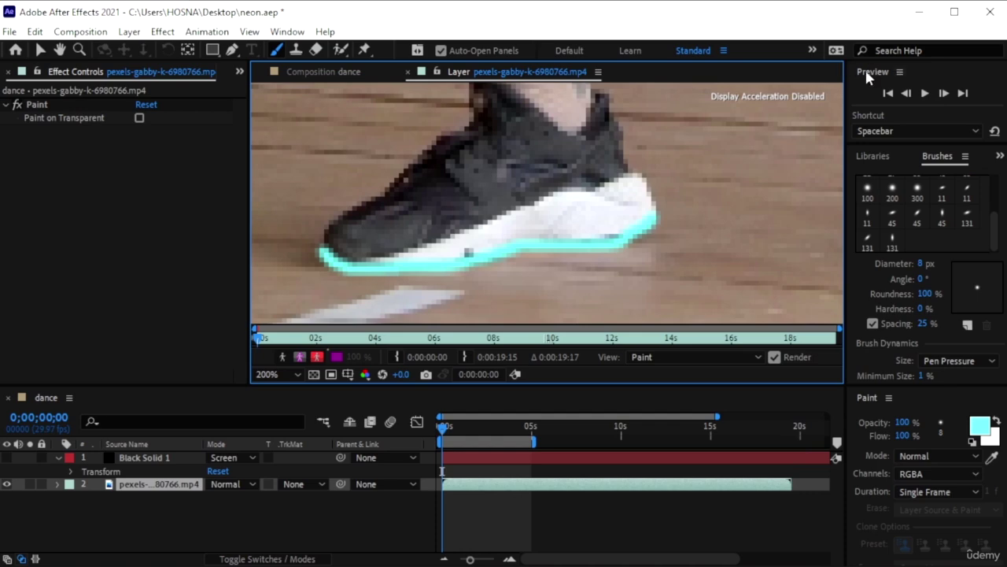
# Step one frame forward and back to check the painted stroke's single-frame duration
pyautogui.click(287, 32)
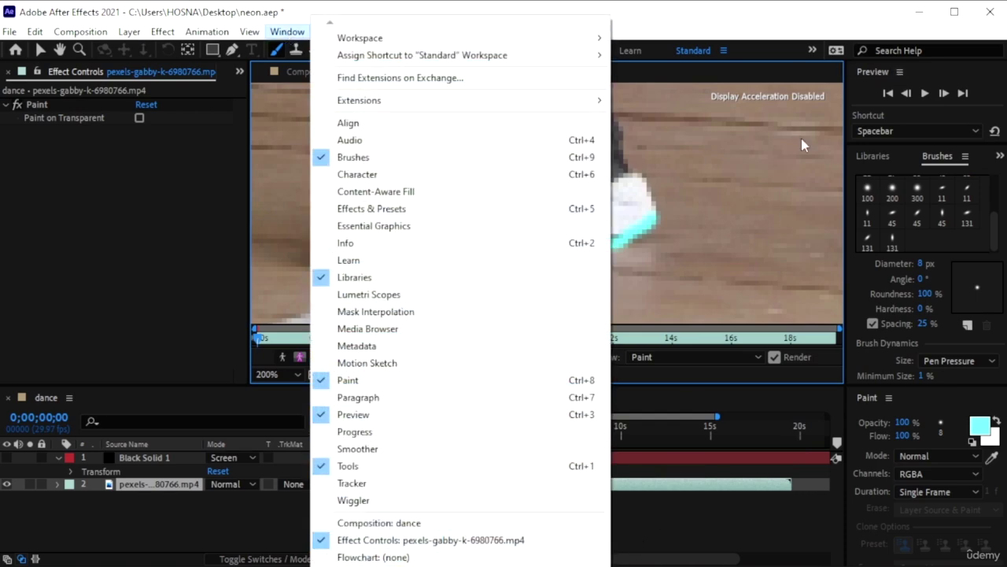
pyautogui.click(786, 30)
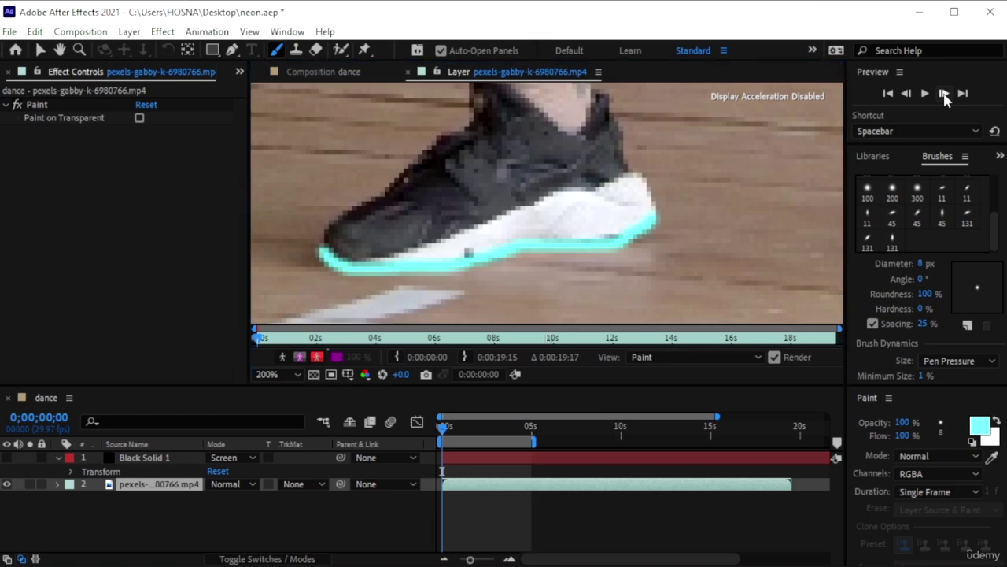
pyautogui.click(945, 93)
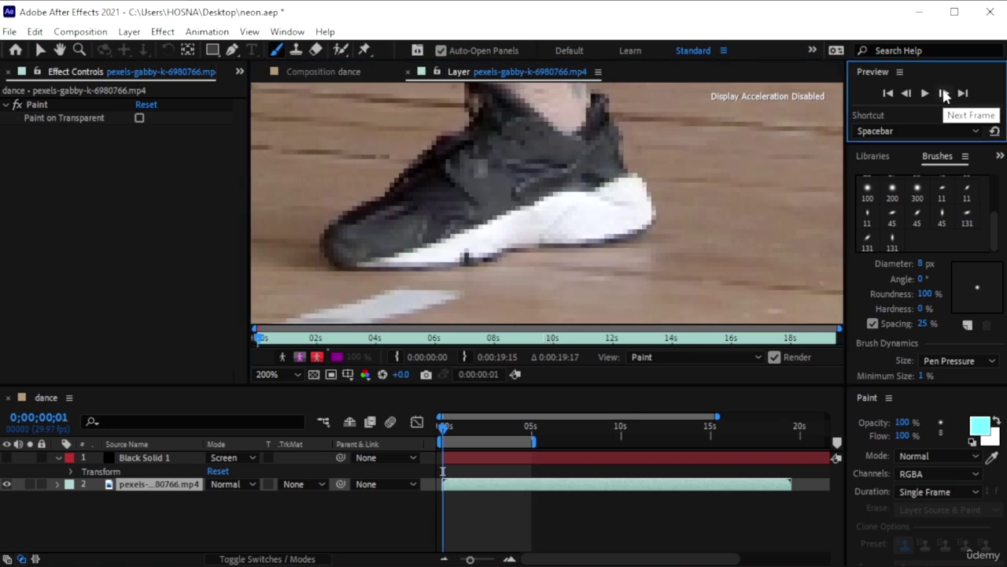
pyautogui.click(905, 94)
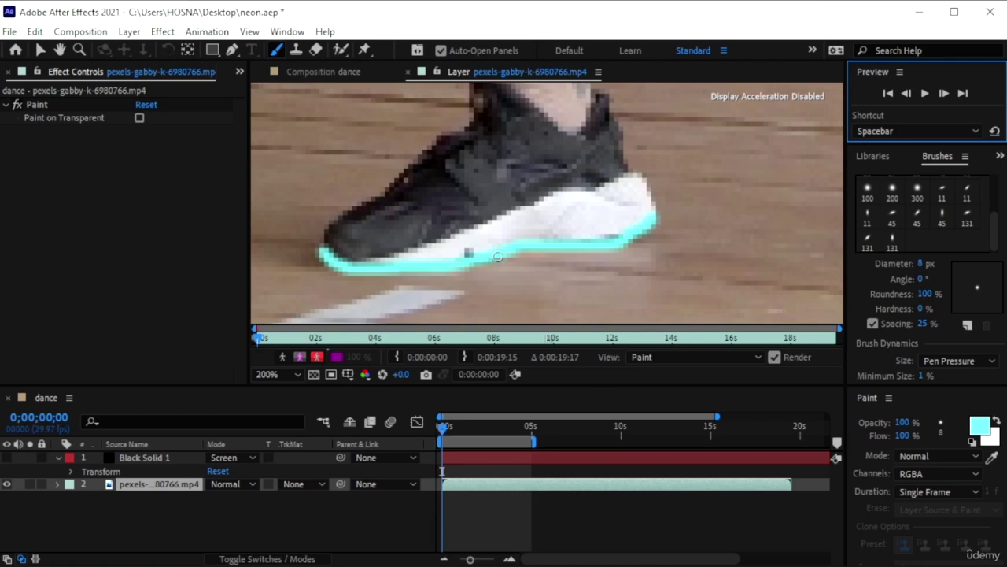
# Trace the white sole in cyan on the next two frames: bottom and heel on frame 1, a full closed outline on frame 2
pyautogui.press('pagedown')
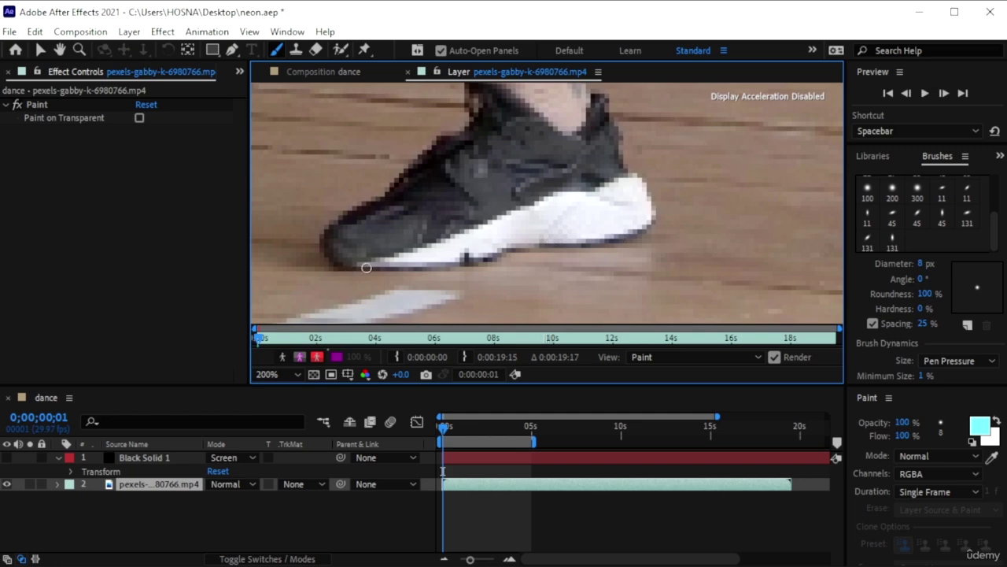
pyautogui.moveTo(348, 269)
pyautogui.mouseDown()
pyautogui.moveTo(616, 241)
pyautogui.moveTo(651, 220)
pyautogui.moveTo(633, 169)
pyautogui.moveTo(594, 190)
pyautogui.moveTo(554, 190)
pyautogui.mouseUp()
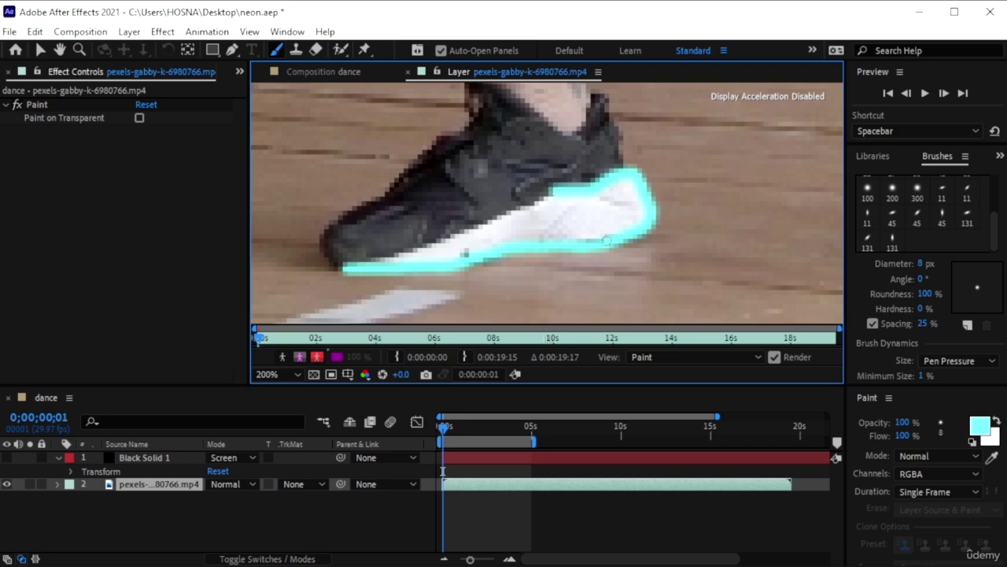
pyautogui.press('pagedown')
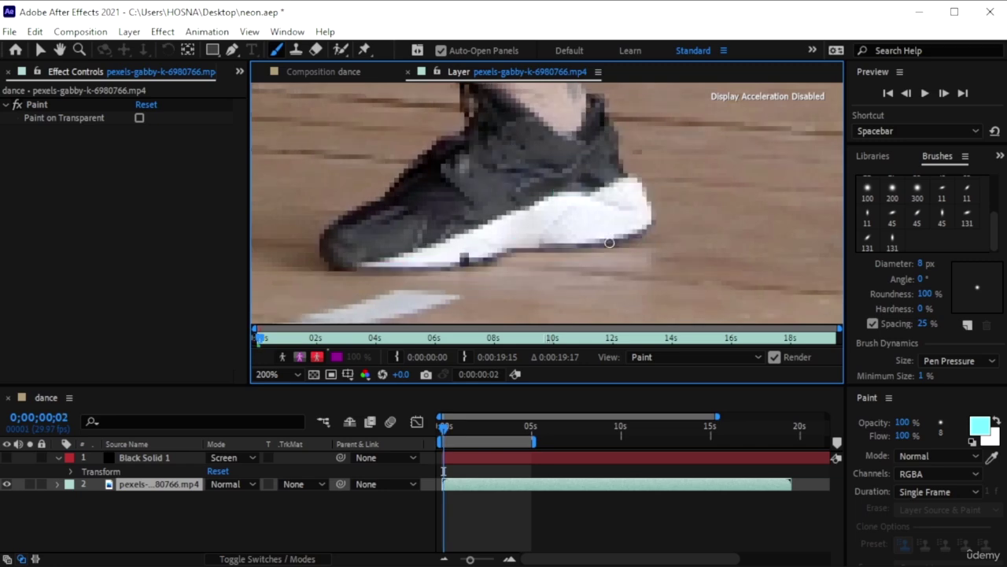
pyautogui.moveTo(344, 269)
pyautogui.mouseDown()
pyautogui.moveTo(584, 248)
pyautogui.moveTo(640, 228)
pyautogui.moveTo(652, 213)
pyautogui.moveTo(639, 178)
pyautogui.moveTo(621, 174)
pyautogui.moveTo(586, 197)
pyautogui.moveTo(538, 202)
pyautogui.moveTo(321, 264)
pyautogui.mouseUp()
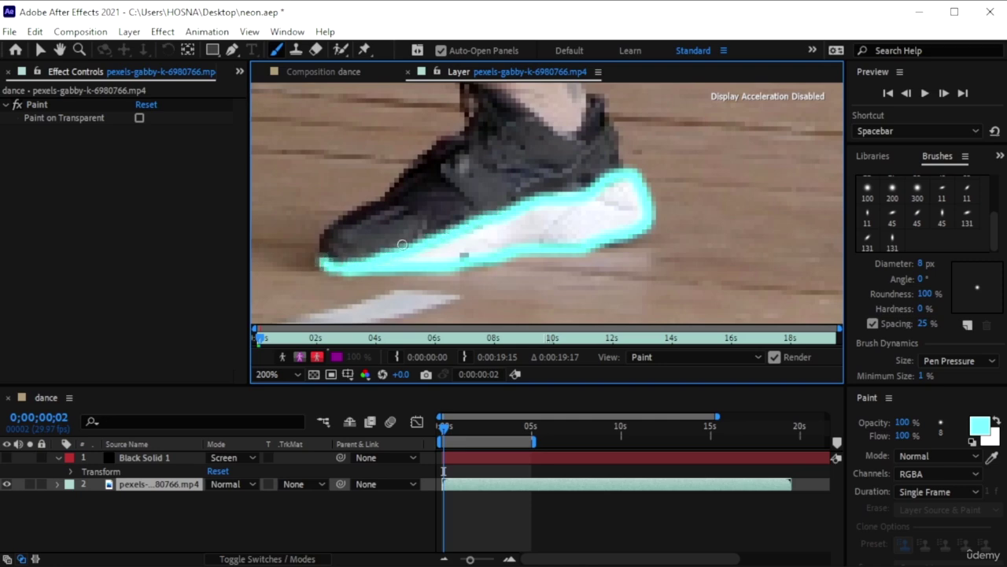
# Paint progressively longer cyan contours around the shoe on frames 3 and 4, and a complete closed outline on frame 5
pyautogui.press('pagedown')
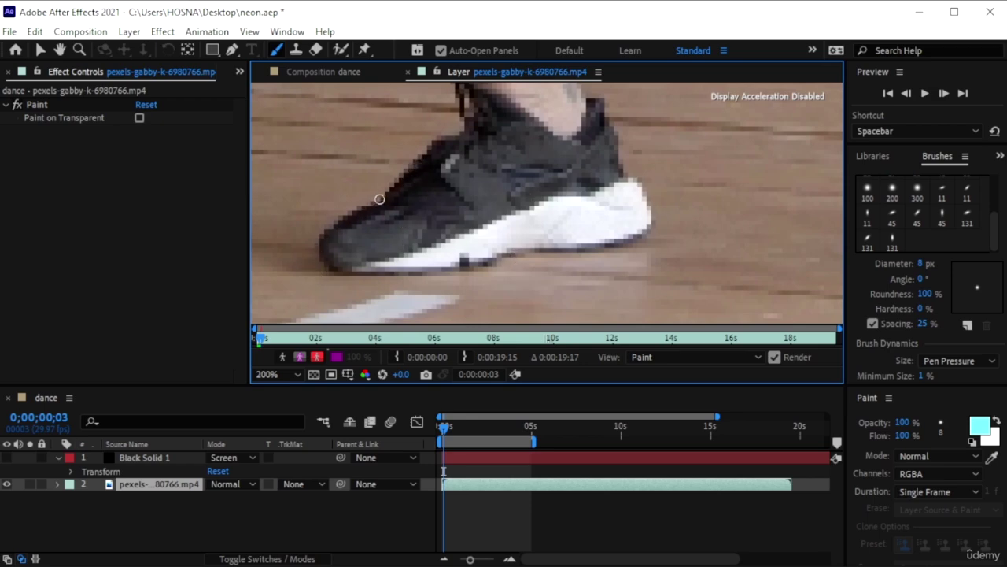
pyautogui.moveTo(383, 196)
pyautogui.mouseDown()
pyautogui.moveTo(330, 231)
pyautogui.moveTo(320, 255)
pyautogui.moveTo(340, 270)
pyautogui.moveTo(424, 277)
pyautogui.moveTo(627, 236)
pyautogui.moveTo(653, 224)
pyautogui.moveTo(650, 193)
pyautogui.moveTo(620, 157)
pyautogui.mouseUp()
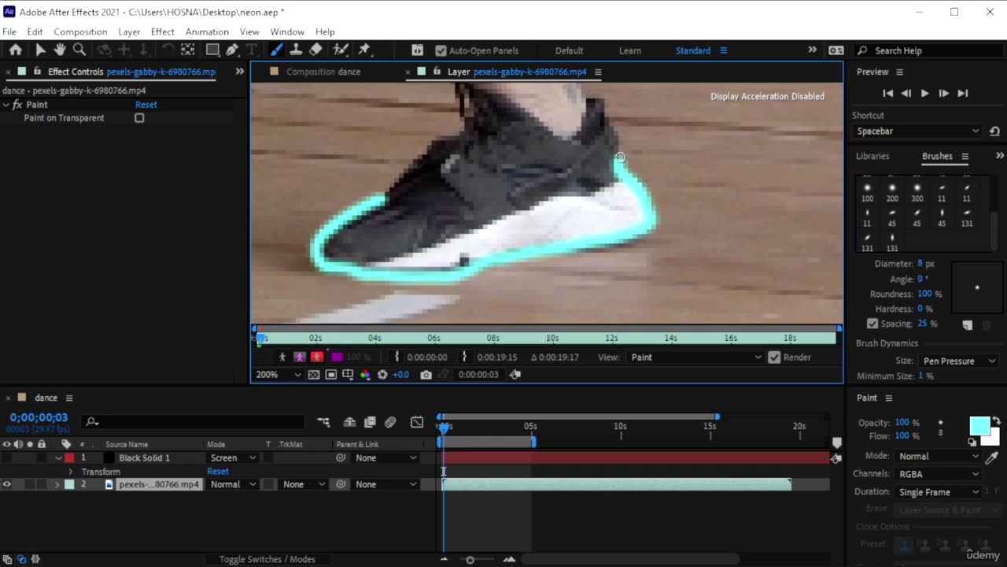
pyautogui.press('pagedown')
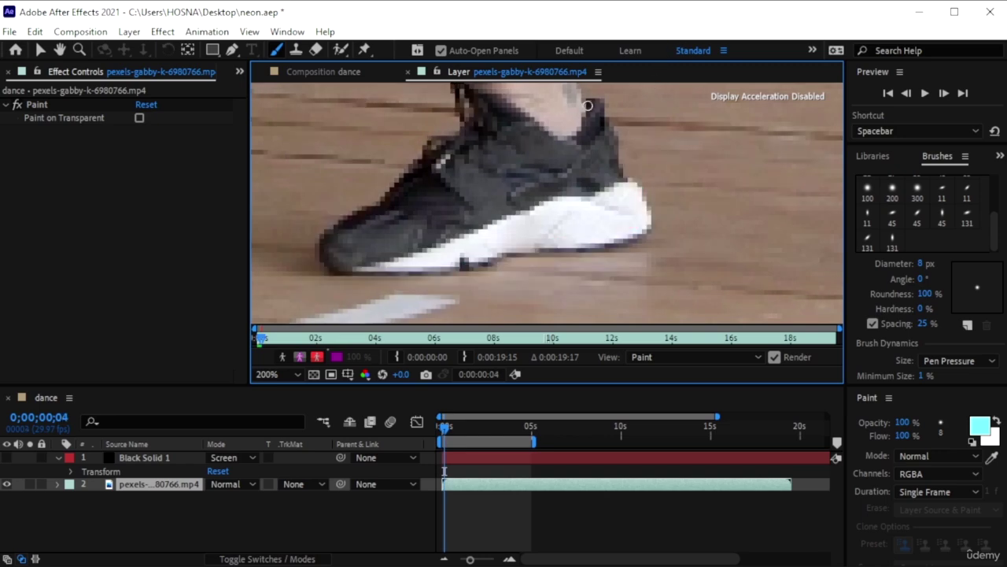
pyautogui.moveTo(586, 105)
pyautogui.mouseDown()
pyautogui.moveTo(643, 191)
pyautogui.moveTo(650, 223)
pyautogui.moveTo(585, 249)
pyautogui.mouseUp()
pyautogui.moveTo(531, 251)
pyautogui.mouseDown()
pyautogui.moveTo(439, 268)
pyautogui.moveTo(331, 273)
pyautogui.moveTo(320, 265)
pyautogui.moveTo(333, 225)
pyautogui.moveTo(496, 96)
pyautogui.mouseUp()
pyautogui.press('pagedown')
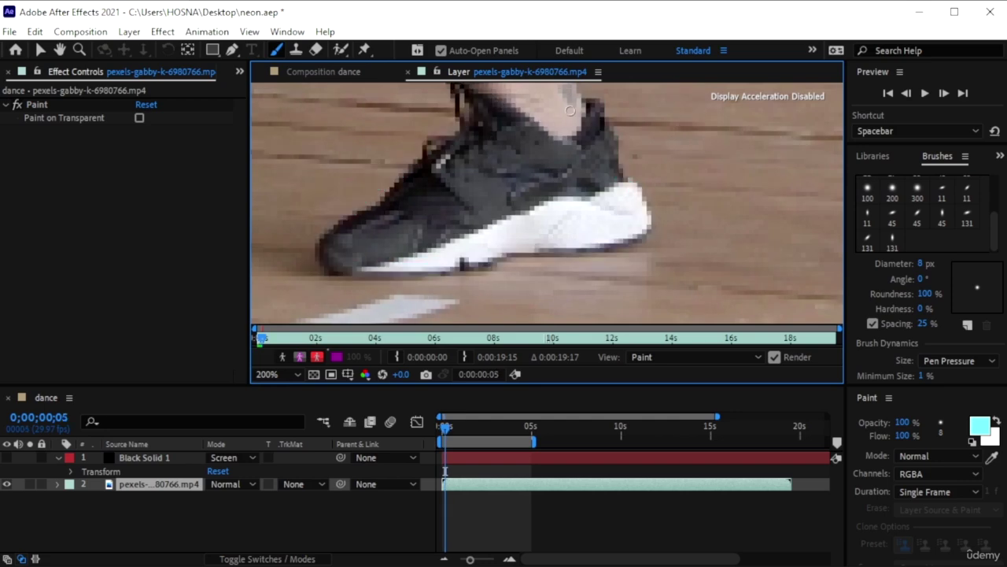
pyautogui.moveTo(577, 101)
pyautogui.mouseDown()
pyautogui.moveTo(606, 116)
pyautogui.moveTo(643, 192)
pyautogui.moveTo(643, 233)
pyautogui.moveTo(587, 250)
pyautogui.moveTo(421, 268)
pyautogui.moveTo(316, 266)
pyautogui.moveTo(339, 223)
pyautogui.moveTo(401, 181)
pyautogui.moveTo(477, 95)
pyautogui.moveTo(503, 98)
pyautogui.moveTo(563, 138)
pyautogui.moveTo(602, 105)
pyautogui.mouseUp()
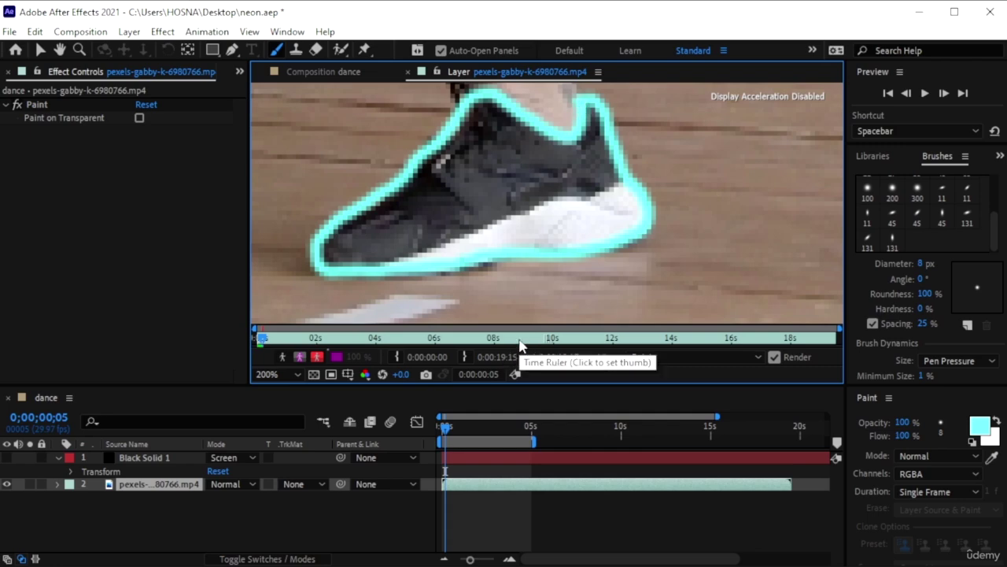
# Return to the first frame and step through the painted frames up to frame 5 to review the growing outline
pyautogui.moveTo(445, 431); pyautogui.dragTo(442, 432)
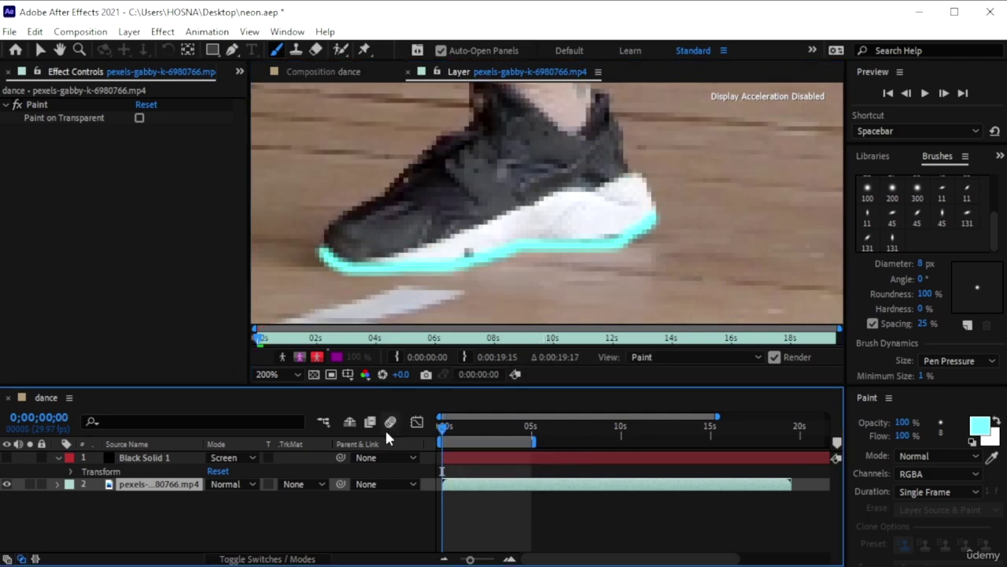
pyautogui.press('pagedown')
pyautogui.press('pagedown')
pyautogui.press('pagedown')
pyautogui.press('pagedown')
pyautogui.press('pagedown')
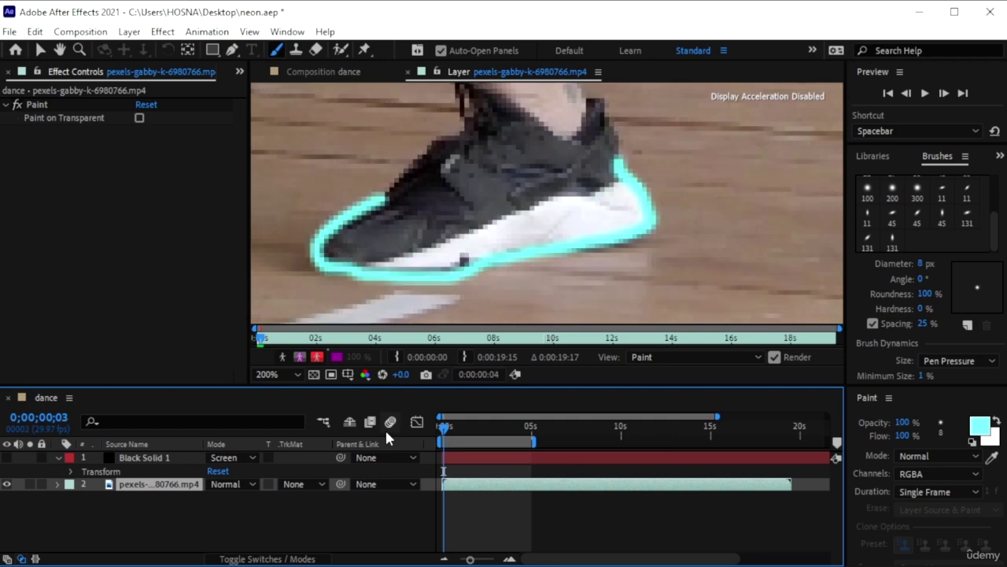
pyautogui.press('pageup')
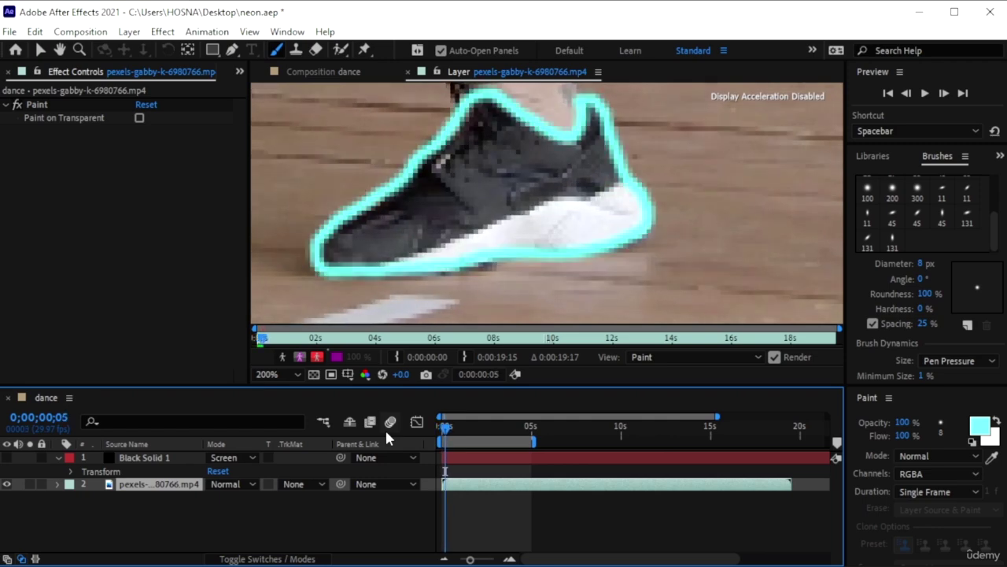
# Expand the footage layer's Paint effect in the timeline and examine its list of individual brush strokes
pyautogui.click(70, 473)
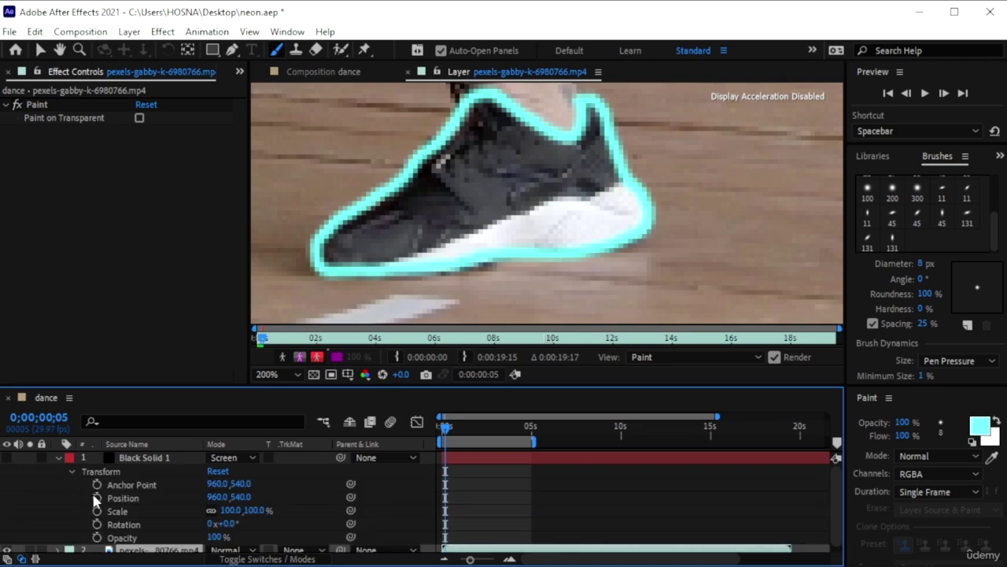
pyautogui.click(70, 471)
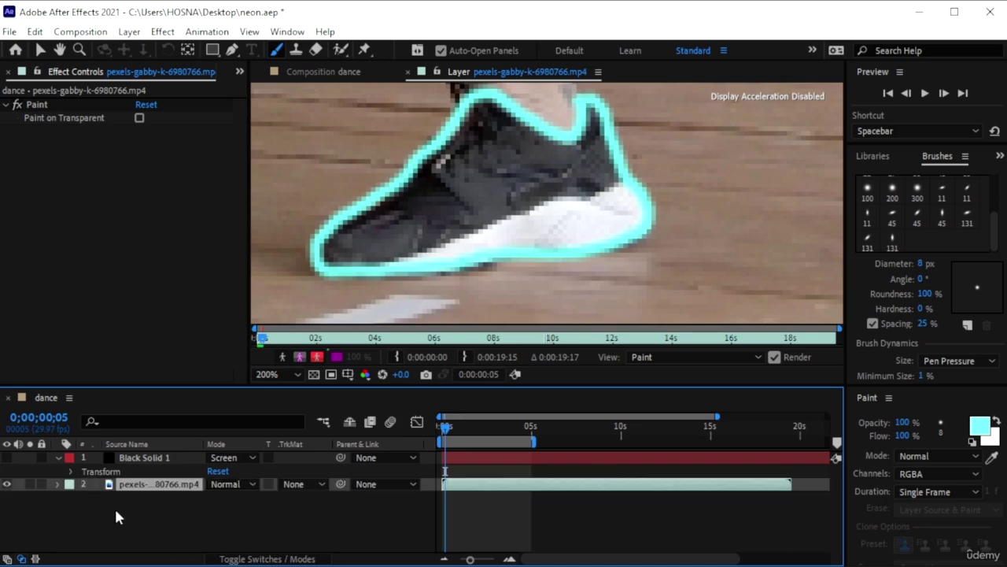
pyautogui.click(56, 484)
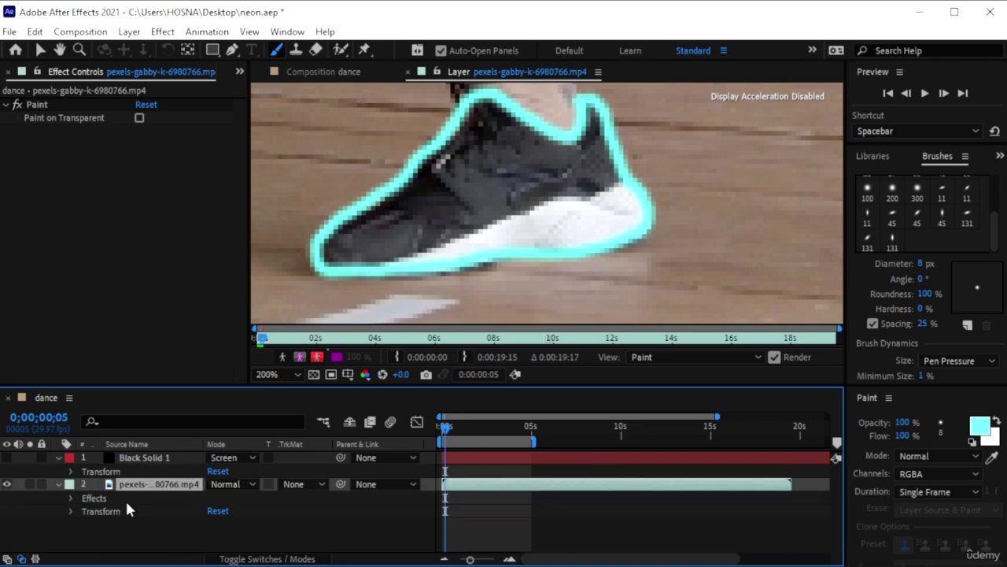
pyautogui.click(70, 499)
pyautogui.click(84, 511)
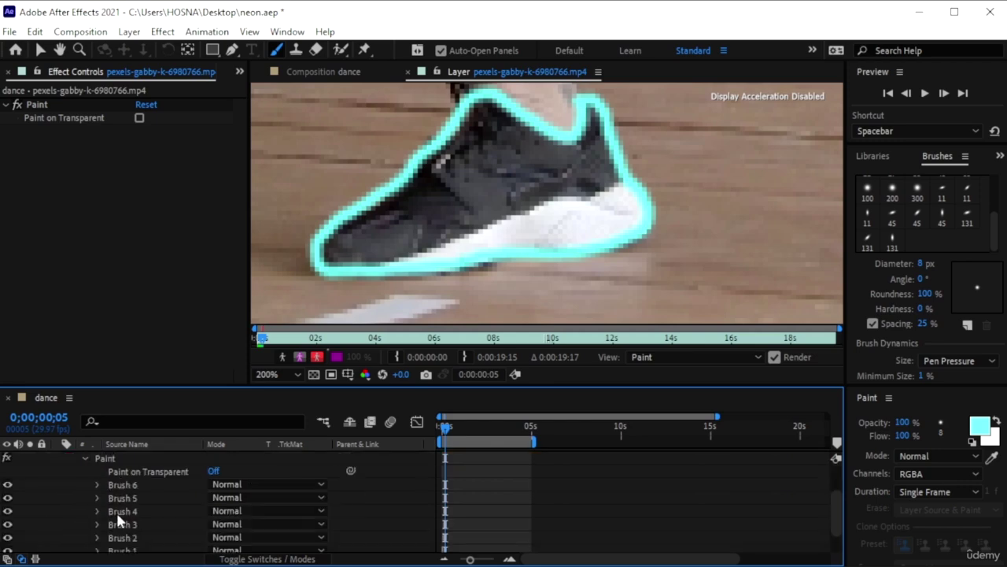
pyautogui.scroll(-2, 164, 504)
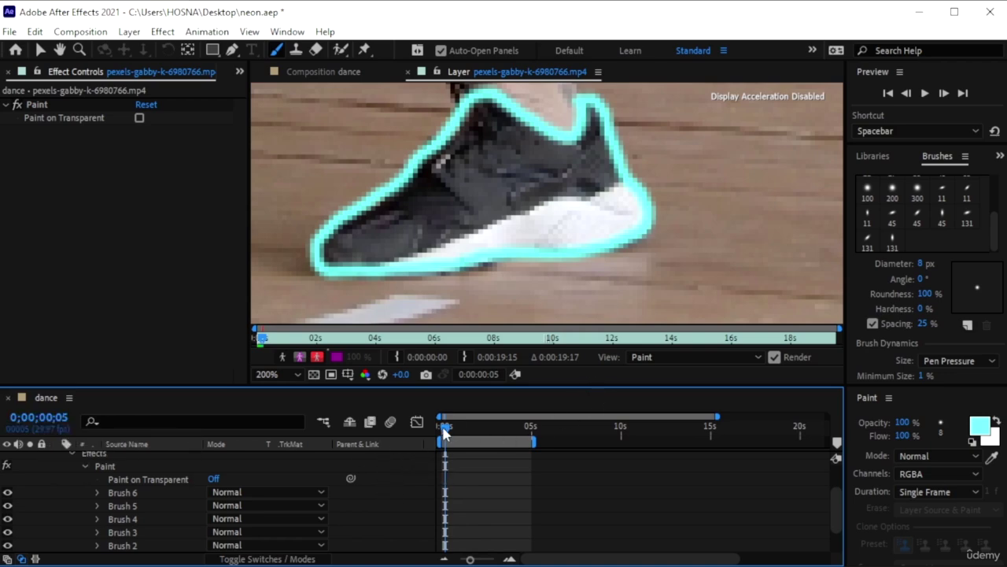
# Shorten the work area to end at about 2 seconds and preview the painted footage from the first frame
pyautogui.moveTo(446, 431)
pyautogui.mouseDown()
pyautogui.moveTo(470, 442)
pyautogui.moveTo(461, 442)
pyautogui.mouseUp()
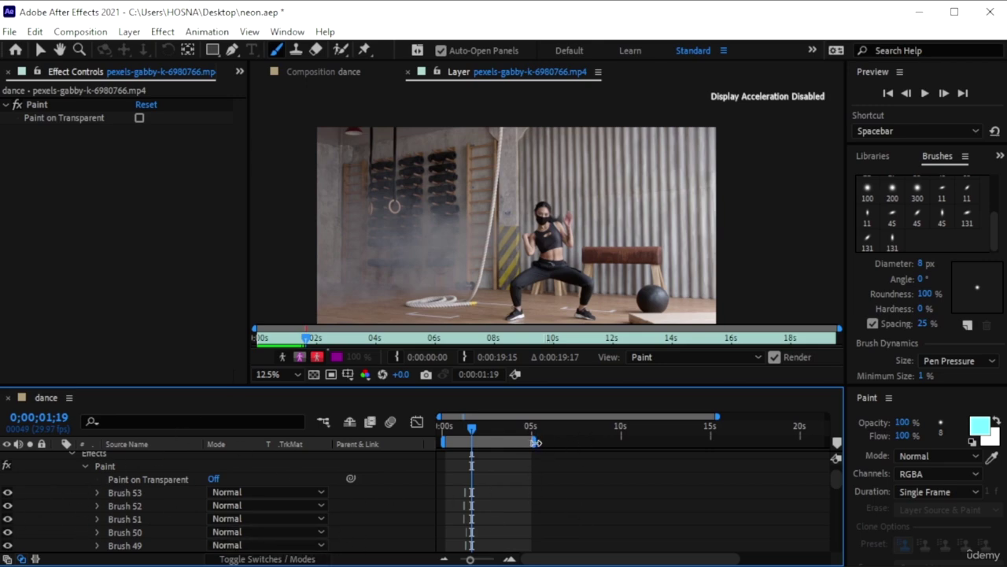
pyautogui.moveTo(529, 442); pyautogui.dragTo(479, 442)
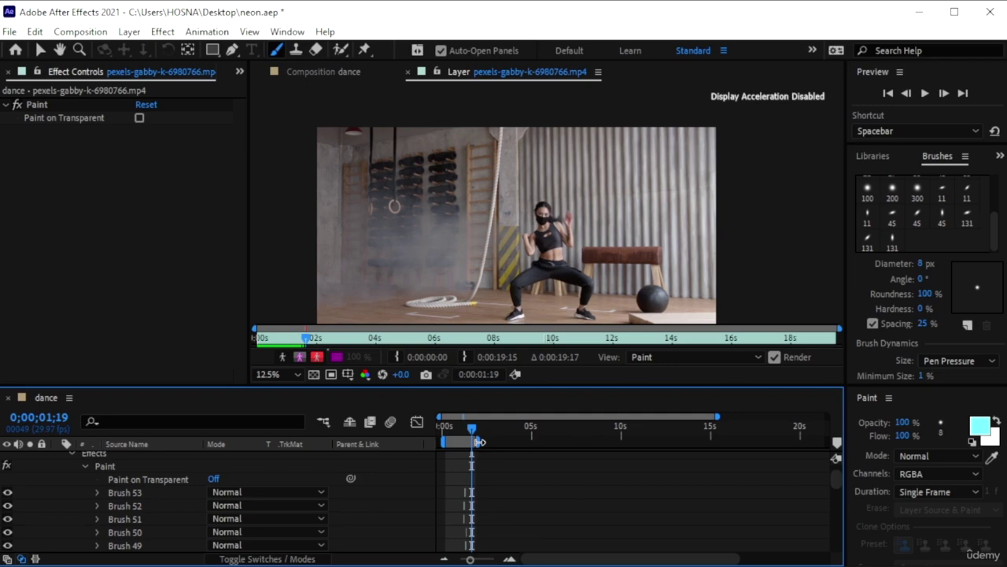
pyautogui.press('Home')
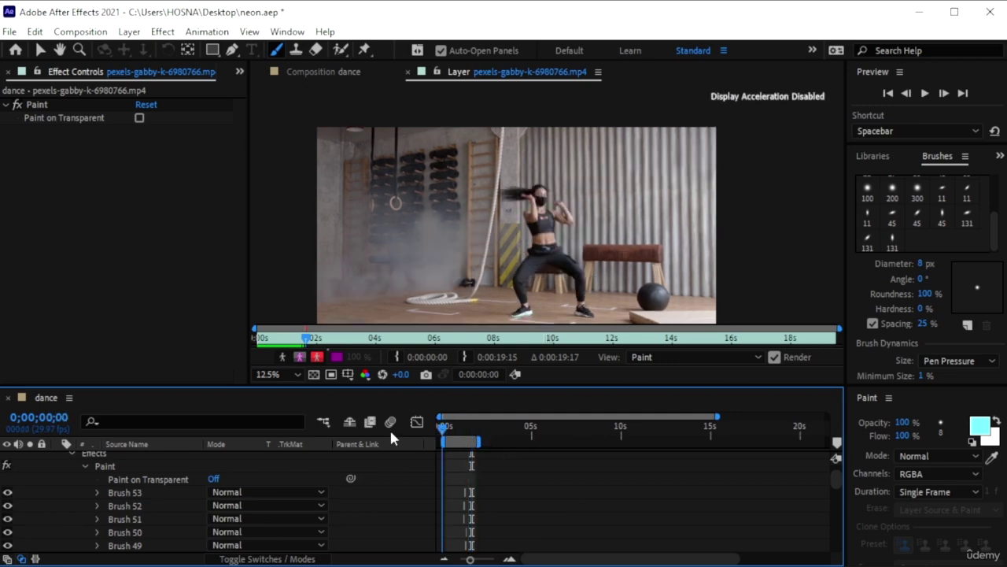
pyautogui.press('space')
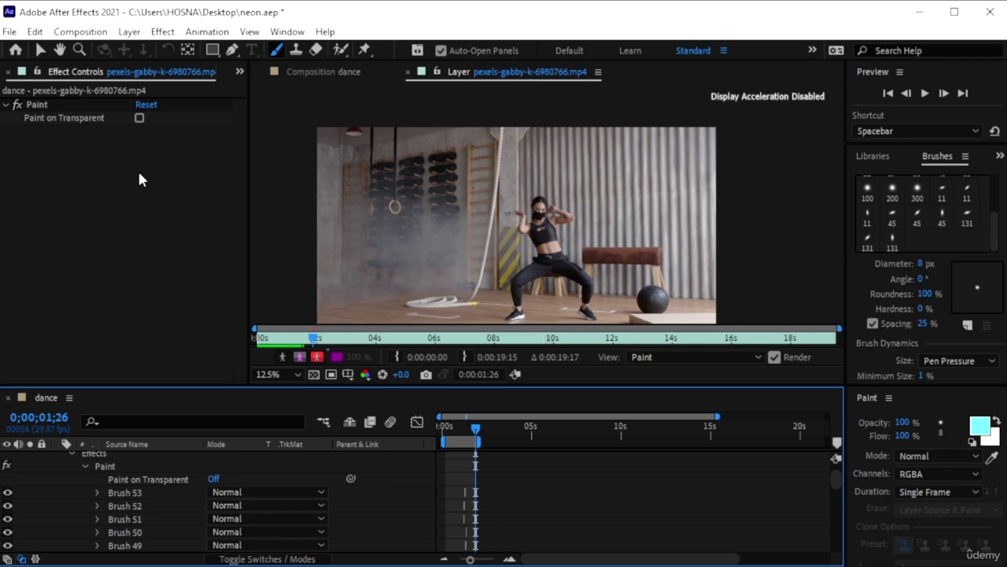
# Play the dance composition from its first frame to review the painted lines in motion
pyautogui.click(341, 68)
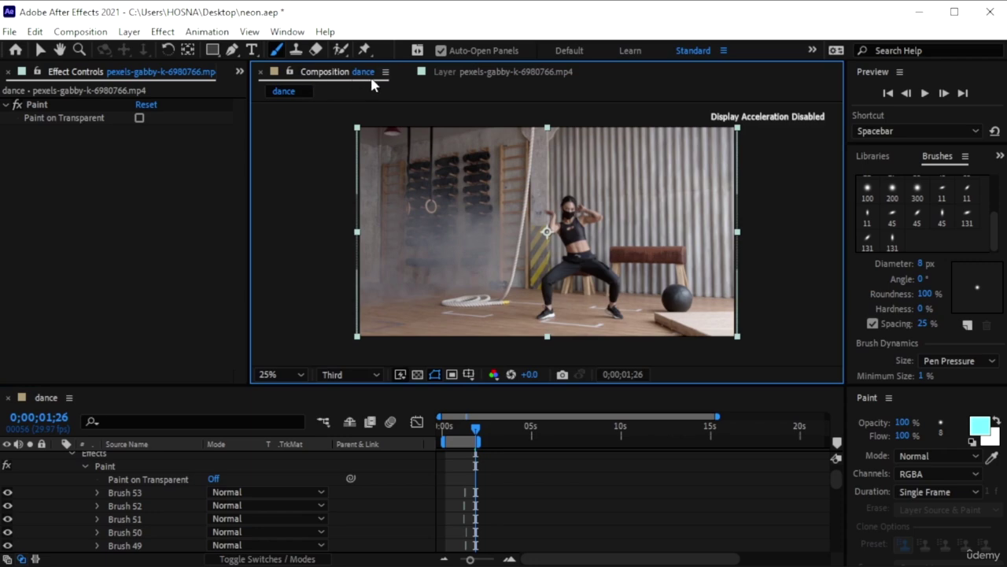
pyautogui.moveTo(477, 429); pyautogui.dragTo(418, 424)
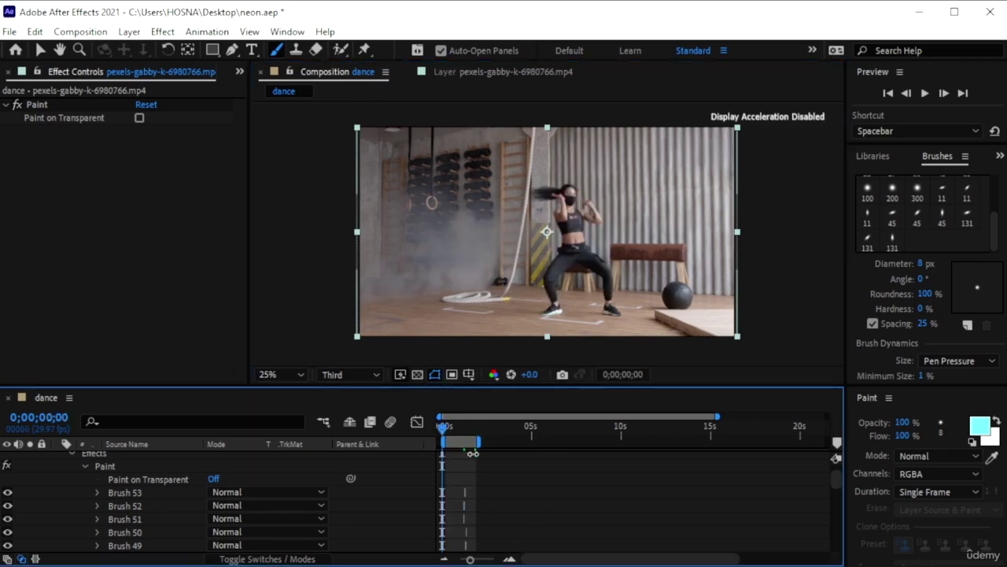
pyautogui.press('space')
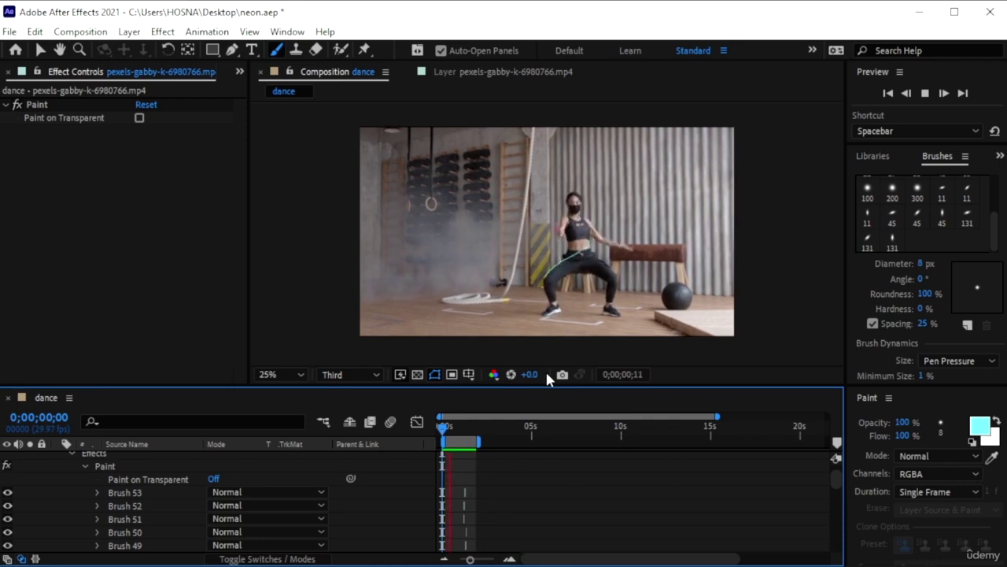
pyautogui.press('space')
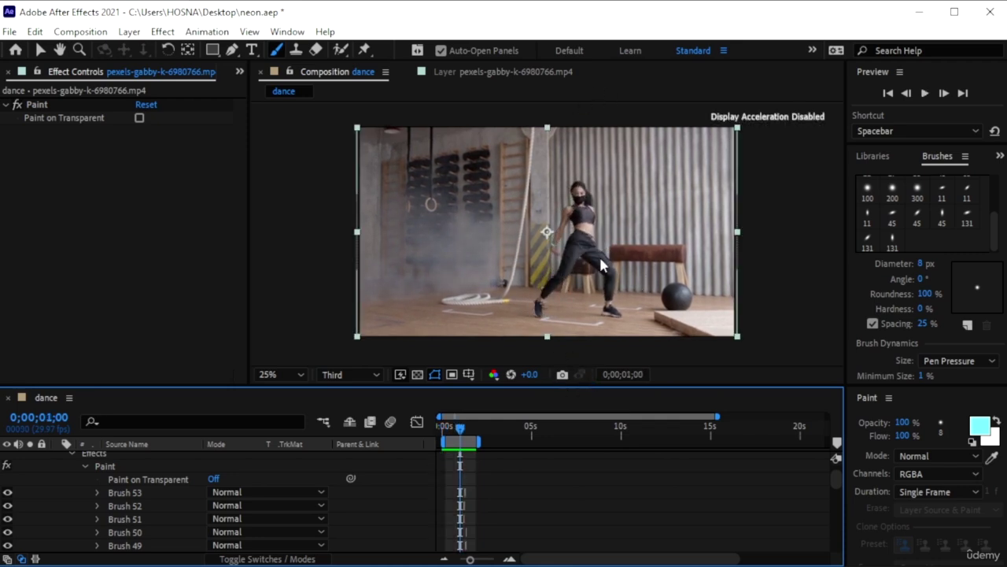
# Go back to frame 26 in the footage layer view and start a cyan heart beside the dancer's head with short strokes on frames 26 and 27
pyautogui.click(478, 68)
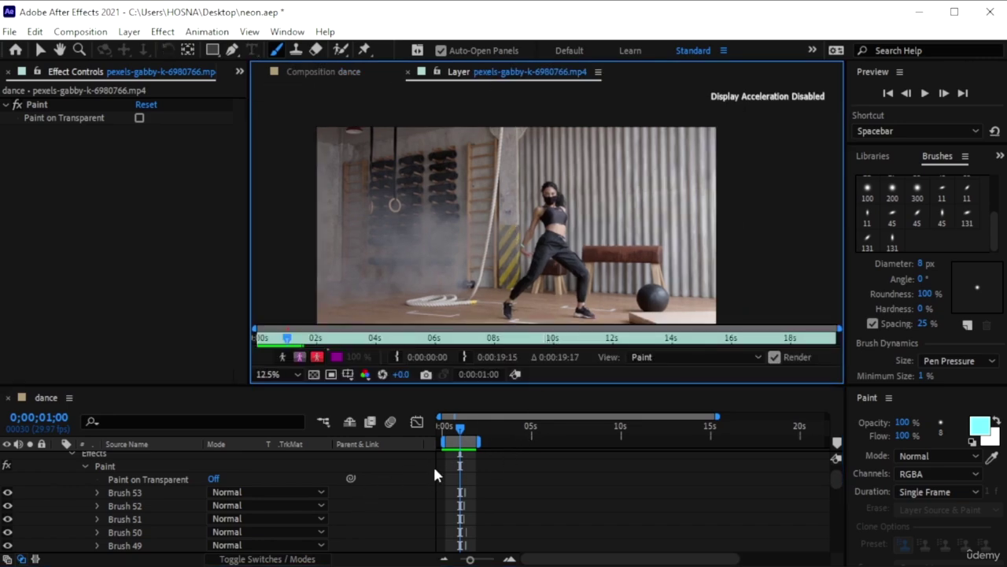
pyautogui.press('pageup')
pyautogui.press('pageup')
pyautogui.press('pageup')
pyautogui.press('pageup')
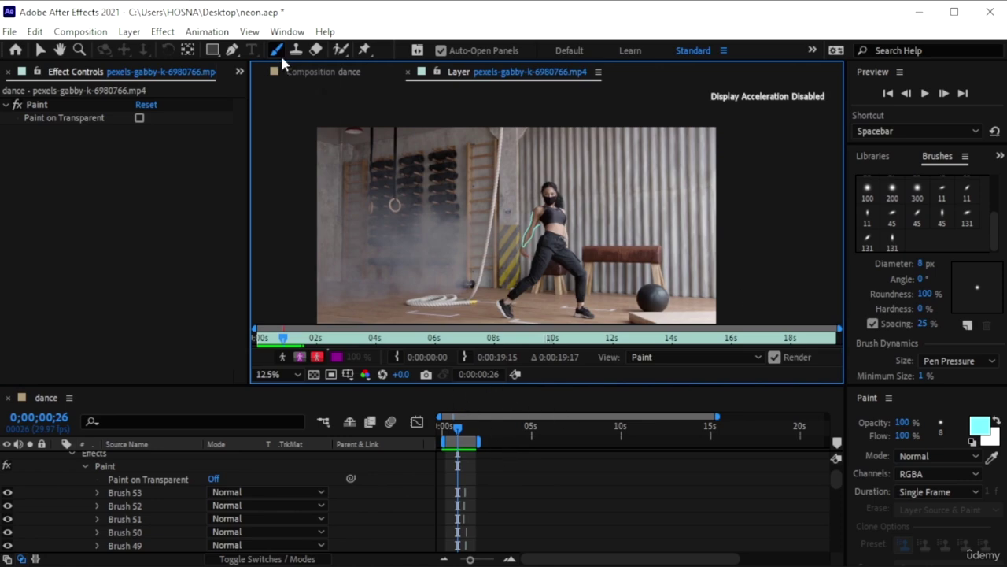
pyautogui.press('.')
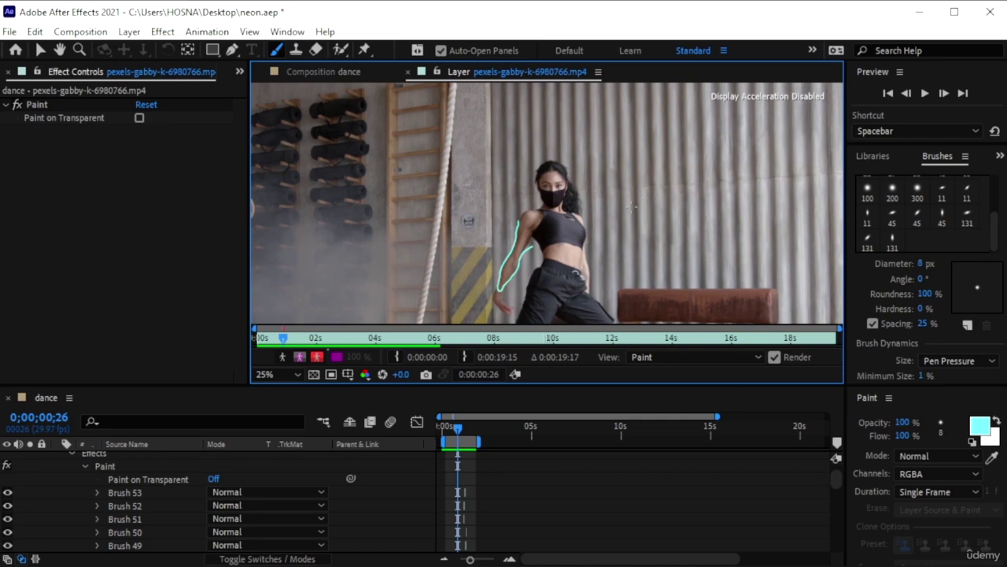
pyautogui.moveTo(643, 202)
pyautogui.mouseDown()
pyautogui.moveTo(654, 202)
pyautogui.moveTo(627, 201)
pyautogui.mouseUp()
pyautogui.press('pagedown')
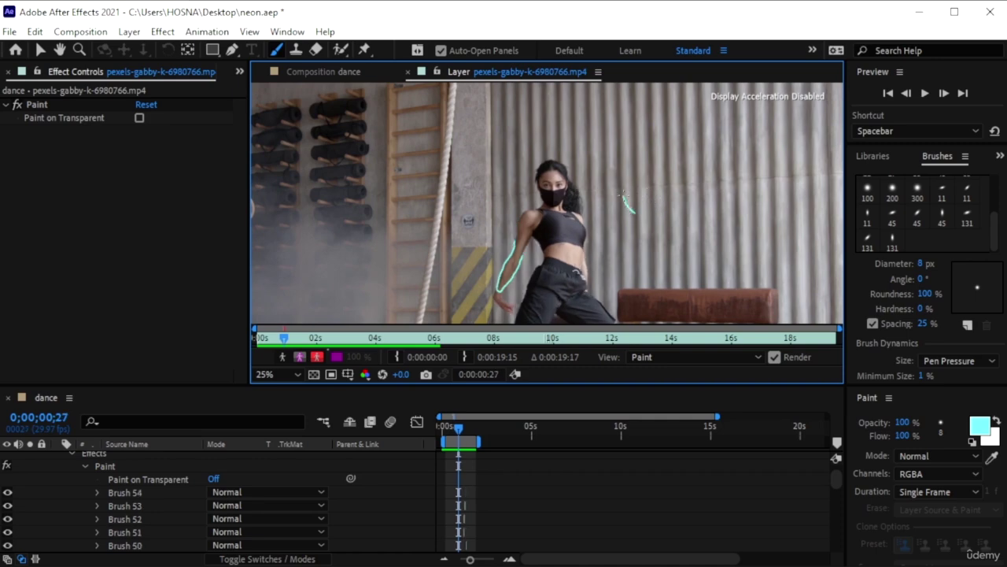
pyautogui.press('pagedown')
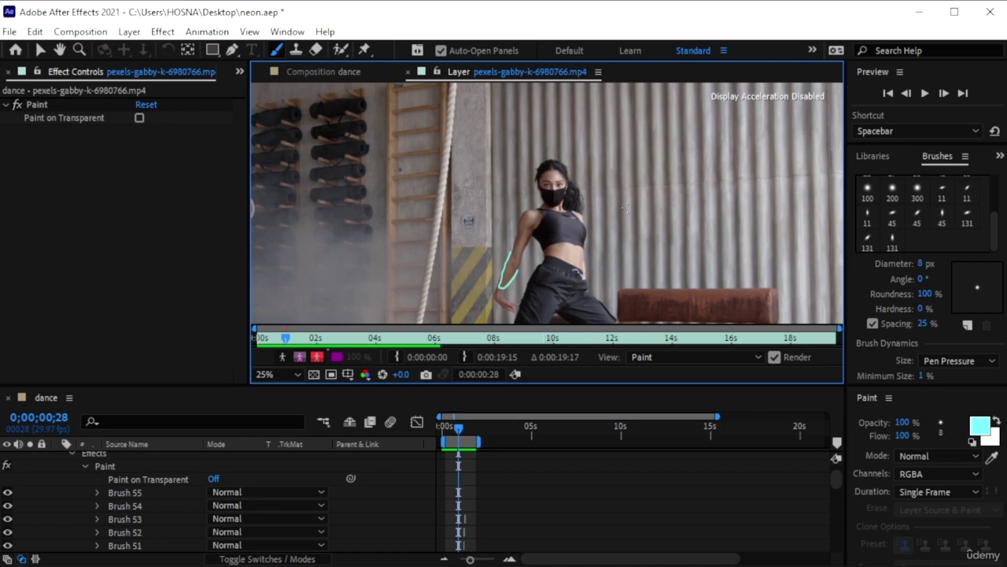
# Paint a progressively longer cyan heart outline on each frame from 28 to 1:01, and a complete heart on frame 1:02
pyautogui.moveTo(629, 211)
pyautogui.mouseDown()
pyautogui.moveTo(618, 193)
pyautogui.moveTo(620, 173)
pyautogui.moveTo(631, 176)
pyautogui.moveTo(621, 198)
pyautogui.moveTo(614, 179)
pyautogui.moveTo(620, 163)
pyautogui.mouseUp()
pyautogui.press('pagedown')
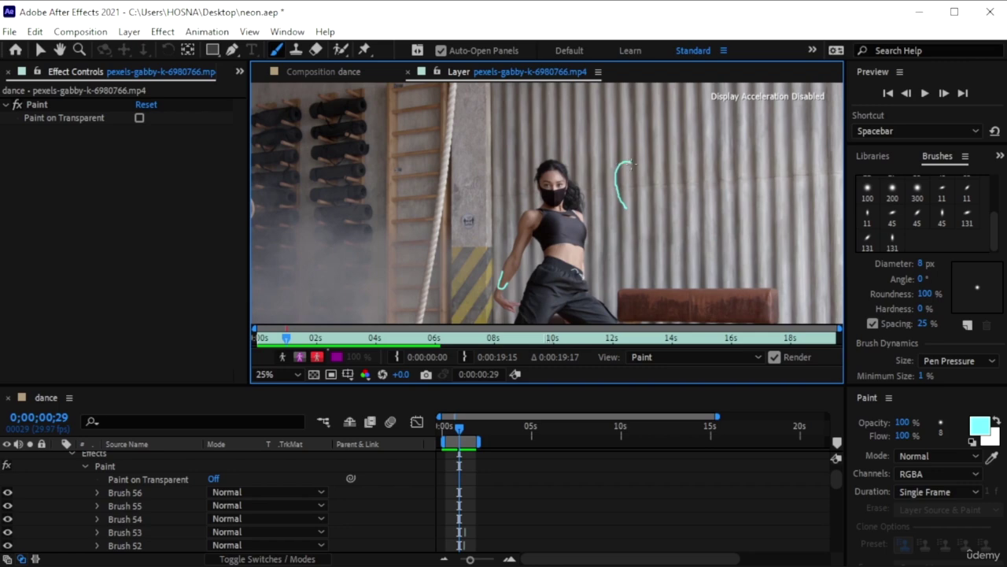
pyautogui.press('pagedown')
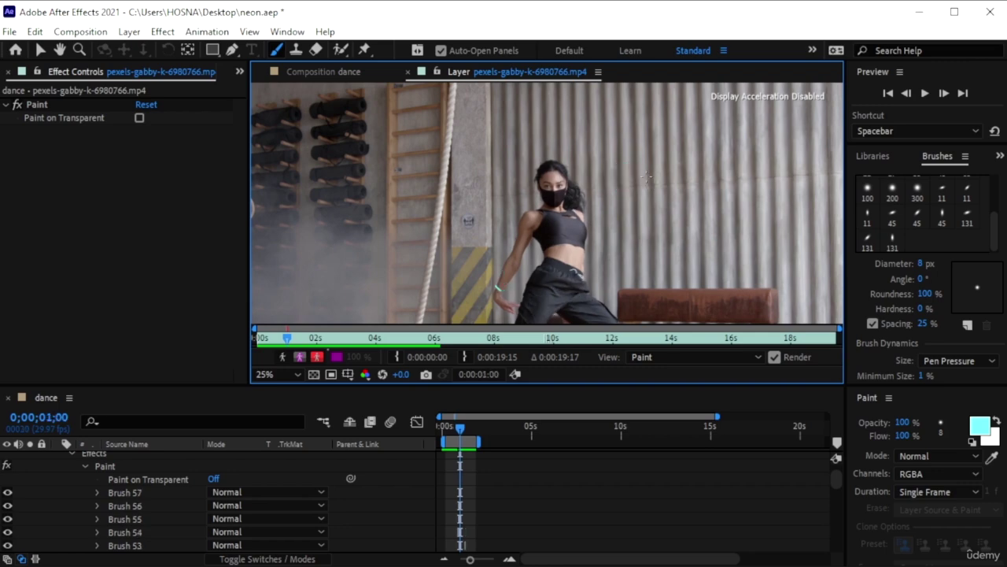
pyautogui.moveTo(626, 214)
pyautogui.mouseDown()
pyautogui.moveTo(613, 170)
pyautogui.moveTo(650, 171)
pyautogui.mouseUp()
pyautogui.press('pagedown')
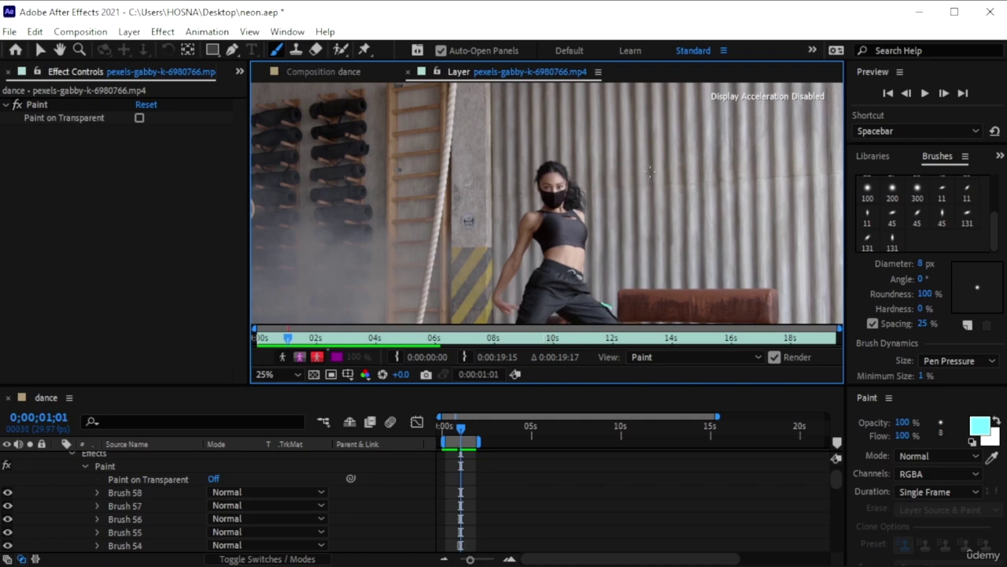
pyautogui.moveTo(634, 219)
pyautogui.mouseDown()
pyautogui.moveTo(623, 181)
pyautogui.moveTo(626, 166)
pyautogui.moveTo(642, 163)
pyautogui.moveTo(648, 180)
pyautogui.moveTo(652, 169)
pyautogui.moveTo(674, 163)
pyautogui.moveTo(663, 197)
pyautogui.moveTo(643, 215)
pyautogui.moveTo(631, 171)
pyautogui.moveTo(651, 163)
pyautogui.moveTo(656, 180)
pyautogui.moveTo(666, 166)
pyautogui.moveTo(680, 170)
pyautogui.moveTo(646, 225)
pyautogui.mouseUp()
pyautogui.press('pagedown')
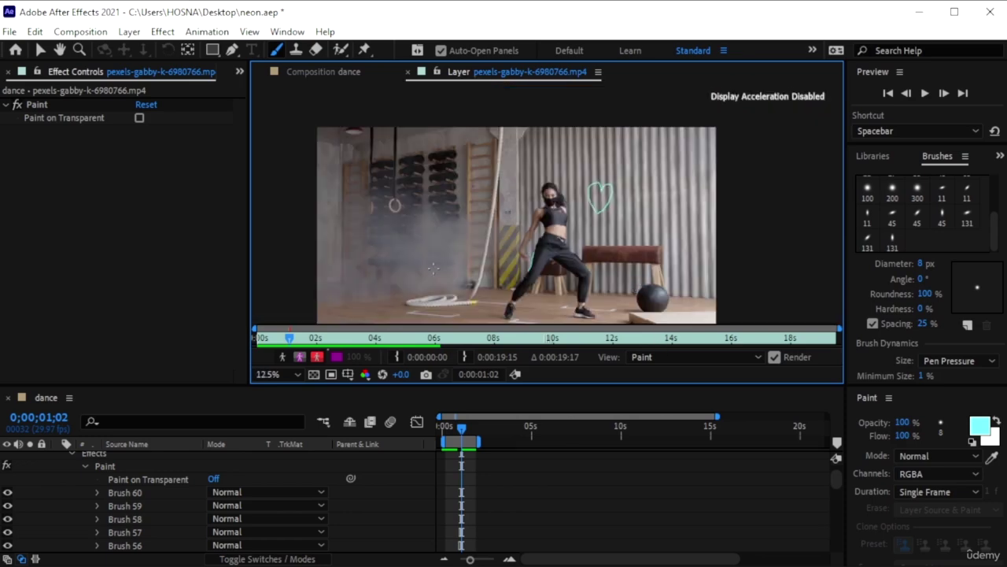
# Go back to frame 17 and change the brush's foreground color to bright green
pyautogui.moveTo(461, 429); pyautogui.dragTo(458, 438)
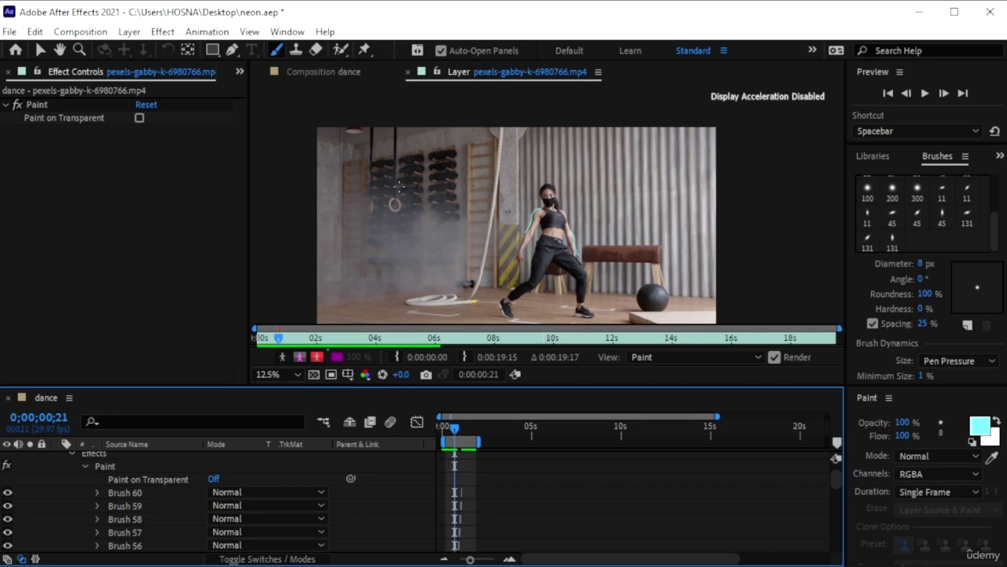
pyautogui.press('pageup')
pyautogui.press('pageup')
pyautogui.press('pageup')
pyautogui.press('pageup')
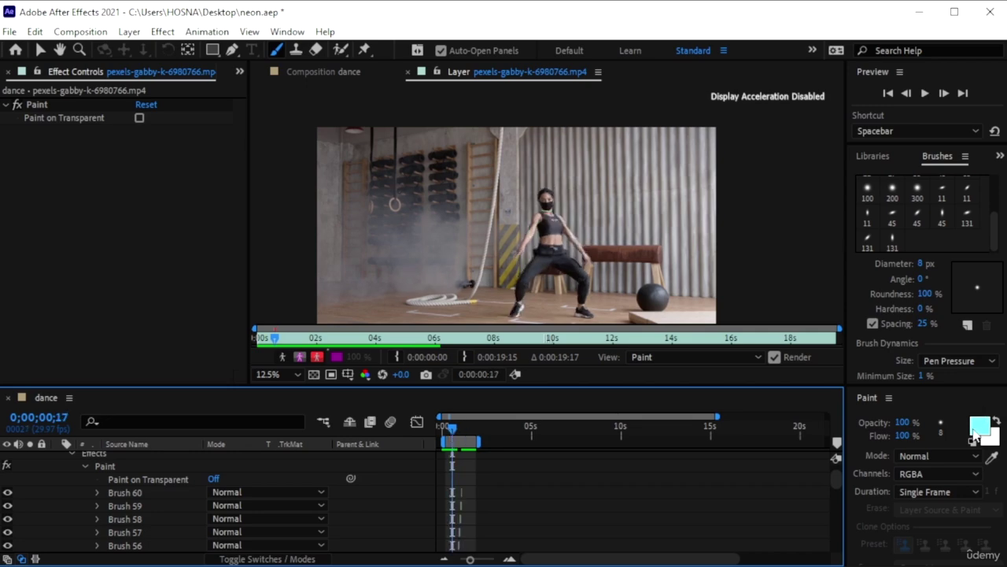
pyautogui.click(982, 428)
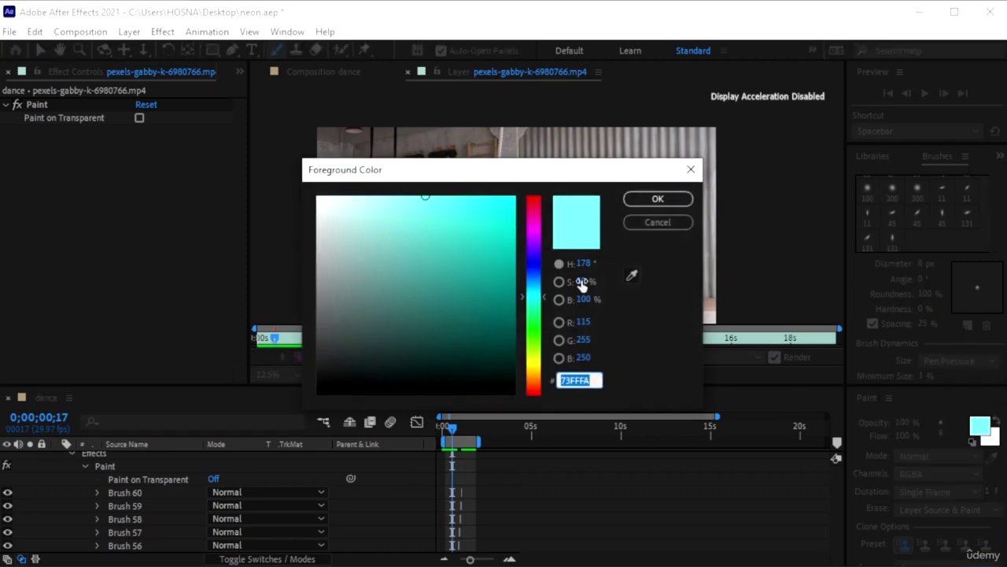
pyautogui.moveTo(534, 226)
pyautogui.mouseDown()
pyautogui.moveTo(534, 189)
pyautogui.moveTo(488, 191)
pyautogui.moveTo(522, 179)
pyautogui.moveTo(425, 197)
pyautogui.moveTo(447, 231)
pyautogui.moveTo(491, 213)
pyautogui.moveTo(508, 223)
pyautogui.moveTo(526, 202)
pyautogui.moveTo(515, 186)
pyautogui.mouseUp()
pyautogui.click(530, 328)
pyautogui.click(658, 200)
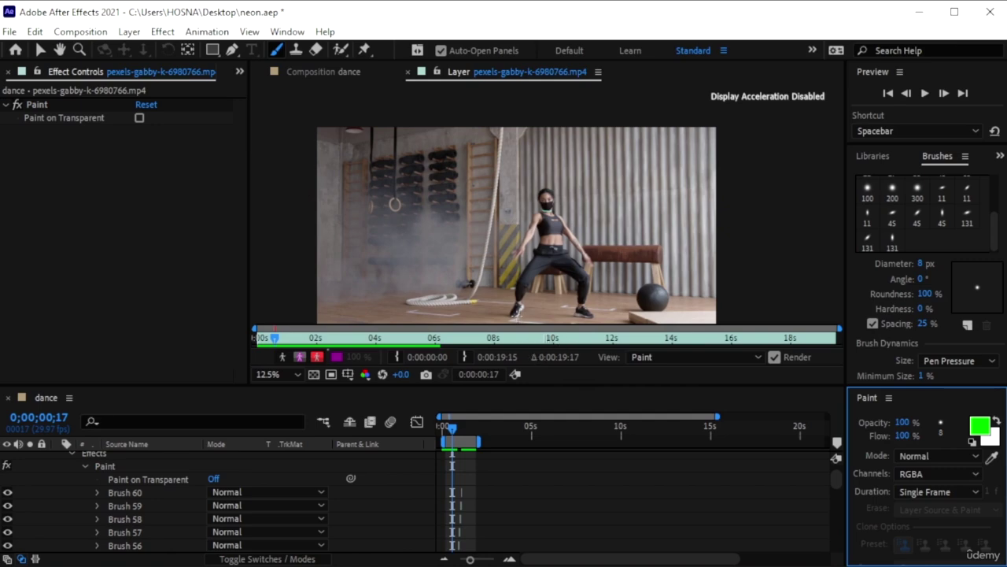
# Paint green single-frame strokes around the dancer's front shoe on frames 17, 18 and 19
pyautogui.moveTo(516, 312); pyautogui.dragTo(519, 311)
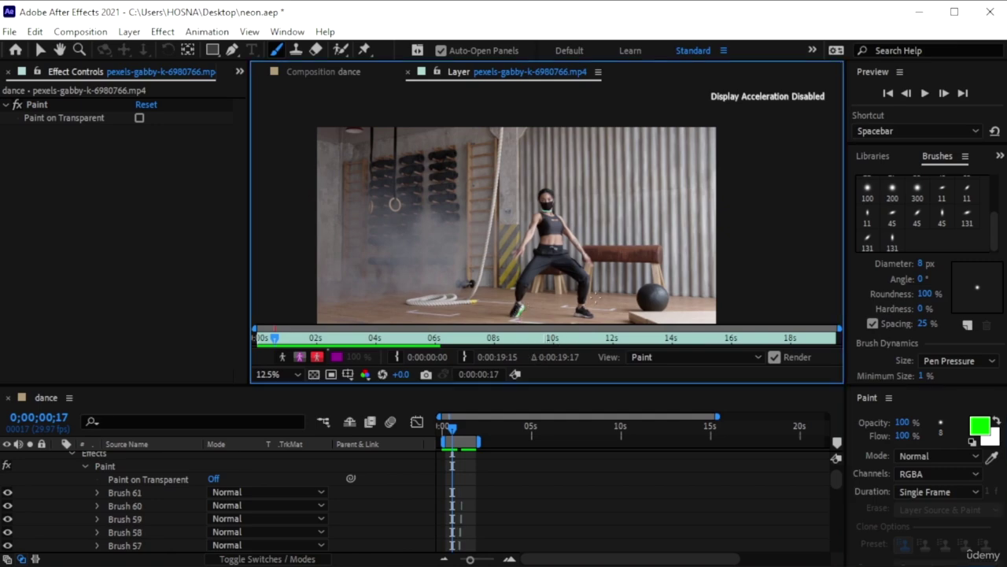
pyautogui.press('pagedown')
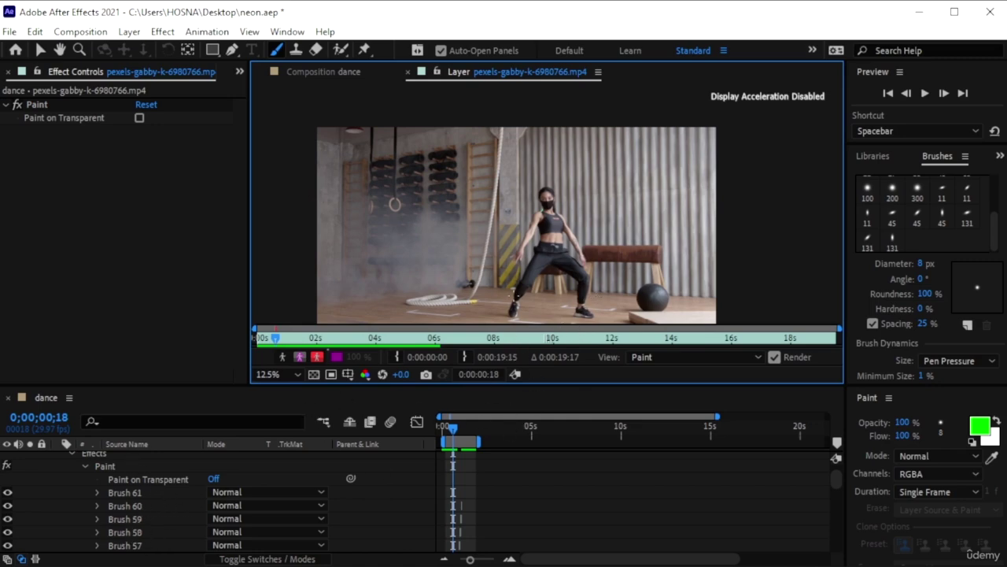
pyautogui.moveTo(516, 302); pyautogui.dragTo(517, 314)
pyautogui.press('pagedown')
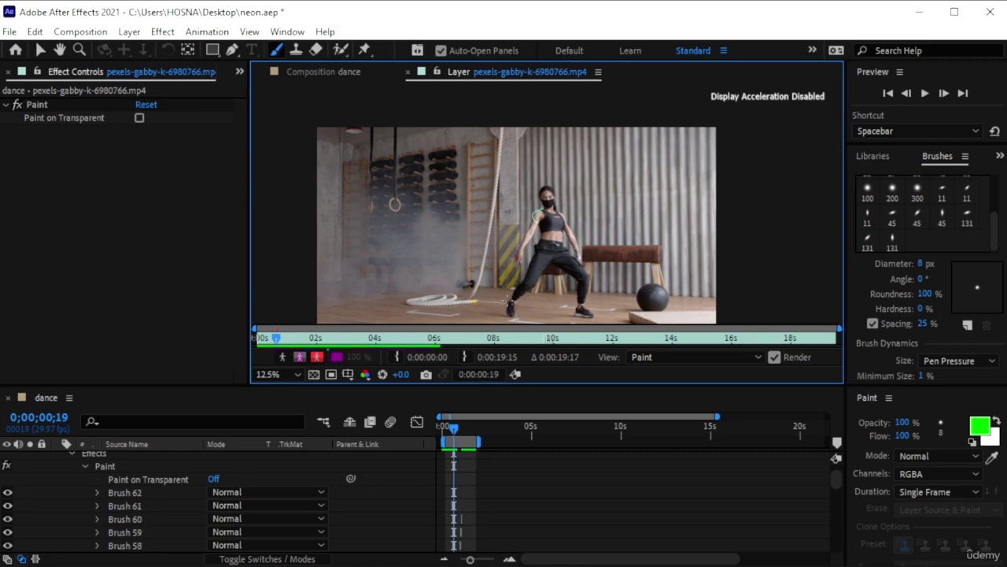
pyautogui.moveTo(509, 304); pyautogui.dragTo(511, 318)
pyautogui.press('pagedown')
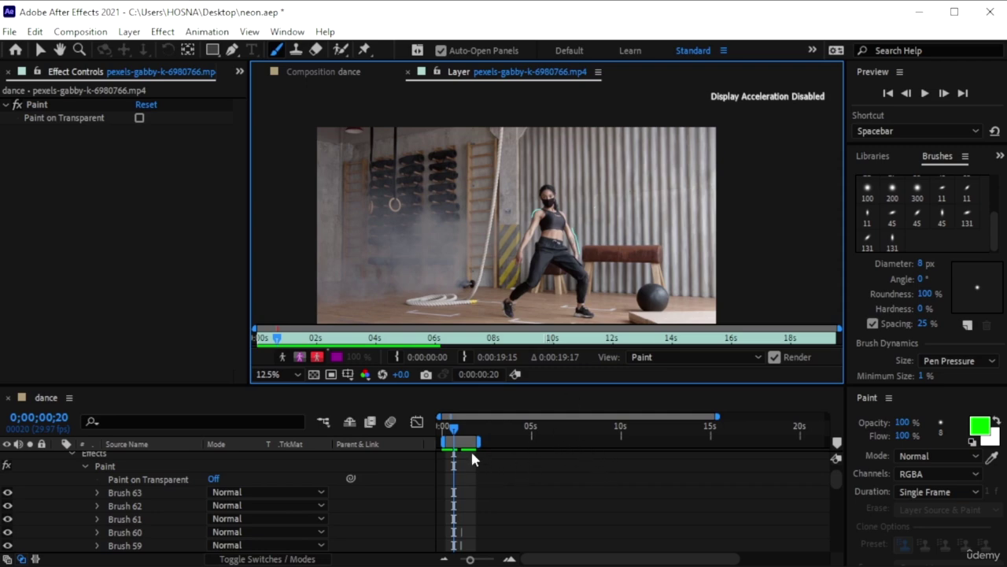
# Return to the first frame in the composition view and rename the footage layer as dance
pyautogui.moveTo(455, 427); pyautogui.dragTo(407, 421)
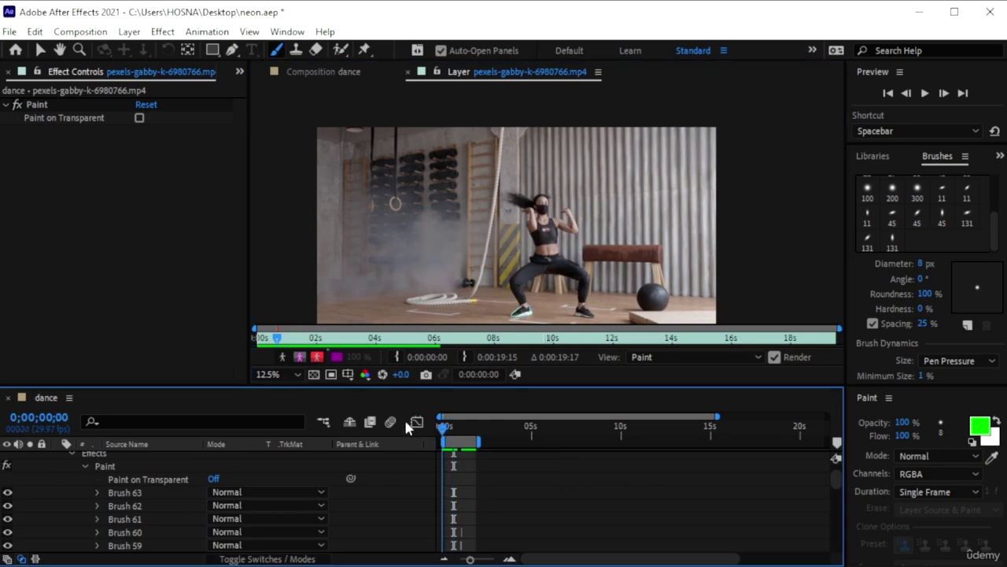
pyautogui.click(329, 73)
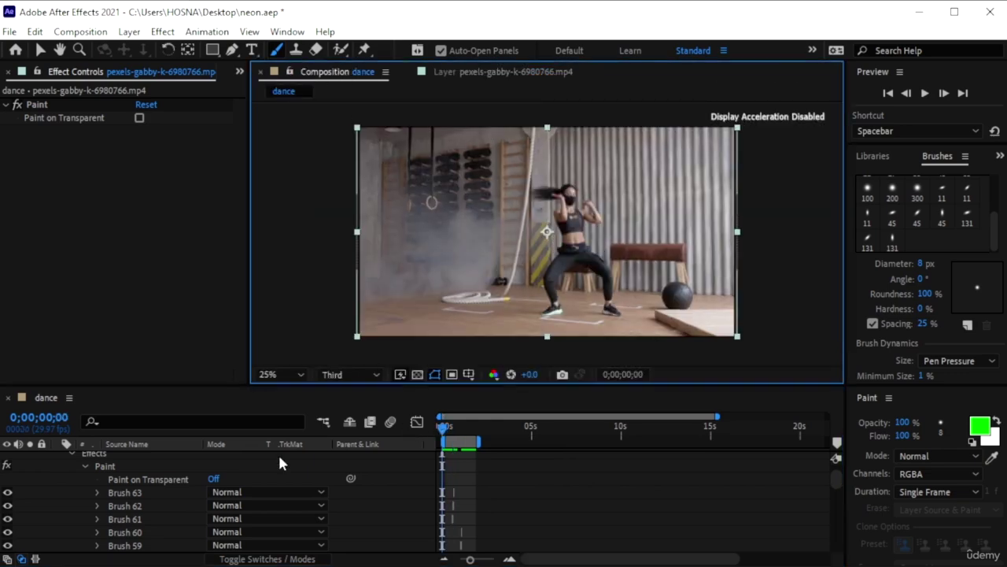
pyautogui.scroll(3, 124, 497)
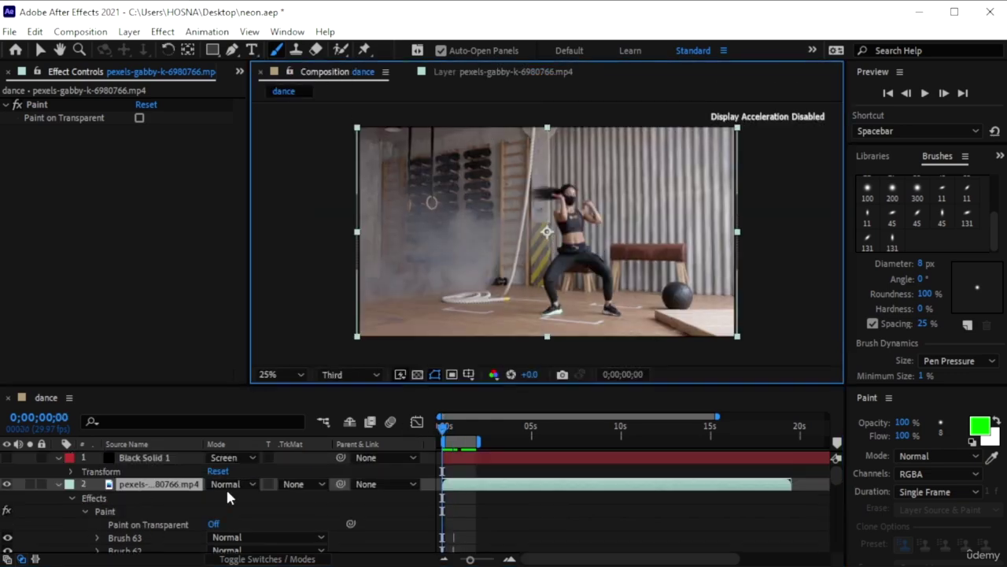
pyautogui.rightClick(149, 484)
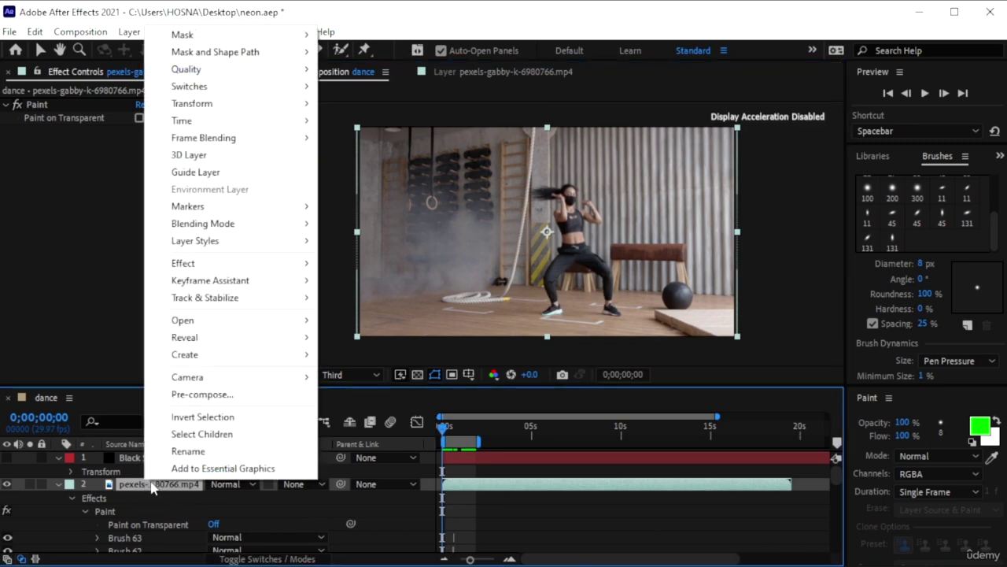
pyautogui.click(194, 453)
pyautogui.write('dance')
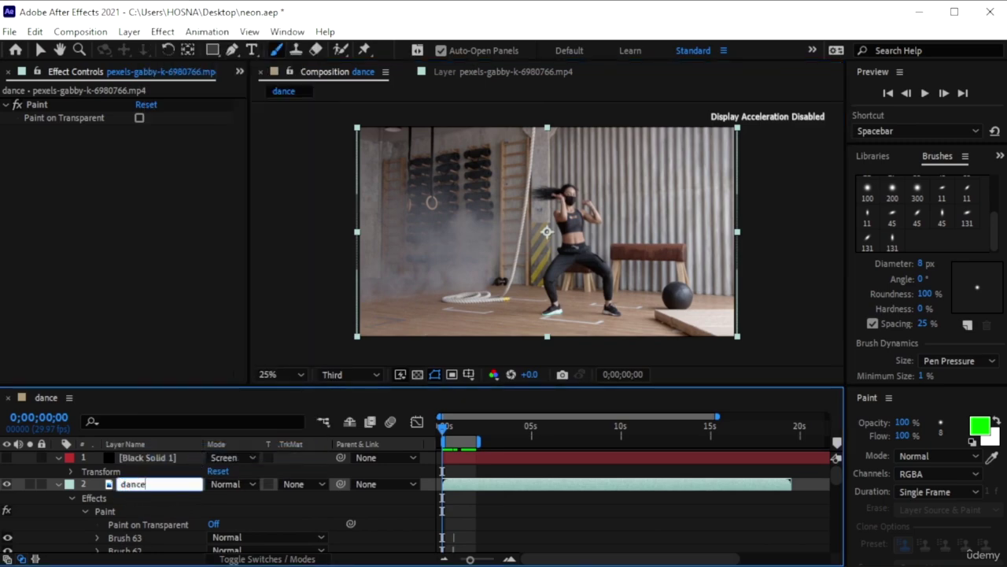
pyautogui.press('Return')
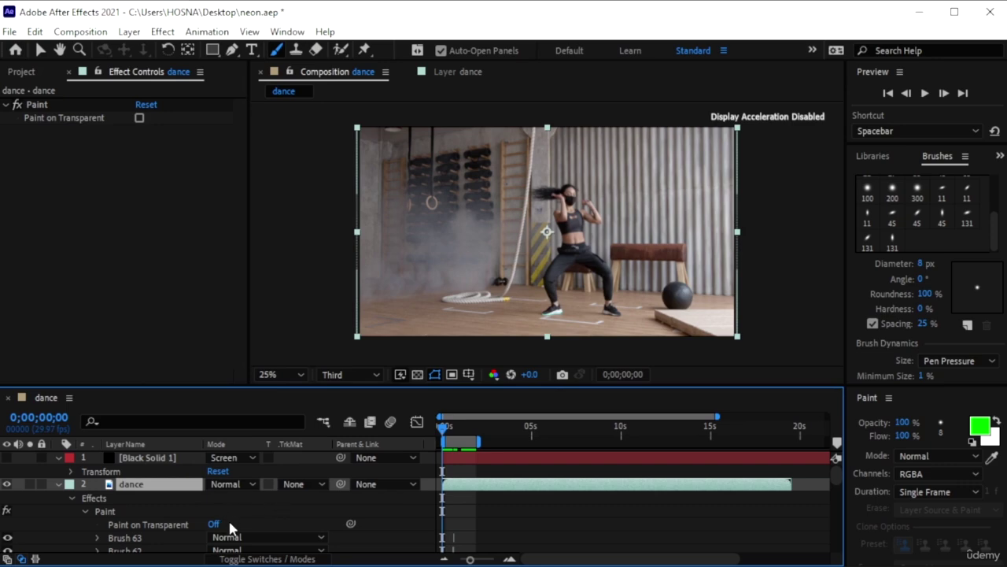
# Collapse and reopen the dance layer's Paint effect and examine its list of brush strokes
pyautogui.click(84, 511)
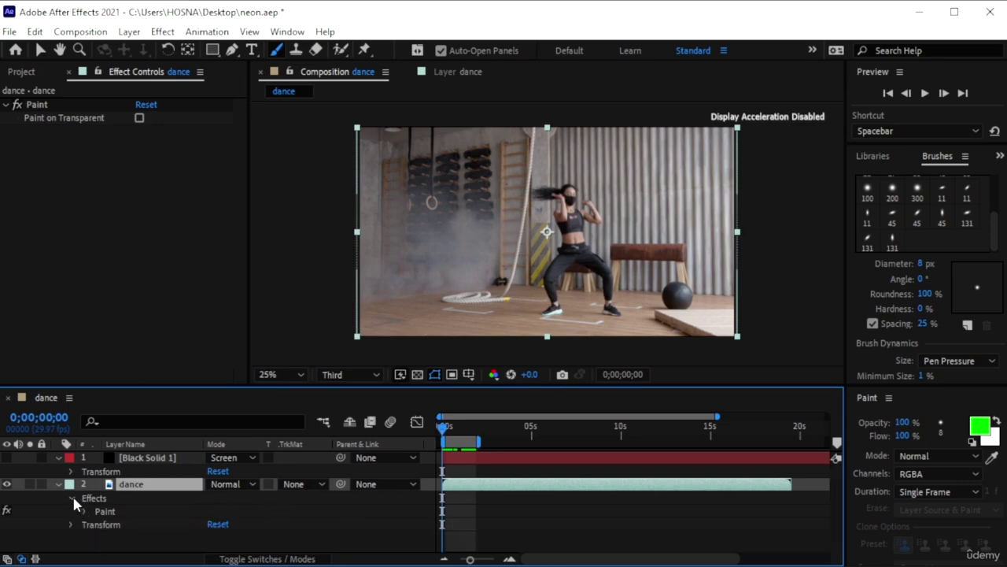
pyautogui.click(72, 497)
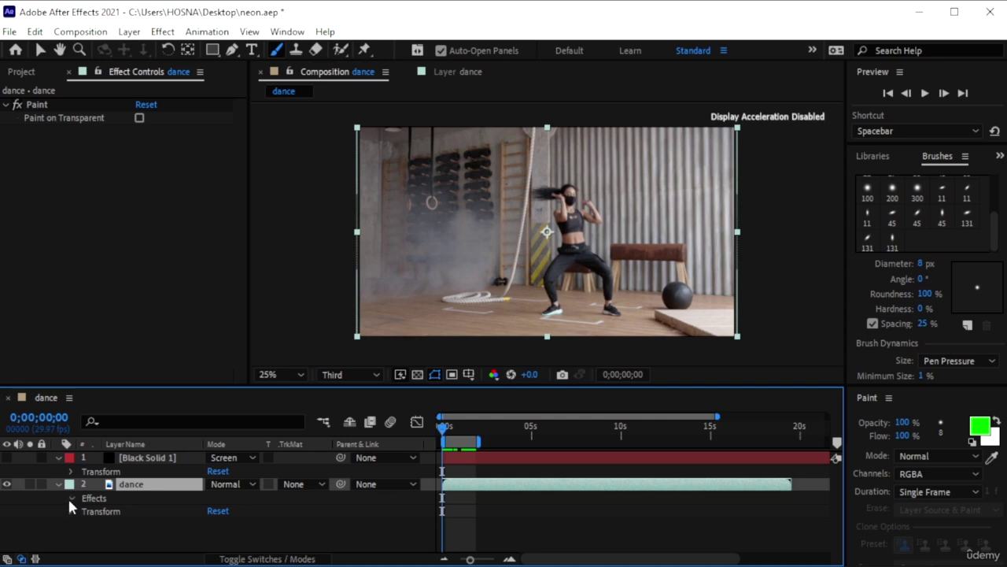
pyautogui.click(70, 497)
pyautogui.click(83, 511)
pyautogui.scroll(-2, 140, 498)
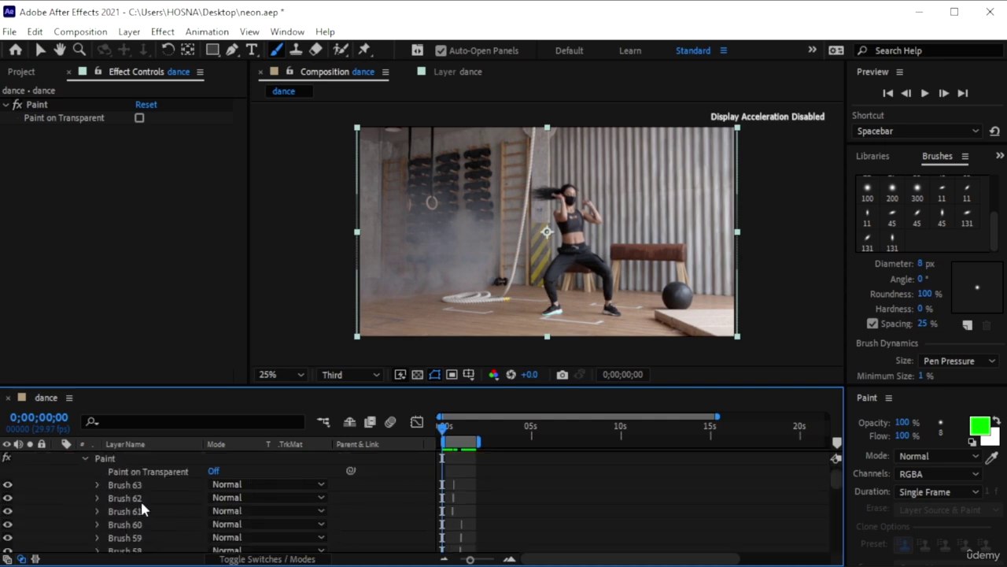
pyautogui.click(151, 485)
pyautogui.scroll(-10, 151, 499)
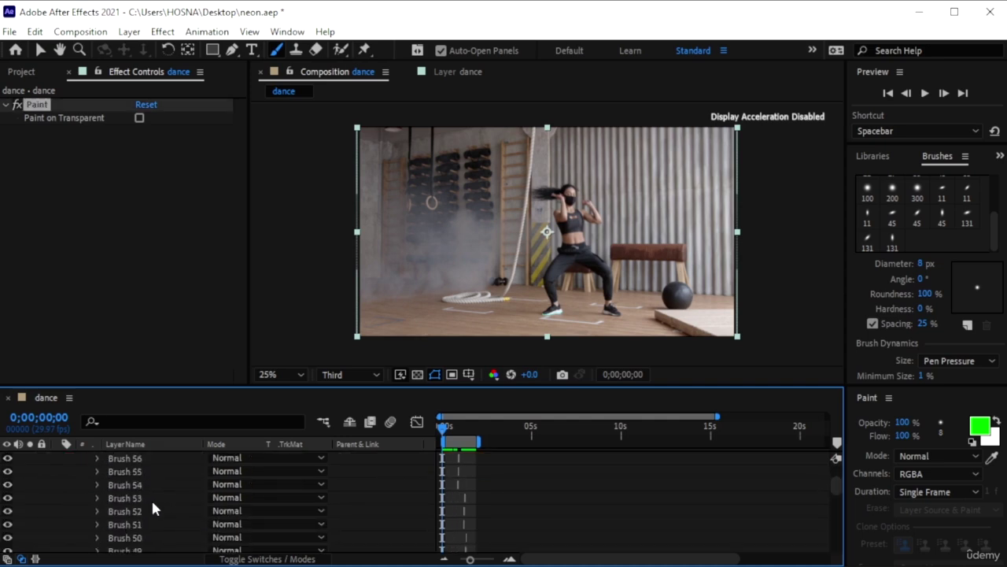
# Select all of the dance layer's brush strokes down to Brush 1 and copy them
pyautogui.scroll(-10, 153, 494)
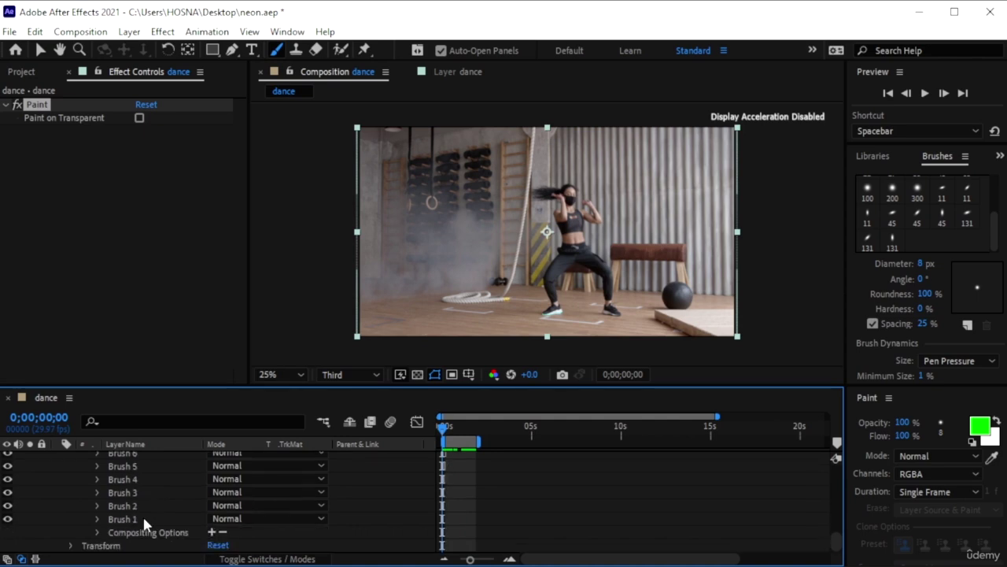
pyautogui.keyDown('shift'); pyautogui.click(143, 518); pyautogui.keyUp('shift')
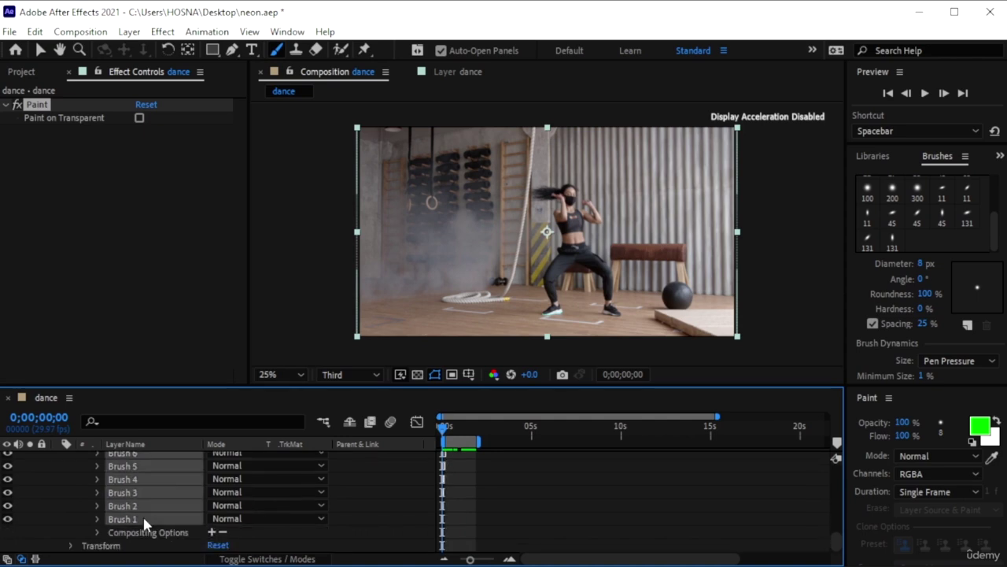
pyautogui.rightClick(156, 472)
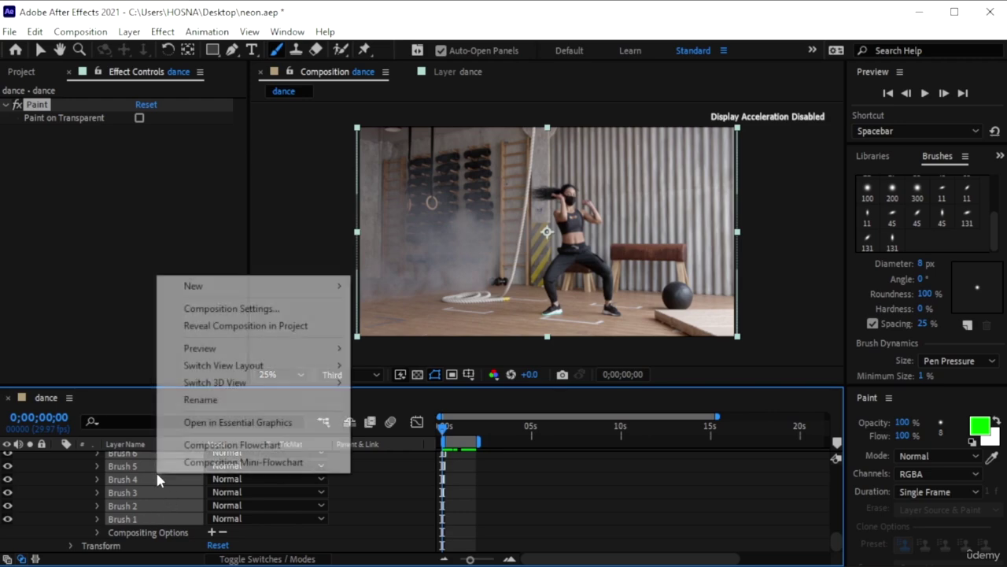
pyautogui.click(44, 481)
pyautogui.scroll(20, 138, 487)
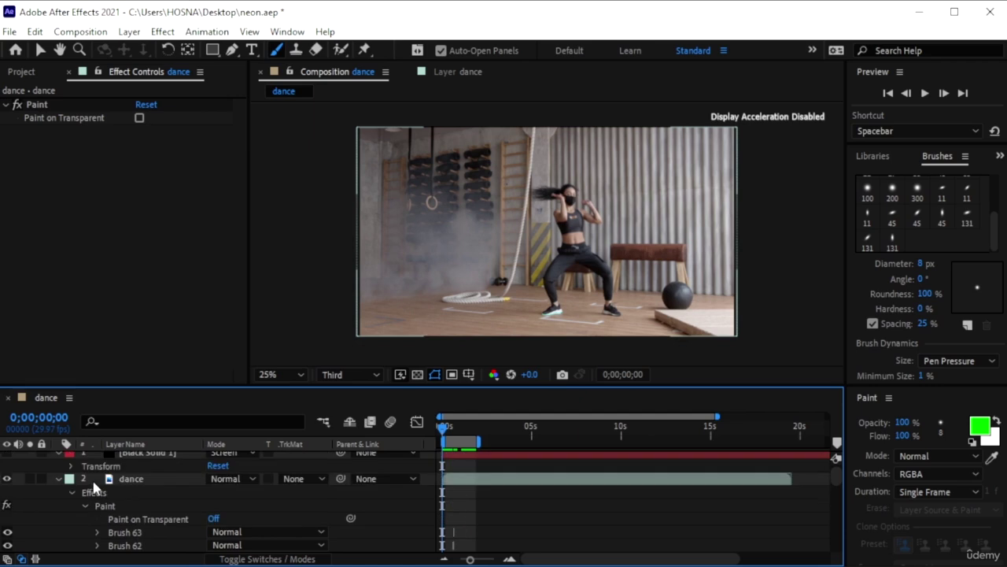
# Collapse the dance layer and expand the Transform properties of the Black Solid 1 layer
pyautogui.click(79, 486)
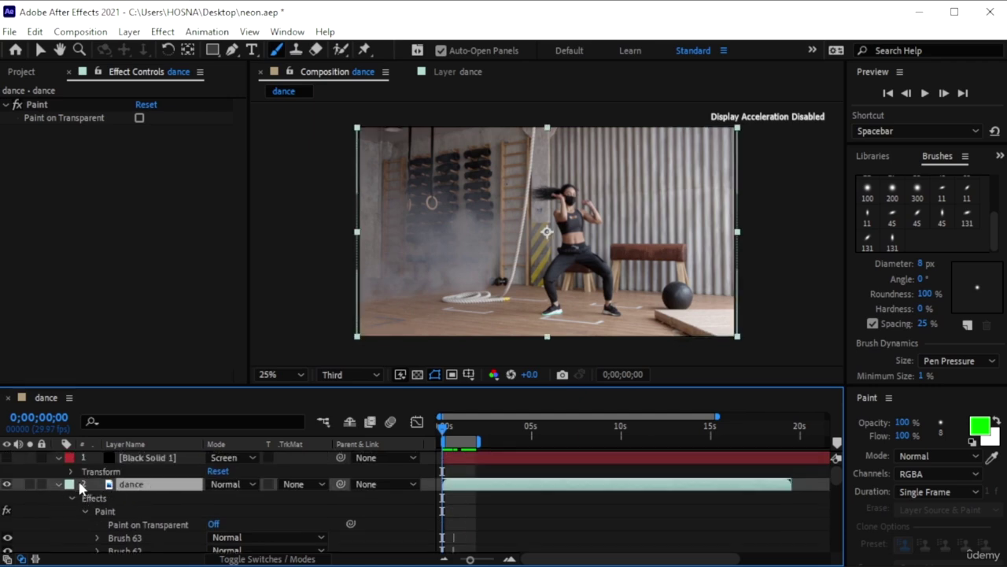
pyautogui.click(58, 484)
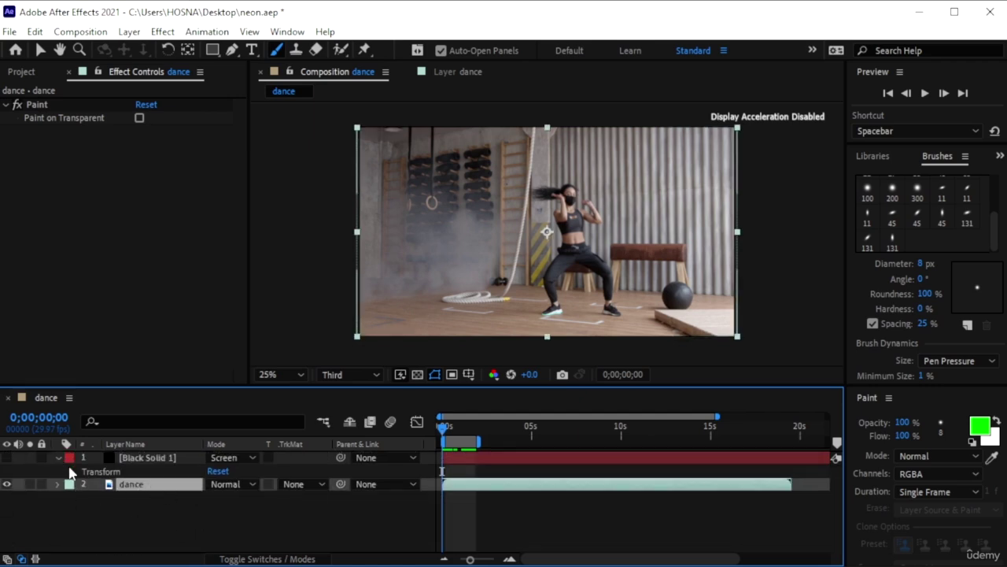
pyautogui.click(57, 457)
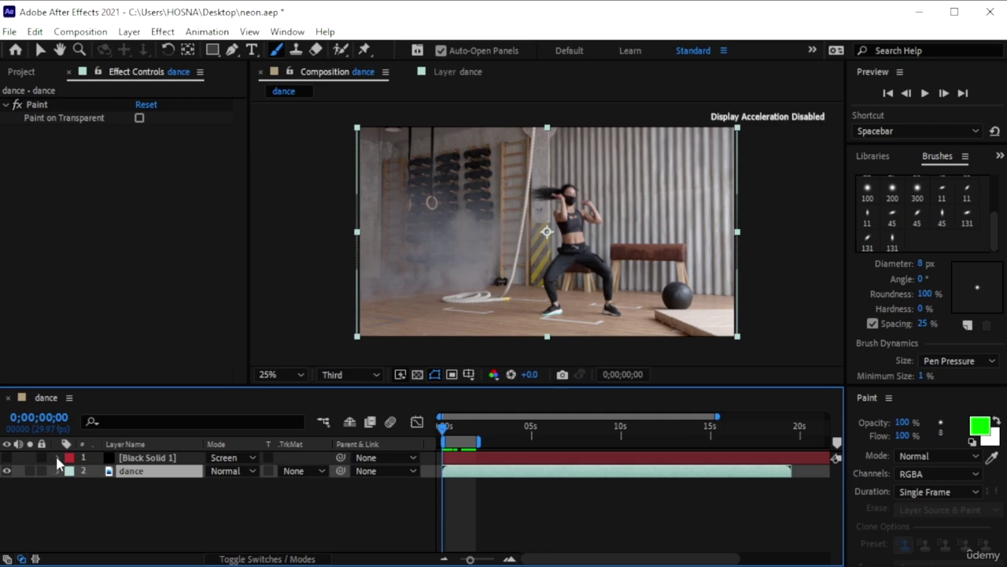
pyautogui.click(57, 457)
pyautogui.click(71, 471)
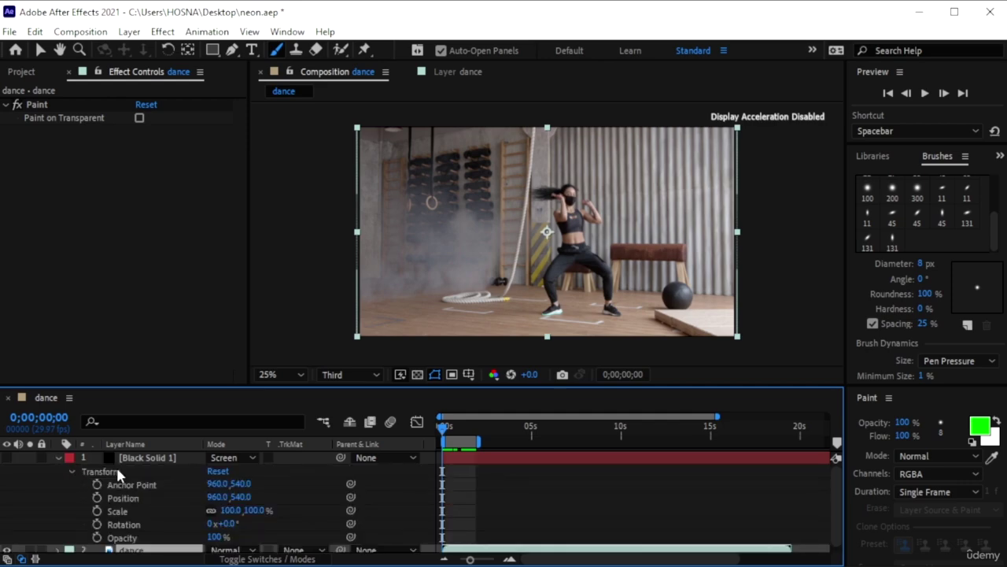
# Open Black Solid 1 in its layer view, paint a tiny brush dot near its lower-left corner, and expand the resulting Paint effect
pyautogui.click(157, 457)
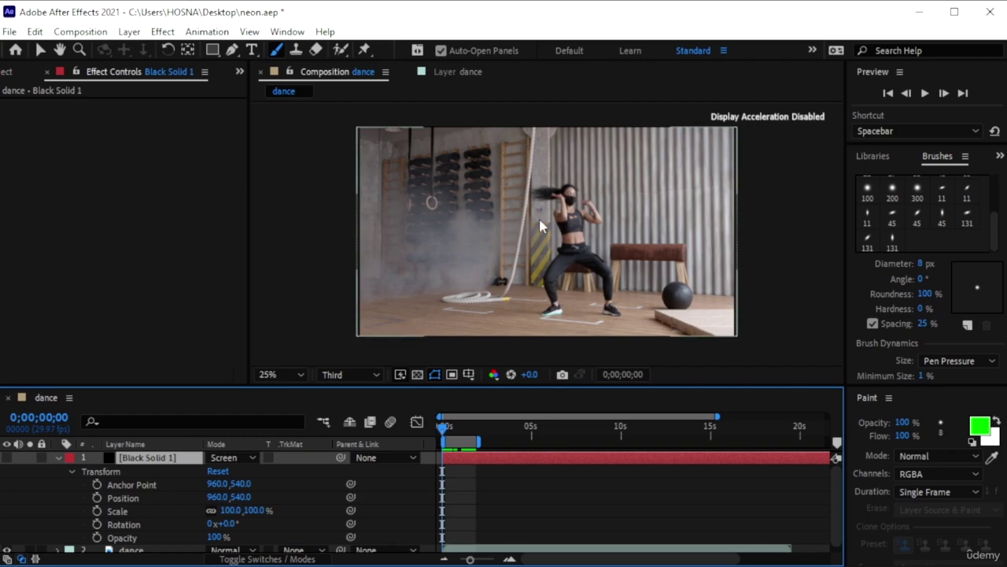
pyautogui.doubleClick(147, 457)
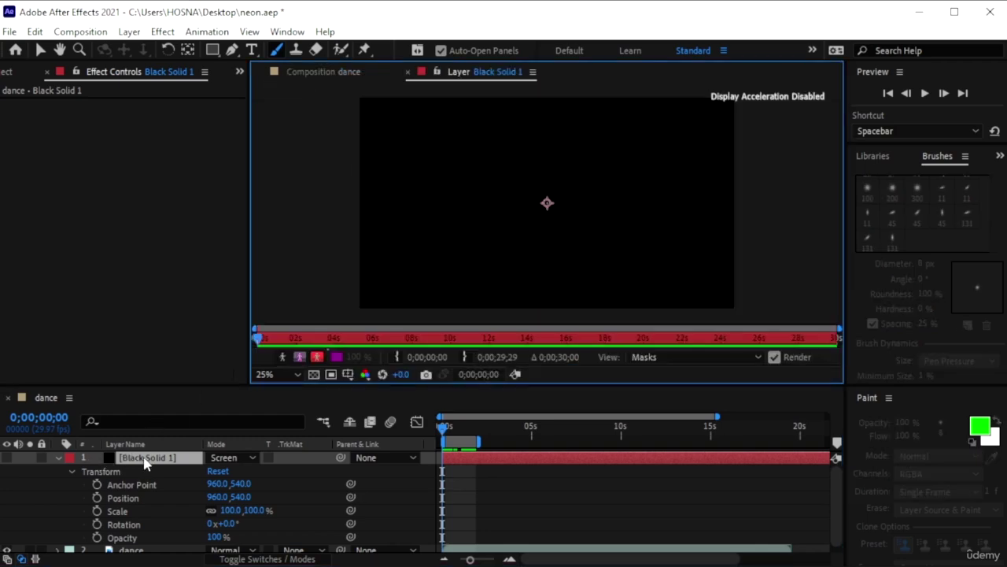
pyautogui.click(275, 49)
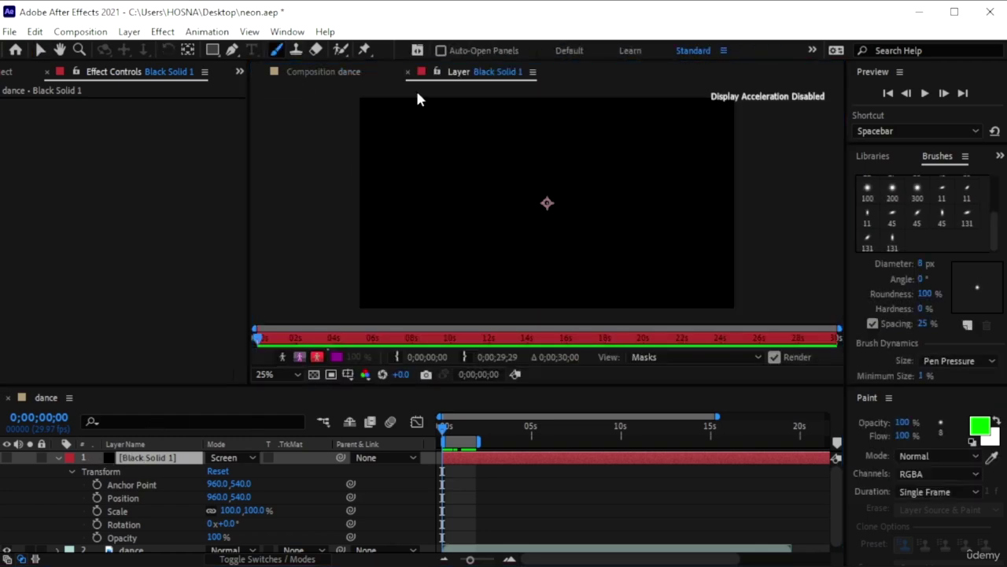
pyautogui.click(425, 303)
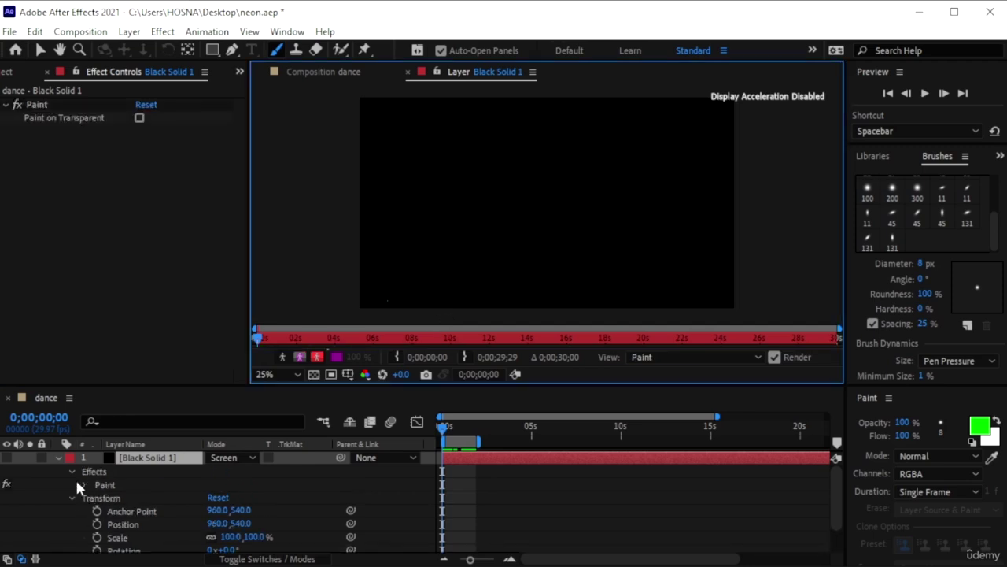
pyautogui.click(85, 485)
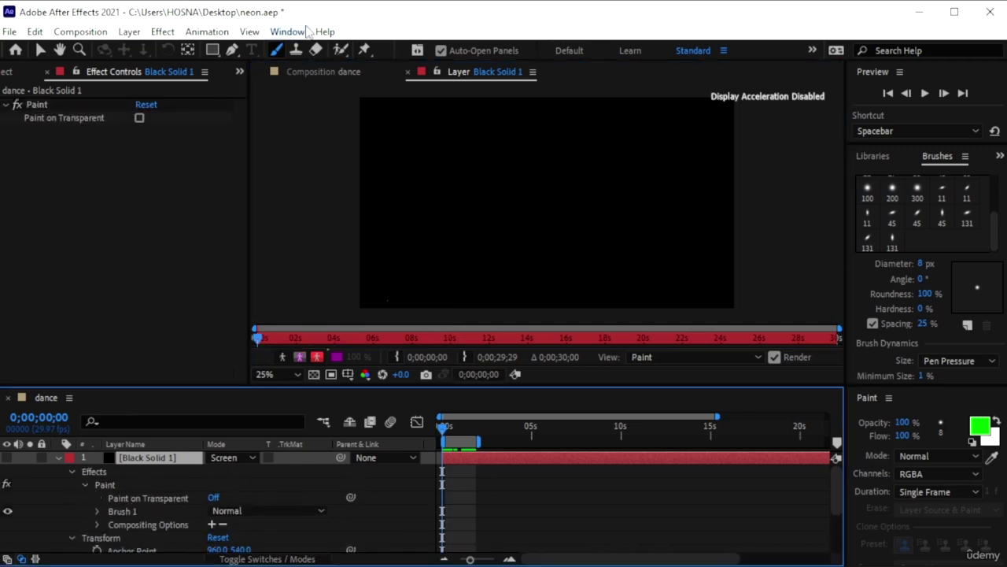
# Return to the composition view and paste the copied strokes onto Brush 1 in Black Solid 1's Paint effect
pyautogui.click(321, 72)
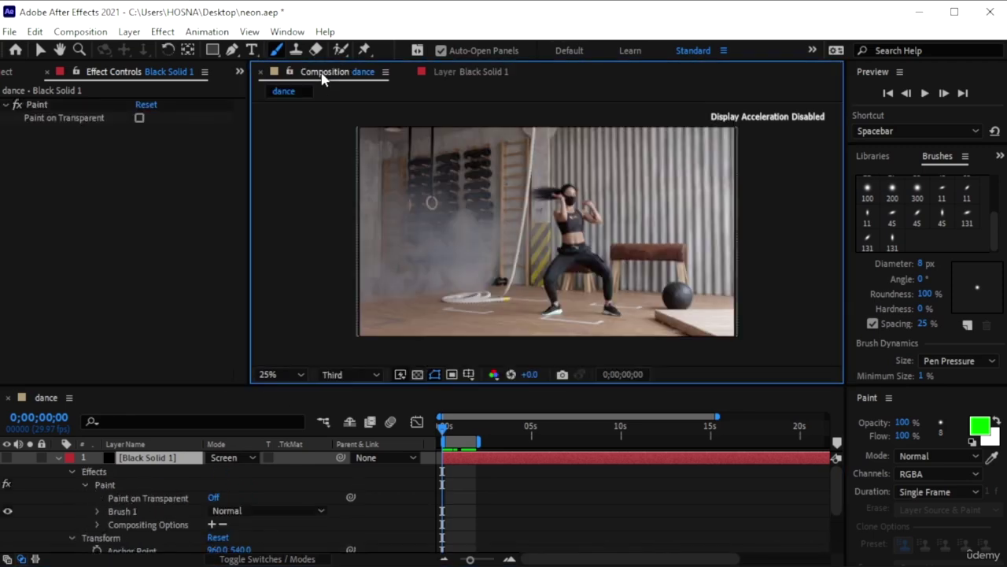
pyautogui.click(123, 512)
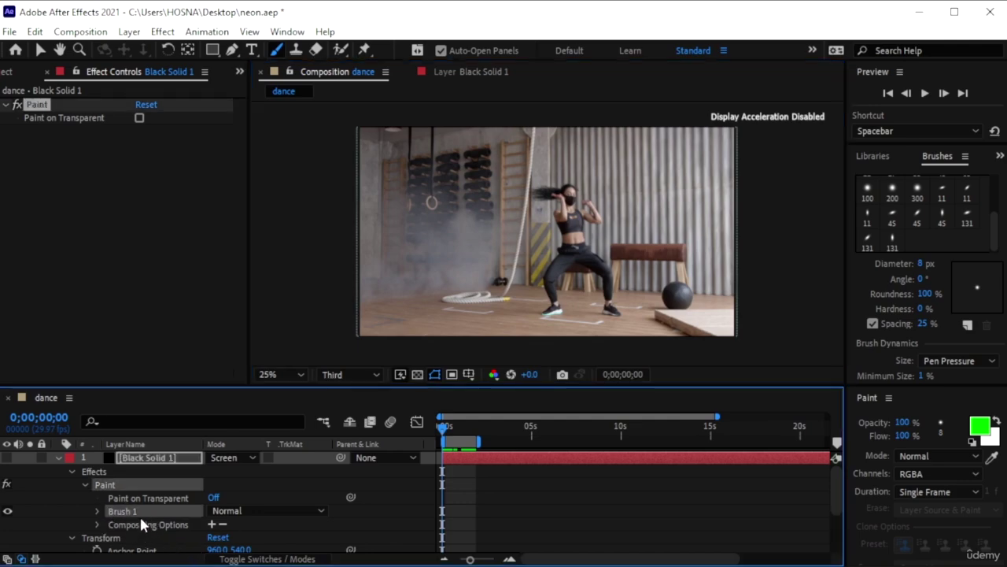
pyautogui.click(95, 510)
pyautogui.hotkey('ctrl', 'd')
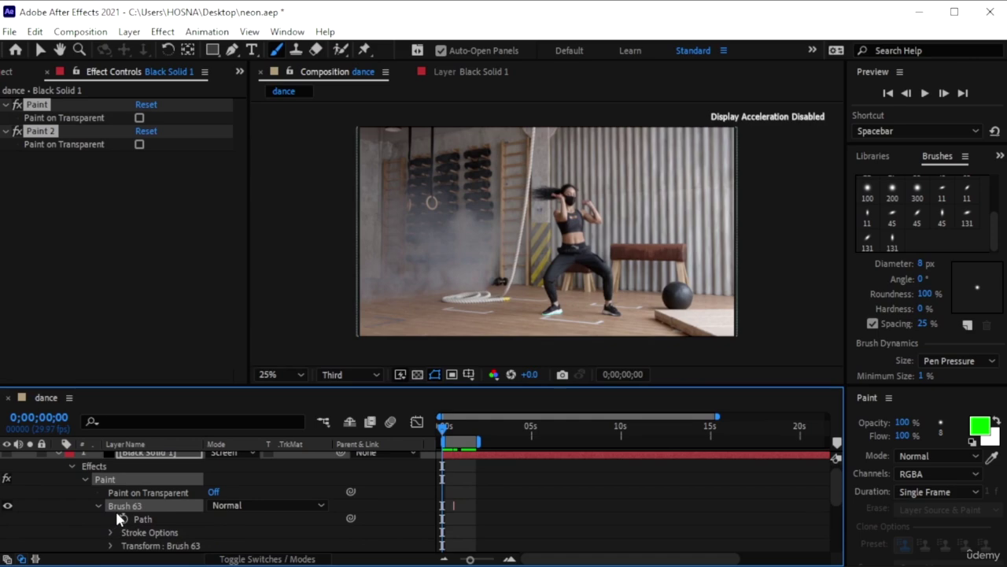
# Examine the strokes pasted into Black Solid 1 and expand its second Paint effect to check the brush list
pyautogui.scroll(-4, 126, 510)
pyautogui.scroll(5, 142, 515)
pyautogui.scroll(-5, 147, 504)
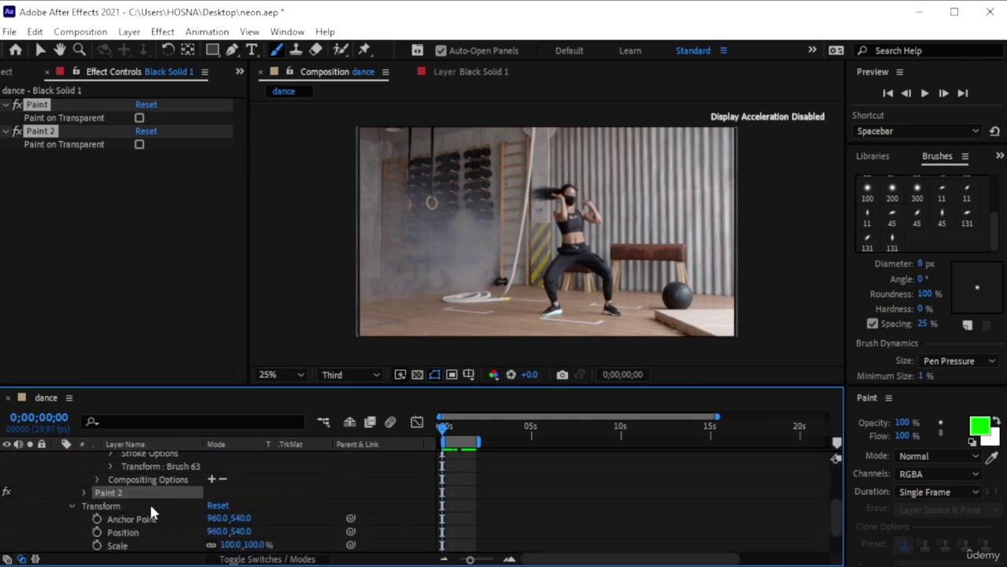
pyautogui.scroll(5, 150, 501)
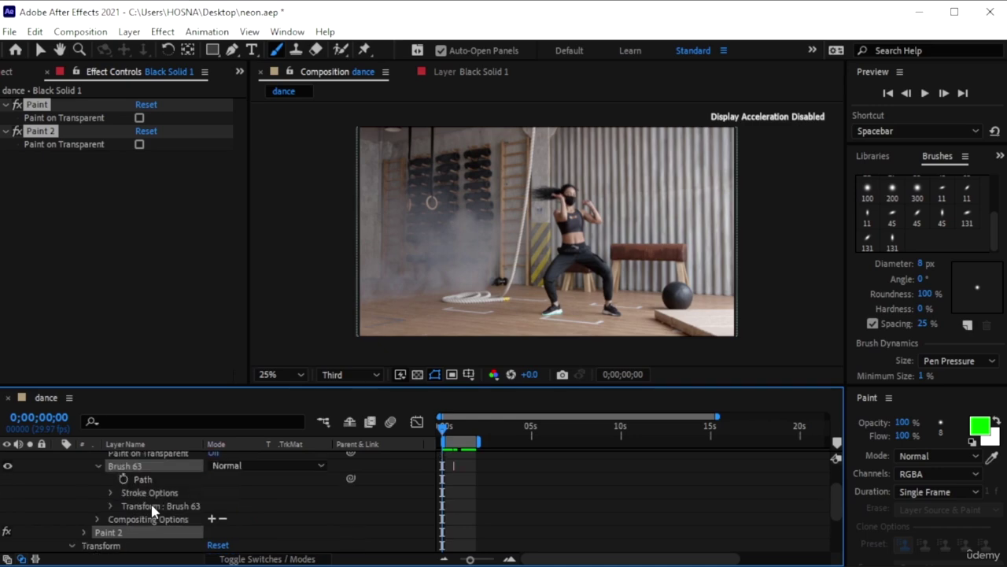
pyautogui.scroll(-3, 91, 504)
pyautogui.click(83, 492)
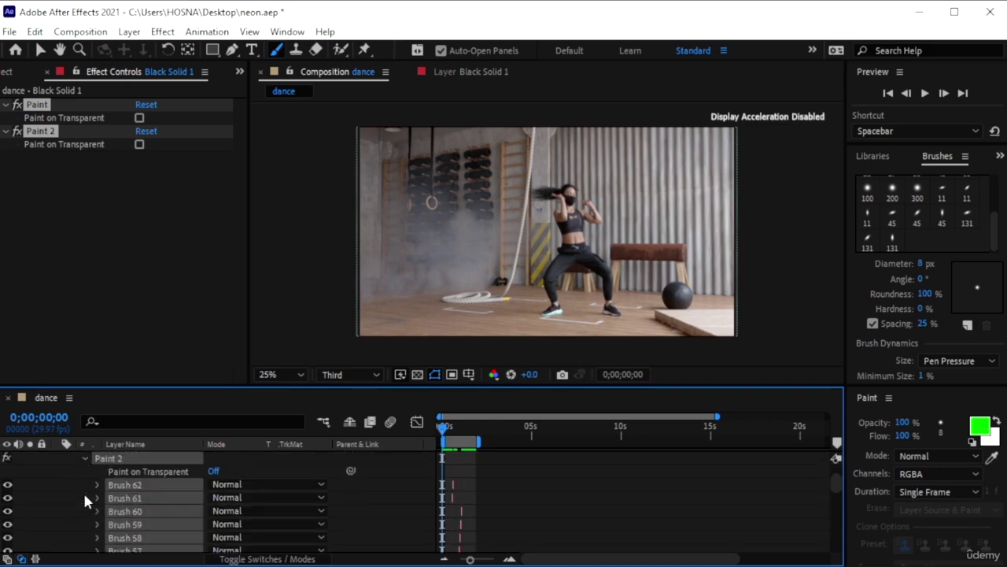
pyautogui.scroll(-2, 104, 491)
pyautogui.scroll(6, 156, 510)
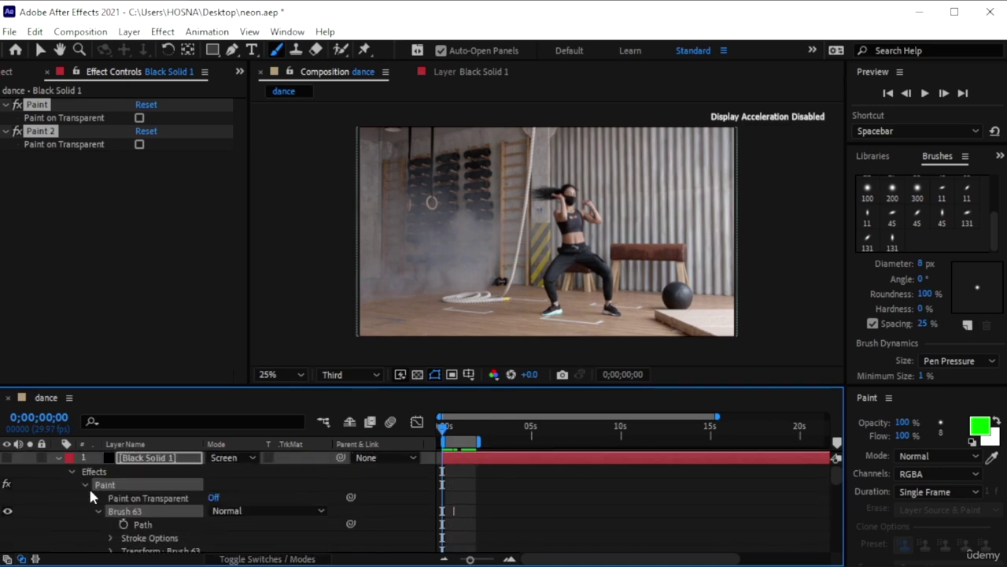
# Collapse Brush 63 in Black Solid 1's first Paint effect and delete that stroke
pyautogui.click(98, 511)
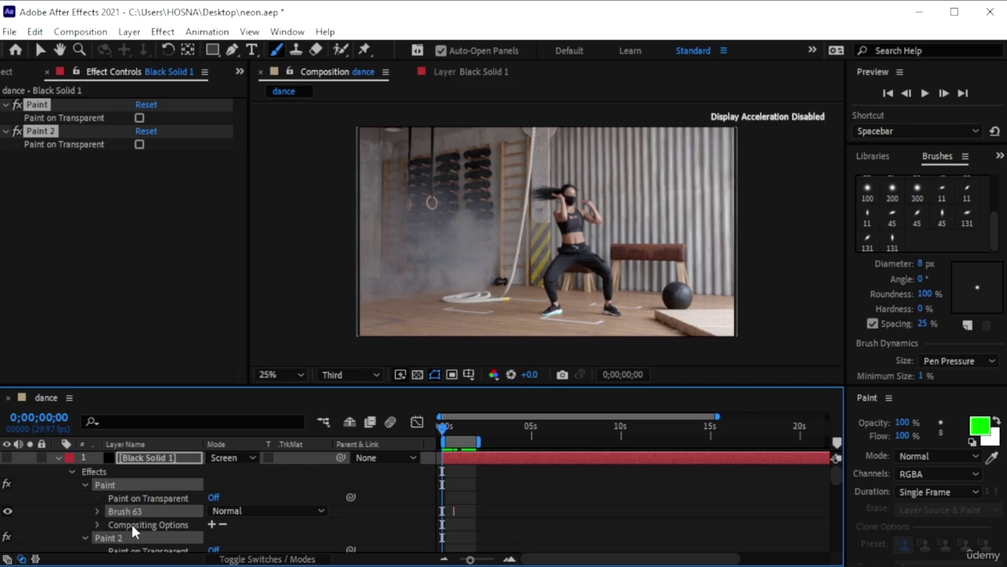
pyautogui.scroll(-2, 141, 509)
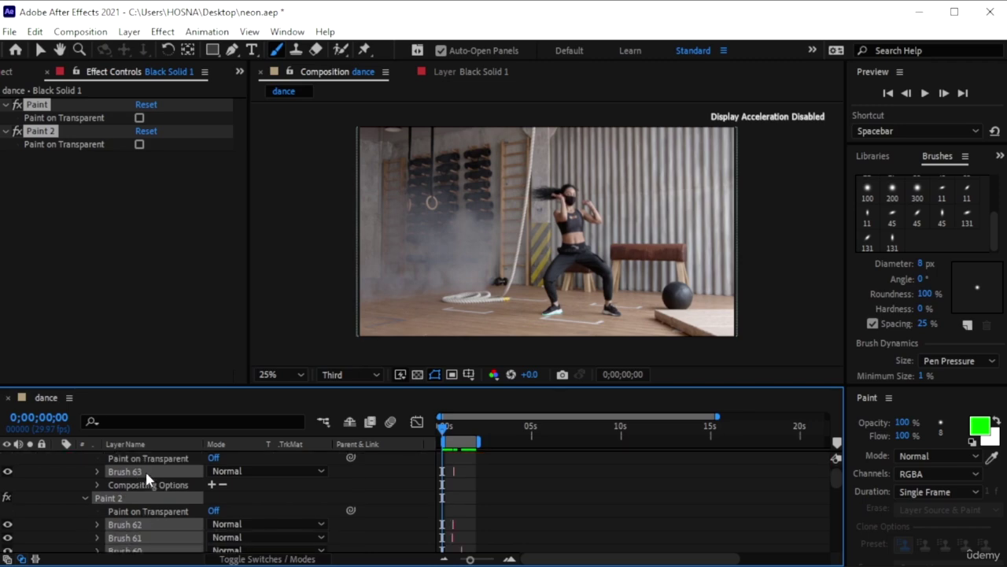
pyautogui.click(82, 473)
pyautogui.click(146, 471)
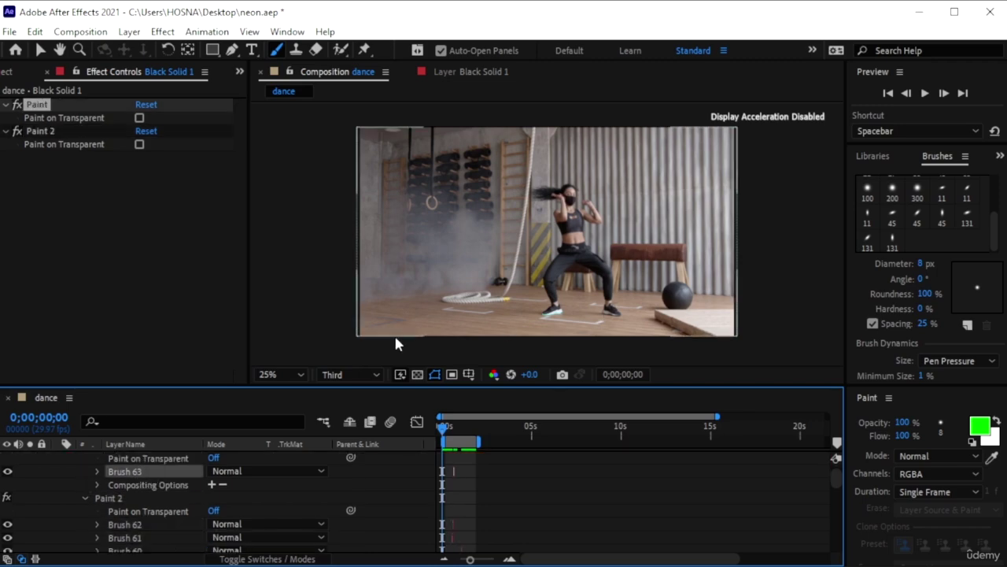
pyautogui.press('Delete')
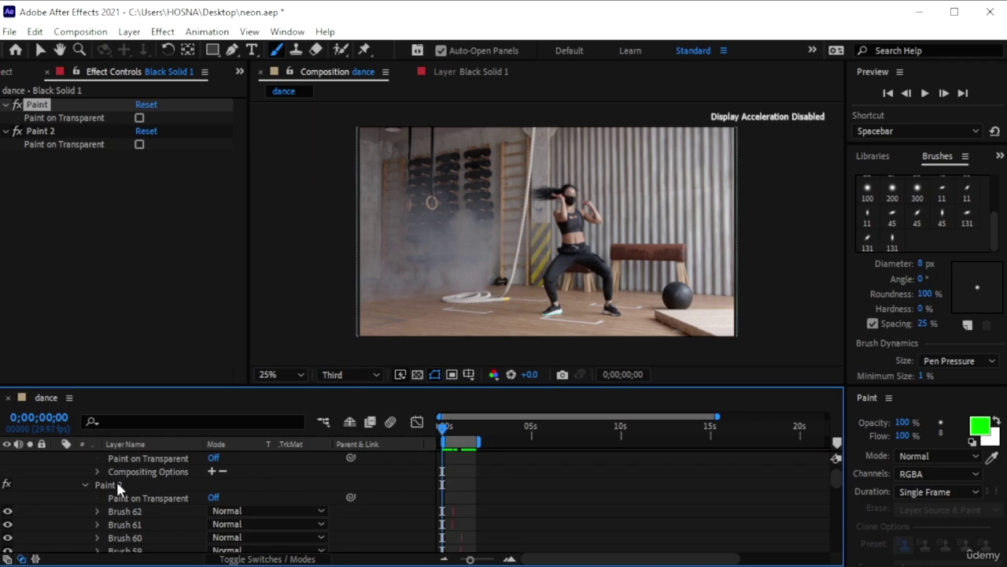
# Review the strokes in Black Solid 1's Paint 2 effect and collapse the layer's properties
pyautogui.scroll(-15, 116, 506)
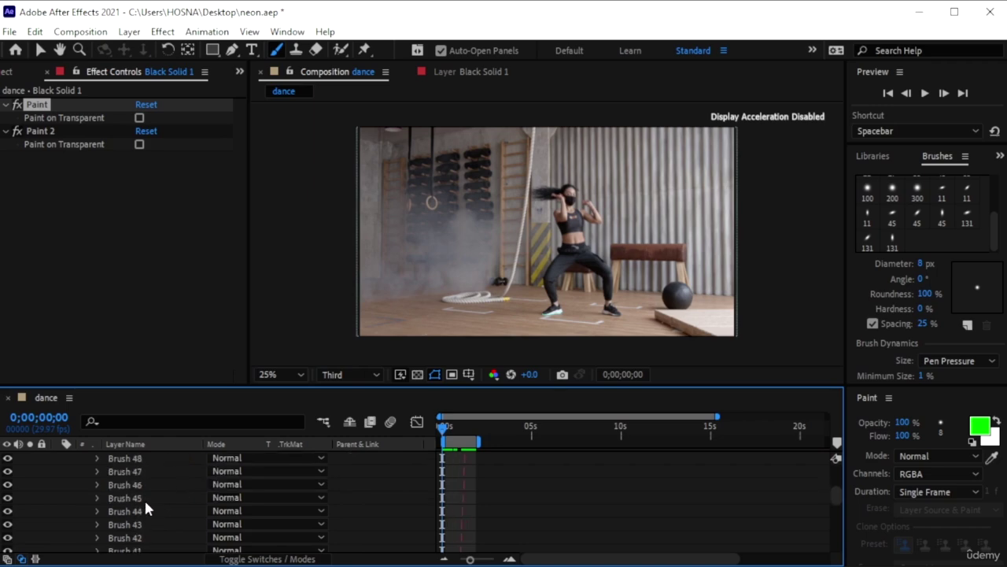
pyautogui.scroll(-20, 143, 497)
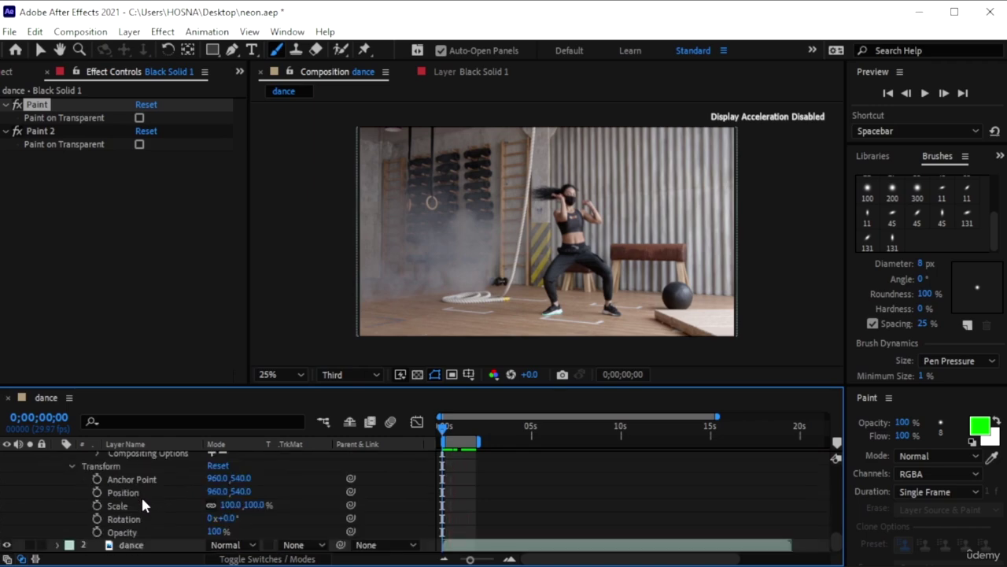
pyautogui.scroll(20, 134, 497)
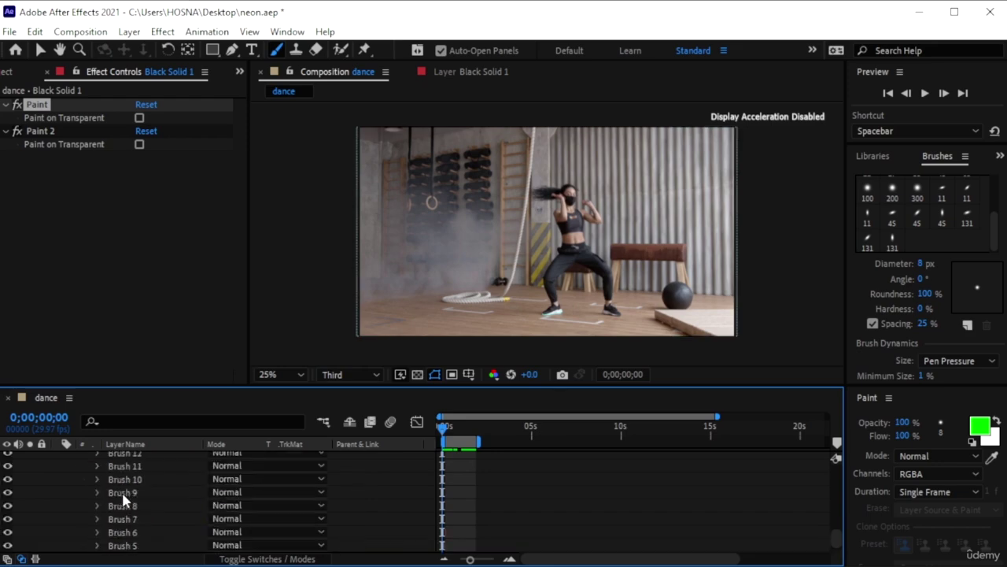
pyautogui.scroll(10, 126, 496)
pyautogui.click(153, 459)
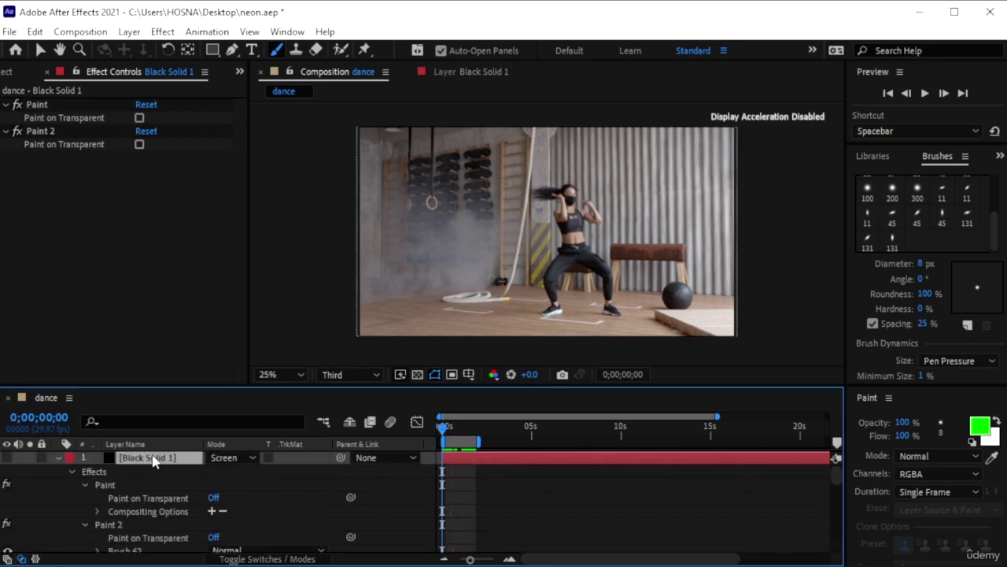
pyautogui.press('u')
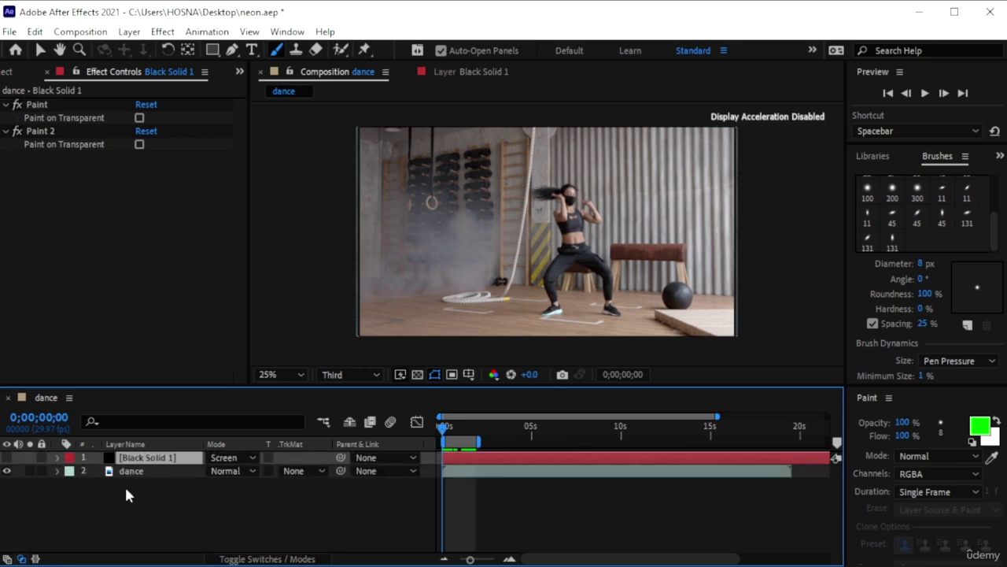
# Expand the dance layer's effects and compare frame 9 with its Paint effect disabled and re-enabled
pyautogui.click(57, 471)
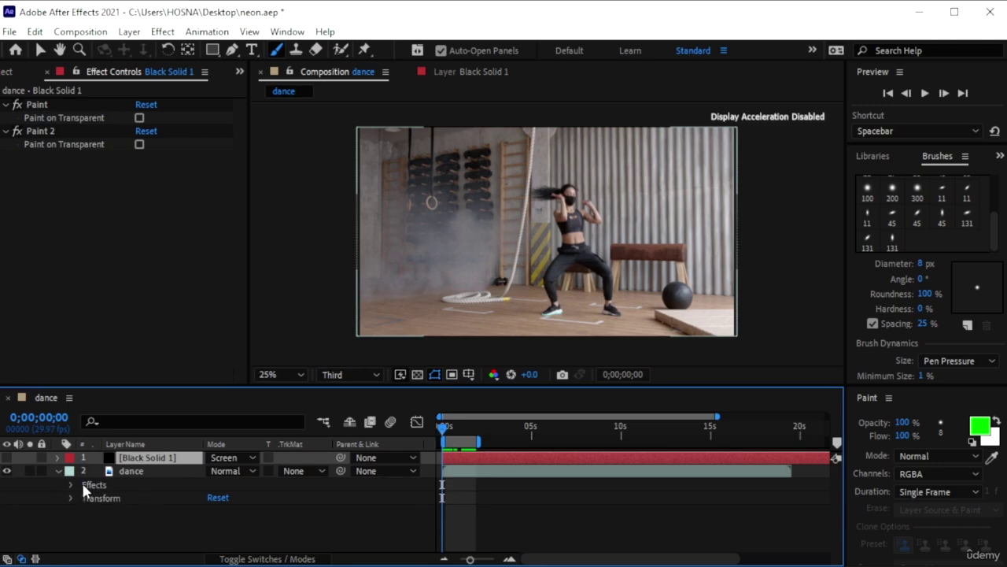
pyautogui.click(70, 484)
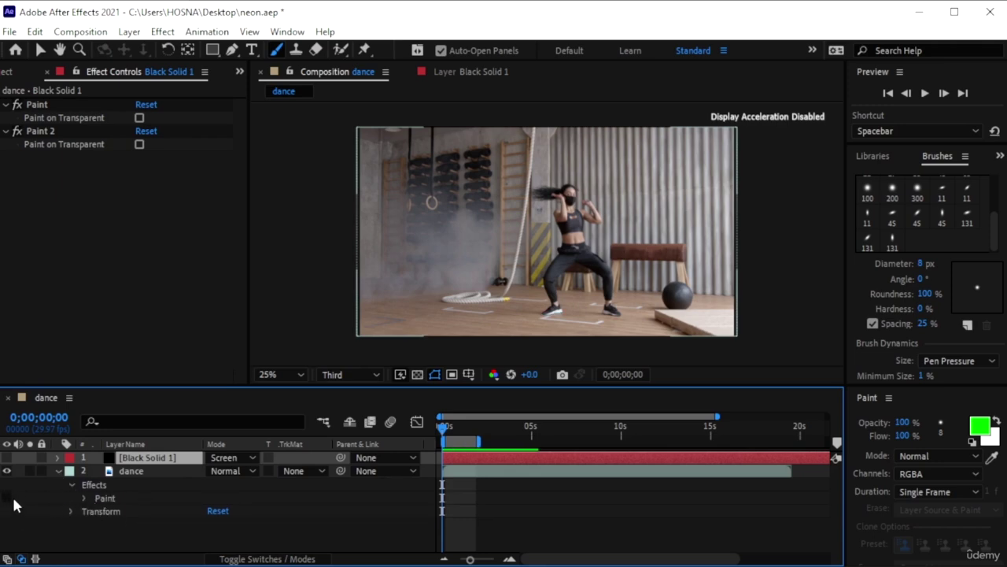
pyautogui.moveTo(445, 437)
pyautogui.mouseDown()
pyautogui.moveTo(461, 437)
pyautogui.moveTo(447, 438)
pyautogui.mouseUp()
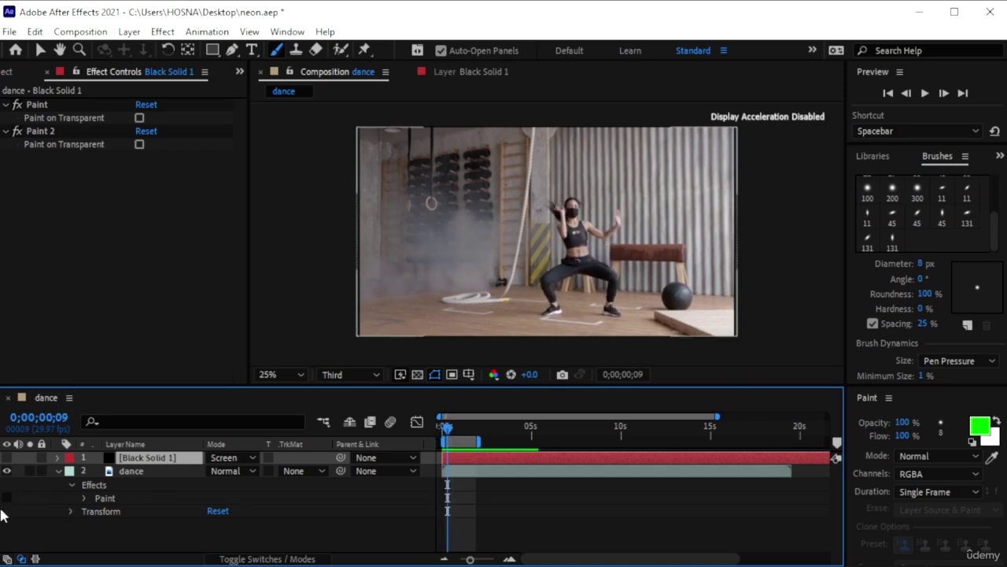
pyautogui.click(7, 497)
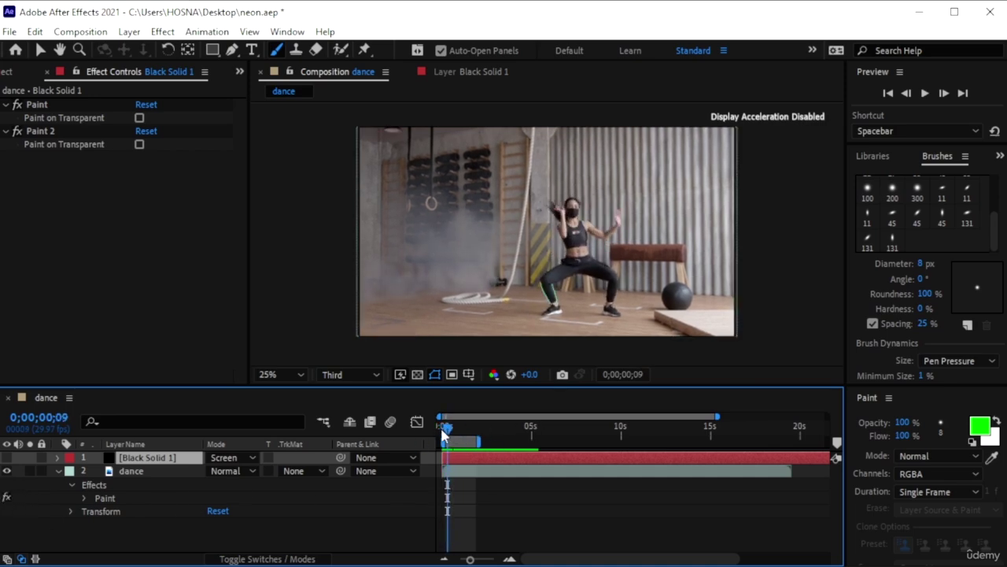
# Preview the composition briefly, return to the first frame, and disable the dance layer's Paint effect
pyautogui.press('space')
pyautogui.press('space')
pyautogui.press('Home')
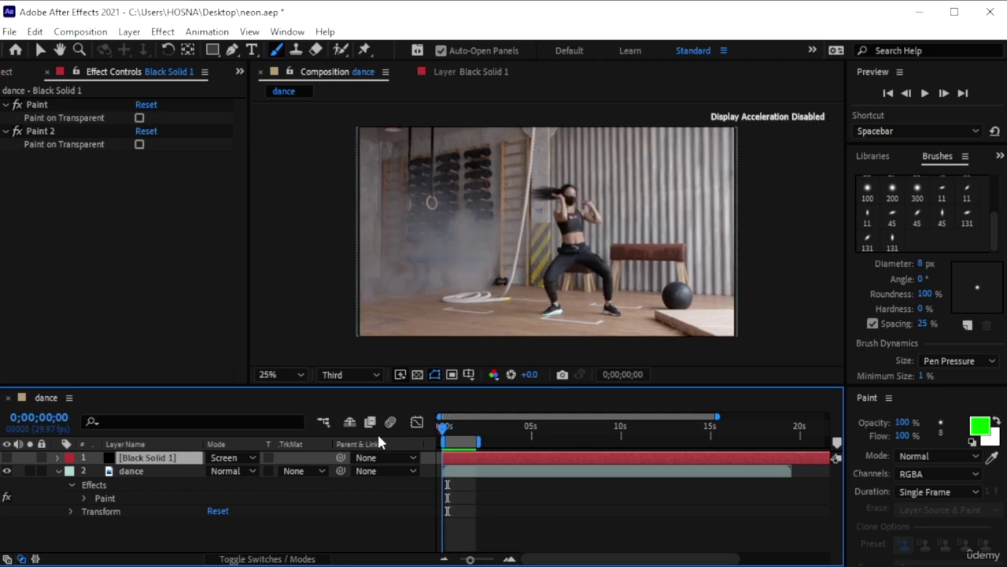
pyautogui.click(6, 498)
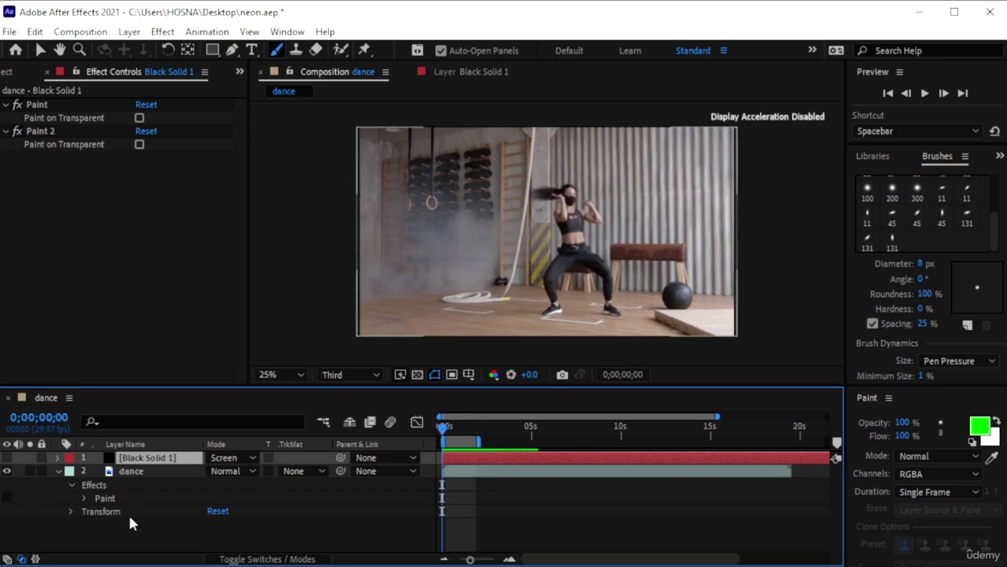
# Show Black Solid 1 and, at frame 24, shrink it to about half the frame size, nudging it slightly off the composition's centre
pyautogui.click(7, 458)
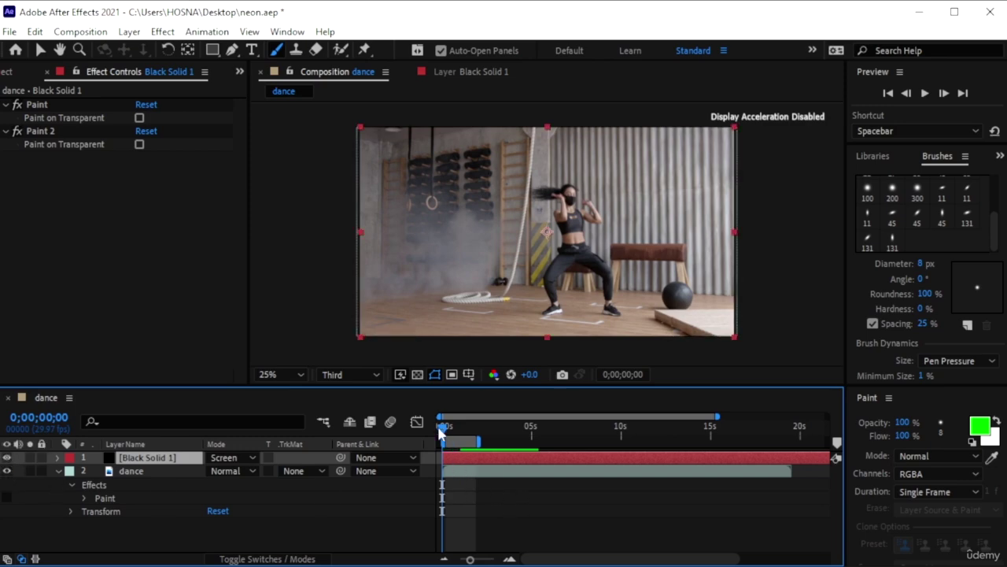
pyautogui.moveTo(444, 437)
pyautogui.mouseDown()
pyautogui.moveTo(477, 446)
pyautogui.moveTo(431, 435)
pyautogui.moveTo(464, 454)
pyautogui.moveTo(451, 461)
pyautogui.mouseUp()
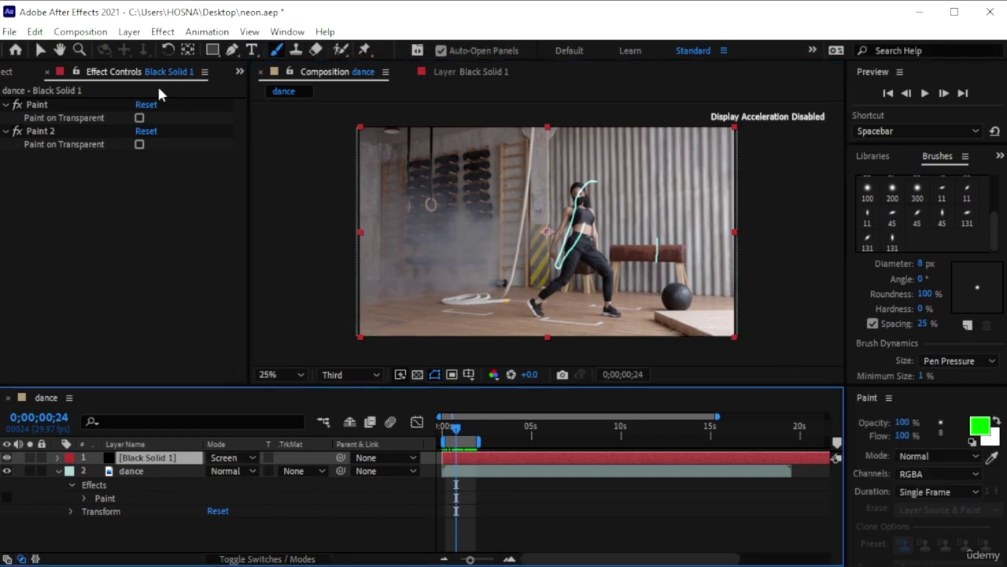
pyautogui.click(40, 50)
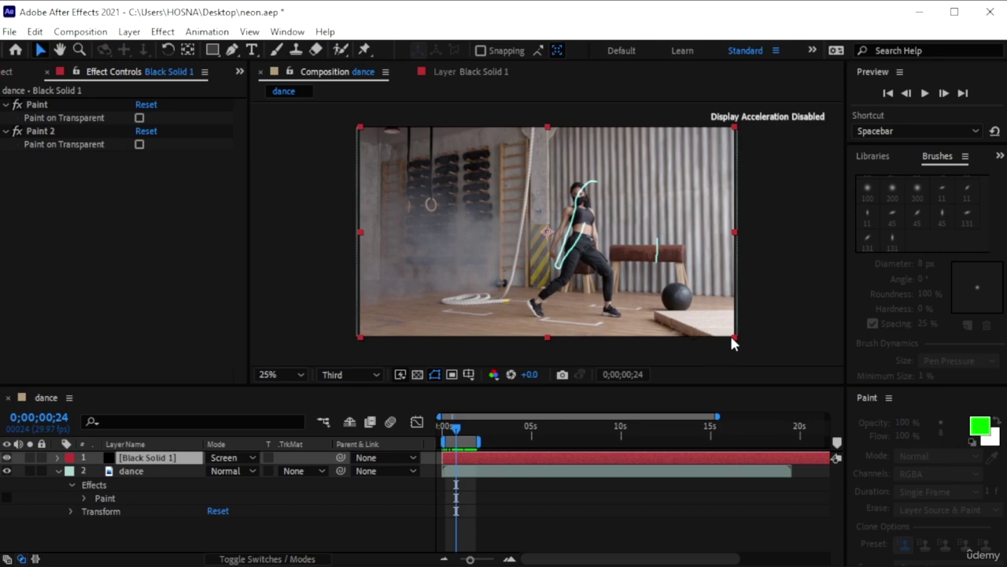
pyautogui.moveTo(732, 343)
pyautogui.mouseDown()
pyautogui.moveTo(692, 328)
pyautogui.moveTo(681, 307)
pyautogui.mouseUp()
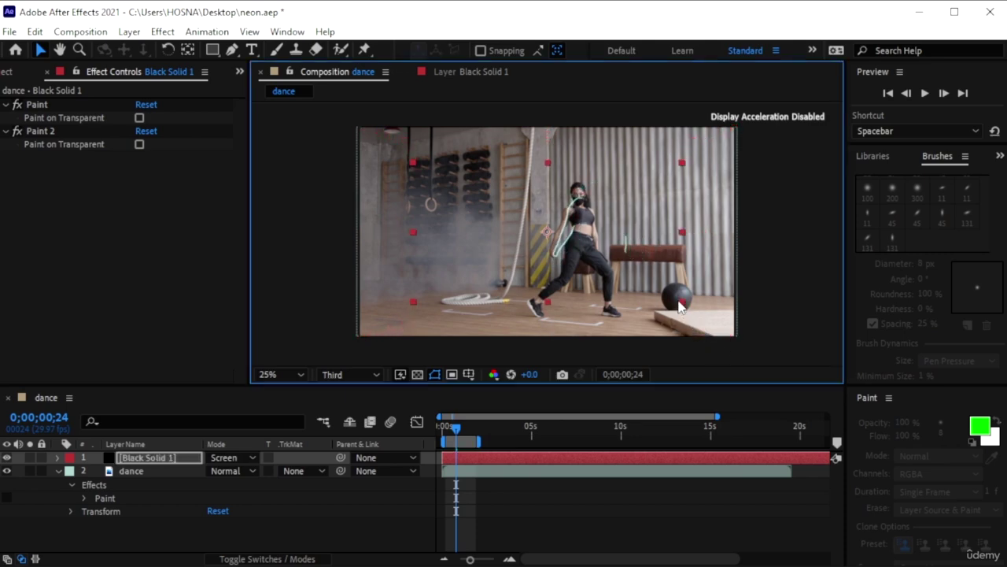
pyautogui.moveTo(556, 233)
pyautogui.mouseDown()
pyautogui.moveTo(543, 247)
pyautogui.moveTo(549, 235)
pyautogui.mouseUp()
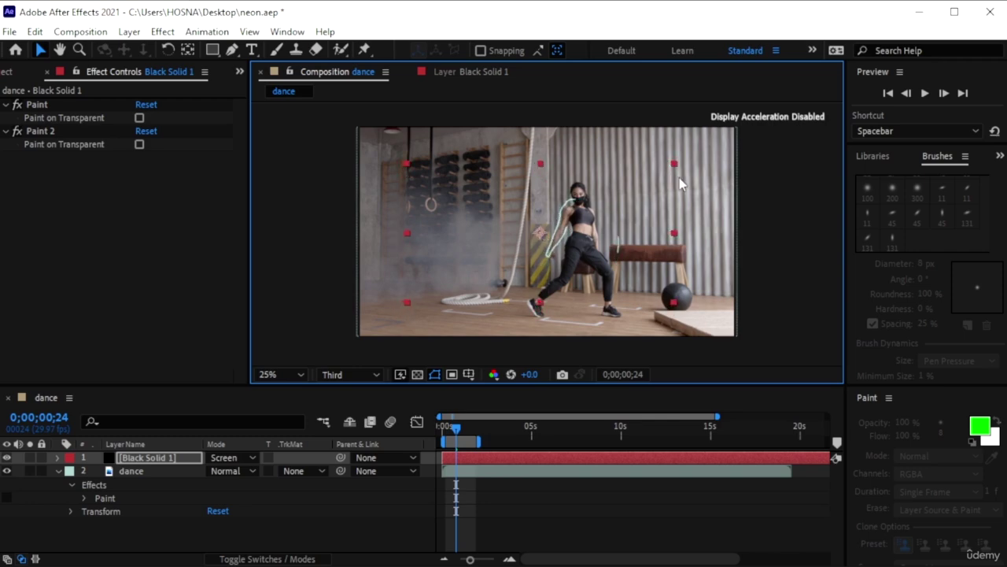
pyautogui.moveTo(675, 164); pyautogui.dragTo(650, 181)
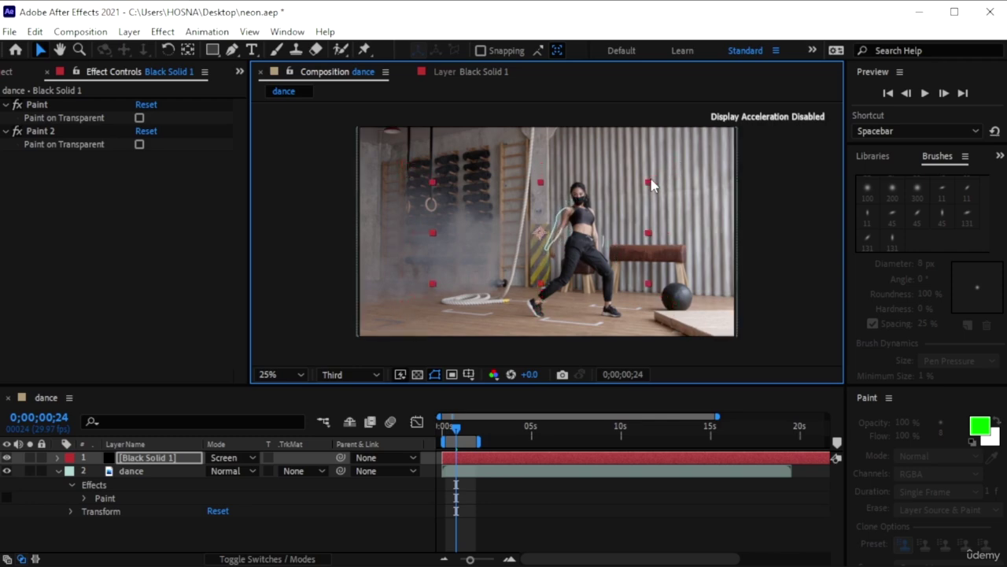
pyautogui.moveTo(539, 236); pyautogui.dragTo(543, 236)
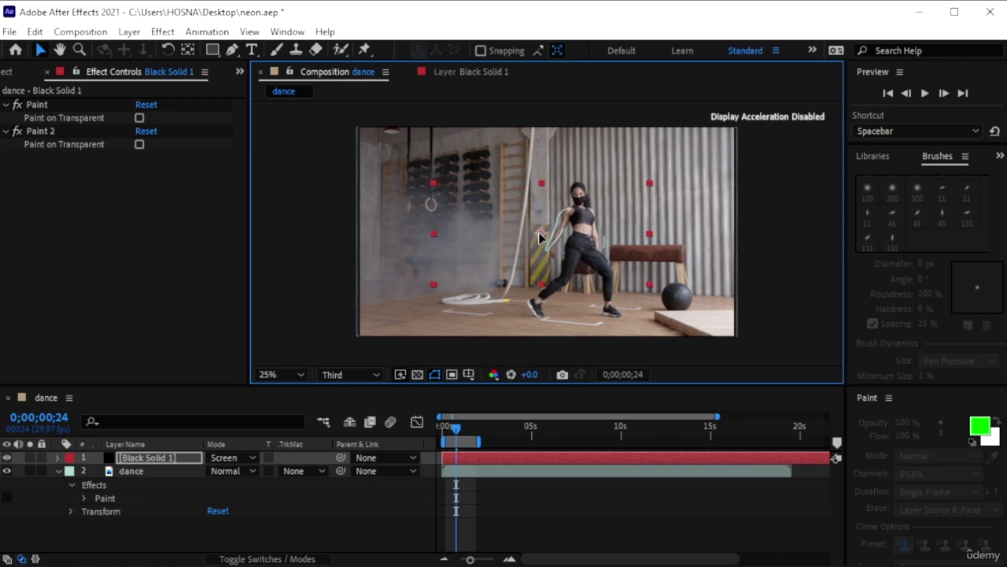
pyautogui.moveTo(650, 234); pyautogui.dragTo(637, 236)
pyautogui.moveTo(543, 285)
pyautogui.mouseDown()
pyautogui.moveTo(541, 300)
pyautogui.moveTo(541, 286)
pyautogui.mouseUp()
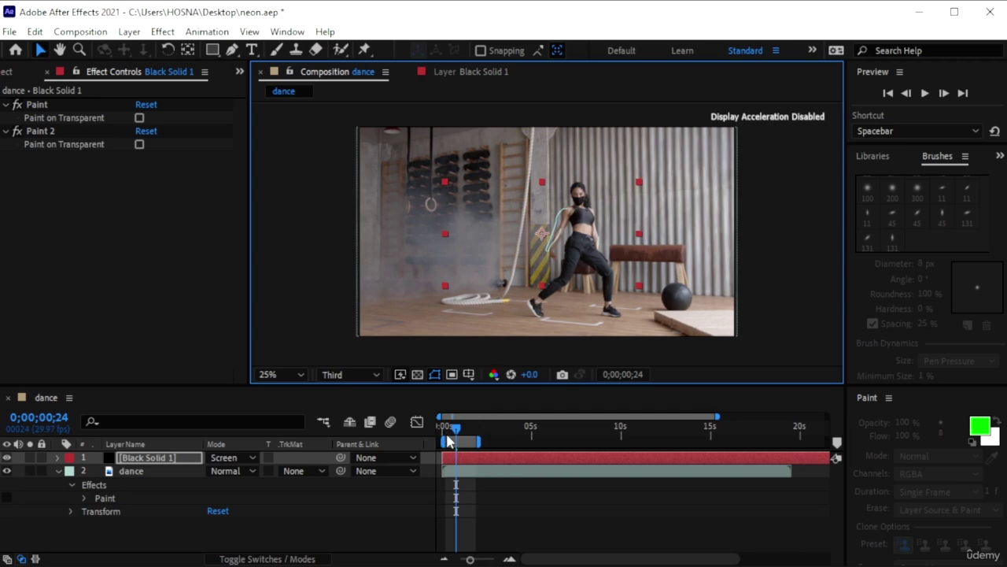
# Preview the composition from the first frame, collapse the dance layer's properties, and return to the first frame
pyautogui.moveTo(457, 428); pyautogui.dragTo(434, 429)
pyautogui.press('space')
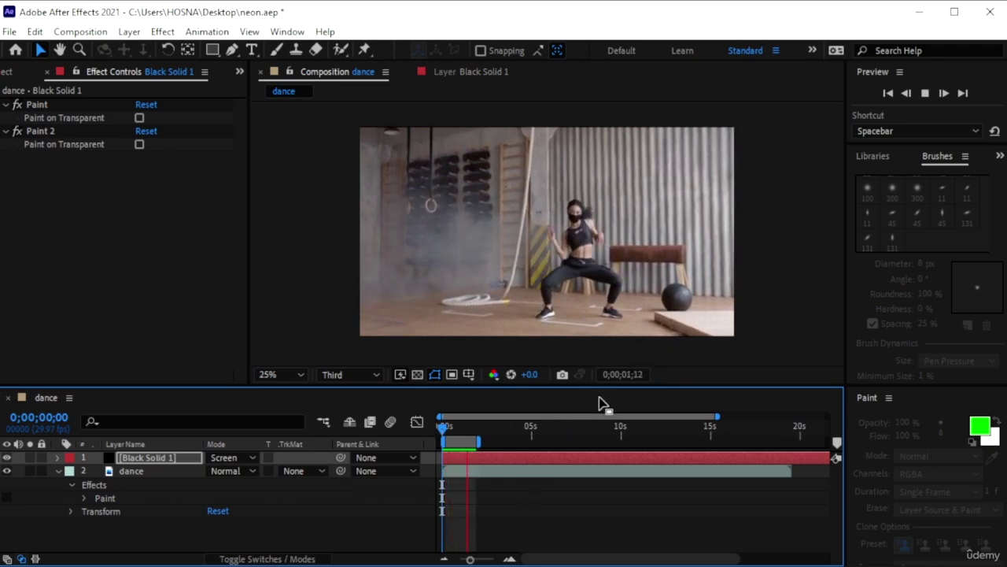
pyautogui.press('space')
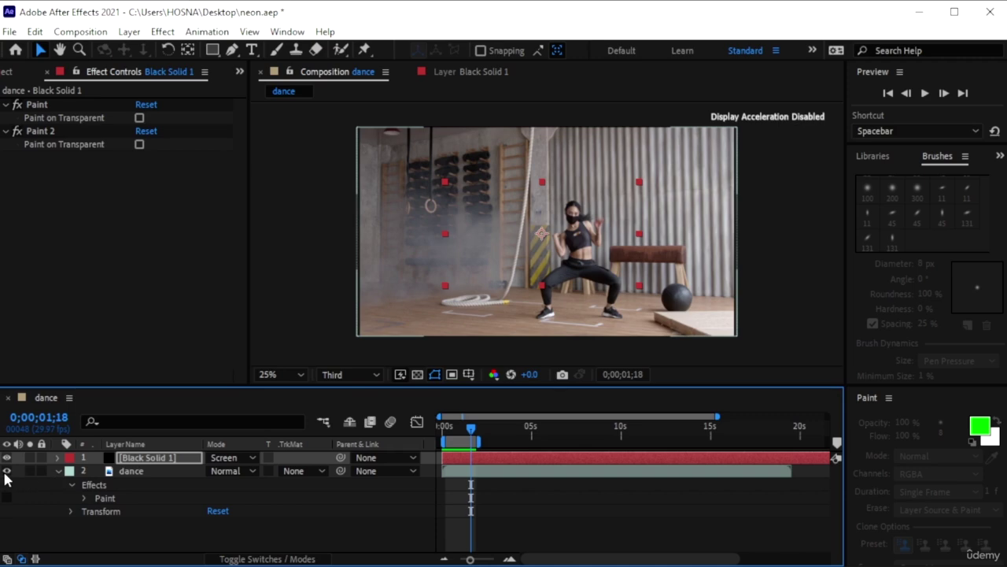
pyautogui.click(56, 471)
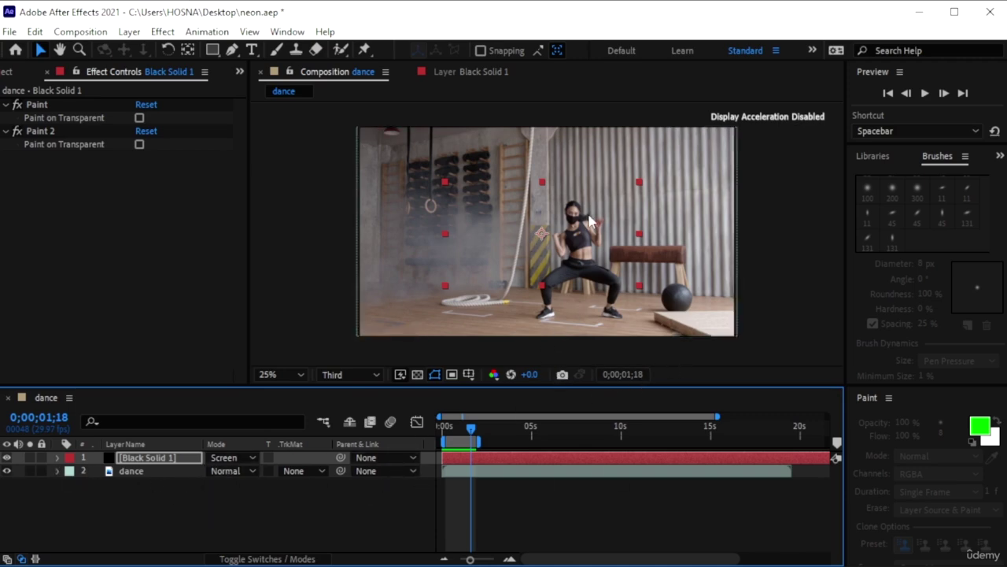
pyautogui.moveTo(474, 441); pyautogui.dragTo(445, 435)
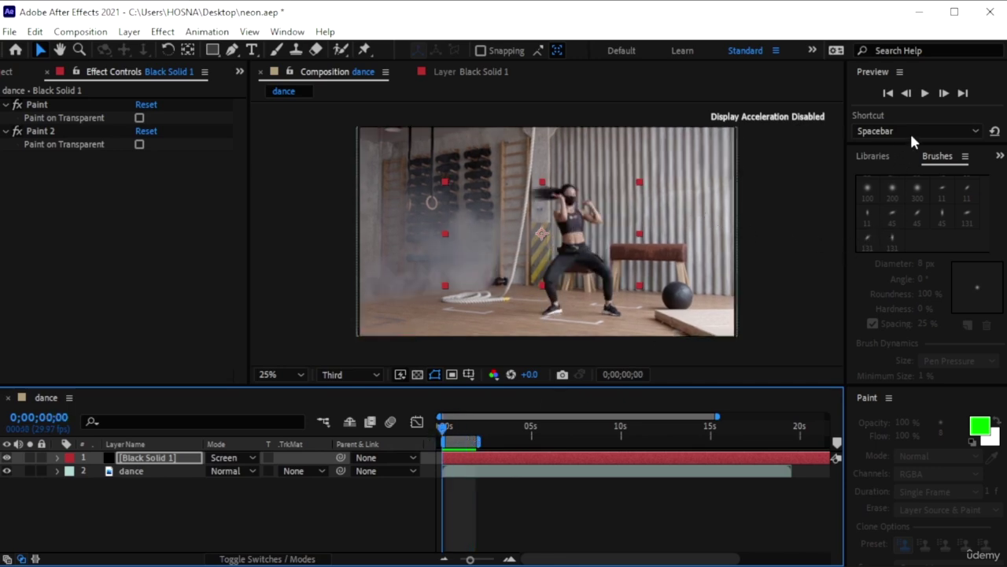
# Search the effects library for glow and apply the Stylize Glow effect to Black Solid 1
pyautogui.click(288, 32)
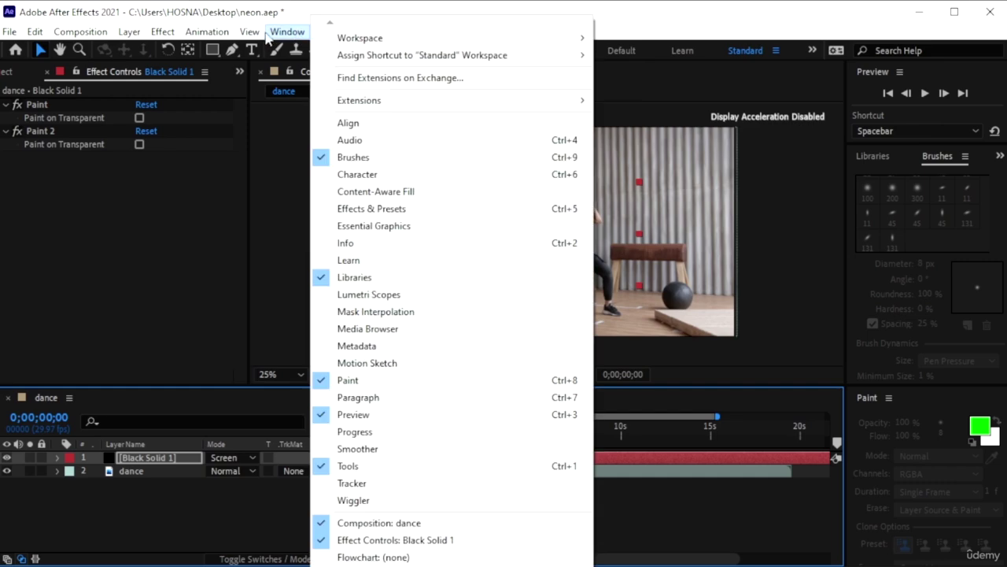
pyautogui.click(438, 208)
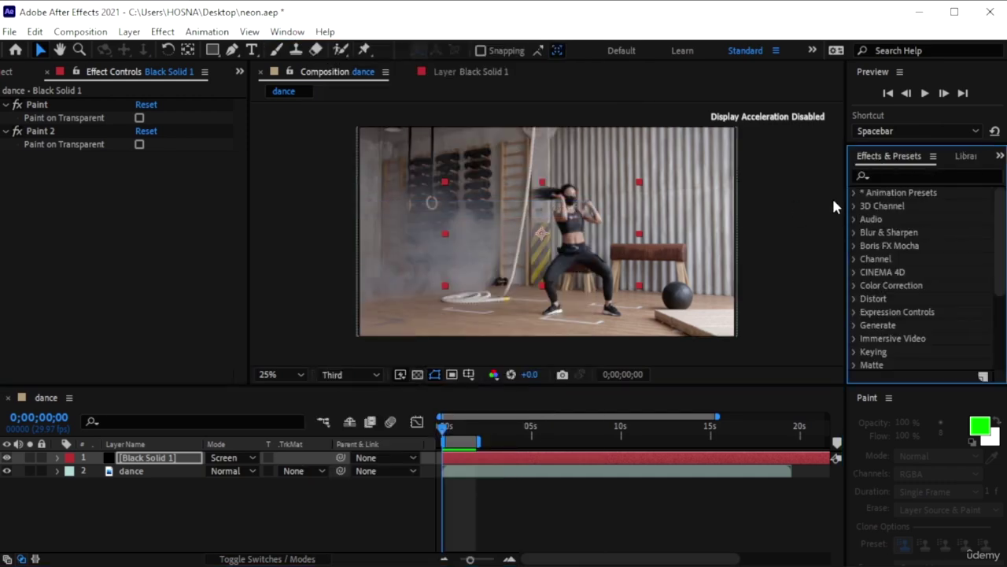
pyautogui.click(890, 174)
pyautogui.write('glow')
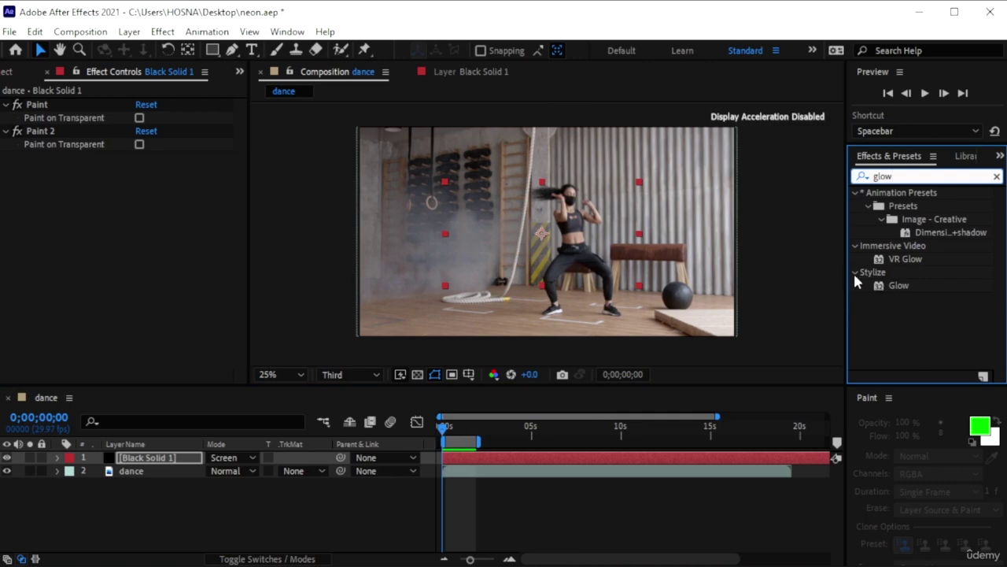
pyautogui.moveTo(917, 289); pyautogui.dragTo(155, 451)
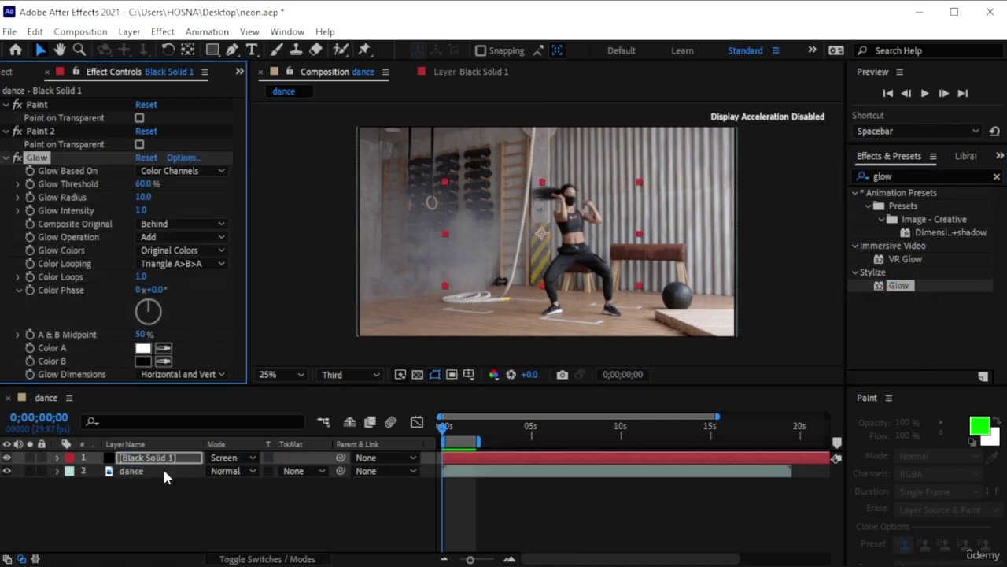
# At frame 17, with the composition magnified to 100%, set Black Solid 1's Glow Intensity to 9.0
pyautogui.click(453, 431)
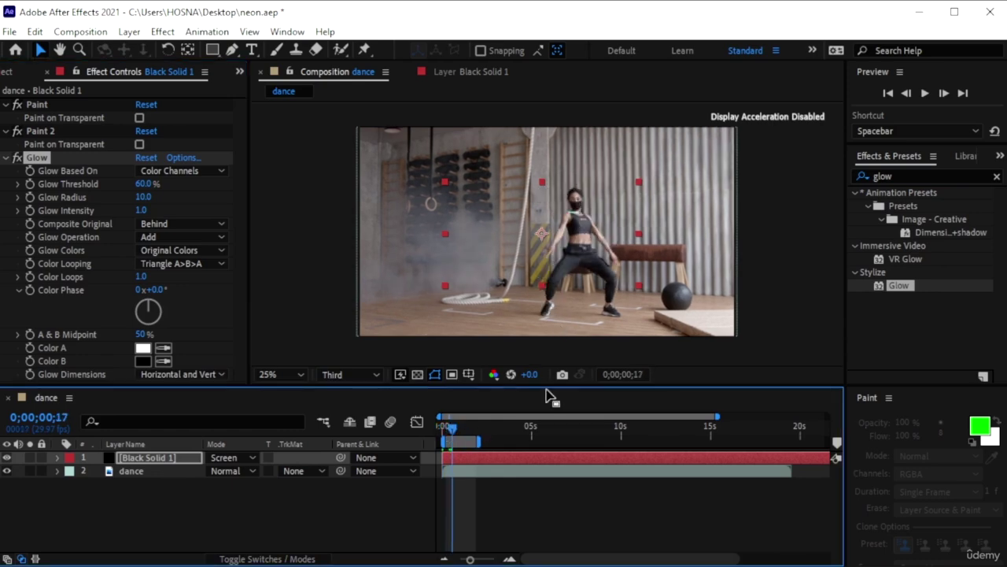
pyautogui.press('/')
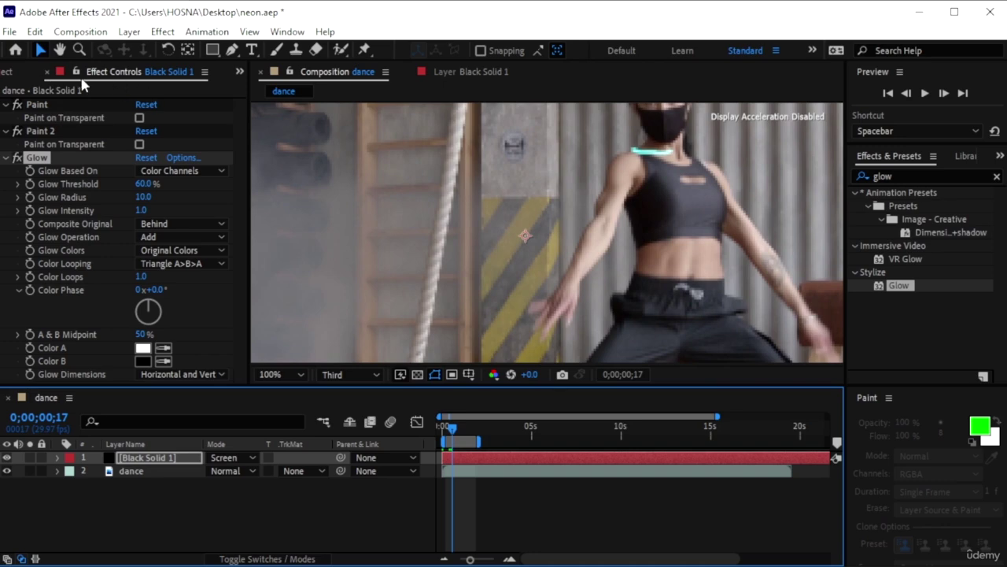
pyautogui.click(287, 32)
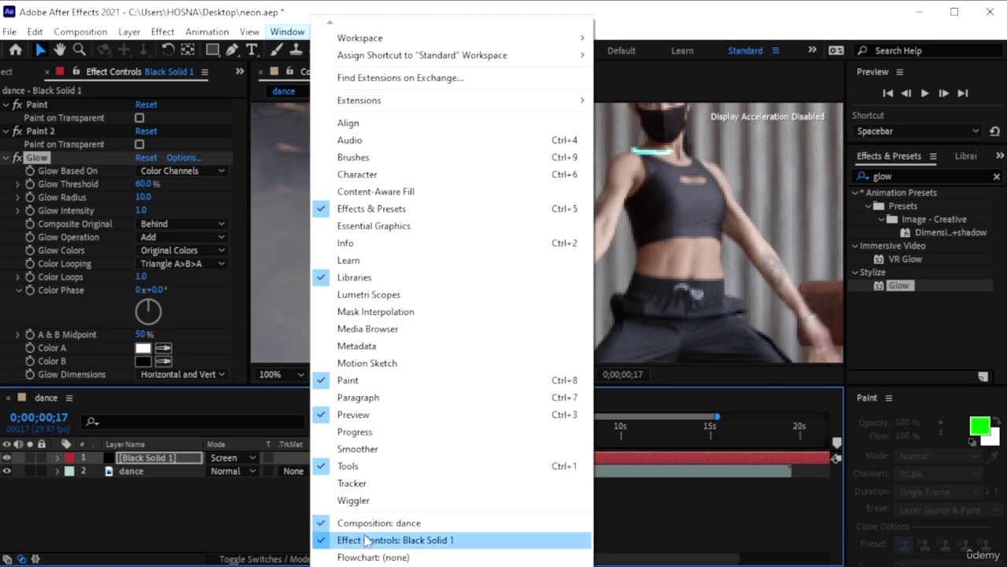
pyautogui.click(629, 5)
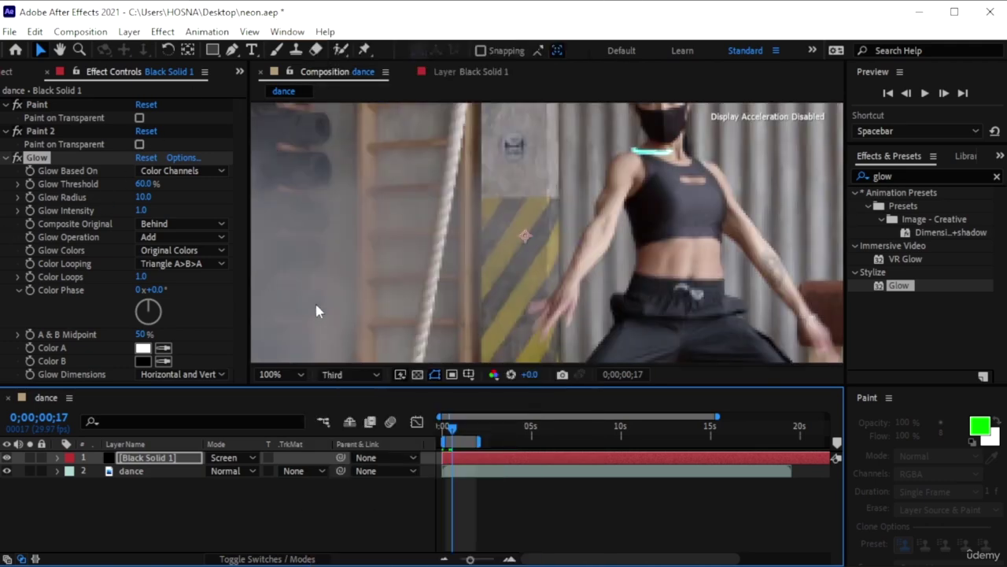
pyautogui.click(136, 461)
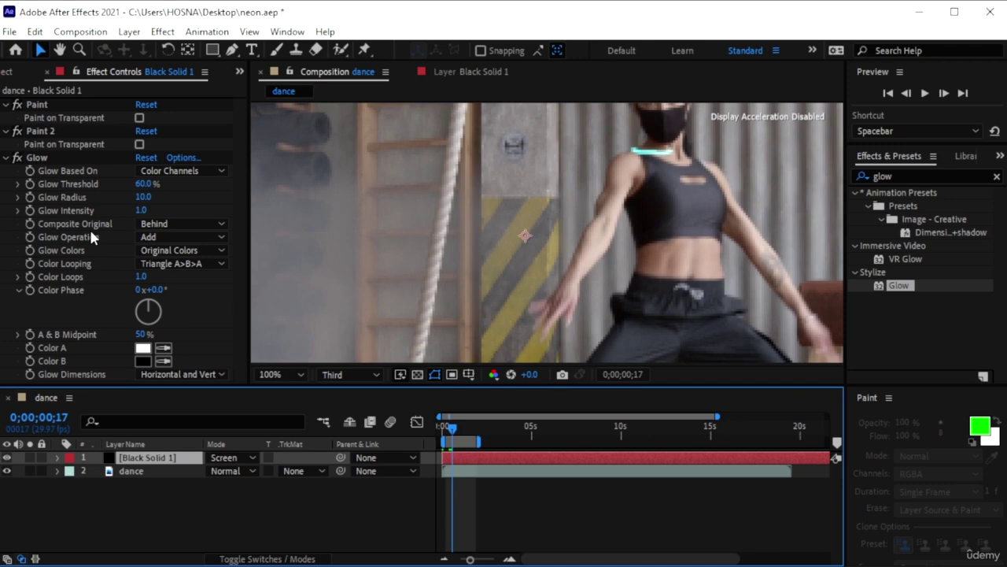
pyautogui.moveTo(140, 210); pyautogui.dragTo(350, 226)
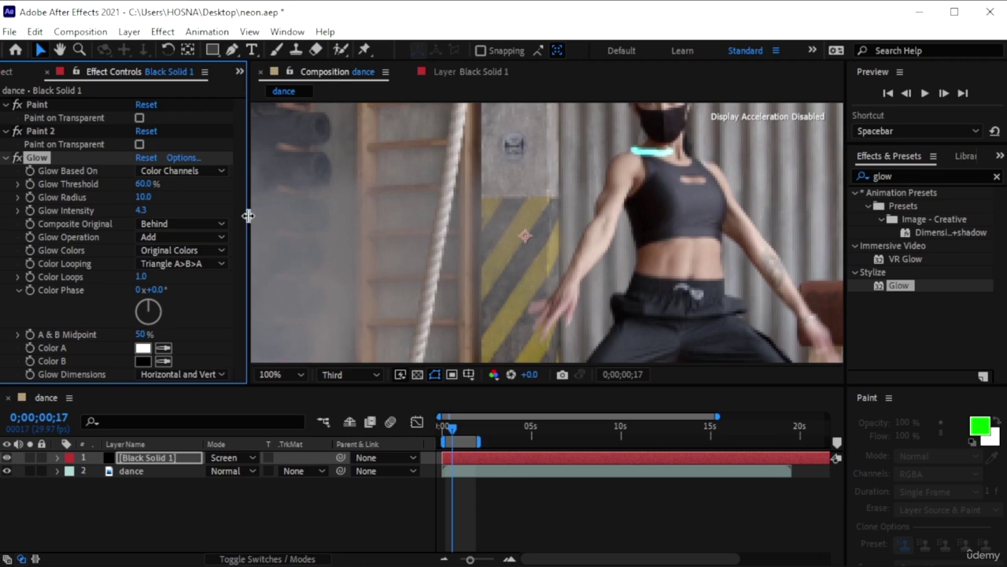
pyautogui.moveTo(143, 210); pyautogui.dragTo(131, 212)
pyautogui.moveTo(30, 249); pyautogui.dragTo(3, 236)
pyautogui.moveTo(141, 210); pyautogui.dragTo(801, 200)
pyautogui.click(133, 204)
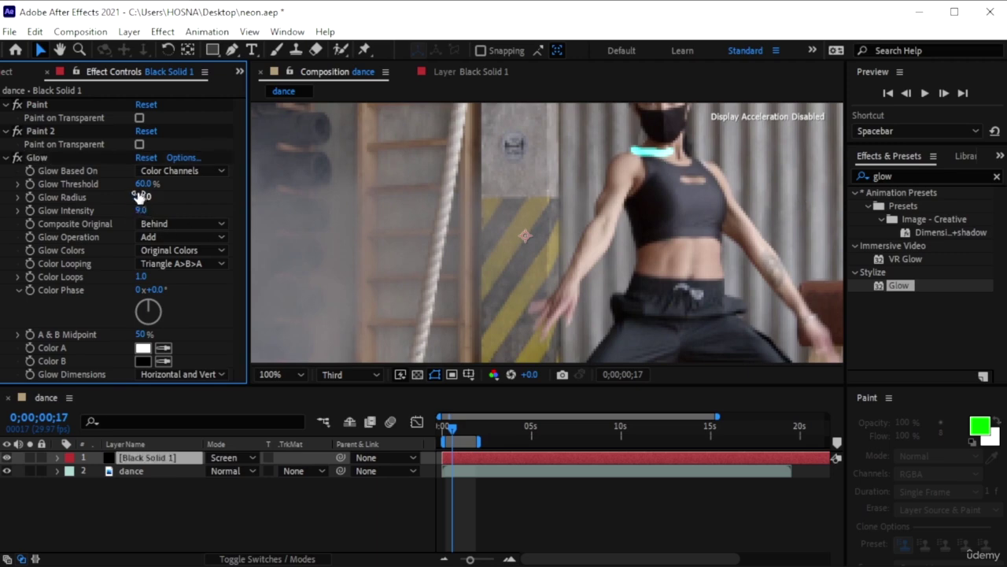
# Set the Glow Radius to 38.0 and the Glow Threshold to 66.7%, and preview the composition from the first frame
pyautogui.moveTo(138, 197); pyautogui.dragTo(161, 193)
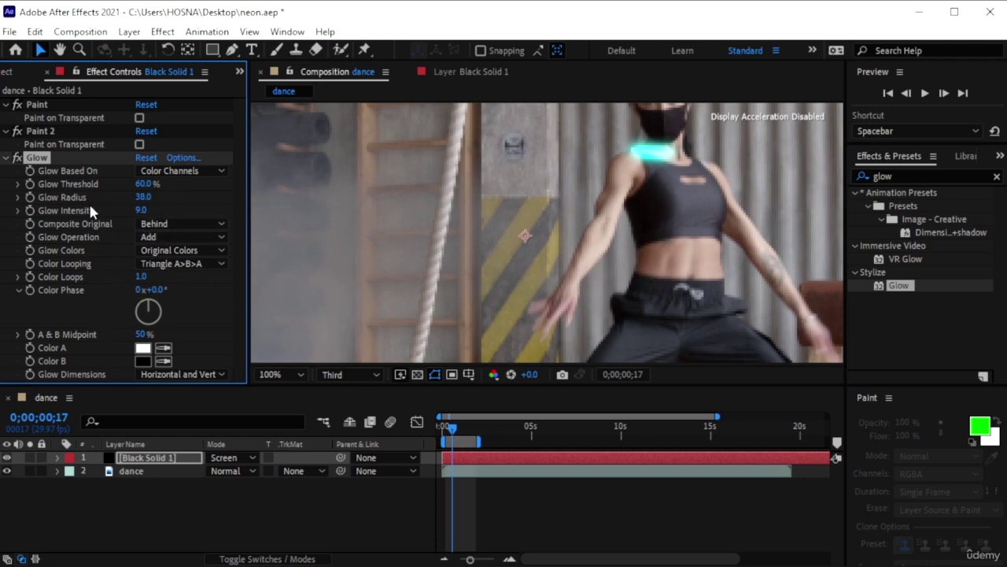
pyautogui.moveTo(143, 184); pyautogui.dragTo(129, 202)
pyautogui.moveTo(451, 432); pyautogui.dragTo(417, 423)
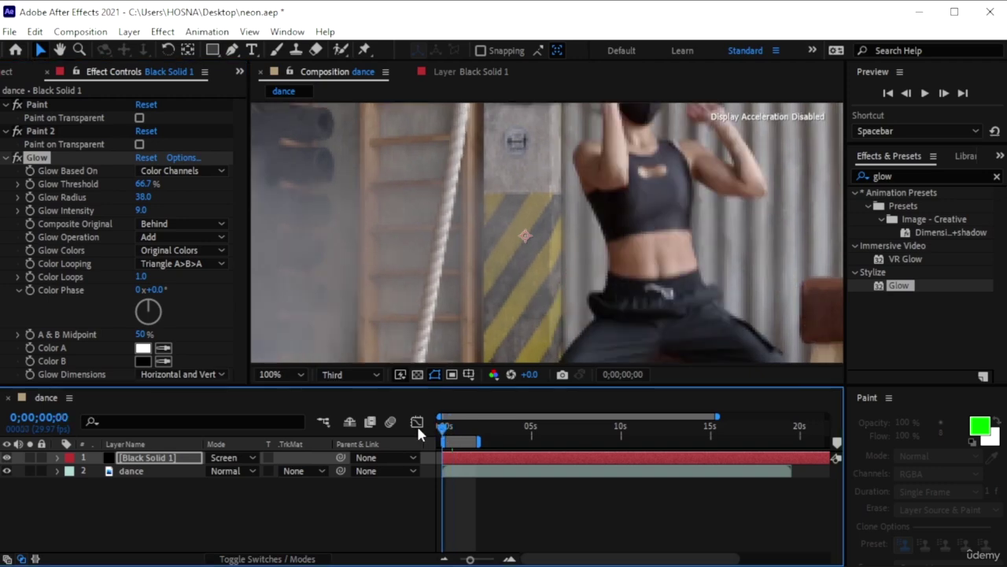
pyautogui.scroll(-4, 642, 312)
pyautogui.press('space')
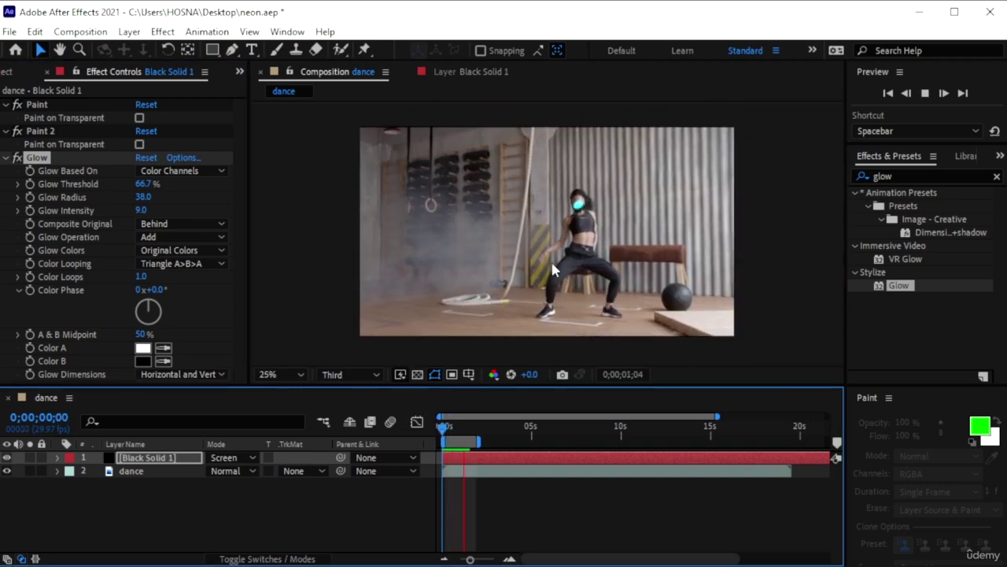
pyautogui.press('space')
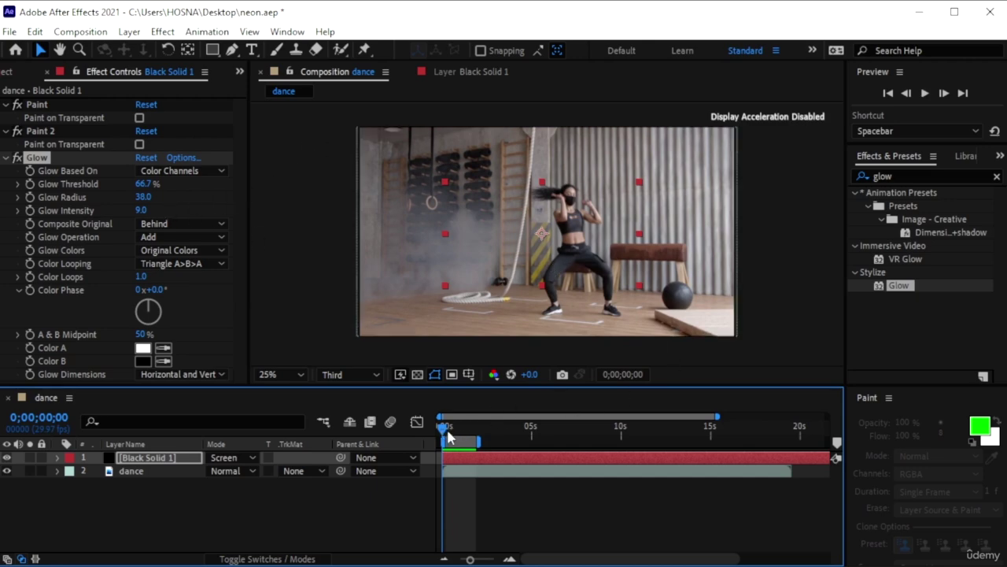
# Set the Glow Radius to 6.0 while viewing frame 27, and return to the first frame
pyautogui.moveTo(447, 433); pyautogui.dragTo(460, 437)
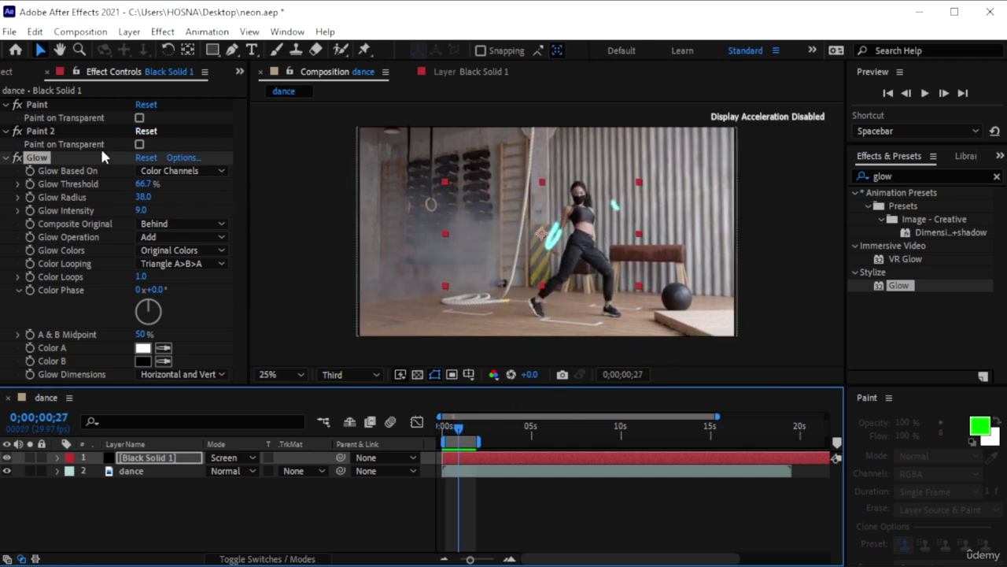
pyautogui.moveTo(145, 196); pyautogui.dragTo(121, 202)
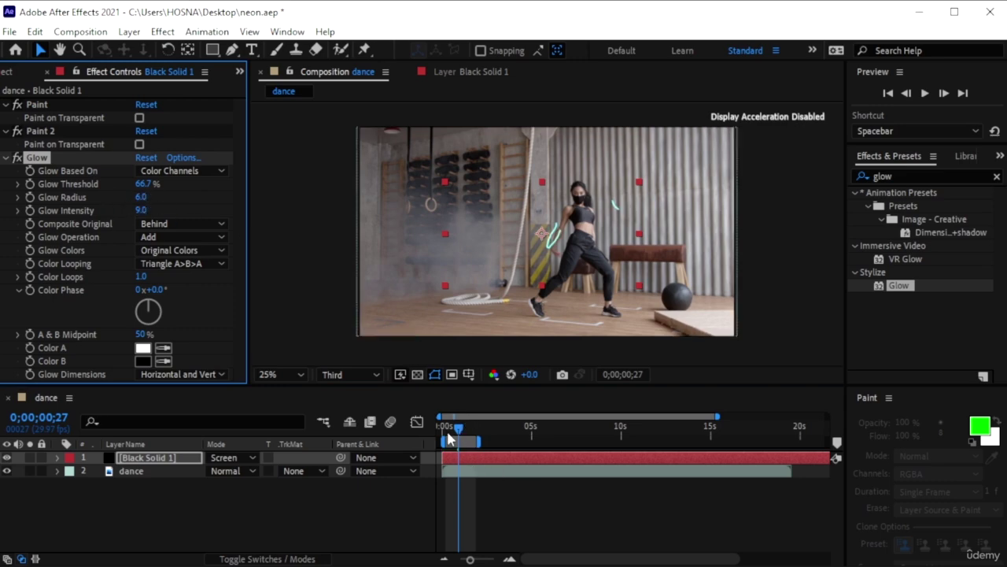
pyautogui.moveTo(459, 430); pyautogui.dragTo(426, 438)
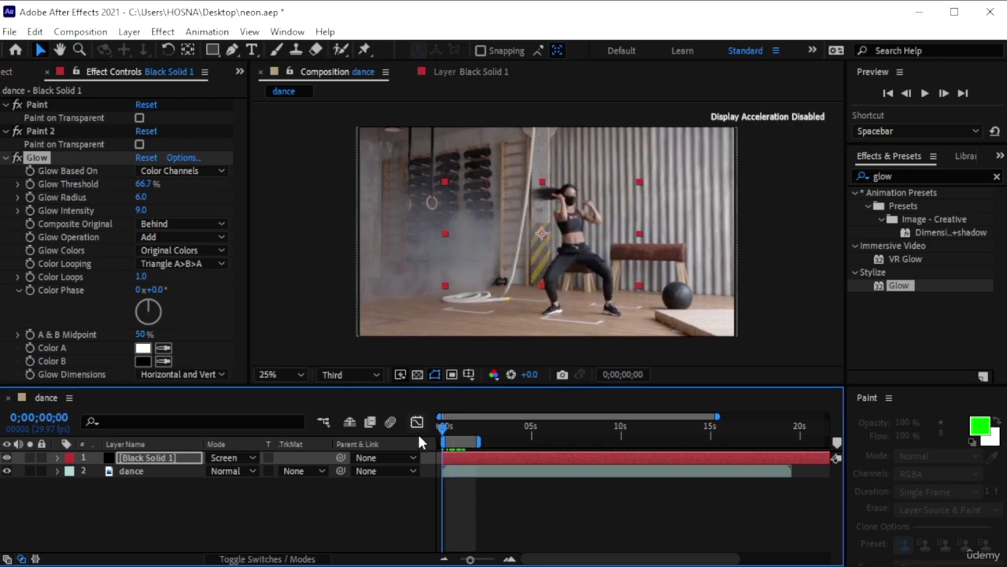
# Expand Black Solid 1's effects and compare the strokes at frame 20 with Glow disabled and re-enabled
pyautogui.click(58, 458)
pyautogui.click(70, 471)
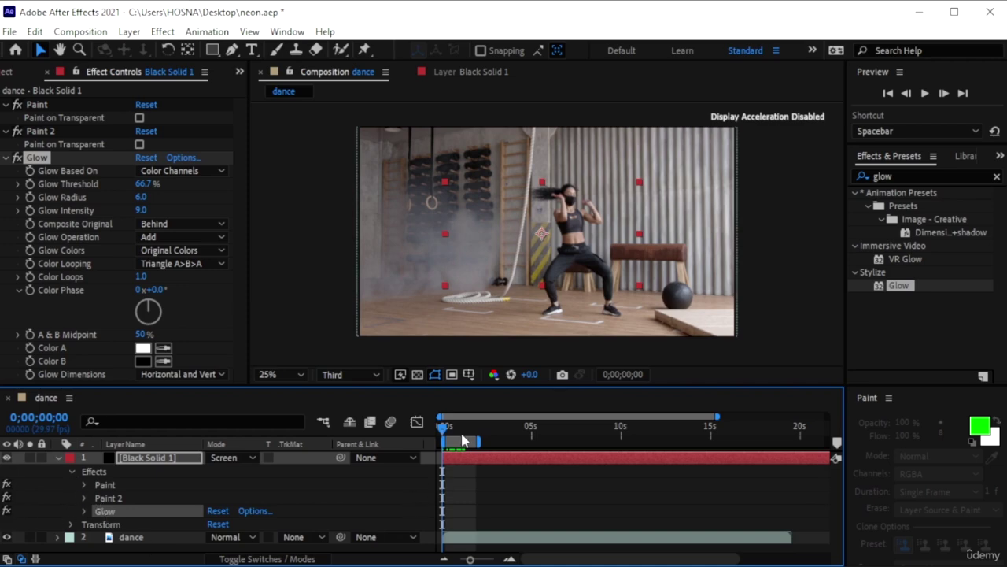
pyautogui.moveTo(443, 427); pyautogui.dragTo(457, 433)
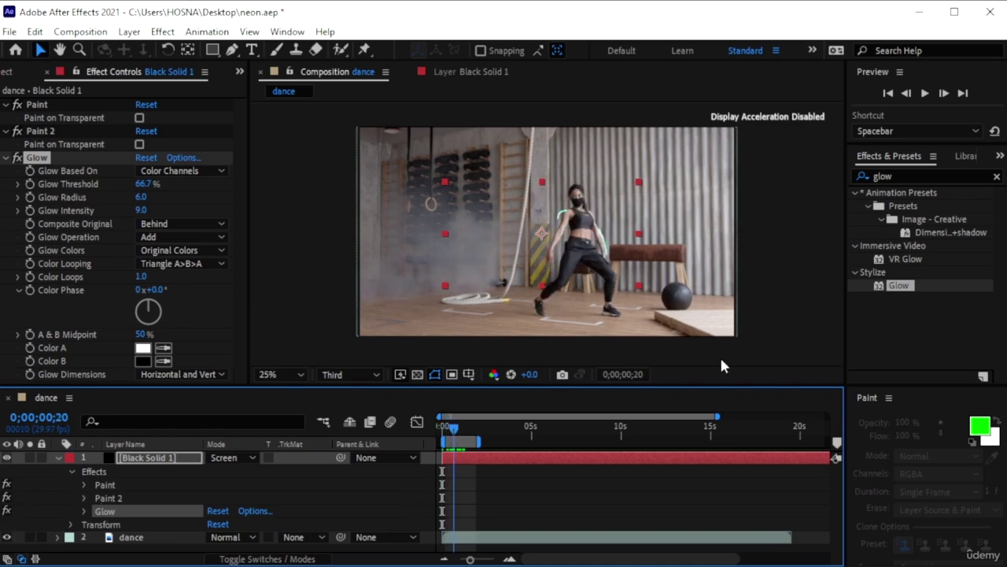
pyautogui.scroll(4, 620, 263)
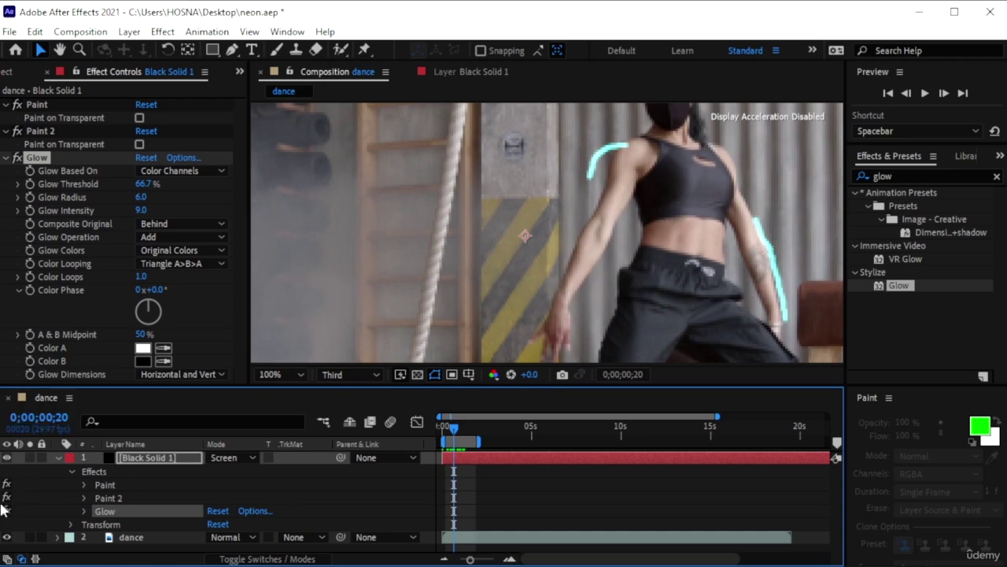
pyautogui.click(7, 510)
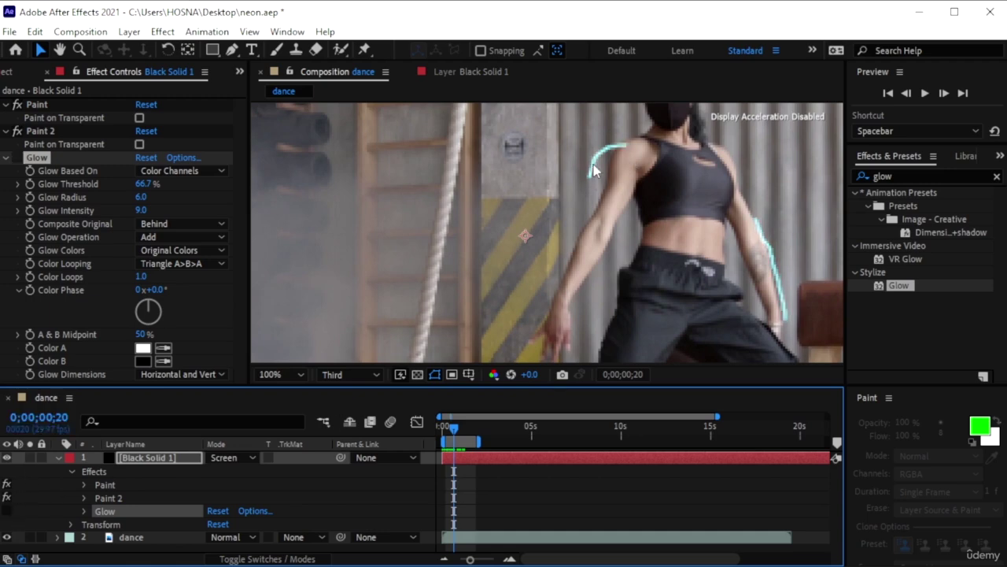
pyautogui.click(9, 511)
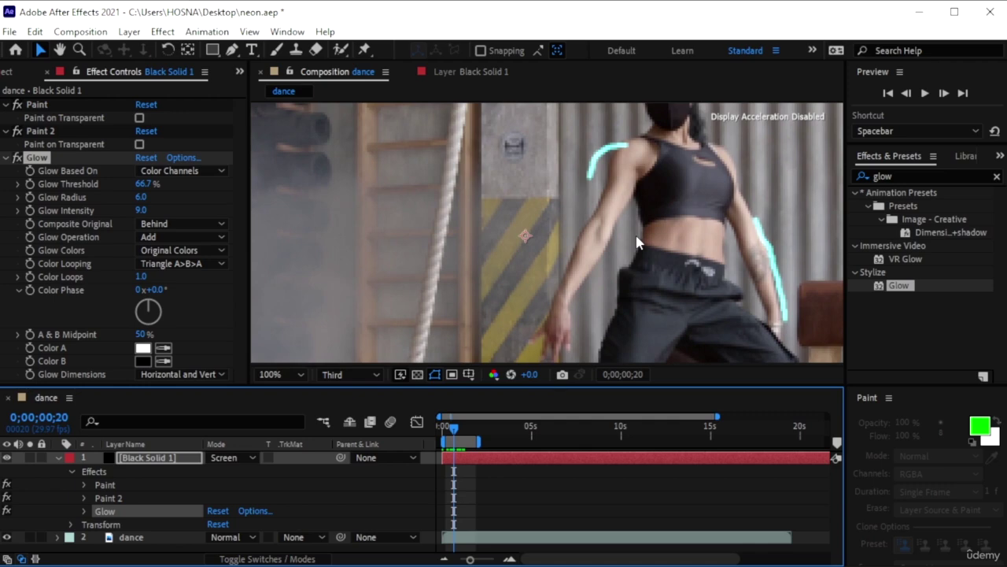
# Preview the glowing strokes from the first frame and stop playback at frame 24
pyautogui.moveTo(456, 429); pyautogui.dragTo(443, 428)
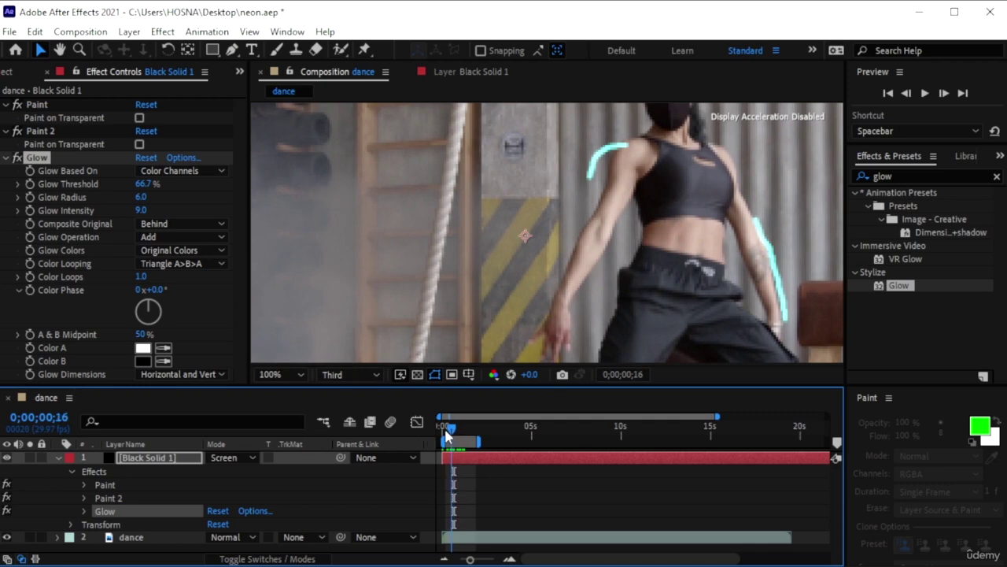
pyautogui.press('space')
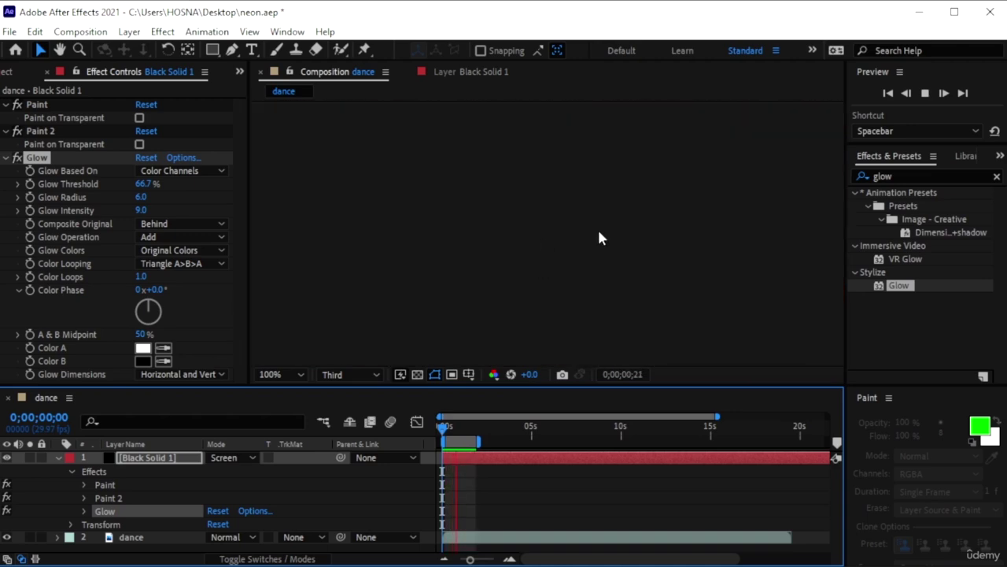
pyautogui.press('space')
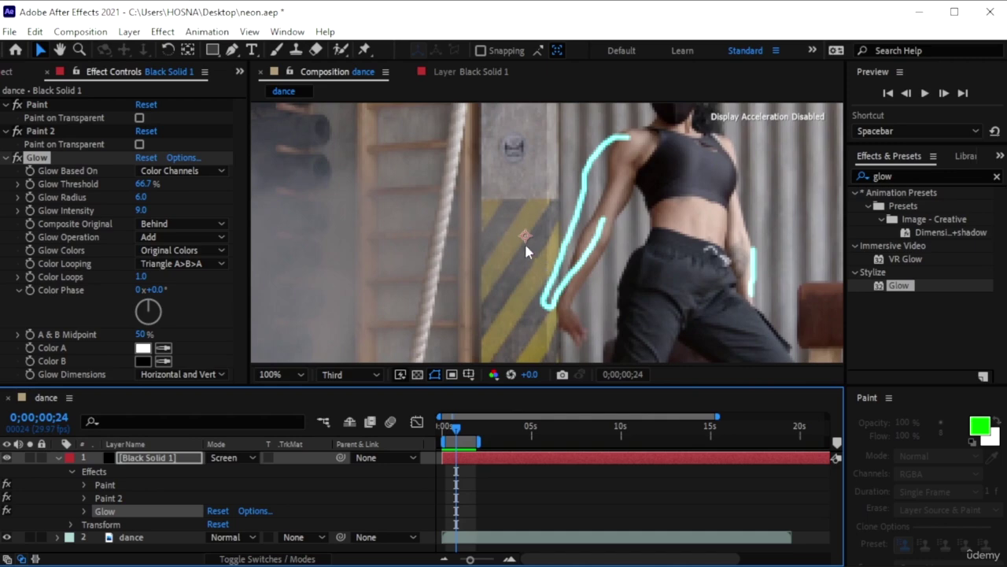
# Move Black Solid 1 slightly right and up and scale it down a little, fitting the strokes to the dancer's arms at frame 24
pyautogui.click(529, 232)
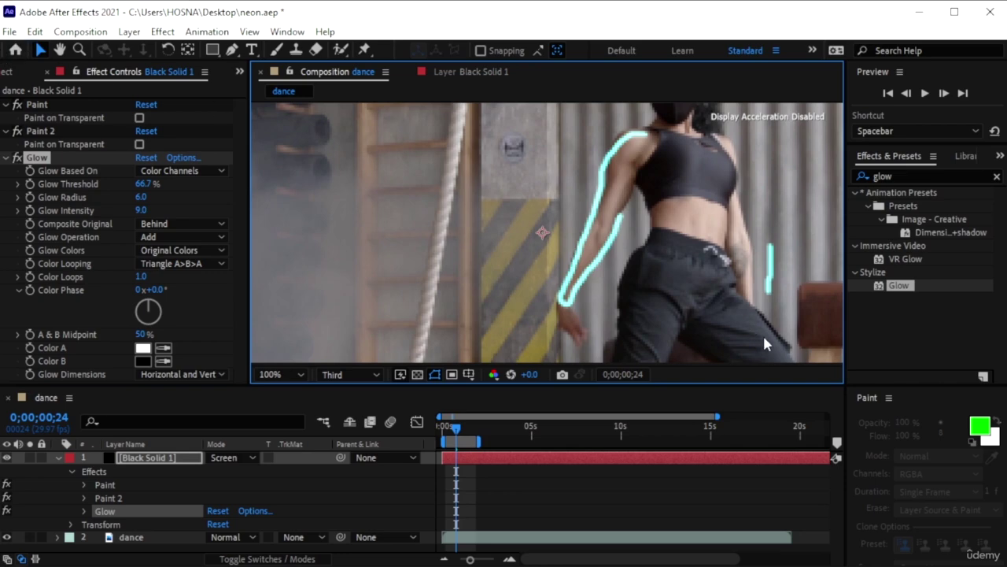
pyautogui.scroll(-2, 627, 286)
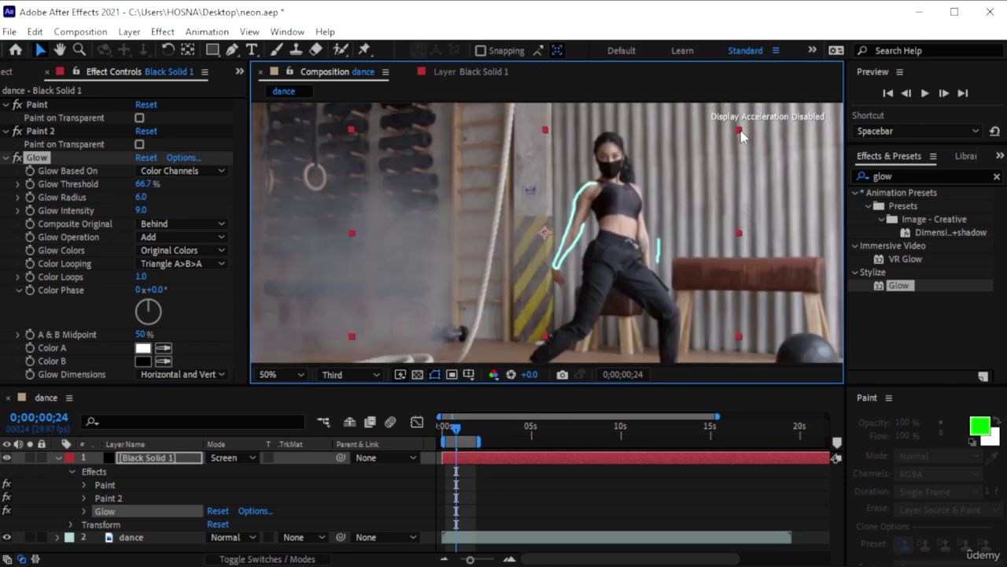
pyautogui.moveTo(741, 131); pyautogui.dragTo(736, 135)
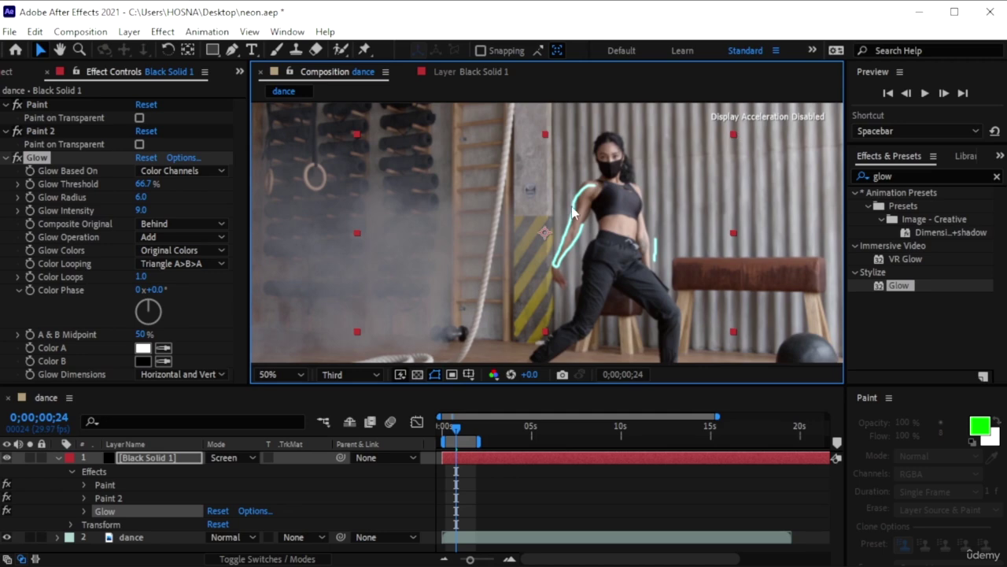
pyautogui.moveTo(579, 222); pyautogui.dragTo(579, 217)
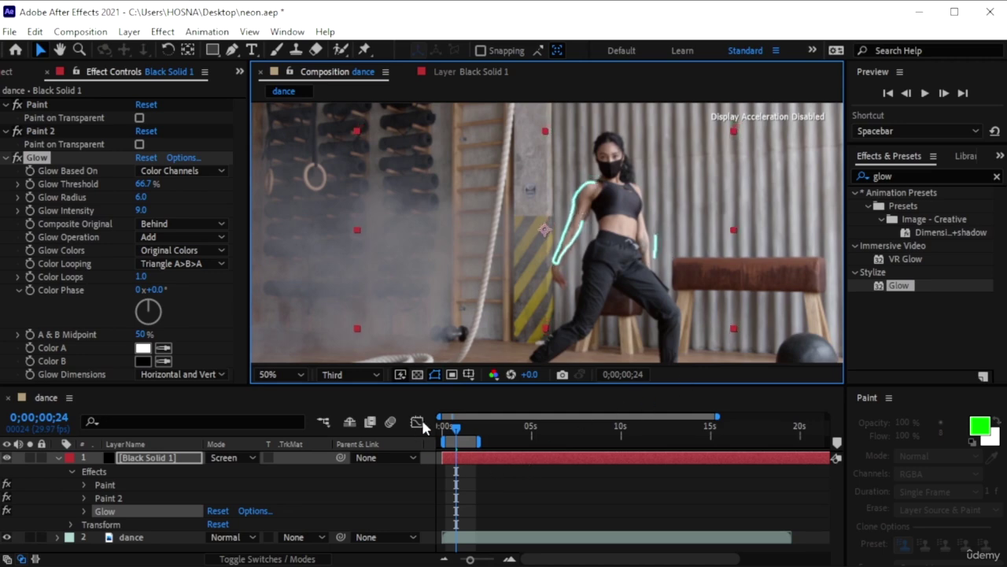
# Return to the first frame and preview the adjusted strokes at 50% magnification
pyautogui.moveTo(460, 432); pyautogui.dragTo(422, 426)
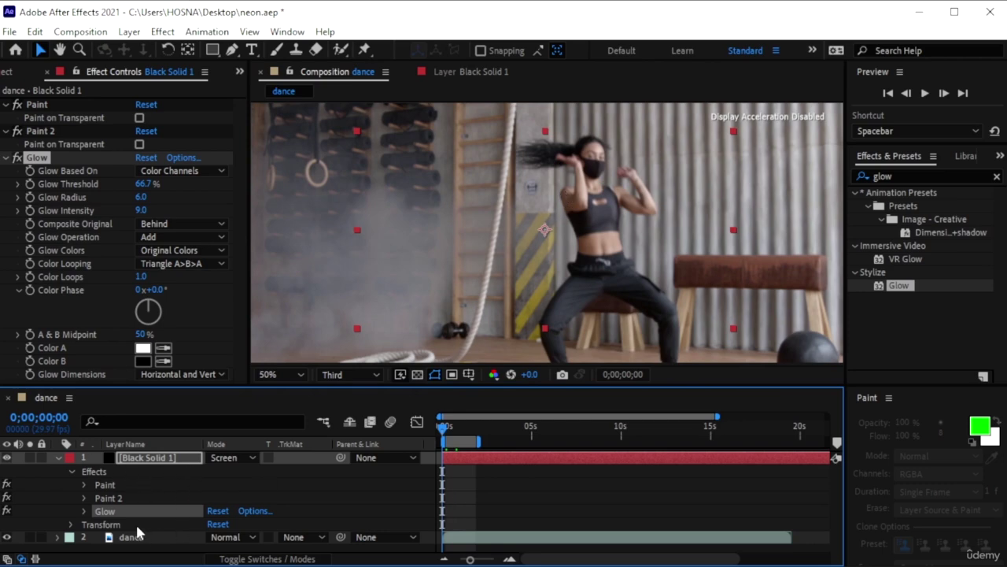
pyautogui.press('space')
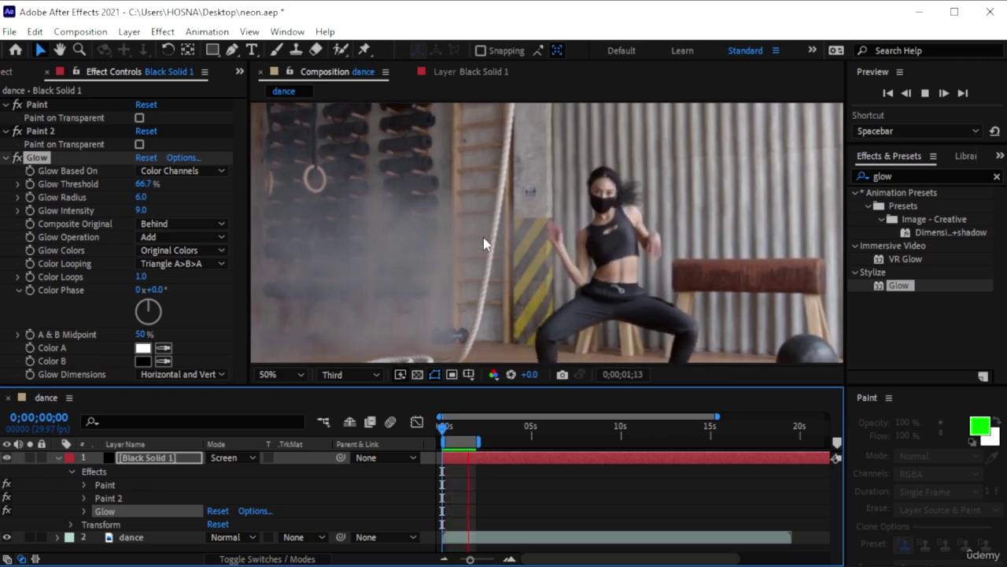
pyautogui.press('space')
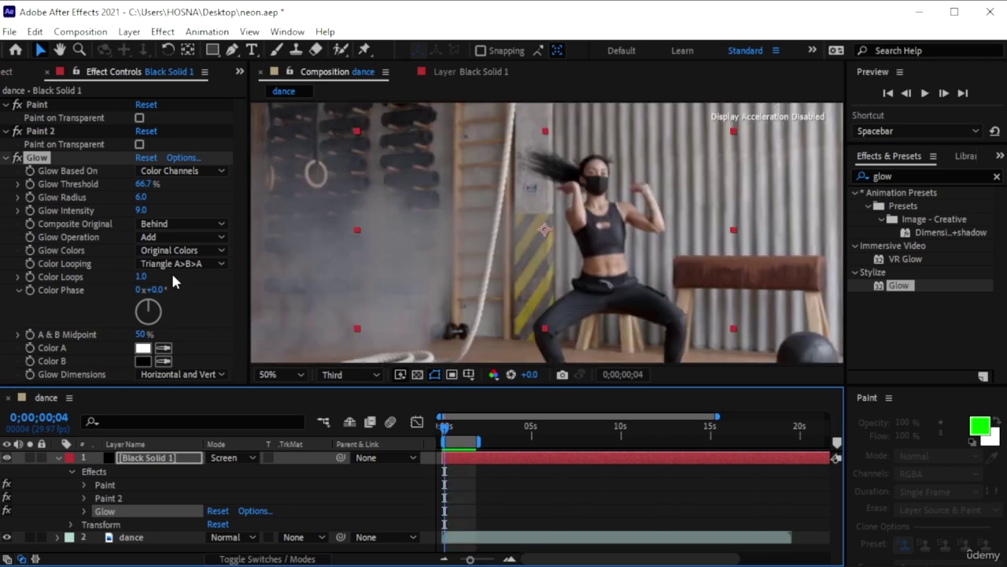
# Collapse the Paint, Paint 2 and Glow settings and preview the whole composition at 25% magnification
pyautogui.click(6, 158)
pyautogui.click(6, 130)
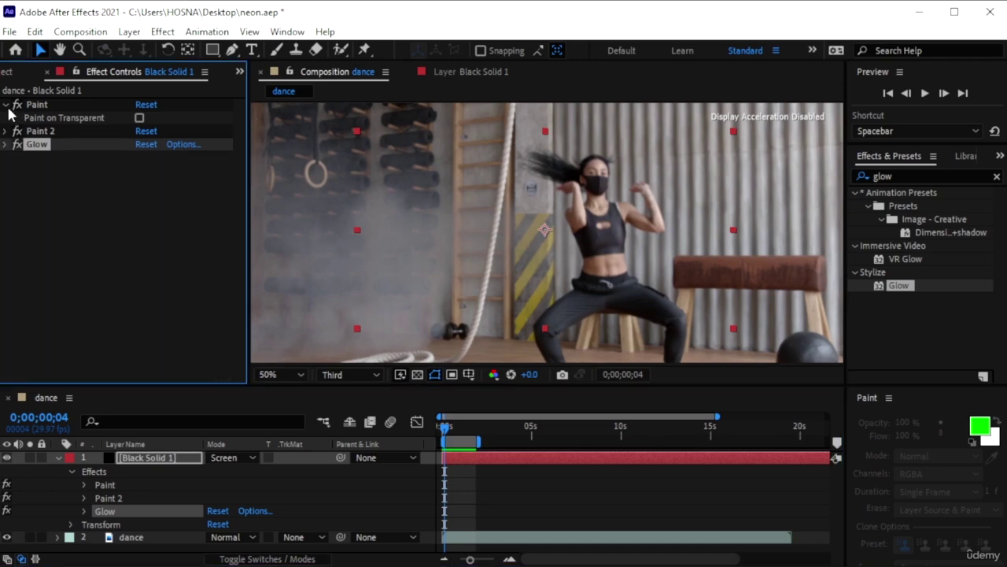
pyautogui.click(6, 103)
pyautogui.scroll(-2, 481, 271)
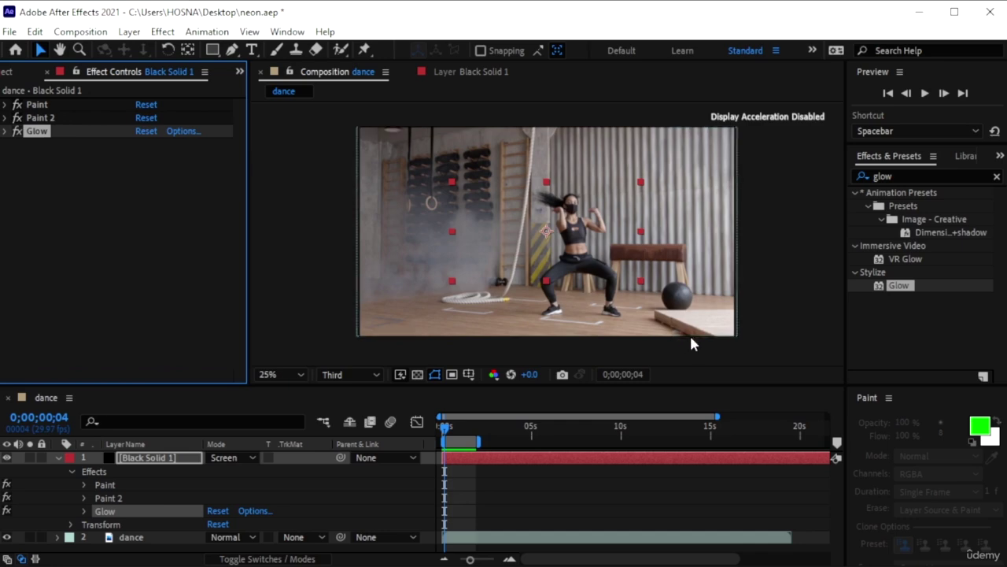
pyautogui.press('space')
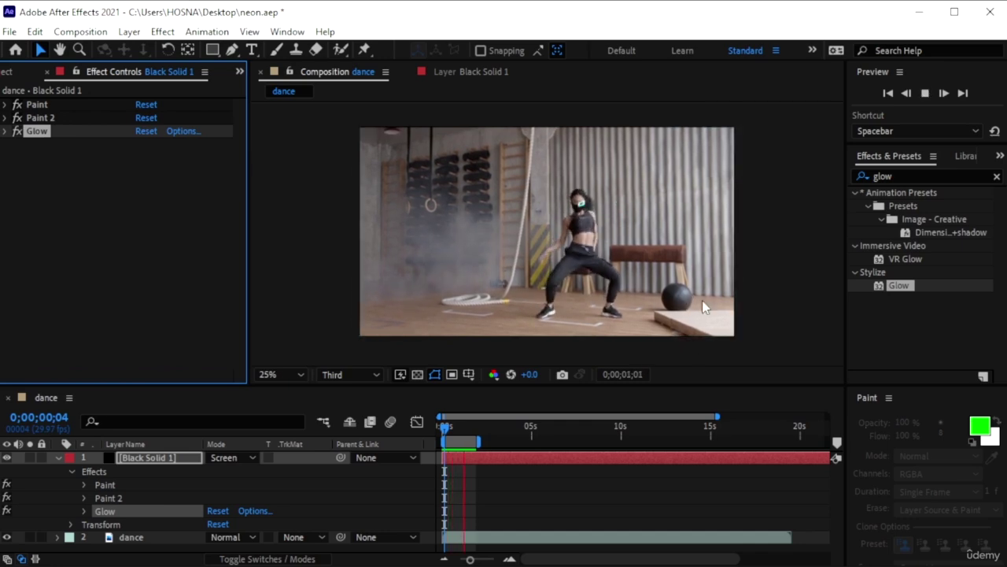
pyautogui.press('space')
# Clear the effects search and add a 1920 × 1080 px black solid above Black Solid 1, with its blending mode set to Screen
pyautogui.scroll(5, 707, 349)
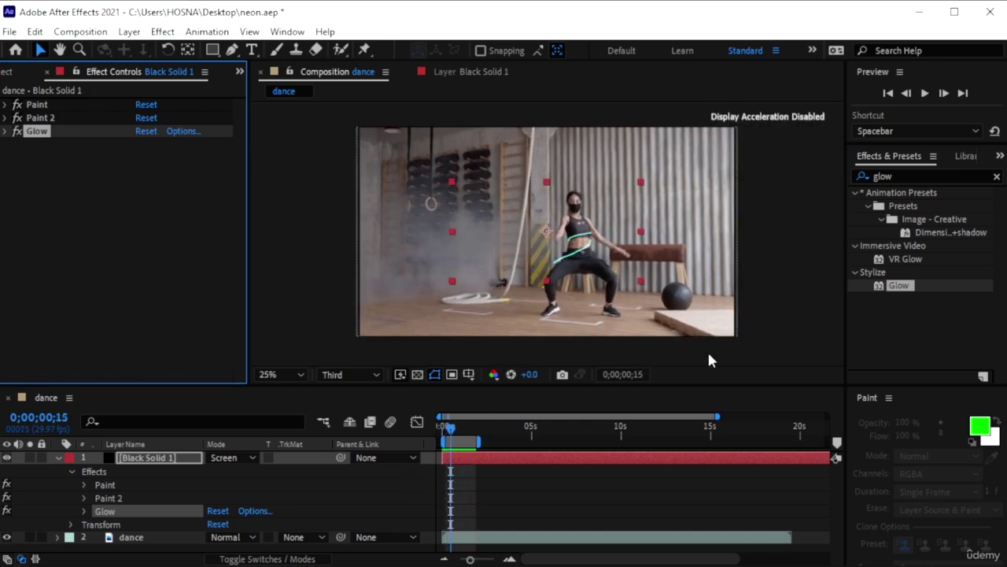
pyautogui.press('h')
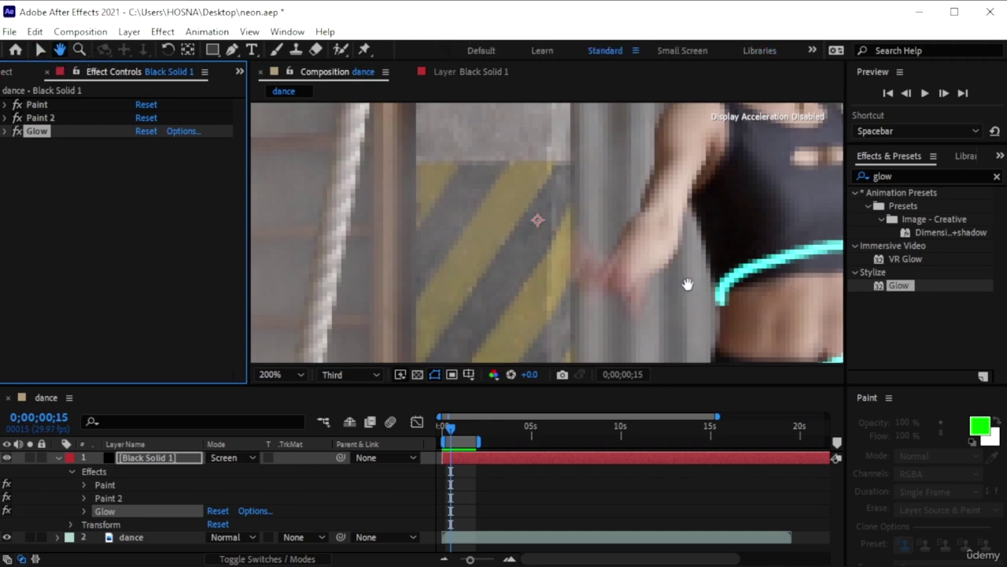
pyautogui.moveTo(687, 284); pyautogui.dragTo(338, 123)
pyautogui.moveTo(719, 238); pyautogui.dragTo(562, 139)
pyautogui.moveTo(664, 288); pyautogui.dragTo(596, 196)
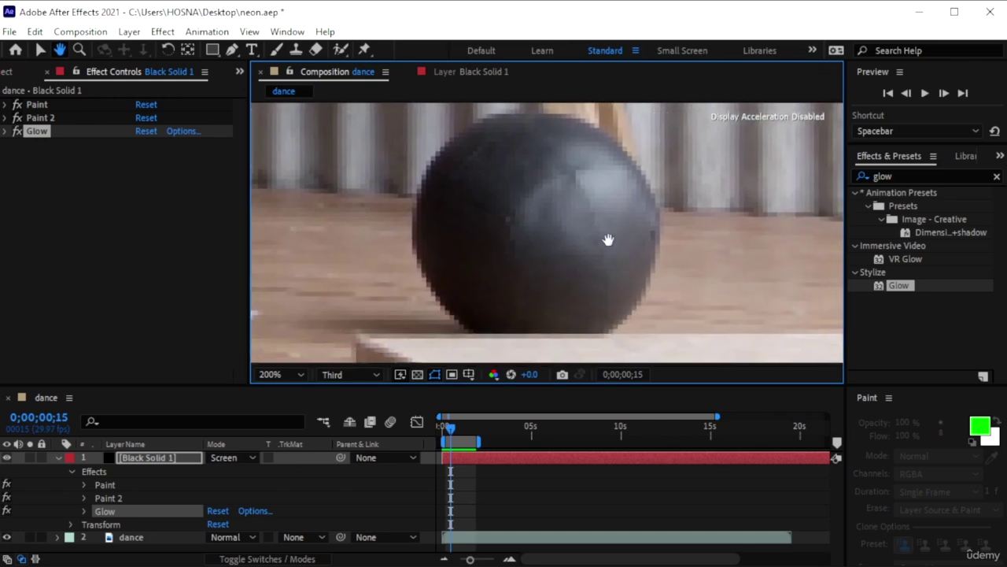
pyautogui.press('v')
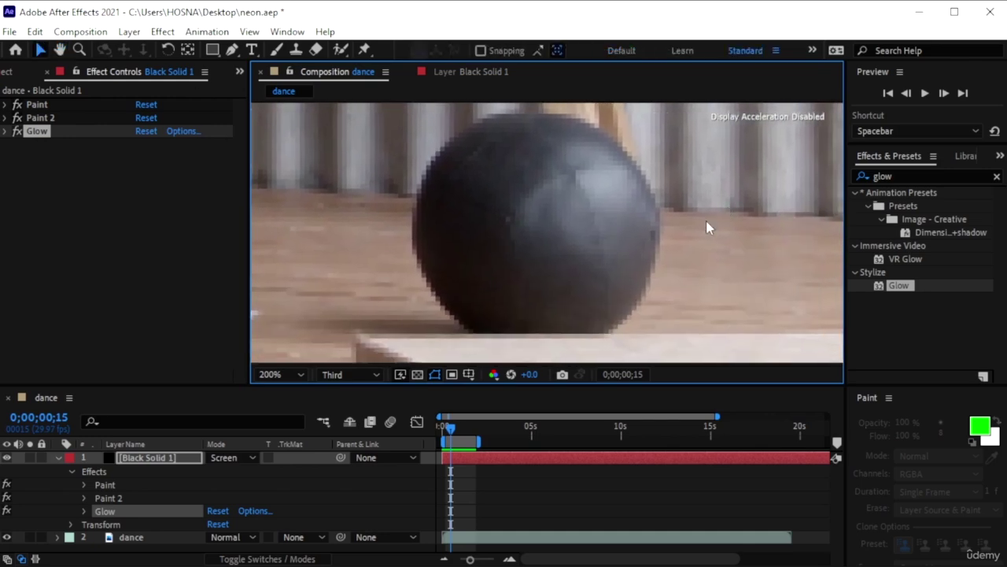
pyautogui.click(998, 179)
pyautogui.click(181, 463)
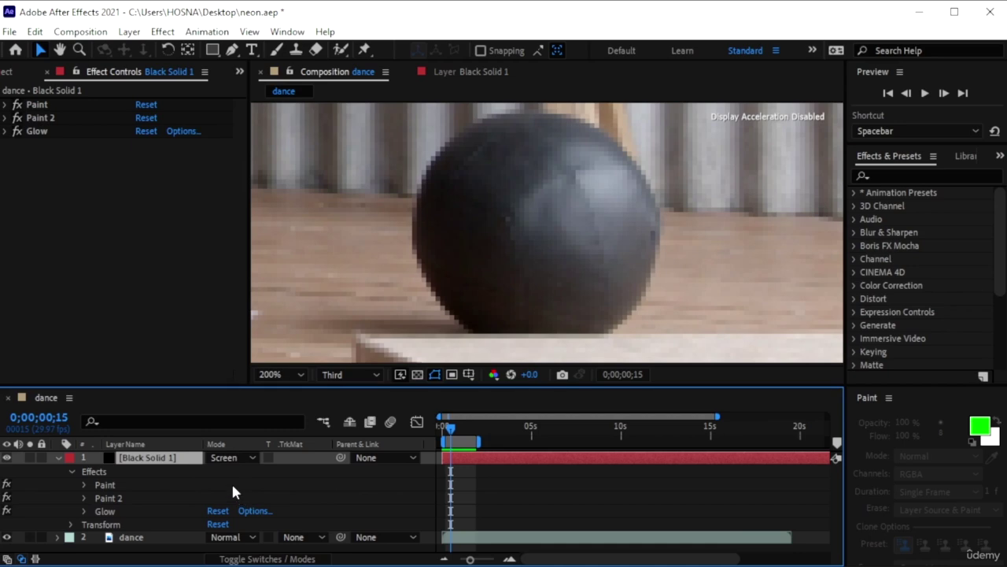
pyautogui.hotkey('ctrl', 'y')
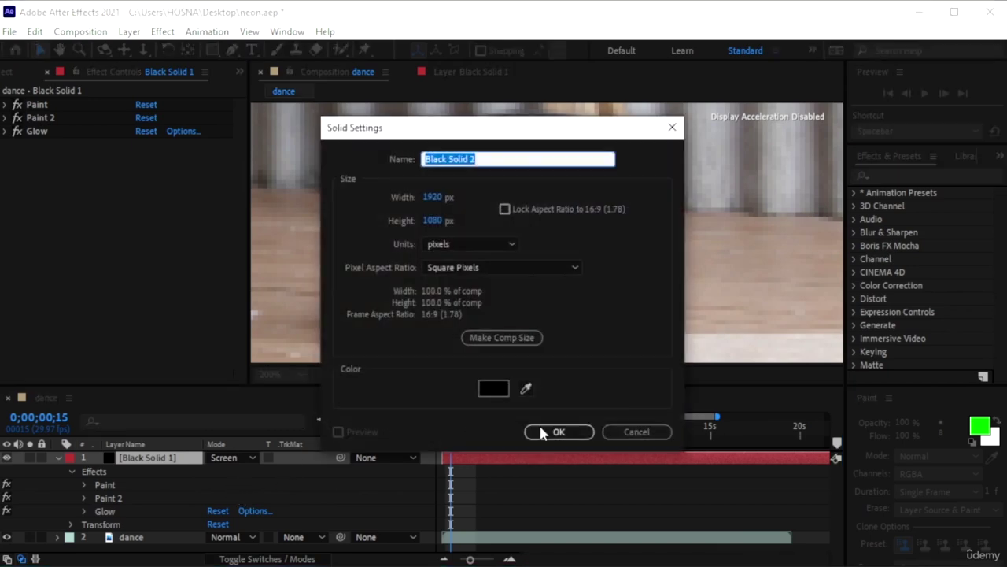
pyautogui.click(579, 435)
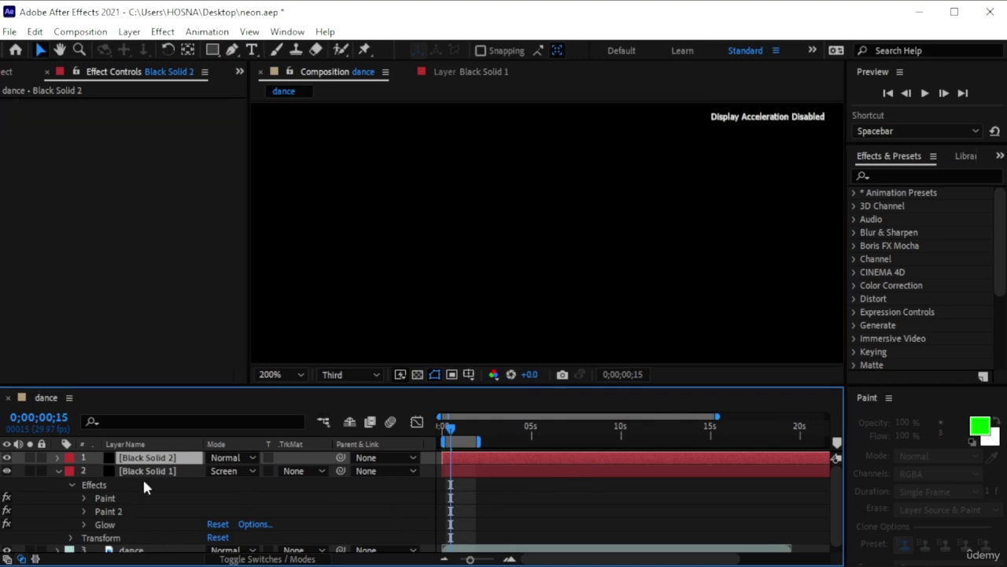
pyautogui.click(225, 457)
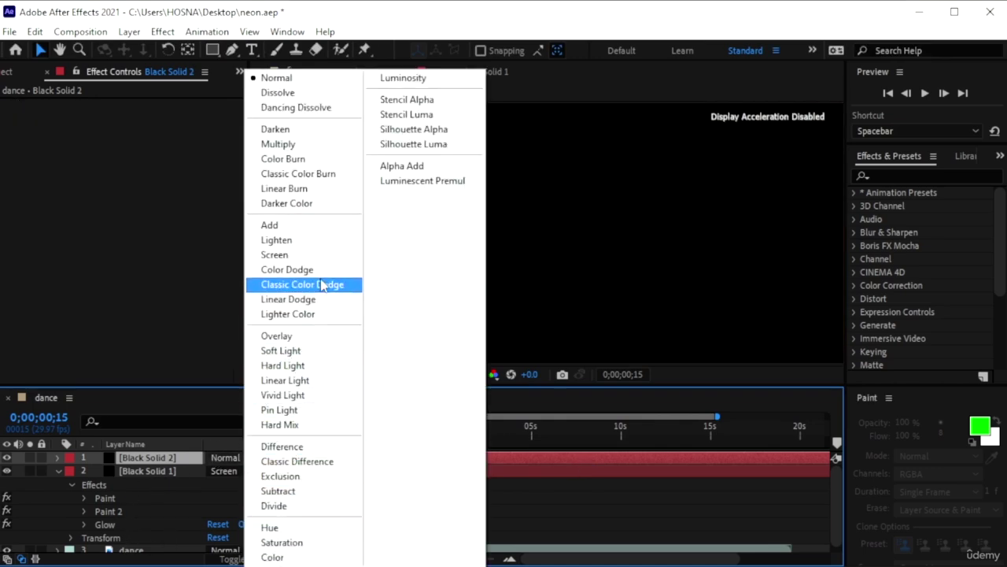
pyautogui.click(309, 256)
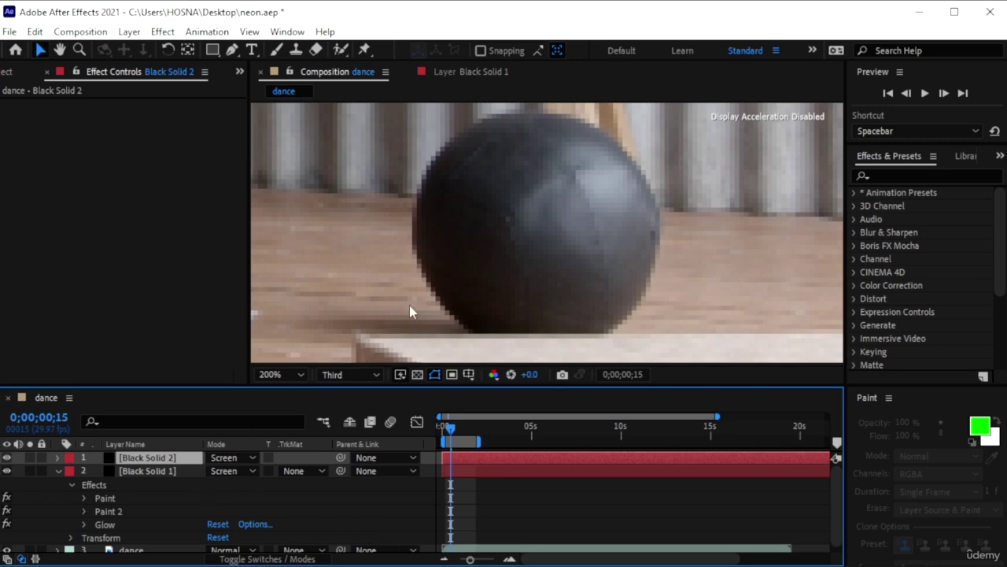
# Rename the Black Solid 1 layer as glow lines dance
pyautogui.click(170, 470)
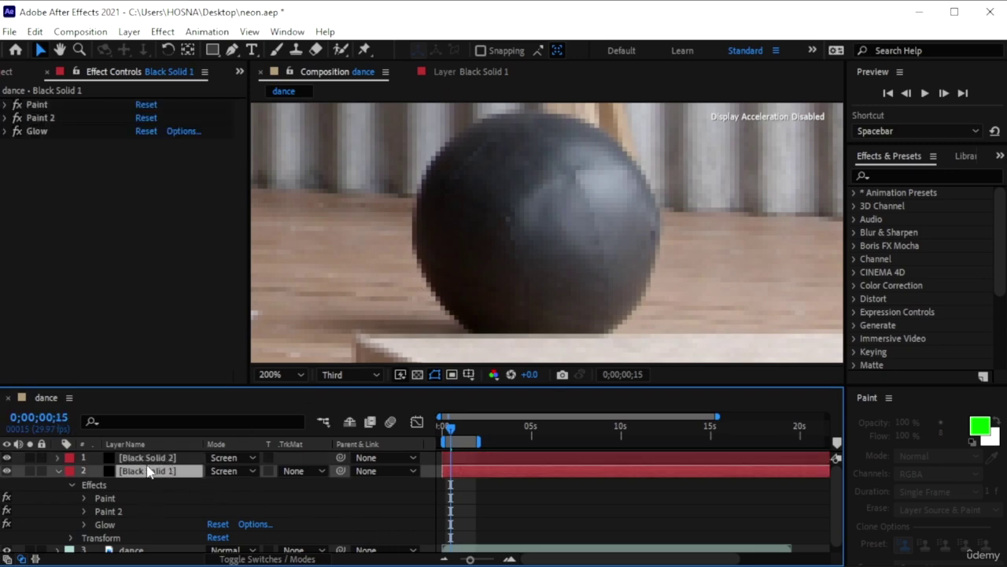
pyautogui.rightClick(150, 471)
pyautogui.click(191, 436)
pyautogui.write('B')
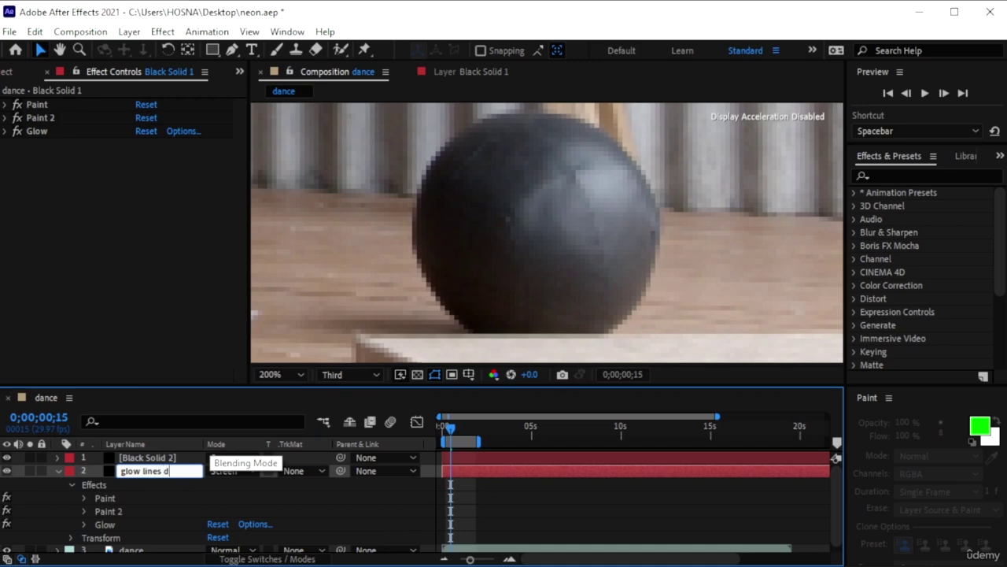
pyautogui.write('low lines dance')
pyautogui.press('Return')
# Rename the Black Solid 2 layer as ball and hide it
pyautogui.click(177, 458)
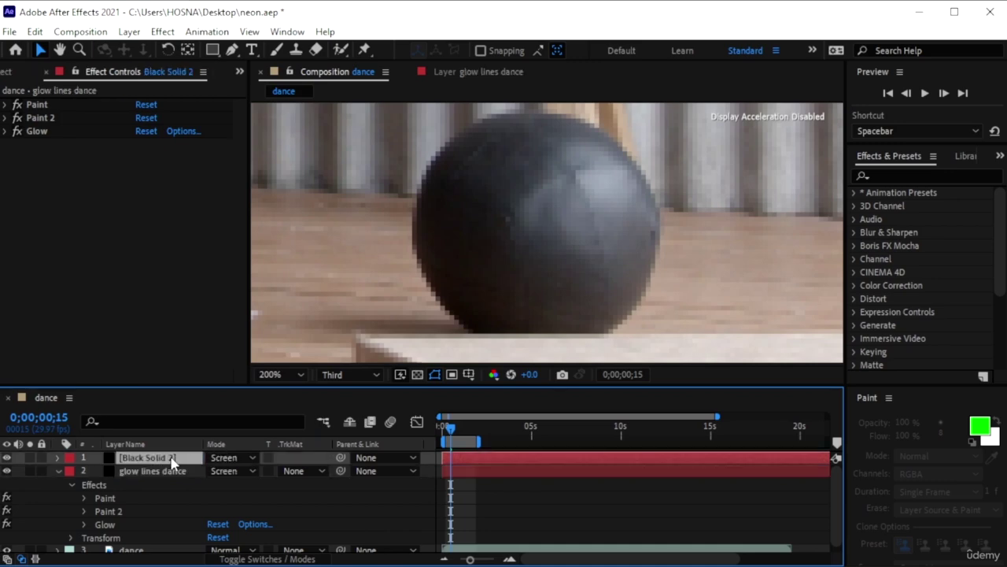
pyautogui.rightClick(177, 458)
pyautogui.click(232, 432)
pyautogui.write('ball')
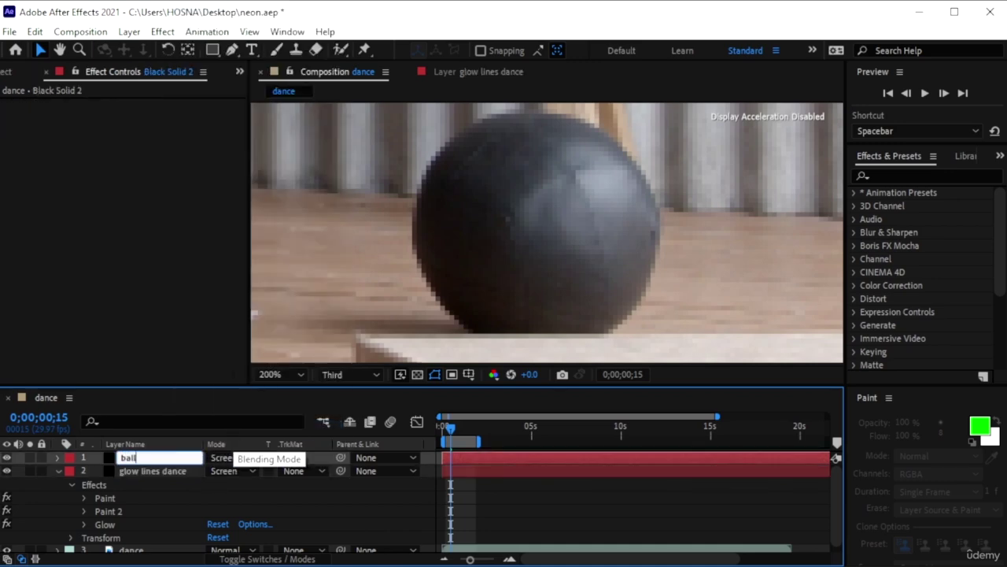
pyautogui.press('Return')
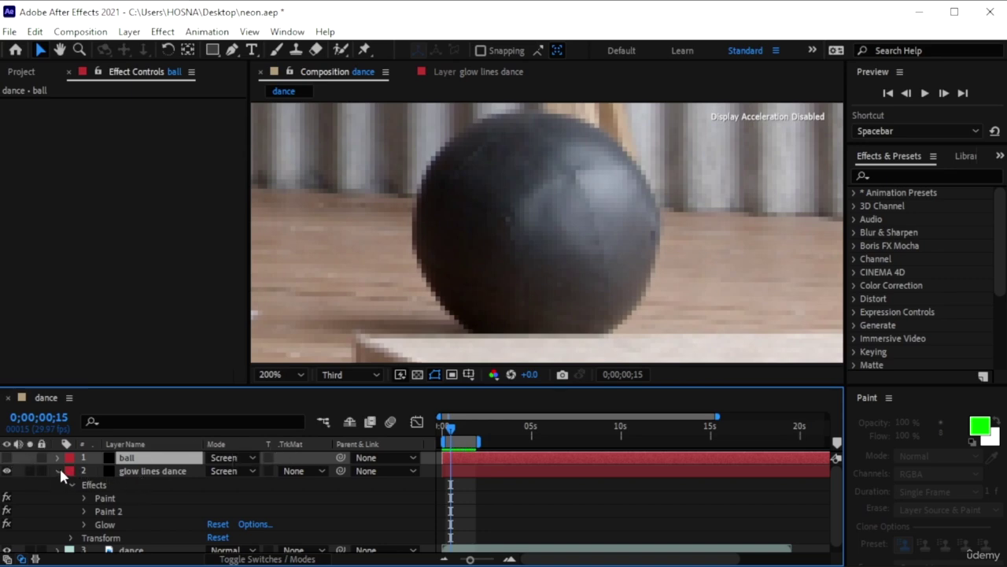
# Collapse the glow lines dance layer and open the dance footage layer in its own layer view
pyautogui.click(59, 469)
pyautogui.click(122, 483)
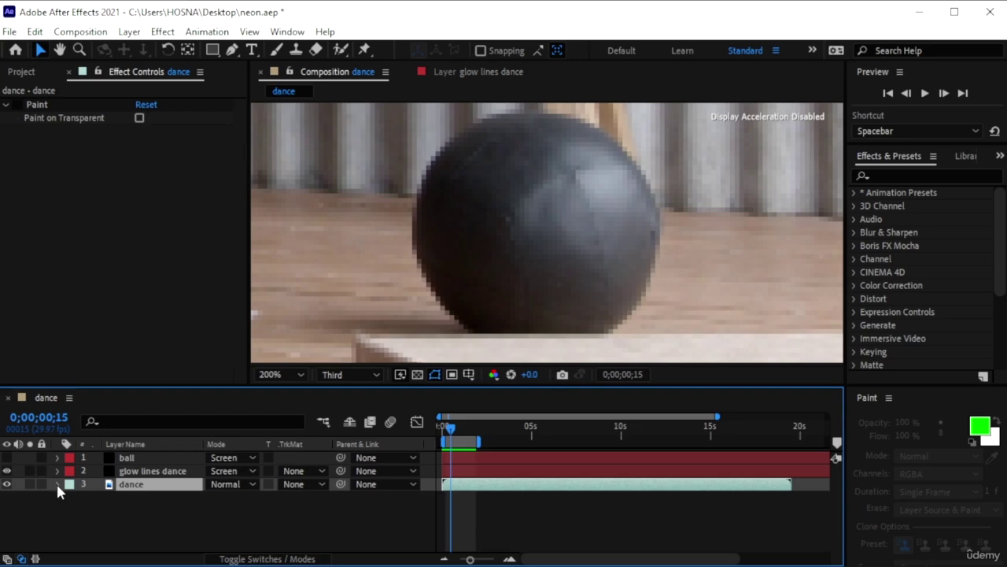
pyautogui.click(408, 72)
pyautogui.doubleClick(147, 486)
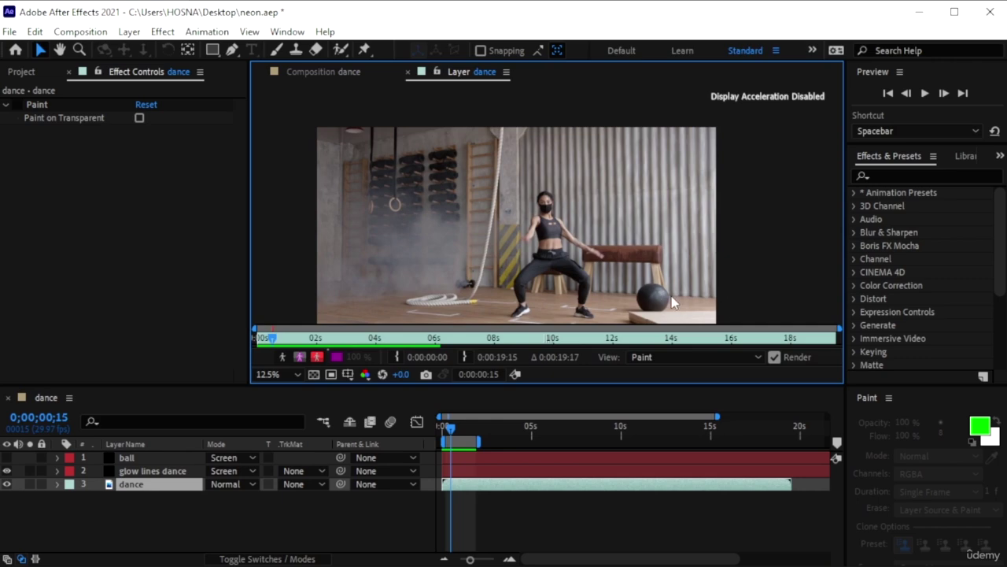
# Magnify the dance layer to 100% on the black ball beside the dancer and return to the first frame
pyautogui.scroll(1, 675, 296)
pyautogui.click(79, 50)
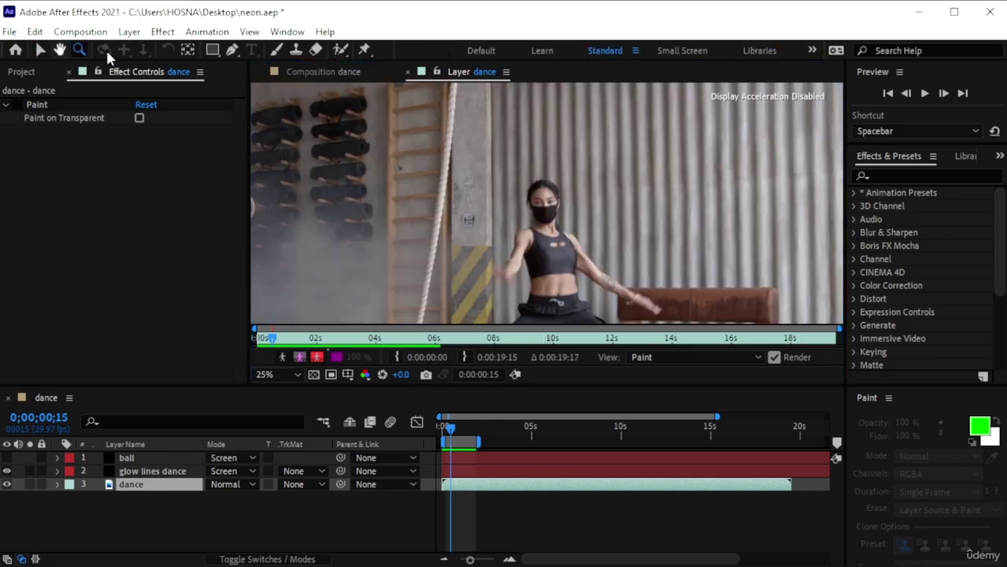
pyautogui.keyDown('alt'); pyautogui.click(594, 241); pyautogui.keyUp('alt')
pyautogui.keyDown('alt'); pyautogui.click(593, 241); pyautogui.keyUp('alt')
pyautogui.click(604, 260)
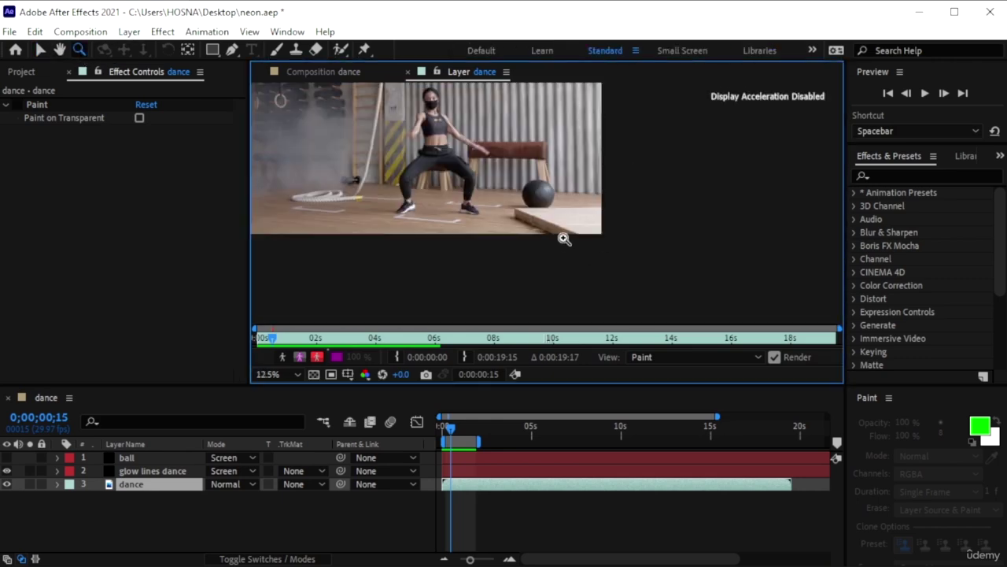
pyautogui.click(545, 201)
pyautogui.click(547, 202)
pyautogui.click(563, 198)
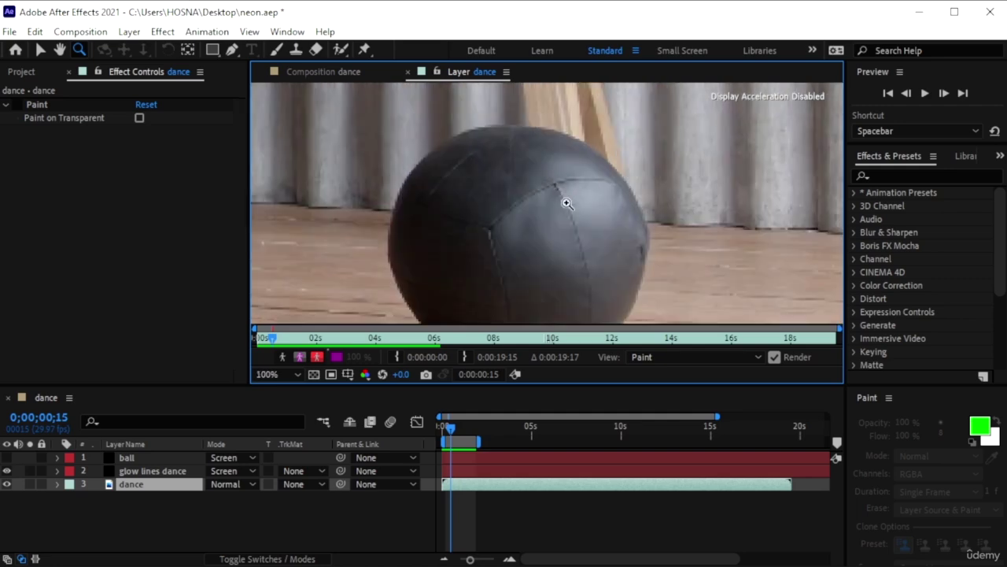
pyautogui.press('h')
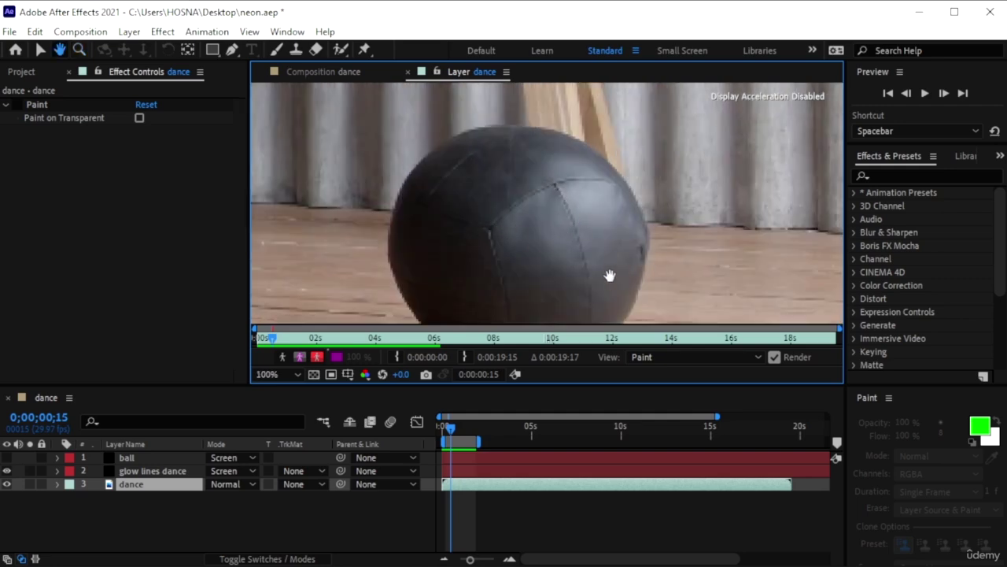
pyautogui.moveTo(606, 266); pyautogui.dragTo(608, 230)
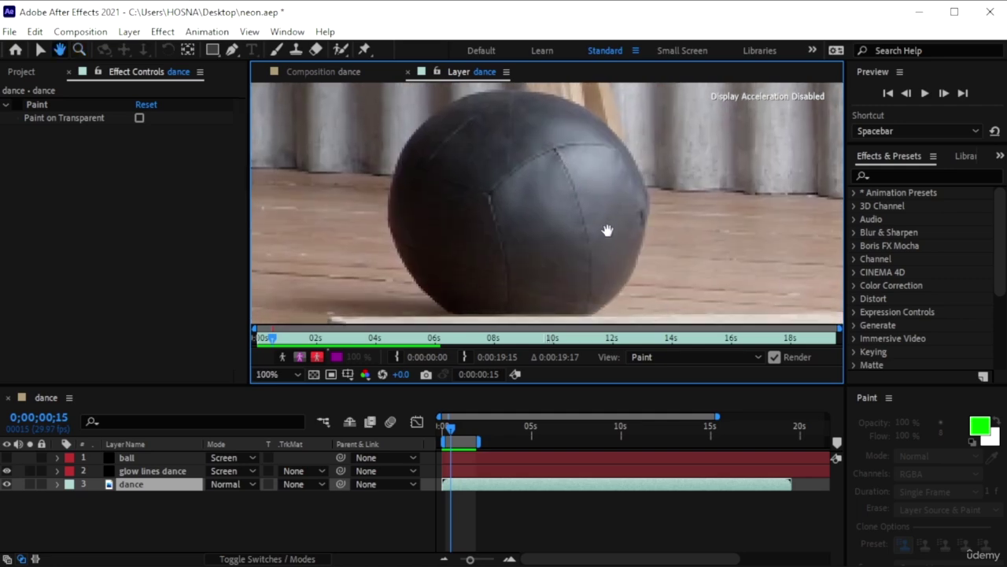
pyautogui.moveTo(450, 431); pyautogui.dragTo(428, 429)
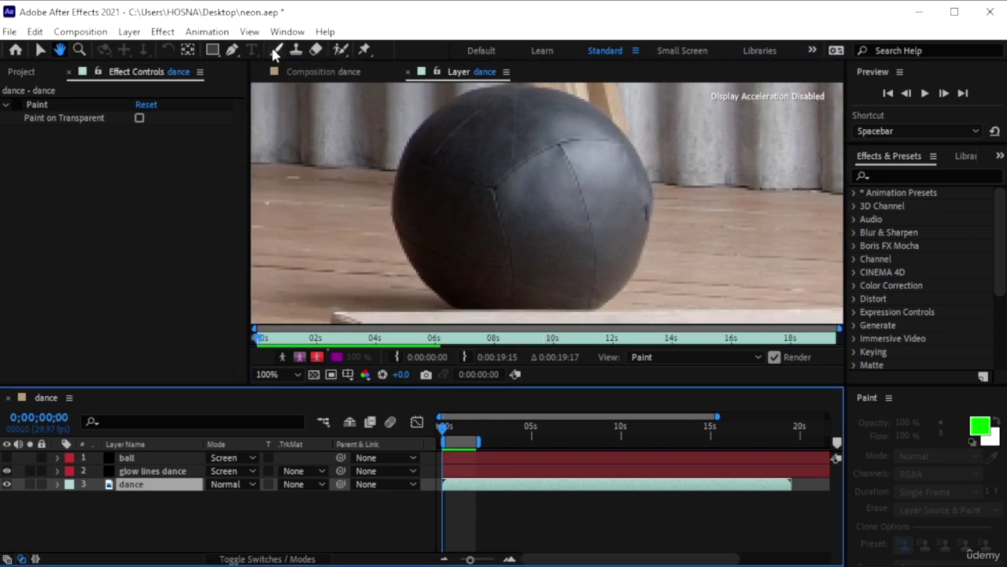
# Turn on the dance layer's Paint effect and expand it down to its list of brush strokes
pyautogui.click(276, 50)
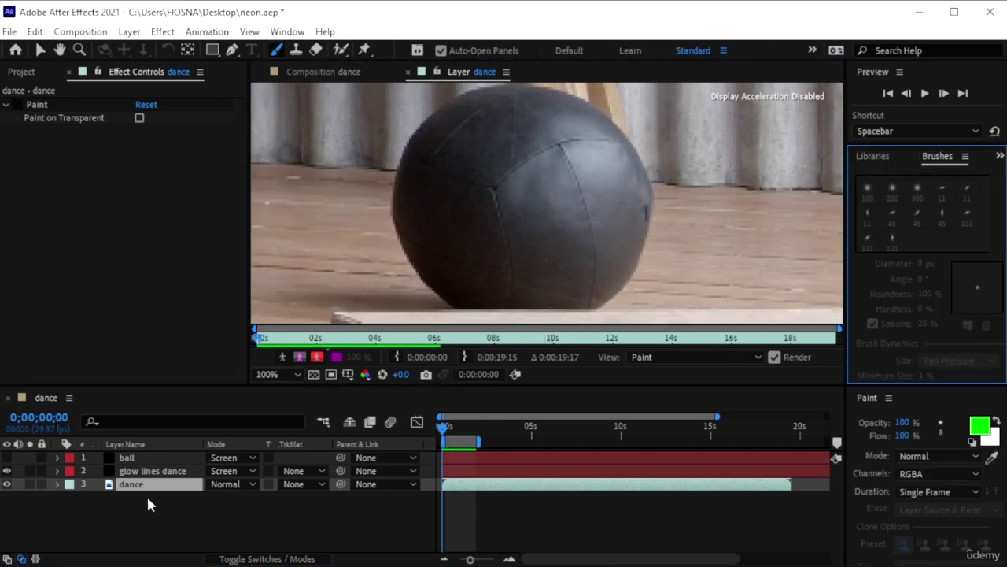
pyautogui.click(56, 483)
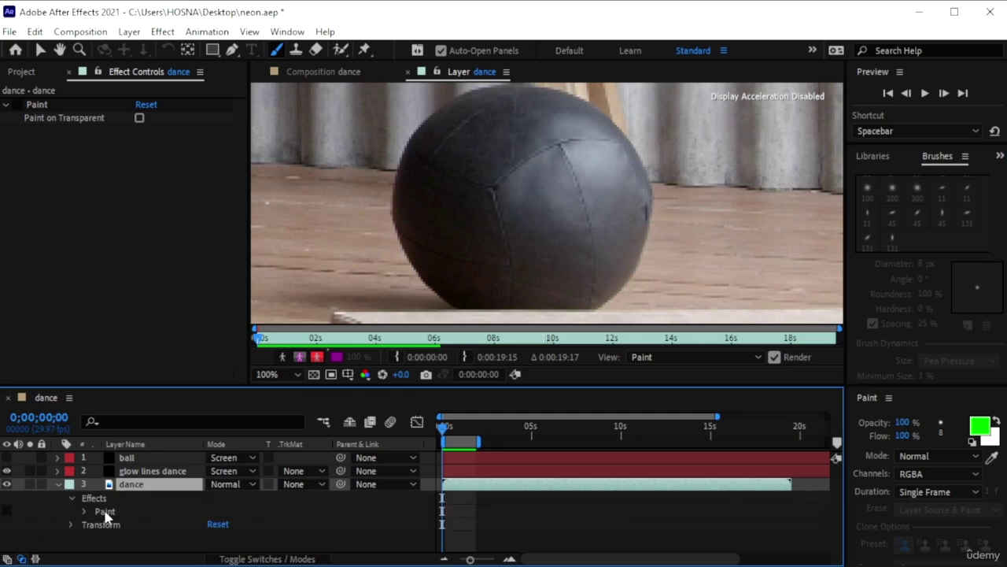
pyautogui.click(8, 520)
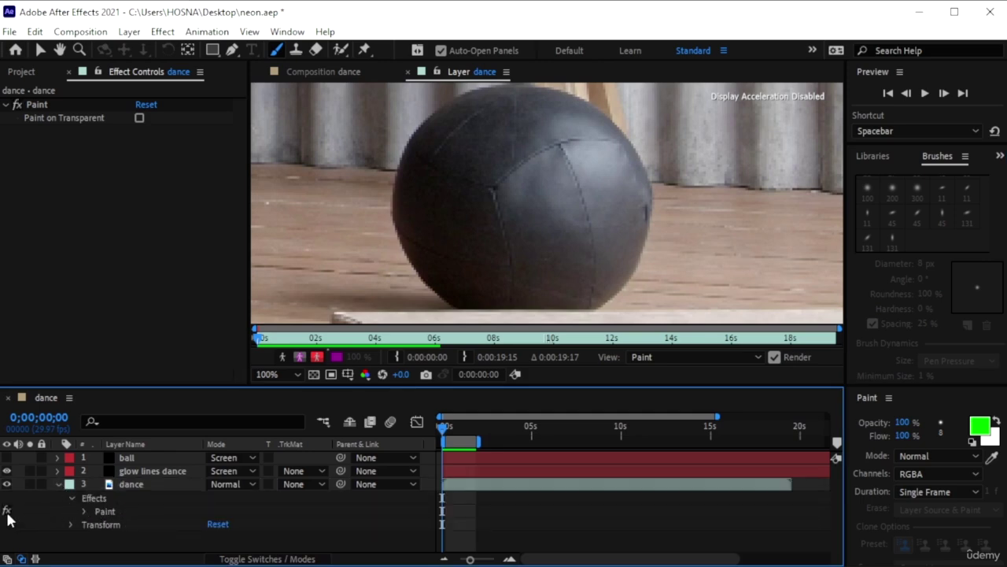
pyautogui.click(83, 511)
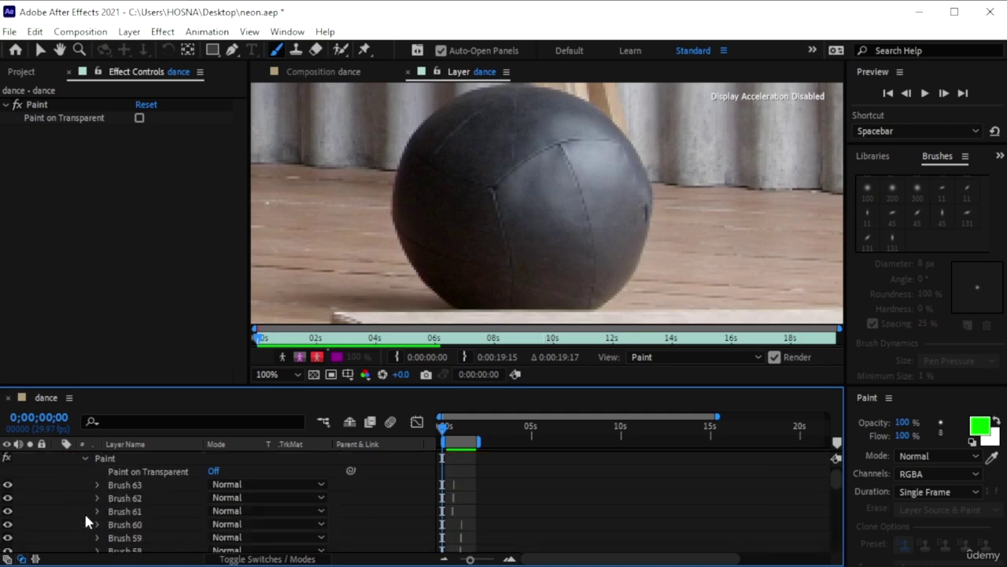
pyautogui.click(156, 487)
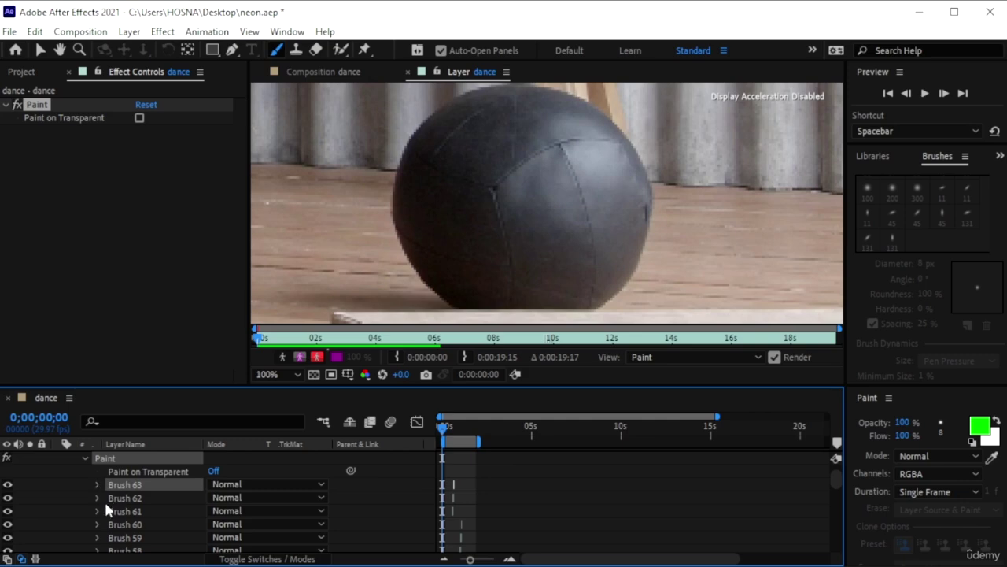
# Delete the hidden ball layer and collapse the dance layer's effects
pyautogui.scroll(3, 103, 500)
pyautogui.click(130, 458)
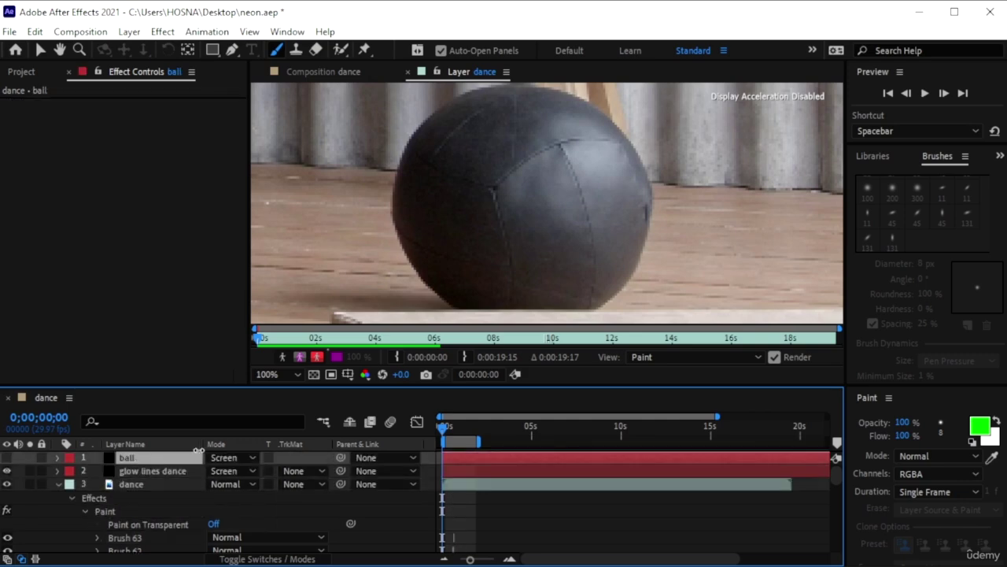
pyautogui.press('Delete')
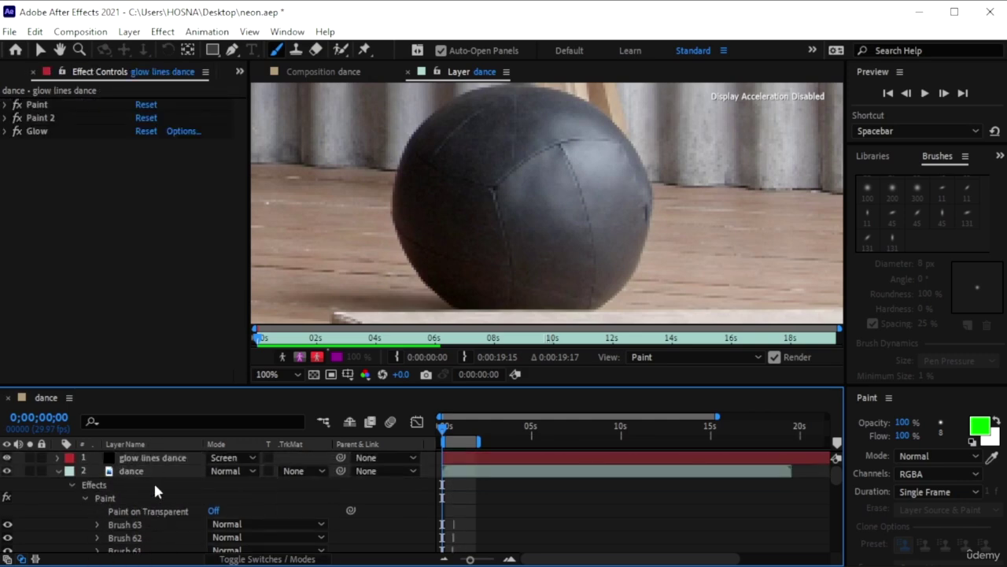
pyautogui.click(85, 497)
pyautogui.click(71, 484)
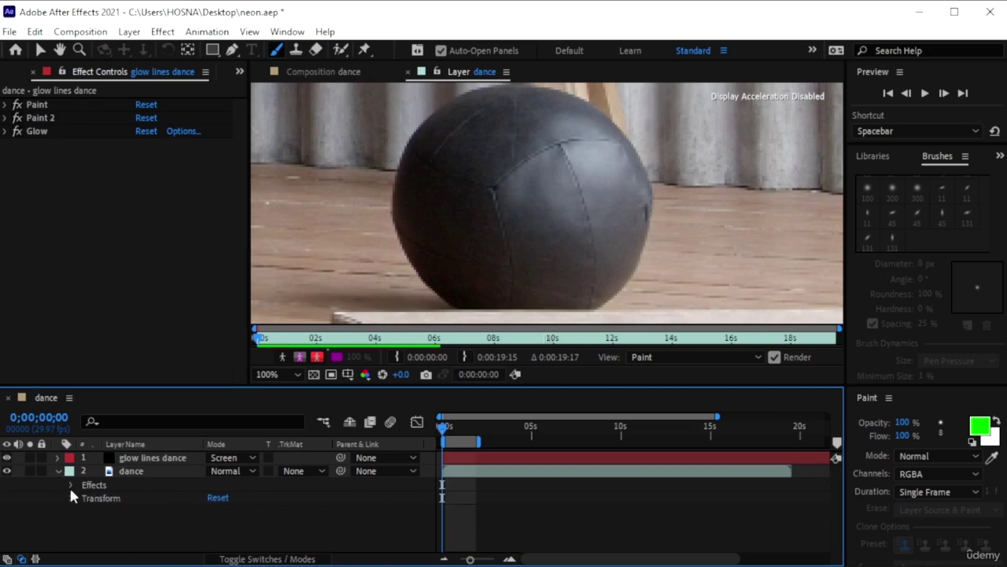
# Draw a closed mask around the black ball on the dance layer with the Pen tool, using curved sides and a straight base
pyautogui.click(130, 471)
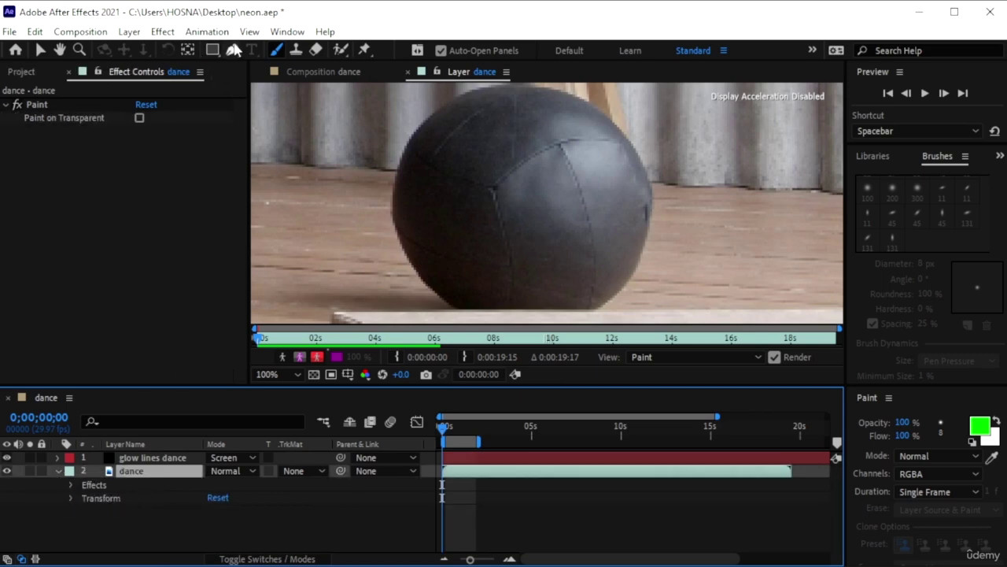
pyautogui.click(232, 50)
pyautogui.click(213, 50)
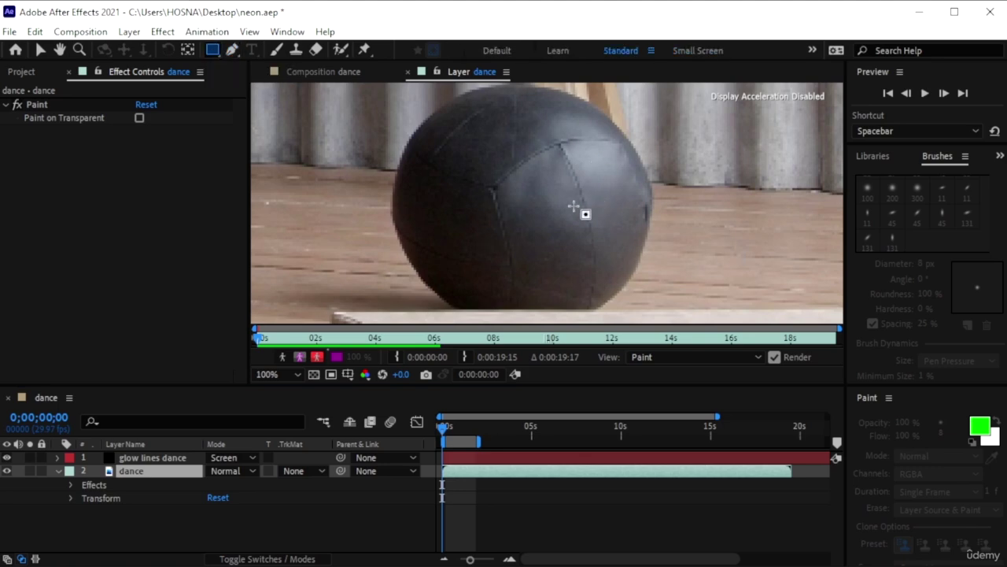
pyautogui.click(232, 51)
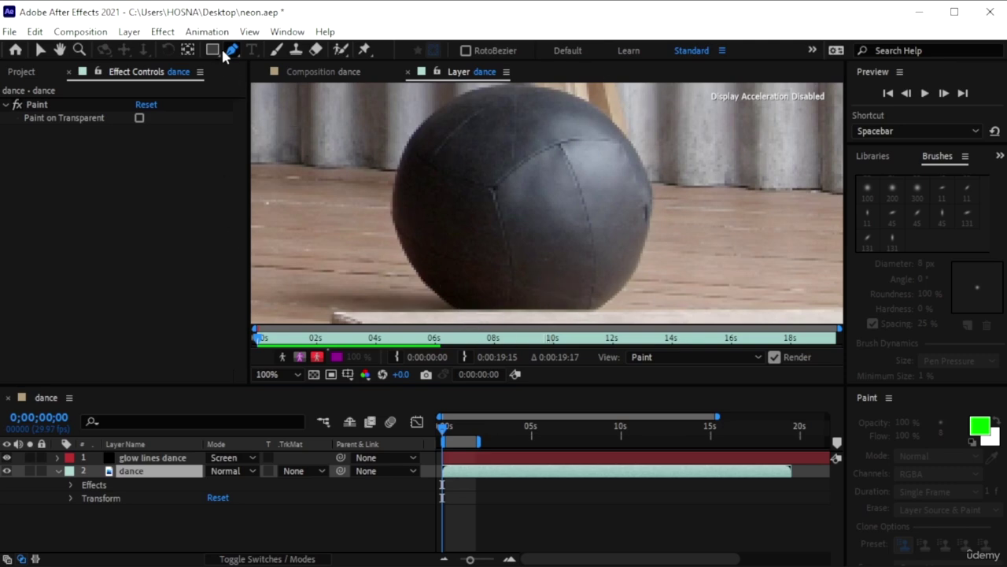
pyautogui.click(457, 310)
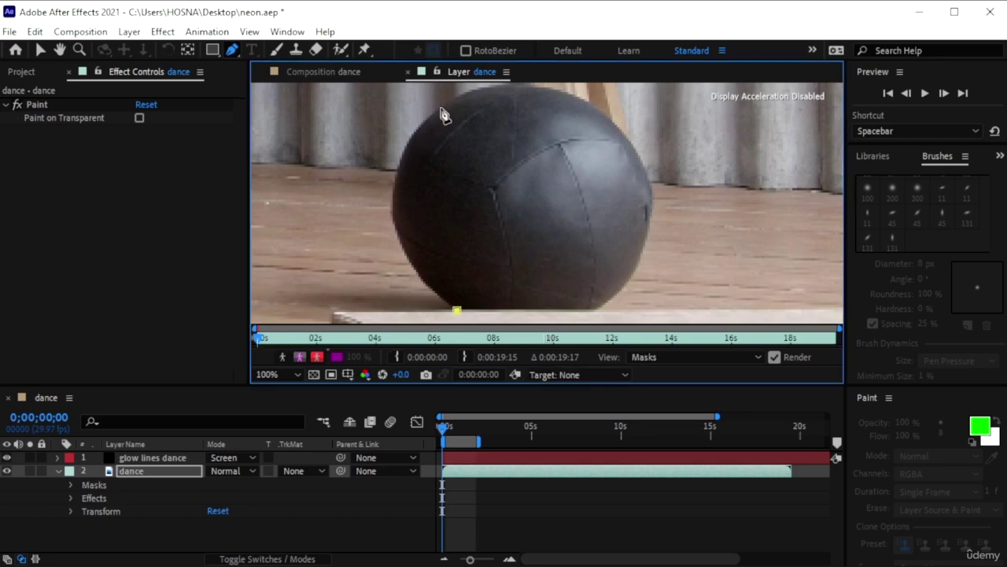
pyautogui.moveTo(394, 183); pyautogui.dragTo(401, 91)
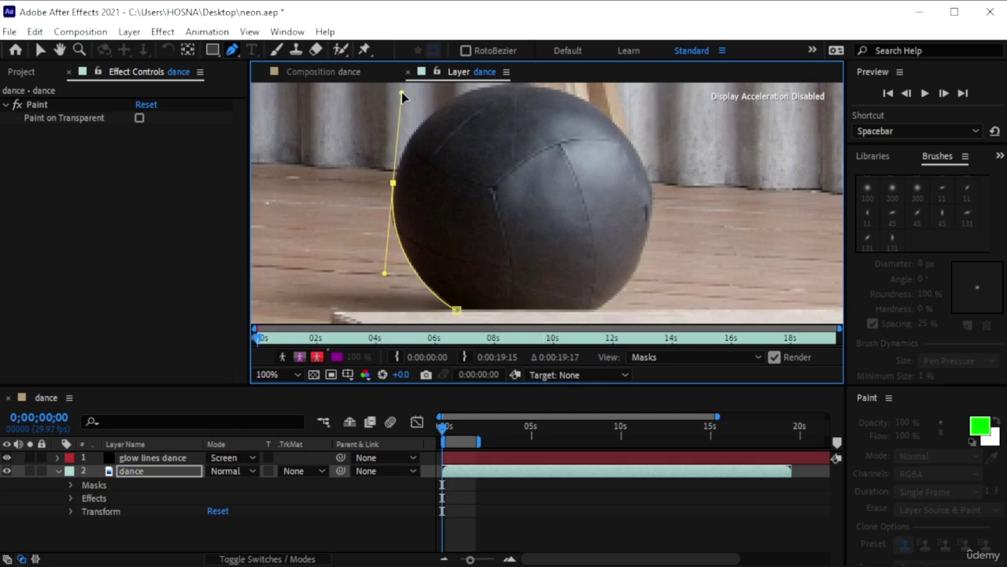
pyautogui.moveTo(621, 129); pyautogui.dragTo(698, 217)
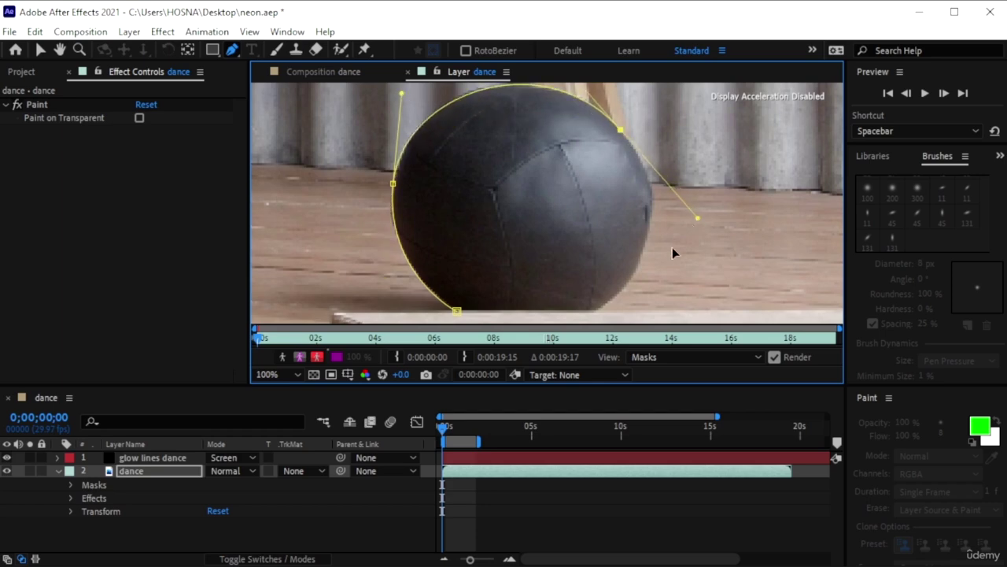
pyautogui.scroll(-2, 590, 324)
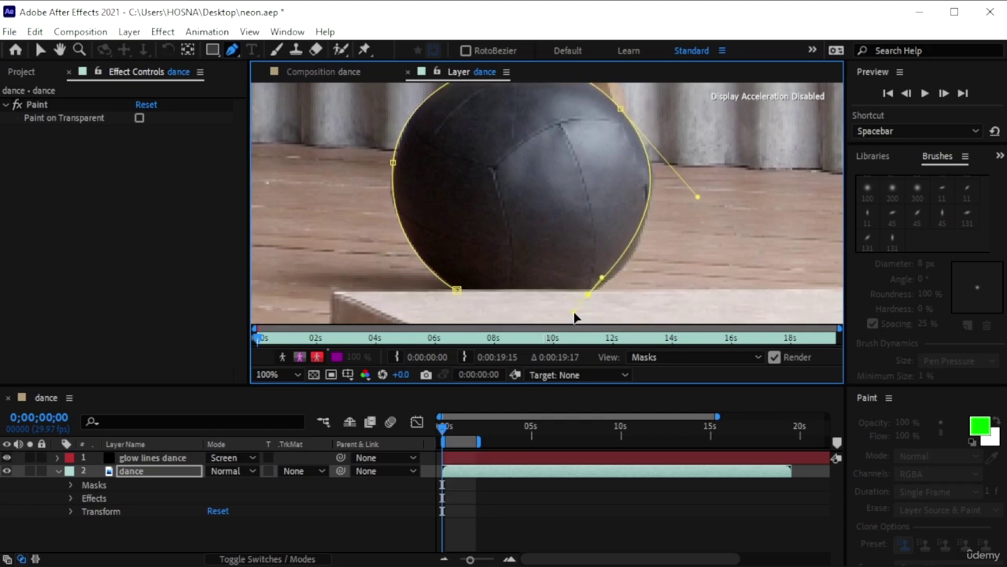
pyautogui.moveTo(588, 293); pyautogui.dragTo(561, 293)
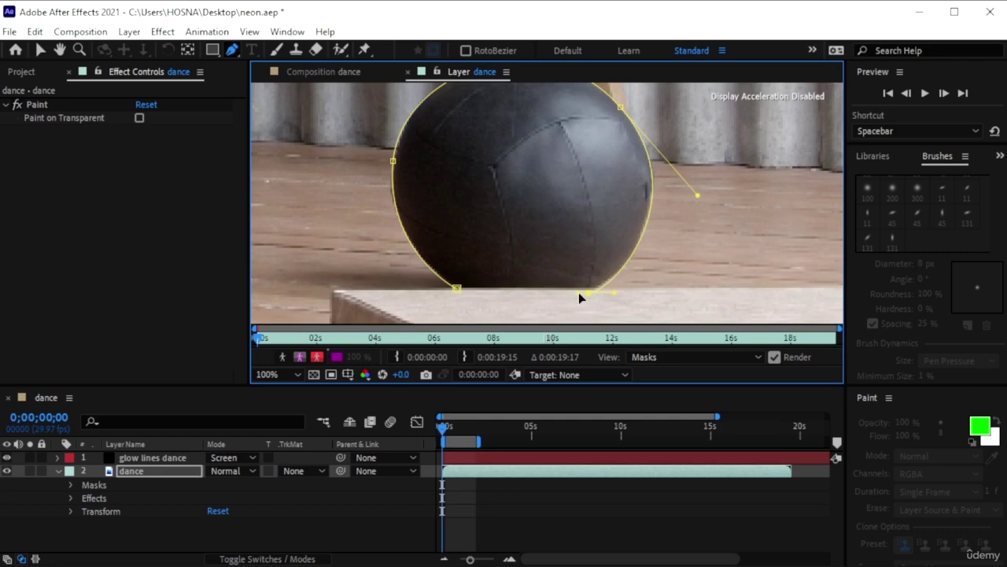
pyautogui.click(458, 289)
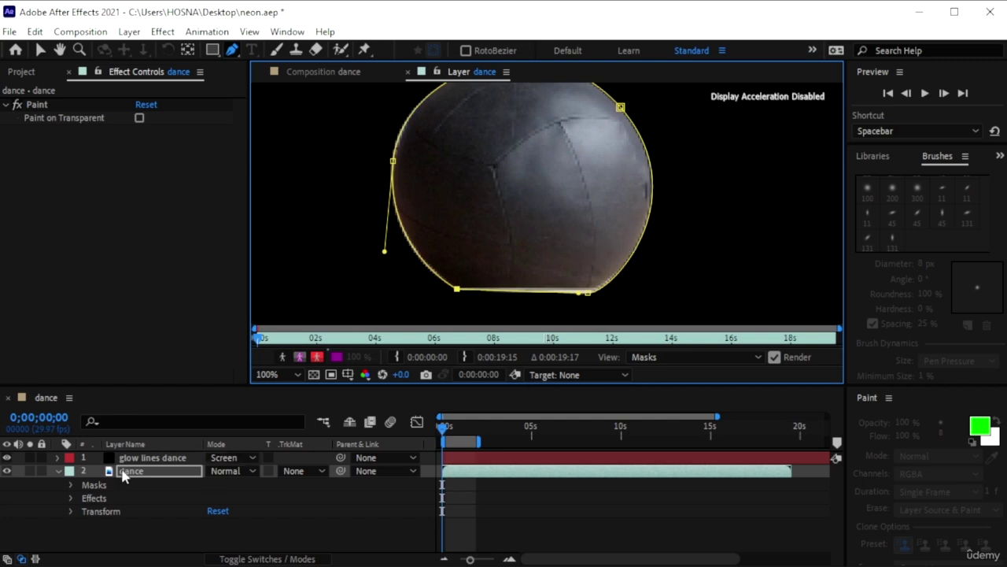
# Examine the path, feather, opacity and expansion properties of the dance layer's new mask
pyautogui.click(70, 484)
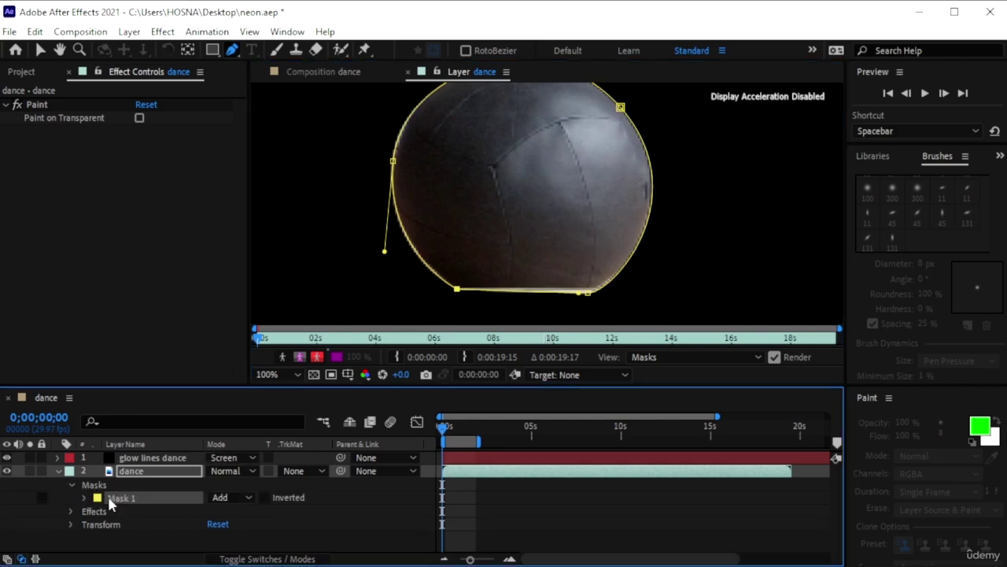
pyautogui.click(86, 497)
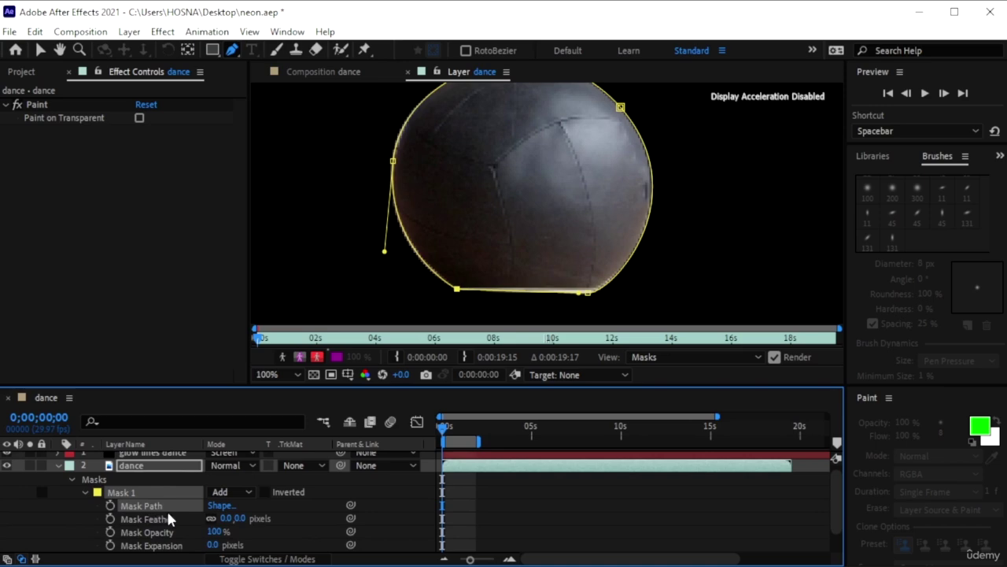
pyautogui.scroll(-1, 167, 507)
pyautogui.scroll(2, 167, 508)
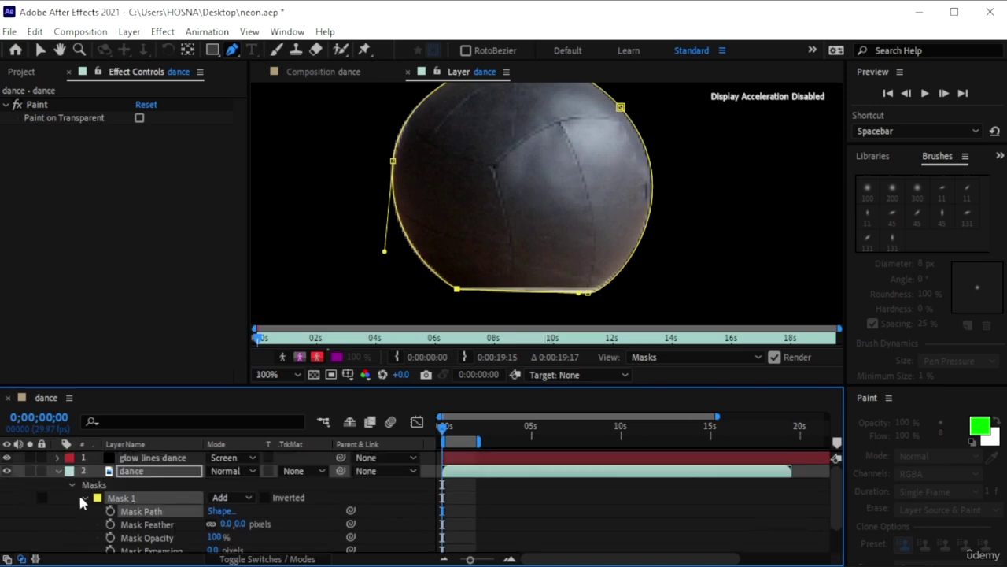
pyautogui.scroll(-1, 160, 516)
pyautogui.scroll(1, 174, 514)
pyautogui.click(71, 484)
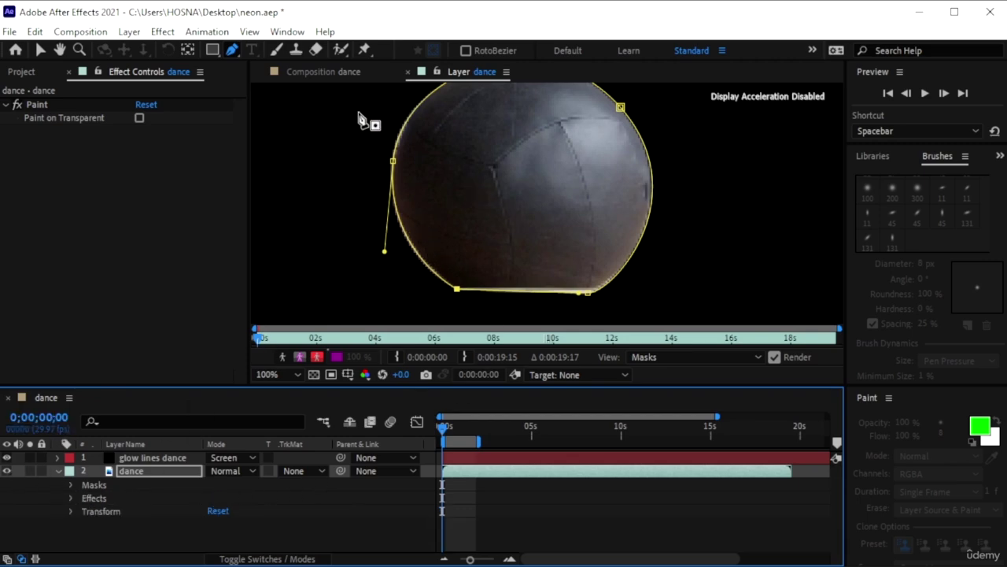
# Close the dance layer view and create a 1920 x 1080 px black solid named ball above the glow lines dance layer
pyautogui.click(329, 72)
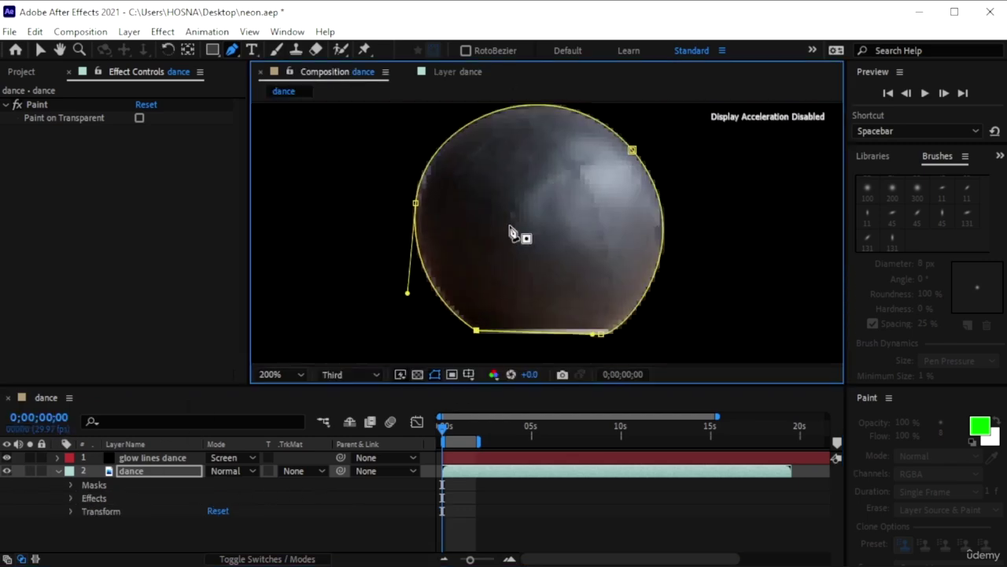
pyautogui.click(408, 72)
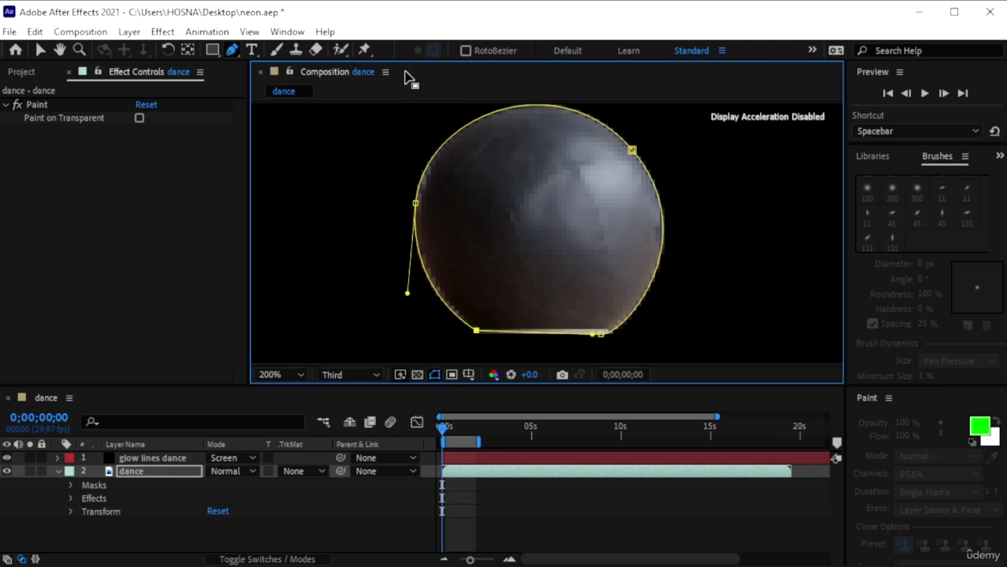
pyautogui.click(154, 457)
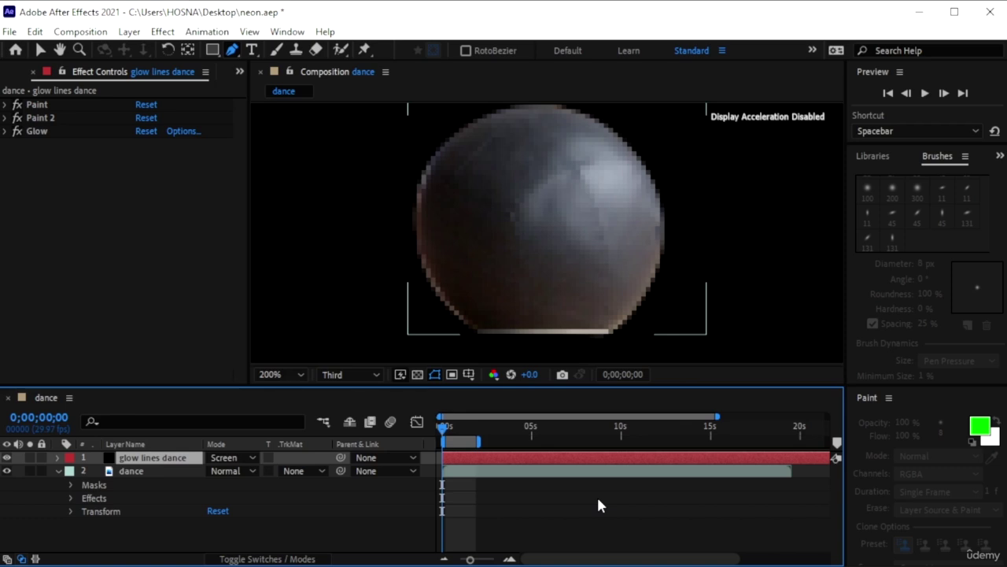
pyautogui.hotkey('ctrl', 'y')
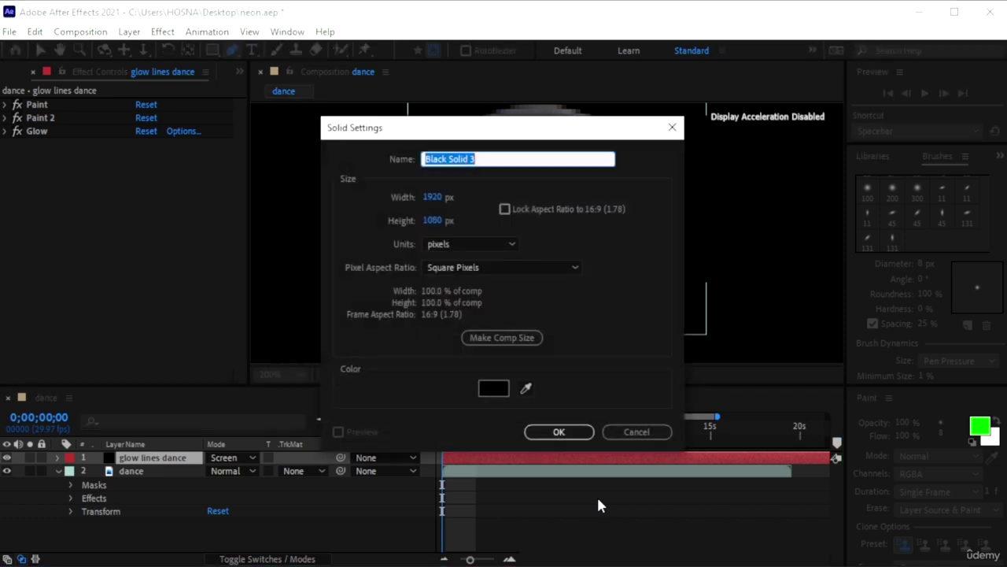
pyautogui.write('ball')
pyautogui.press('Return')
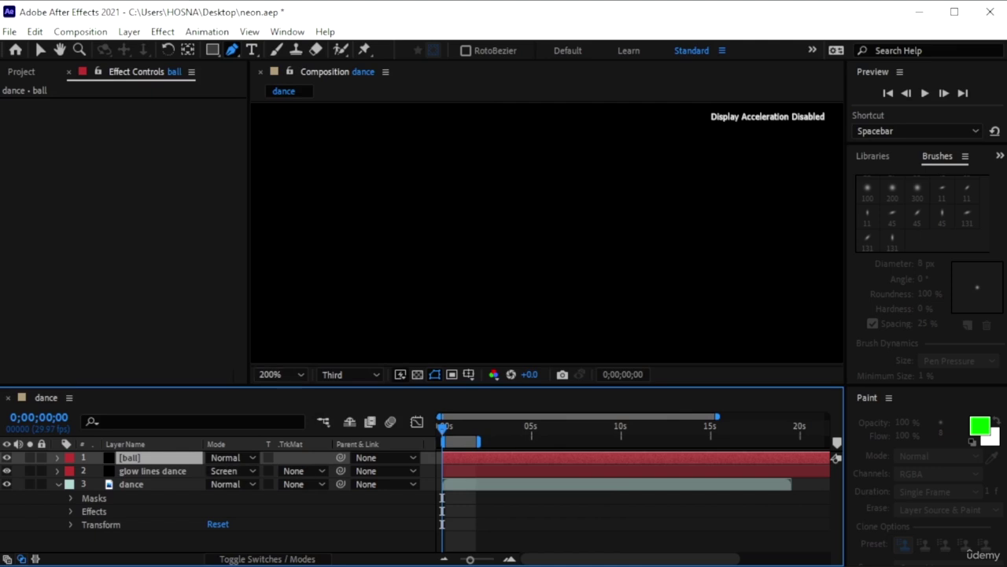
# Copy the ball-shaped mask from the dance layer and paste it onto the new ball solid
pyautogui.click(88, 501)
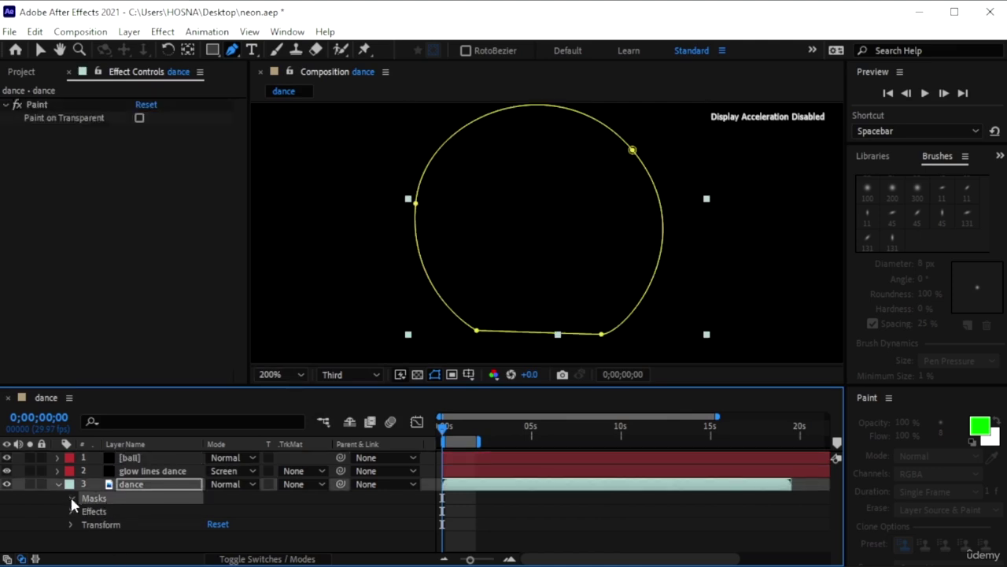
pyautogui.click(70, 497)
pyautogui.click(88, 495)
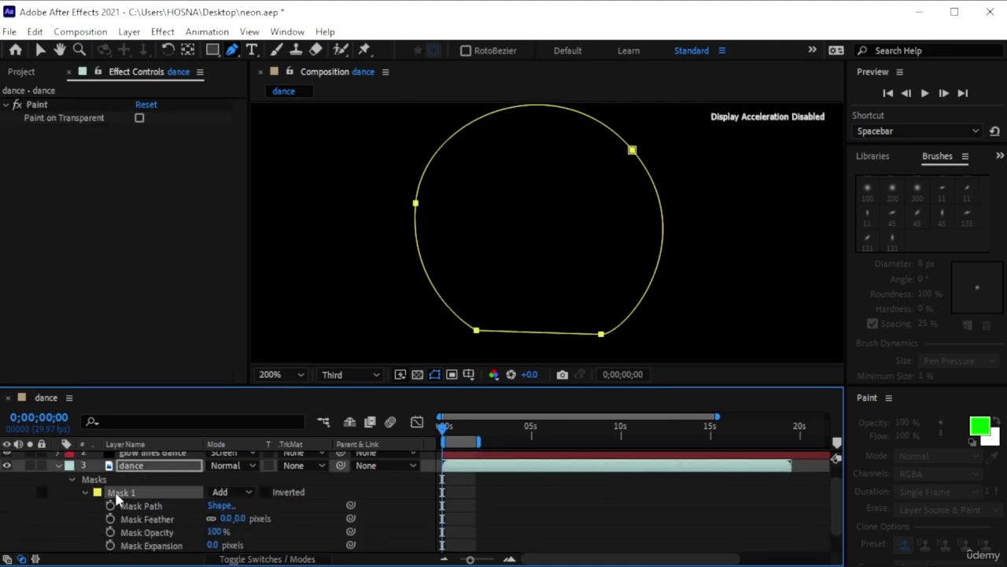
pyautogui.scroll(1, 111, 496)
pyautogui.click(142, 472)
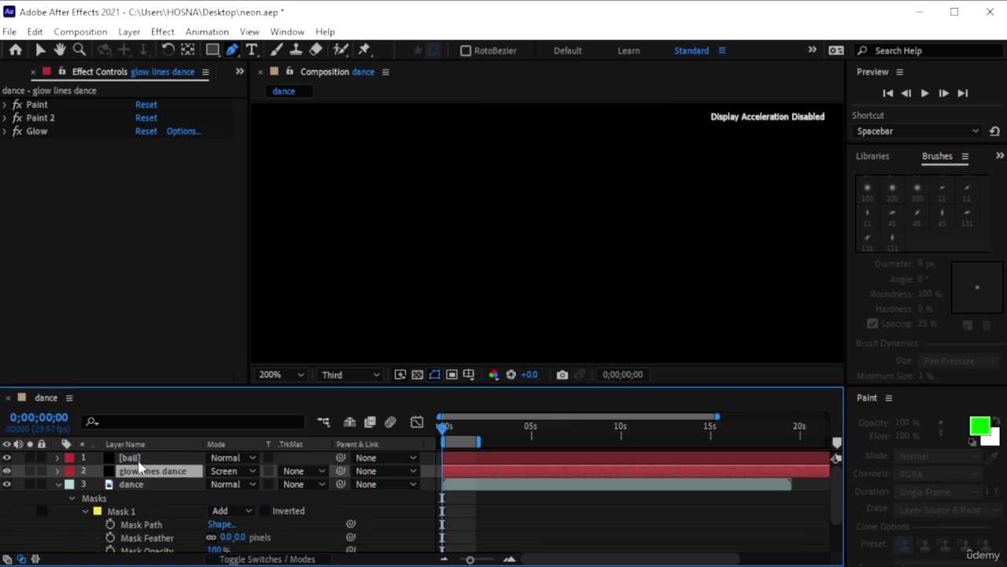
pyautogui.click(158, 463)
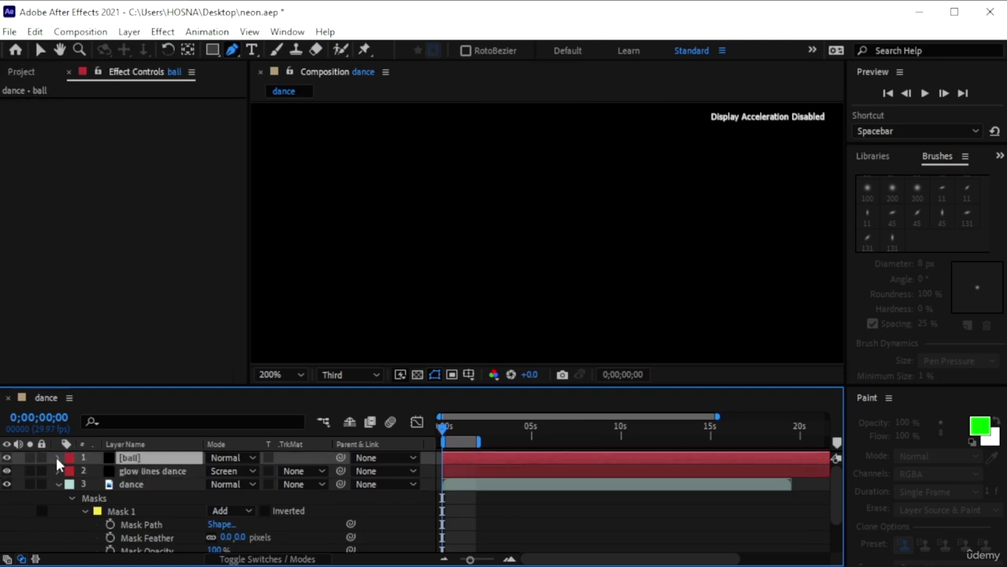
pyautogui.click(56, 456)
pyautogui.hotkey('ctrl', 'v')
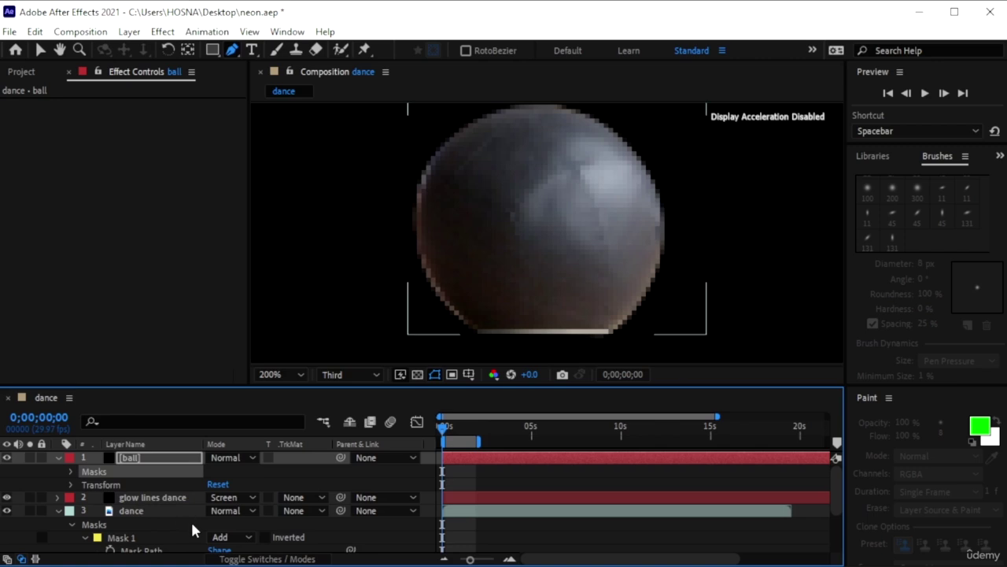
# Delete Mask 1 from the dance layer so that the full footage shows again
pyautogui.scroll(-3, 190, 520)
pyautogui.press('Return')
pyautogui.scroll(-3, 169, 533)
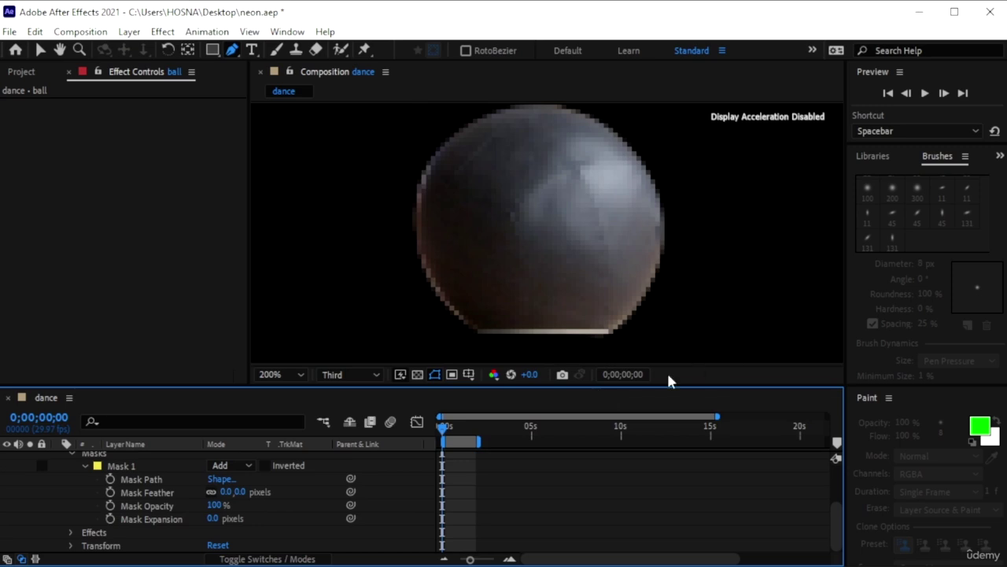
pyautogui.scroll(2, 142, 483)
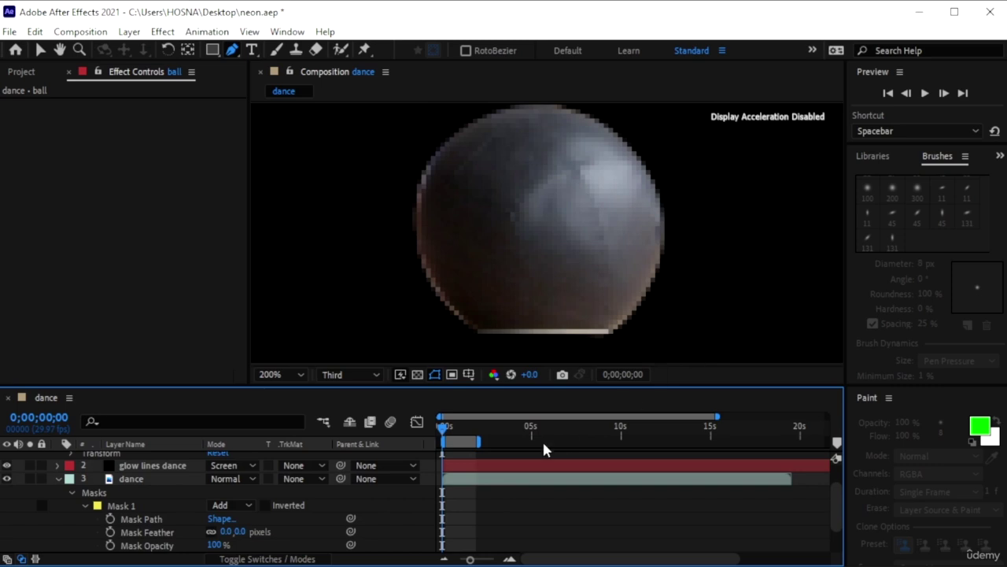
pyautogui.click(122, 504)
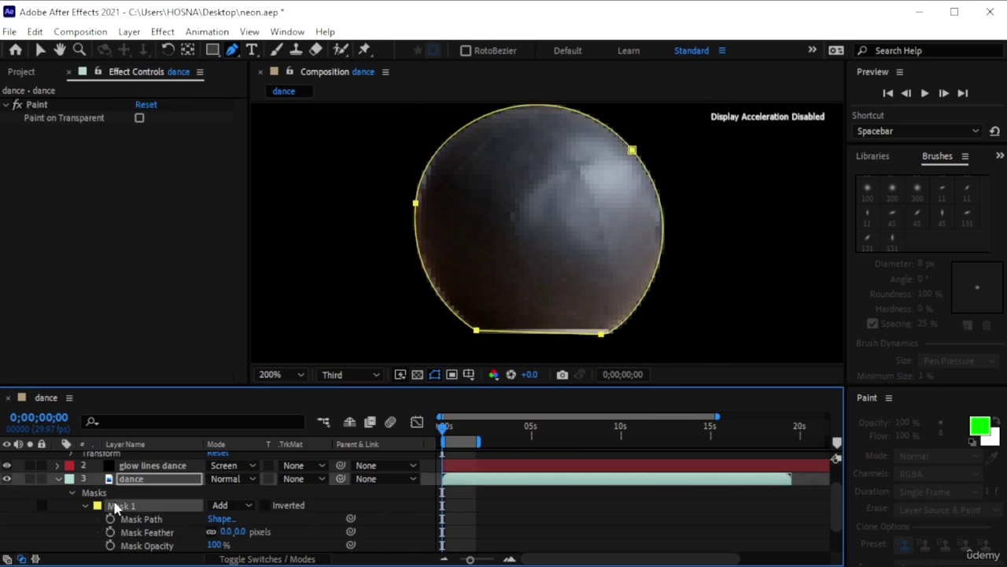
pyautogui.press('Delete')
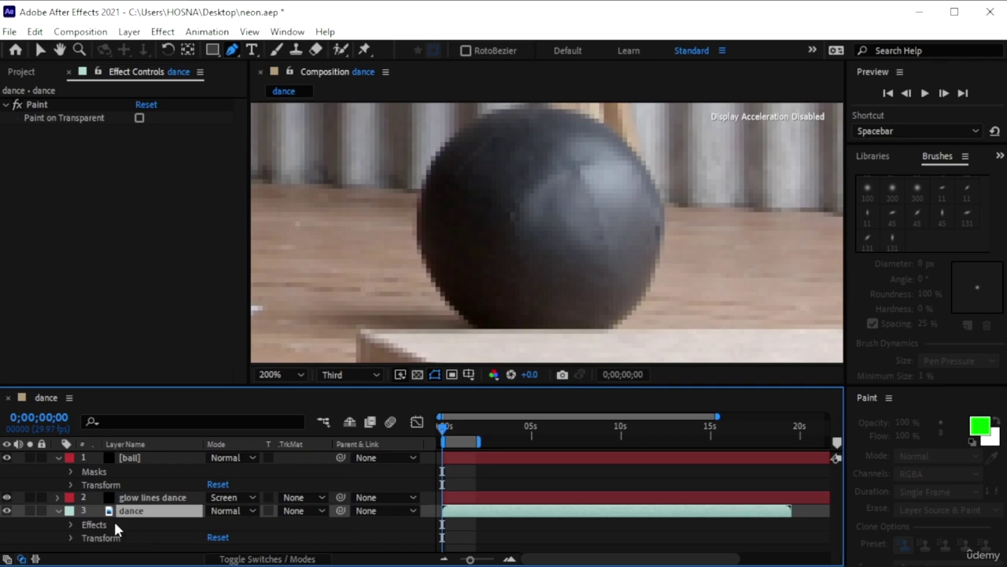
# Turn off the Paint effect on the dance layer and collapse the layer's properties
pyautogui.click(70, 522)
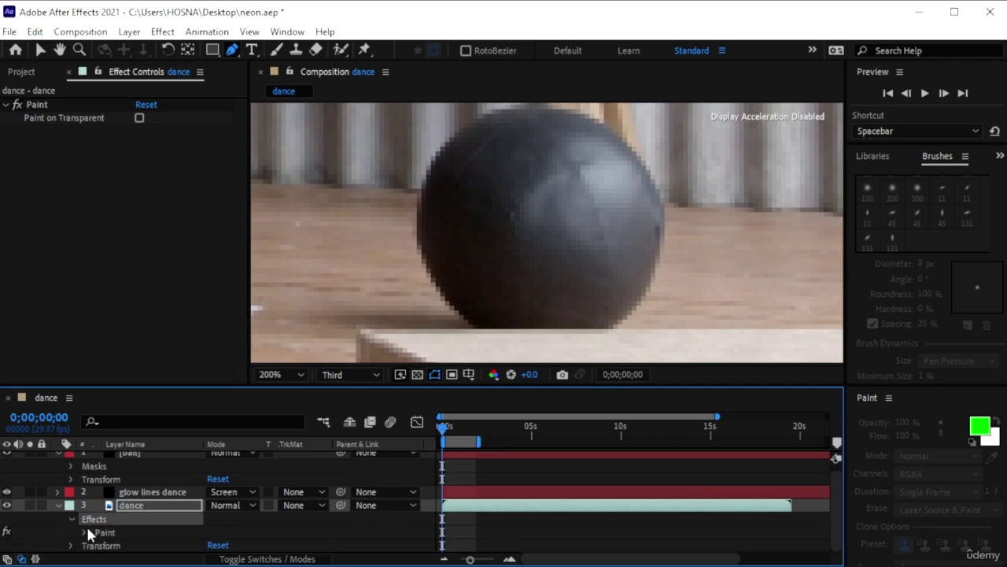
pyautogui.click(104, 532)
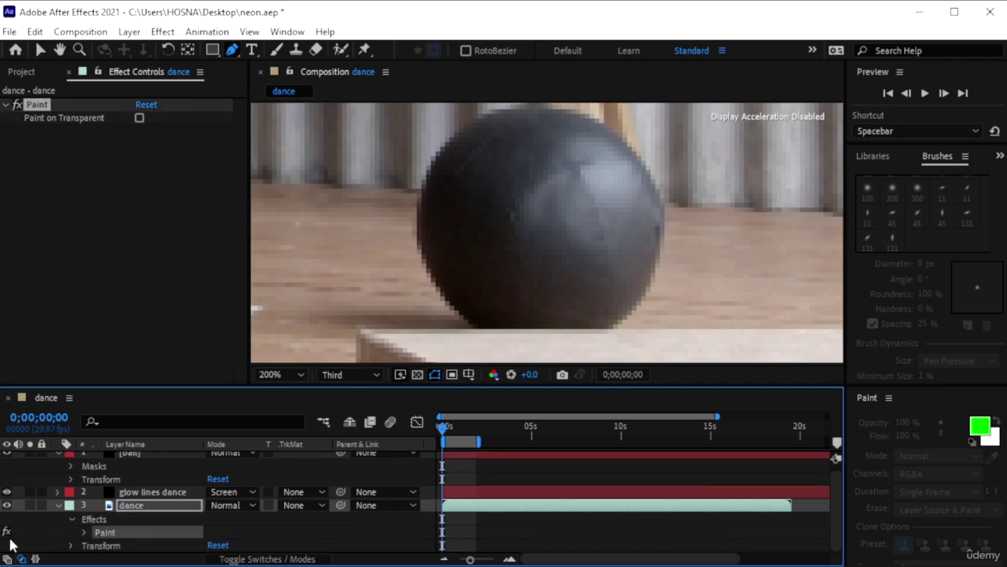
pyautogui.click(57, 505)
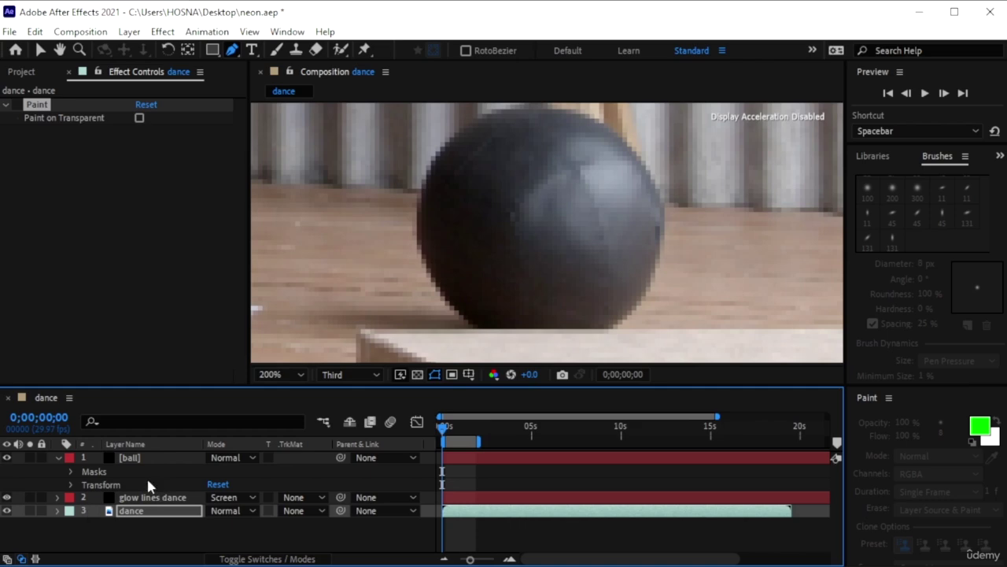
# Set the ball layer's blending mode to Screen
pyautogui.click(126, 458)
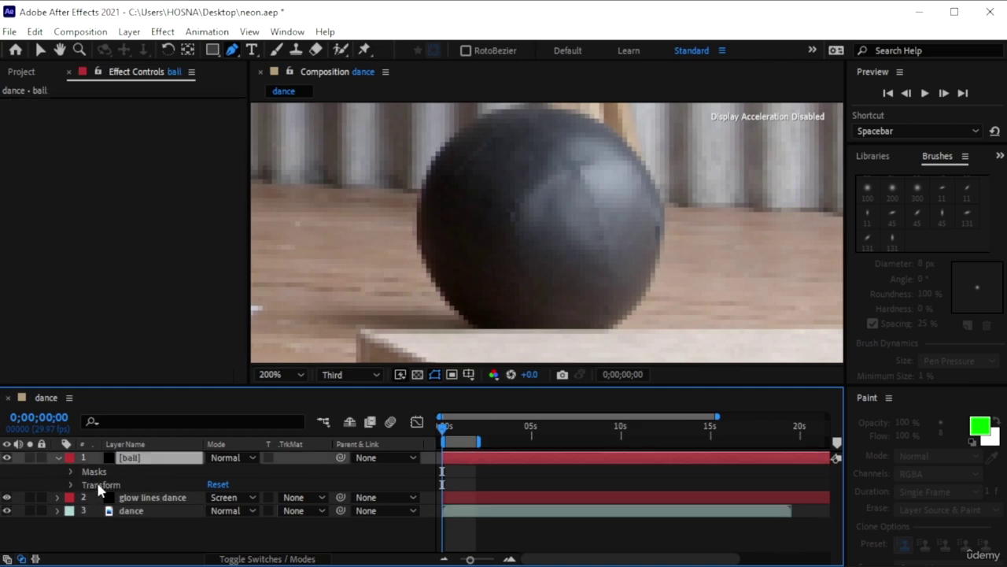
pyautogui.click(234, 456)
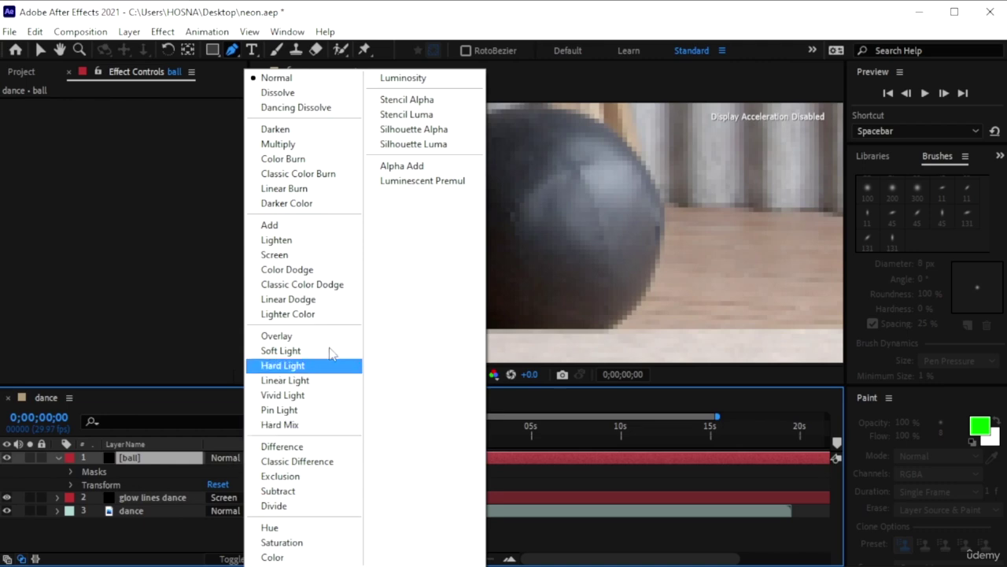
pyautogui.click(275, 254)
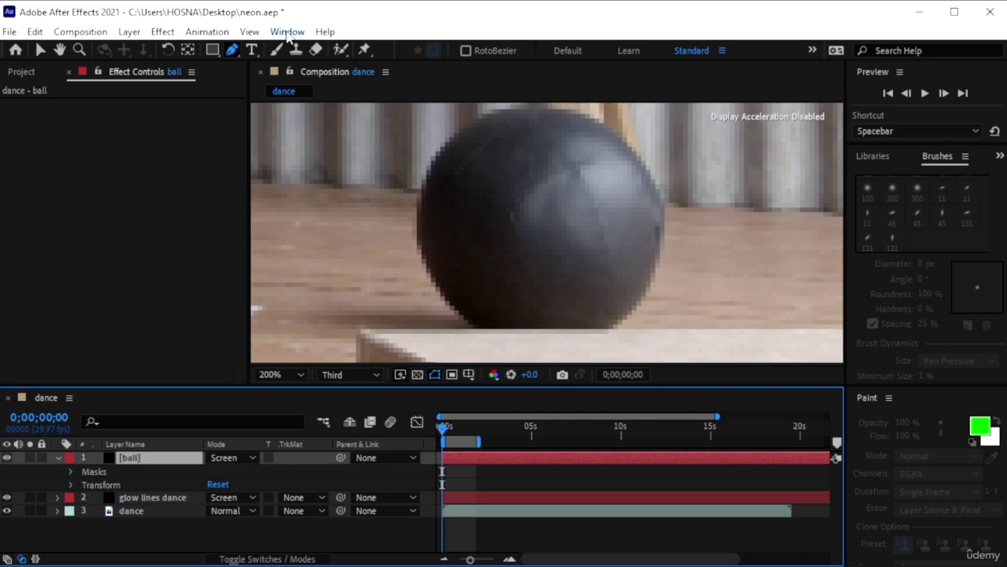
# Find the Stroke effect among the Effects & Presets and apply it to the ball layer
pyautogui.click(287, 32)
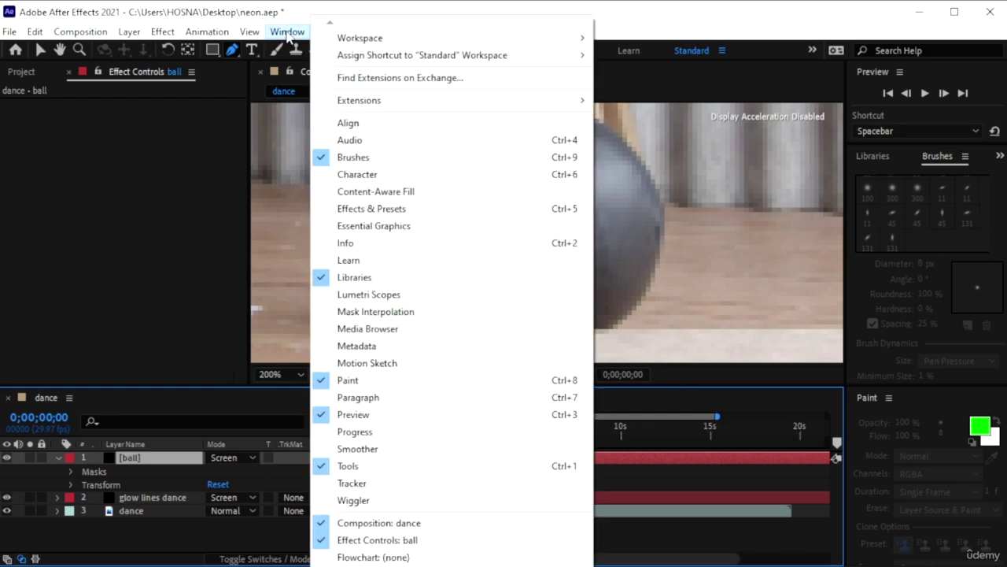
pyautogui.click(454, 211)
pyautogui.click(933, 174)
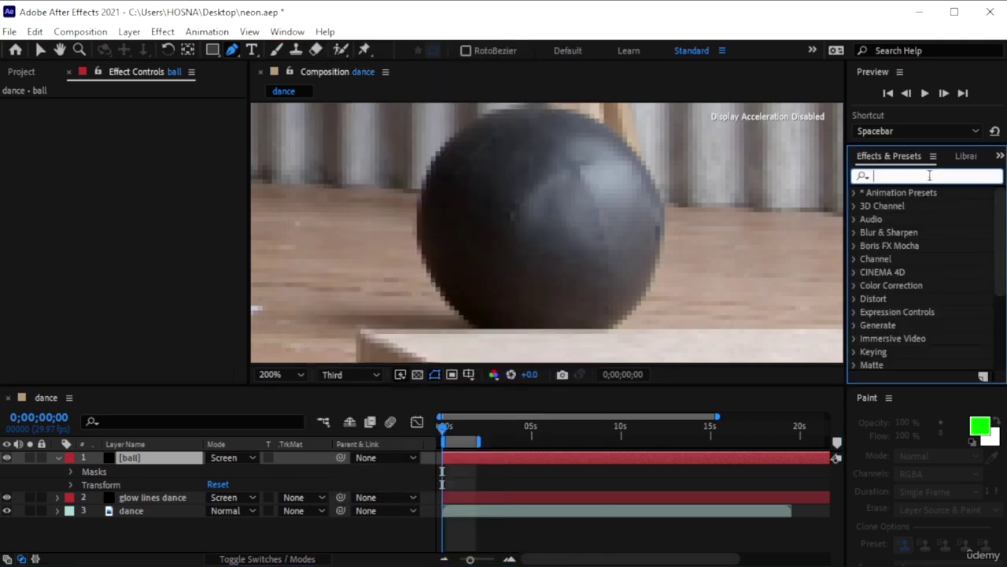
pyautogui.write('stroke')
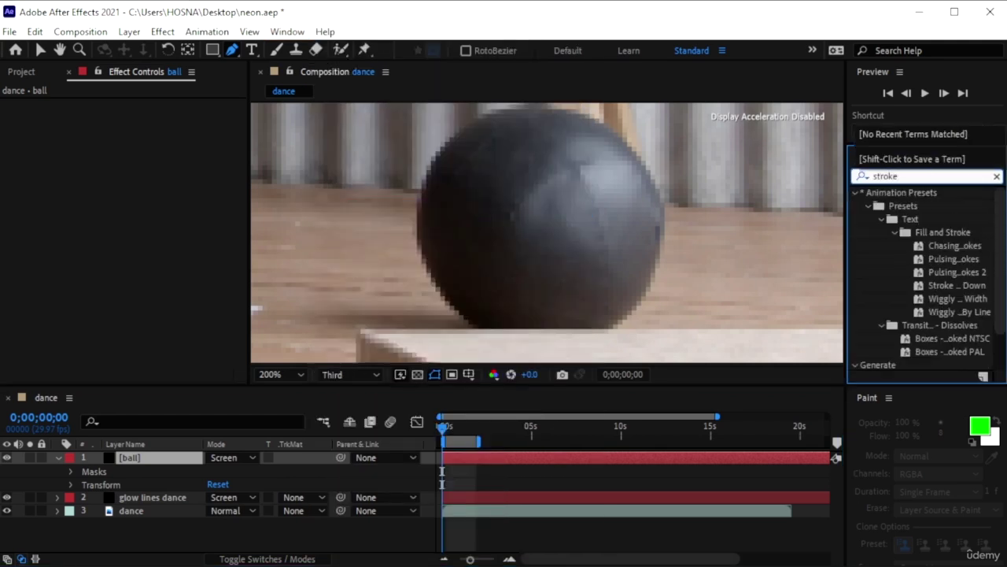
pyautogui.scroll(-1, 968, 272)
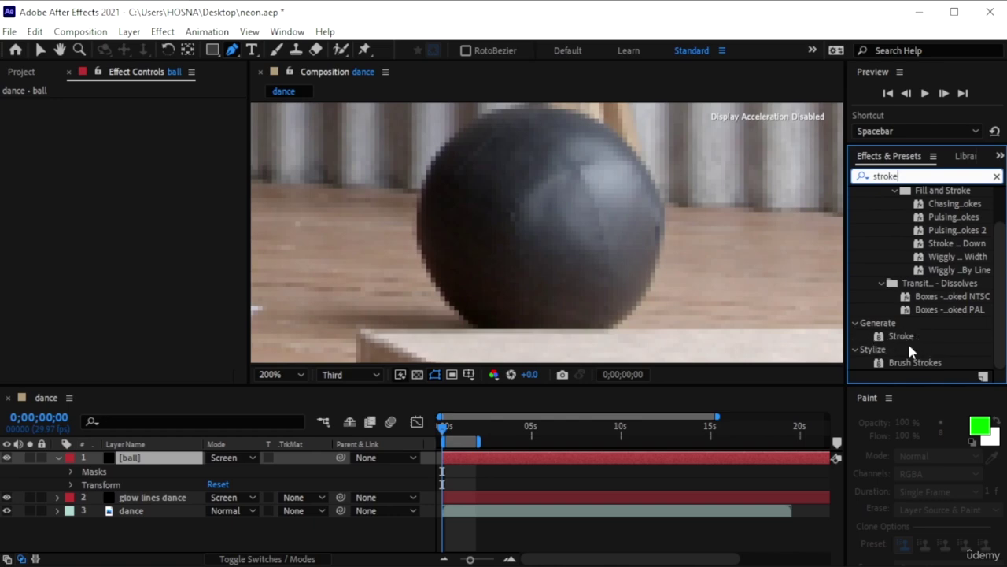
pyautogui.moveTo(901, 335)
pyautogui.mouseDown()
pyautogui.moveTo(118, 497)
pyautogui.moveTo(150, 457)
pyautogui.moveTo(162, 470)
pyautogui.mouseUp()
pyautogui.press('v')
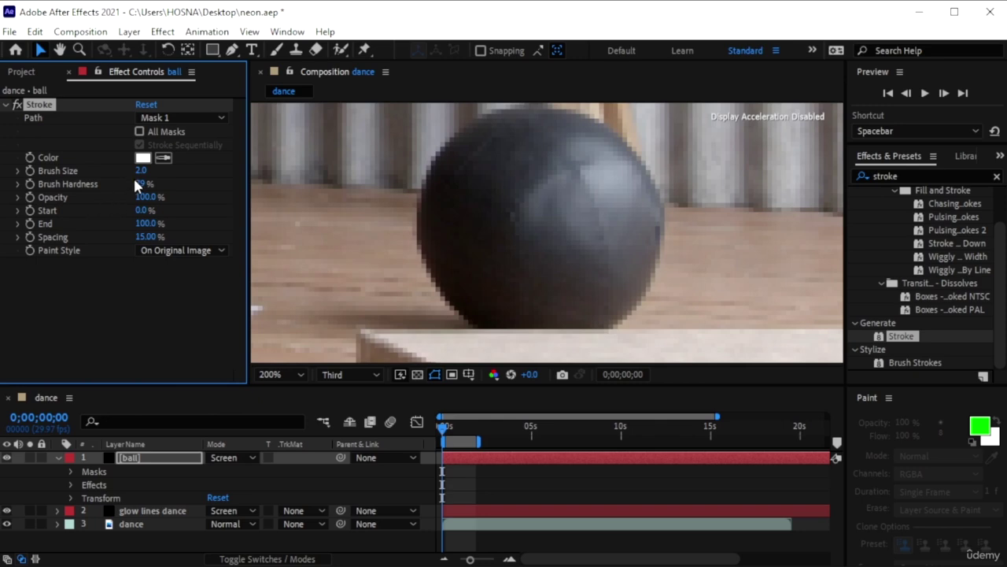
# Set the ball layer's Stroke color to yellow, FFEA00
pyautogui.moveTo(135, 184); pyautogui.dragTo(142, 170)
pyautogui.click(142, 158)
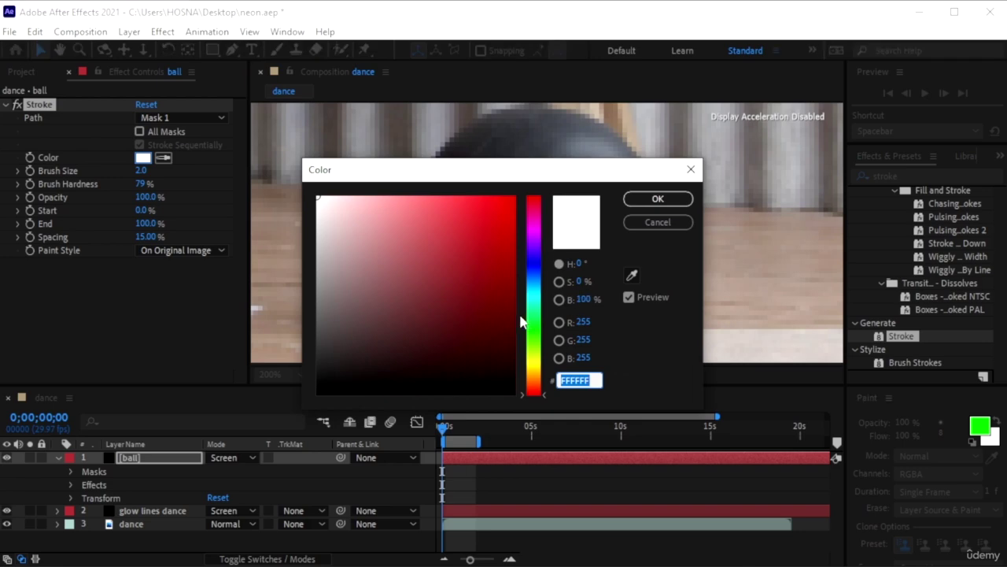
pyautogui.moveTo(534, 323)
pyautogui.mouseDown()
pyautogui.moveTo(539, 330)
pyautogui.moveTo(545, 270)
pyautogui.moveTo(536, 393)
pyautogui.moveTo(537, 365)
pyautogui.mouseUp()
pyautogui.moveTo(500, 220); pyautogui.dragTo(574, 145)
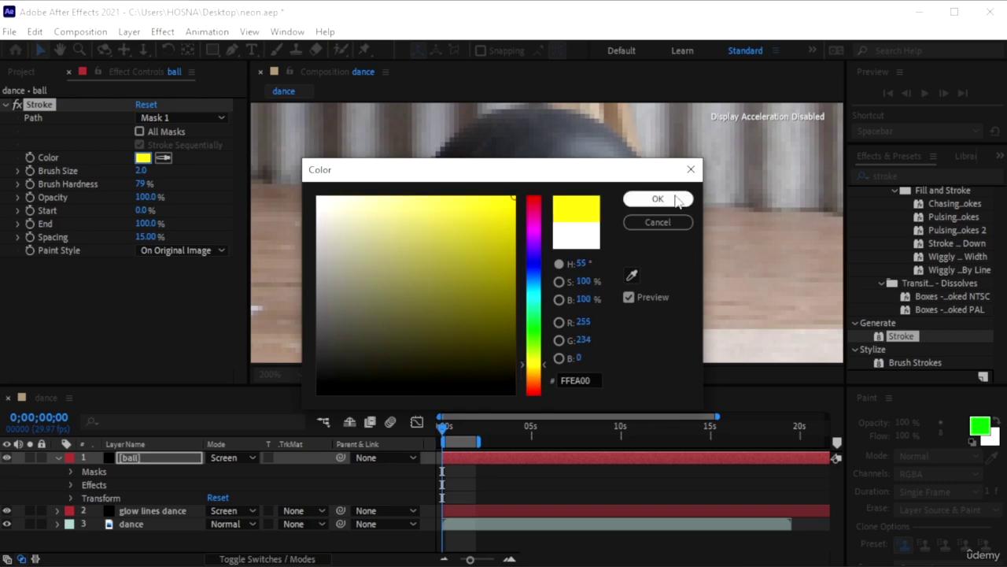
pyautogui.click(658, 199)
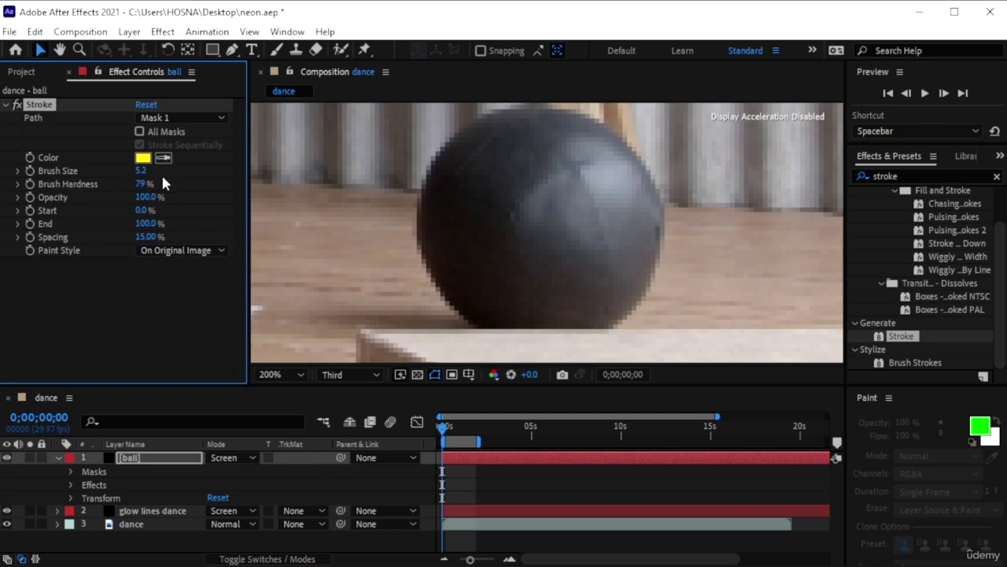
# Increase the Stroke effect's brush size to 20.8 and keep Mask 1 as its path
pyautogui.moveTo(138, 170); pyautogui.dragTo(154, 170)
pyautogui.click(181, 118)
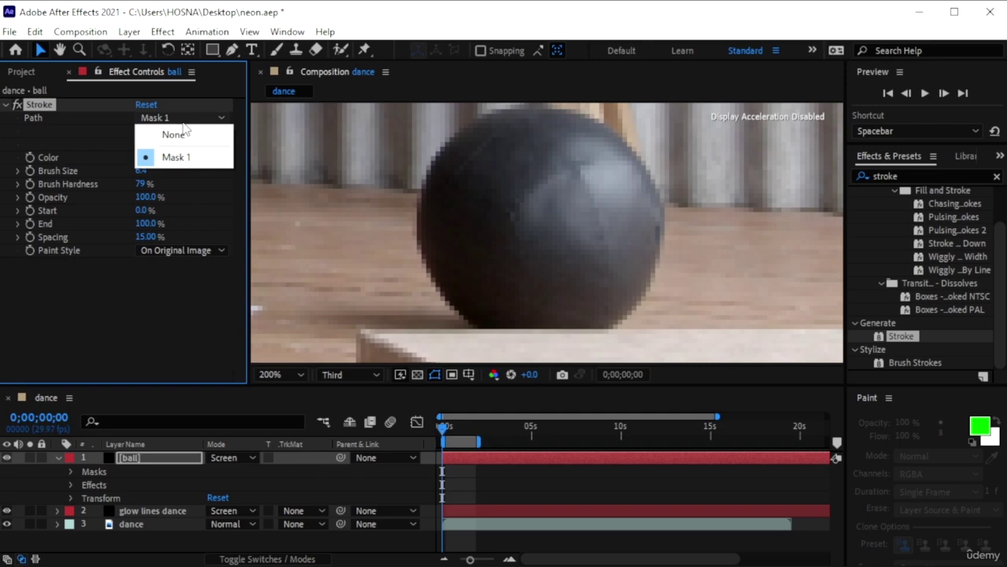
pyautogui.click(182, 289)
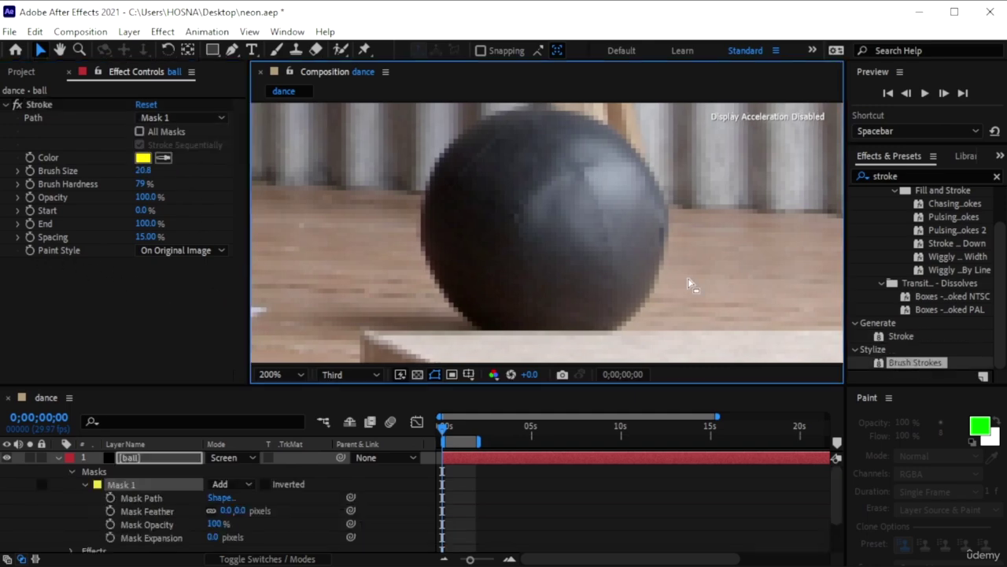
# Delete the misplaced Mask 1 from the ball layer, collapse the layer and hide it
pyautogui.scroll(-8, 685, 281)
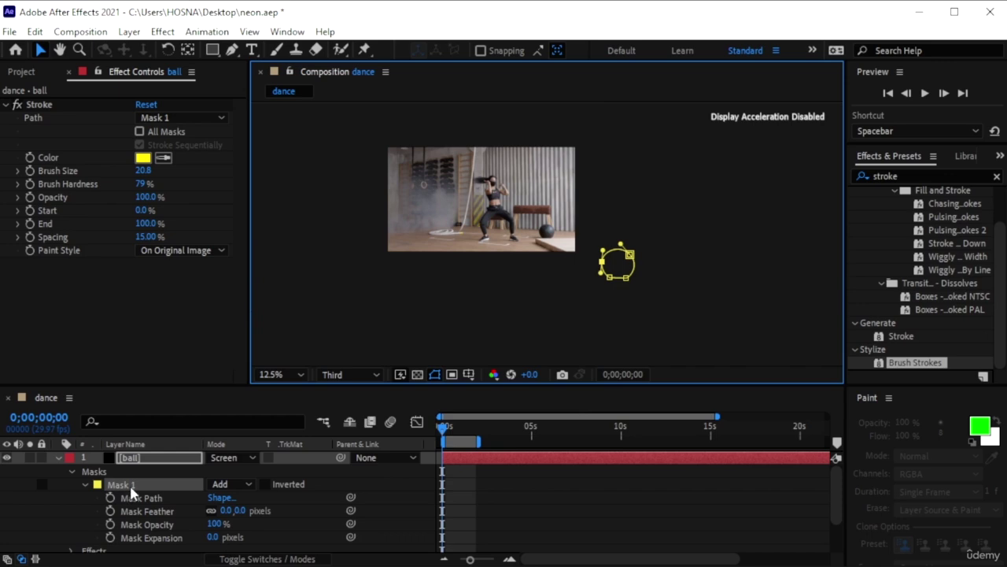
pyautogui.click(371, 532)
pyautogui.click(149, 498)
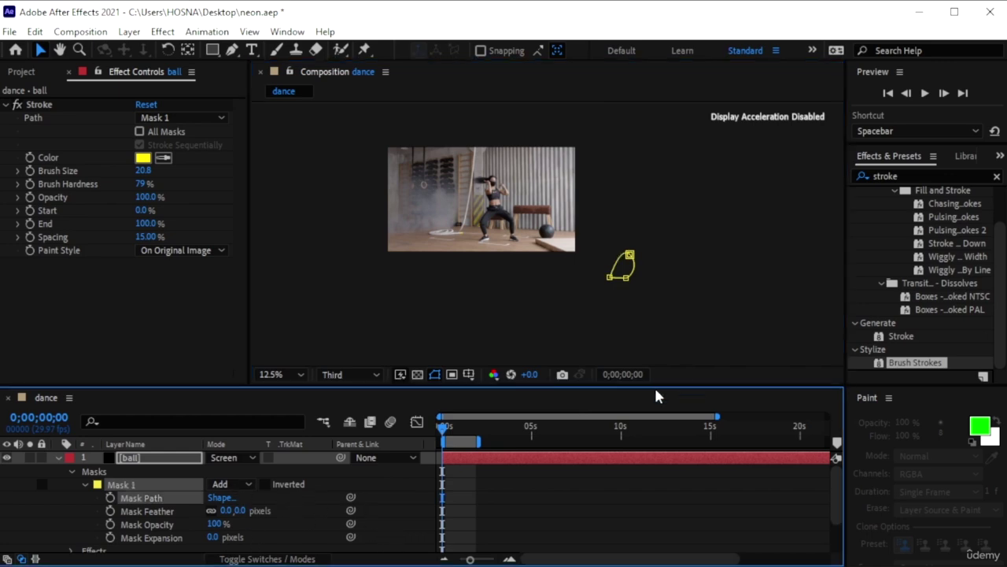
pyautogui.press('Delete')
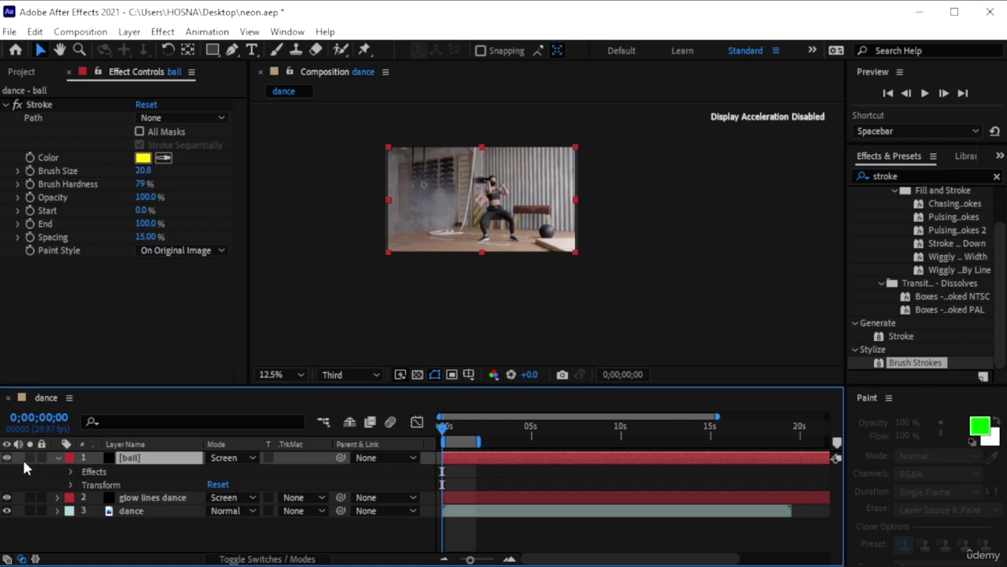
pyautogui.click(59, 458)
pyautogui.click(6, 457)
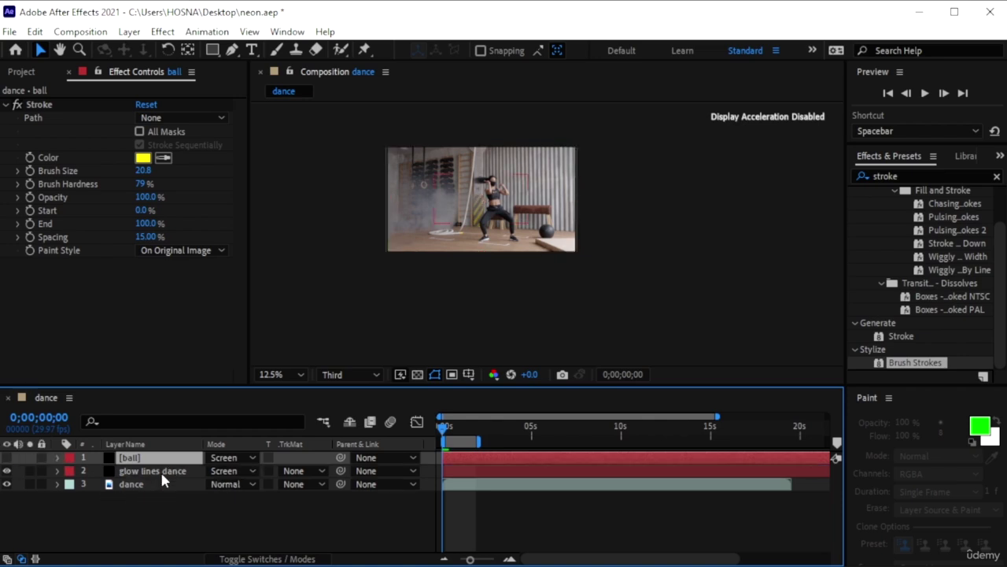
# Start a Pen tool mask on the dance layer, tracing the ball from its lower-left base over the top to its right side
pyautogui.click(110, 485)
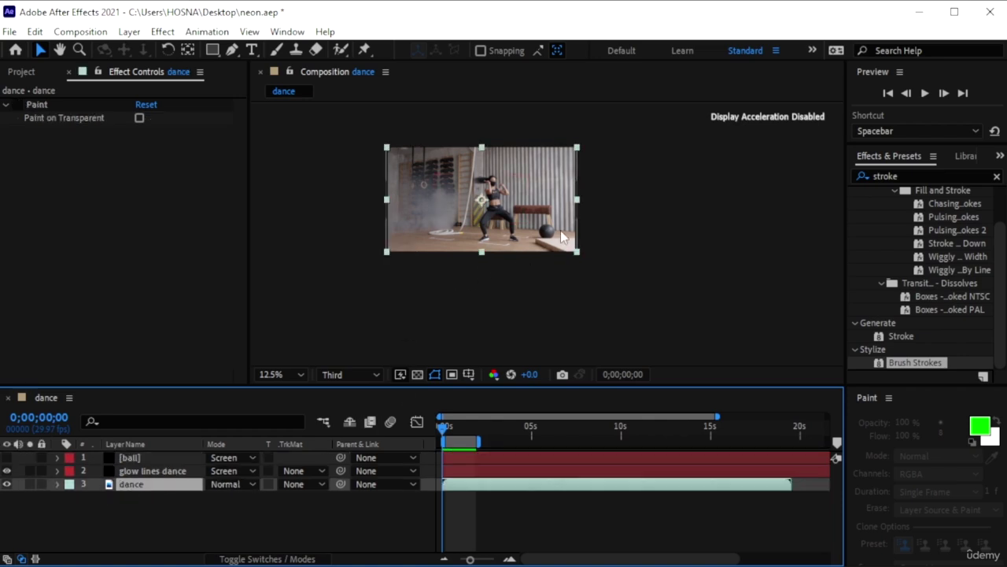
pyautogui.scroll(6, 562, 236)
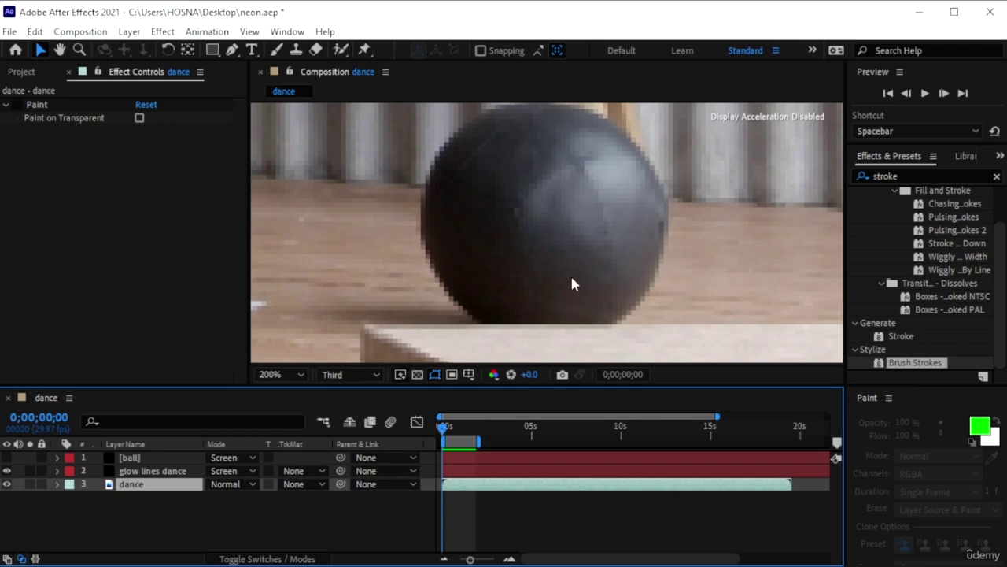
pyautogui.press('h')
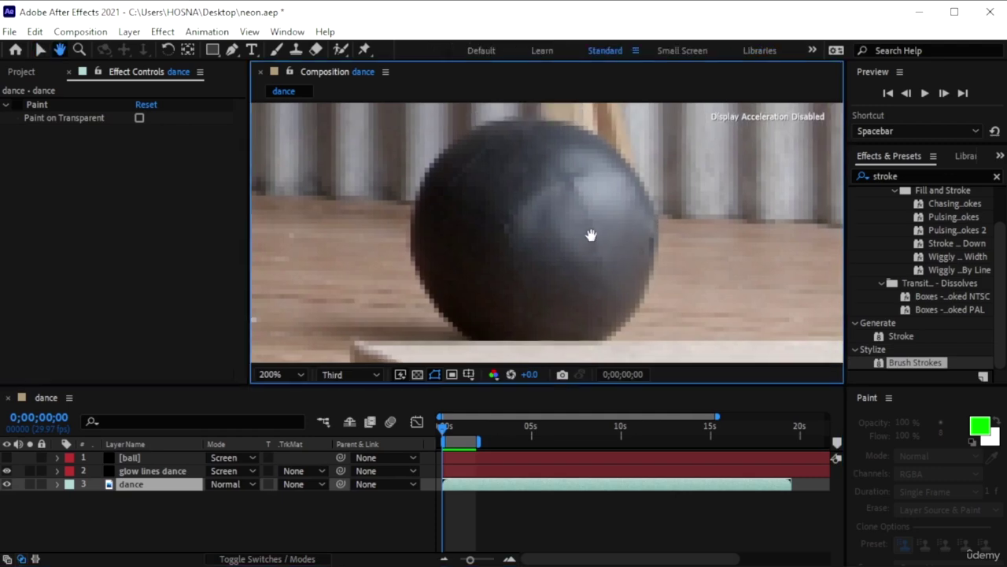
pyautogui.moveTo(591, 236); pyautogui.dragTo(579, 229)
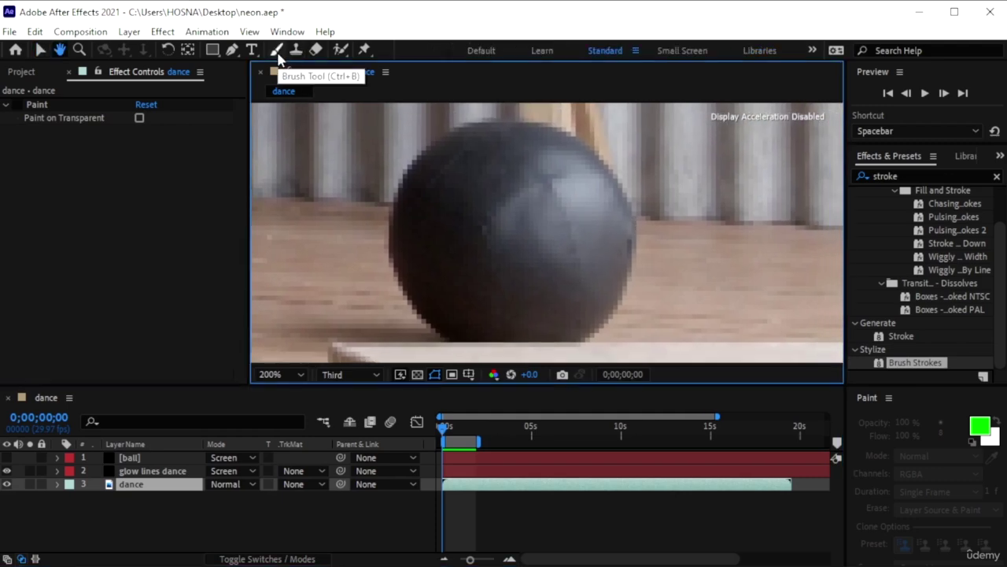
pyautogui.click(232, 50)
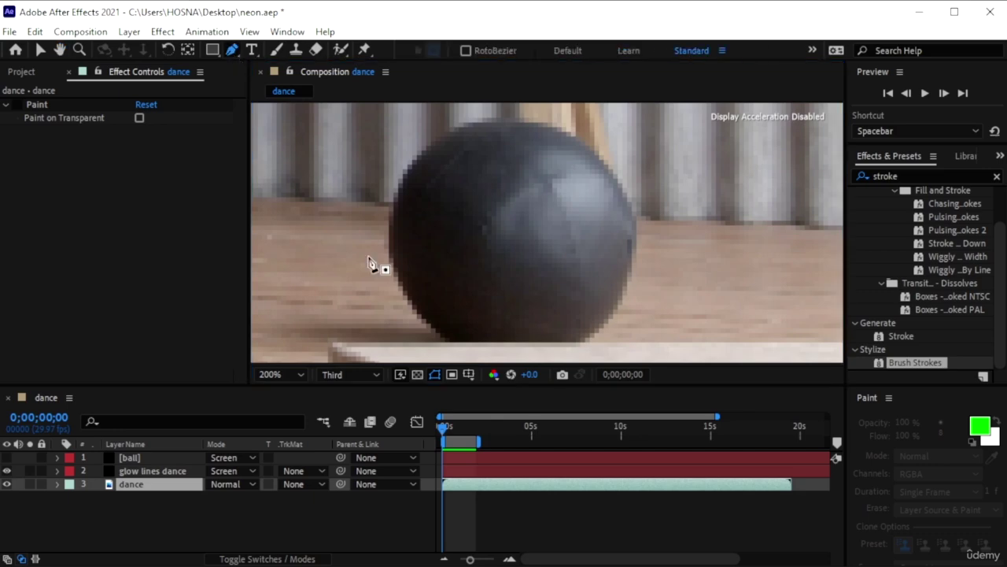
pyautogui.click(447, 343)
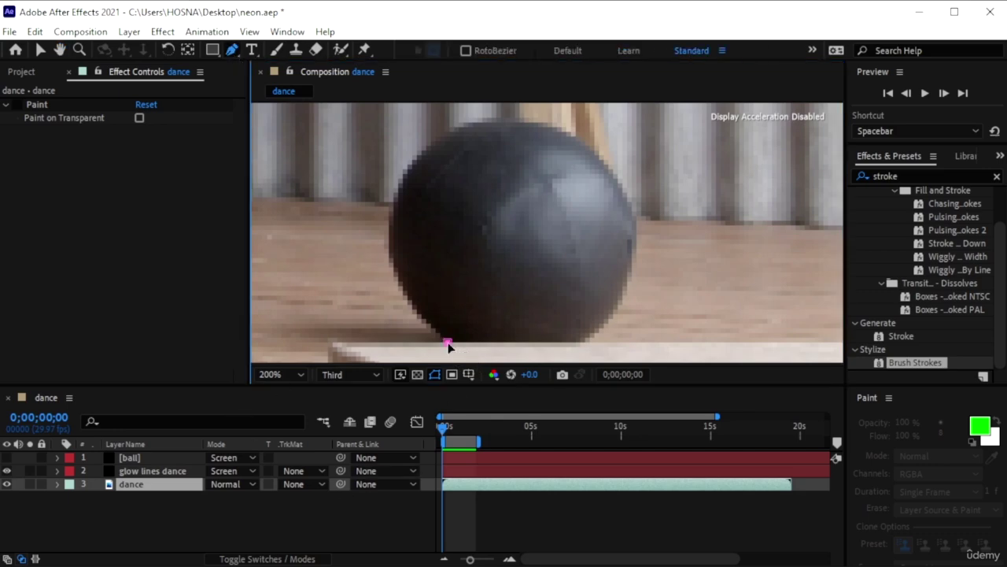
pyautogui.click(395, 189)
pyautogui.scroll(2, 433, 118)
pyautogui.click(428, 127)
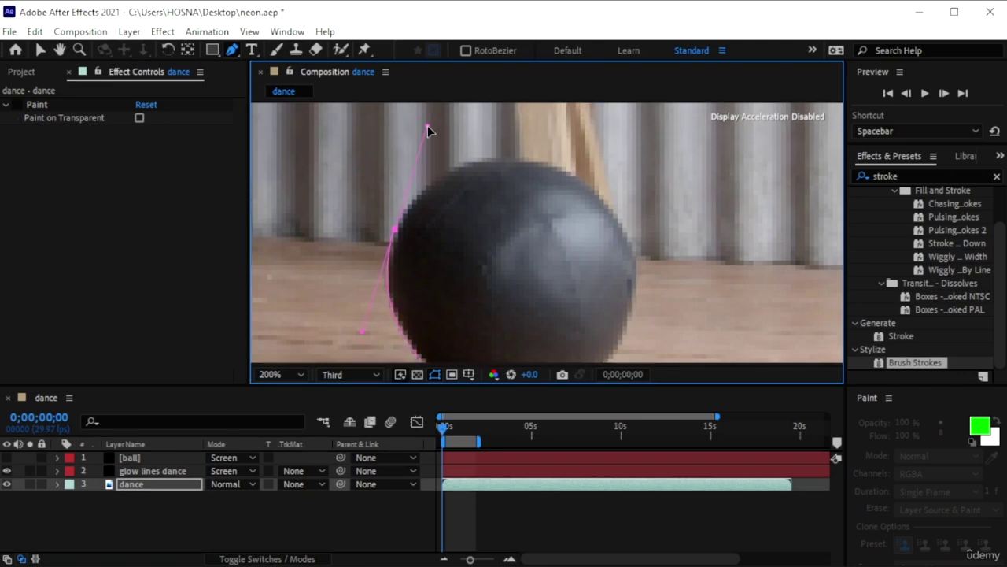
pyautogui.moveTo(629, 240); pyautogui.dragTo(660, 338)
# Extend the mask outline down the ball's right side to its base on the wooden board
pyautogui.scroll(-2, 693, 339)
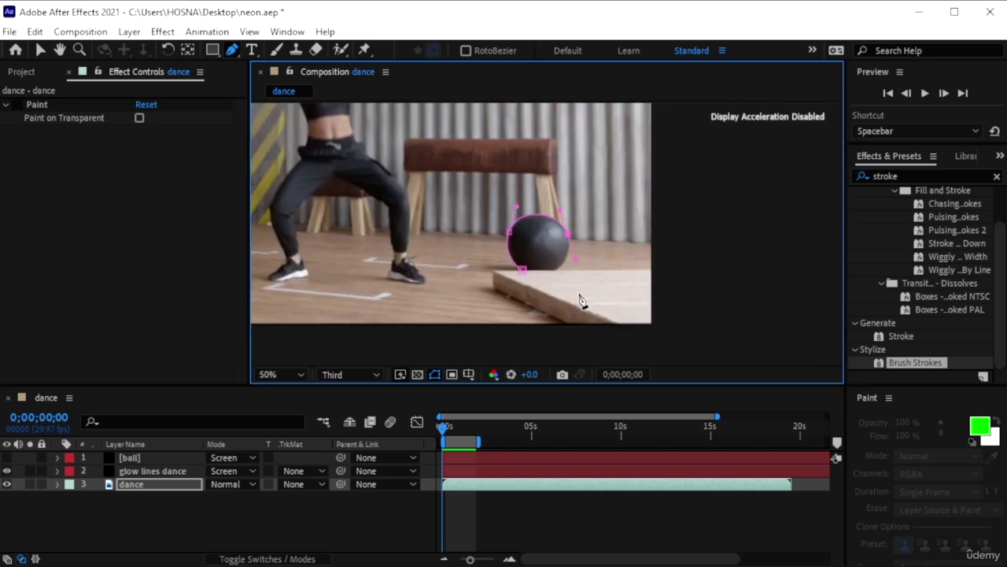
pyautogui.scroll(1, 564, 293)
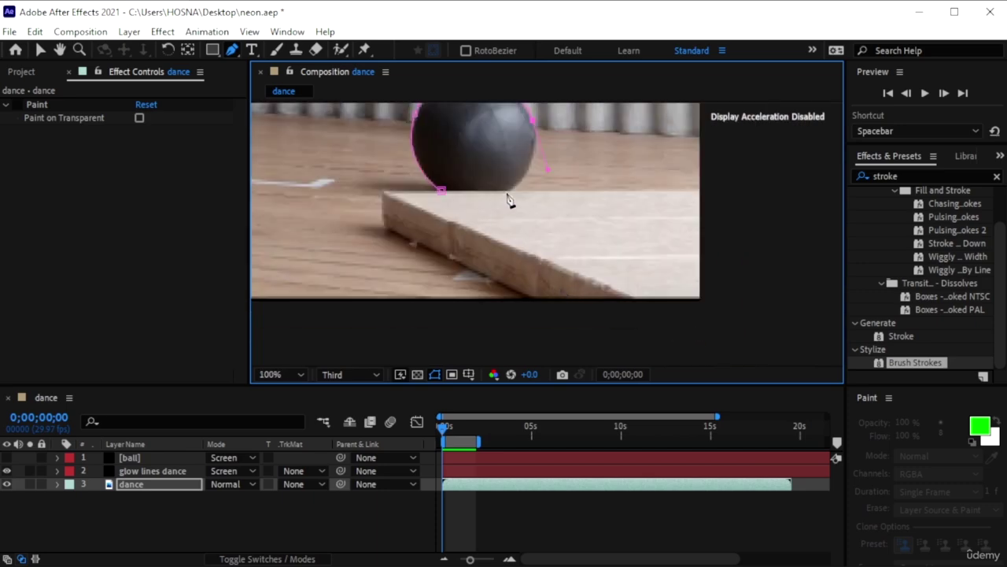
pyautogui.moveTo(497, 194); pyautogui.dragTo(476, 193)
pyautogui.moveTo(498, 192); pyautogui.dragTo(495, 198)
# Enable keyframing for the Mask Path of the dance layer's Mask 1 at 0;00;00;00
pyautogui.click(56, 484)
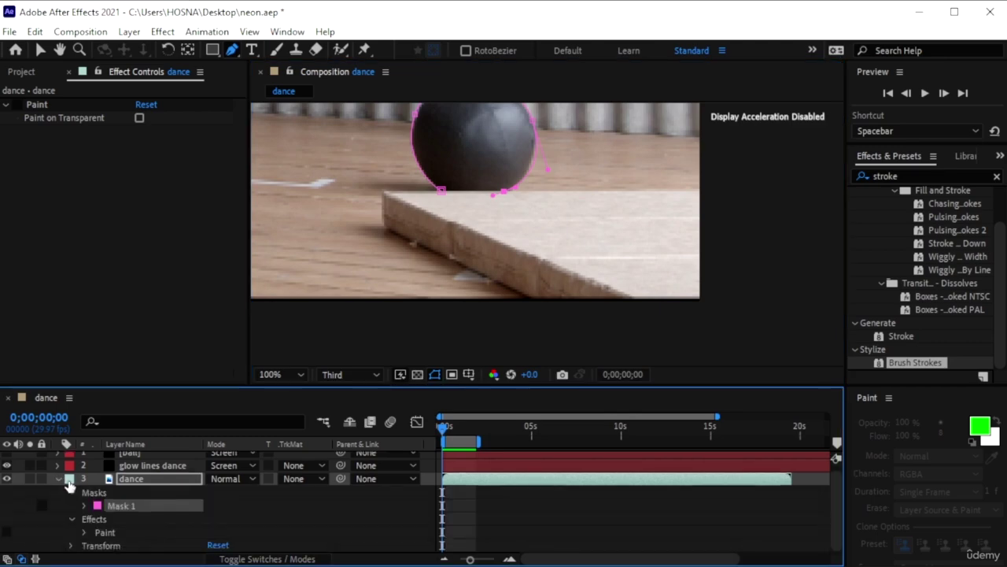
pyautogui.click(85, 506)
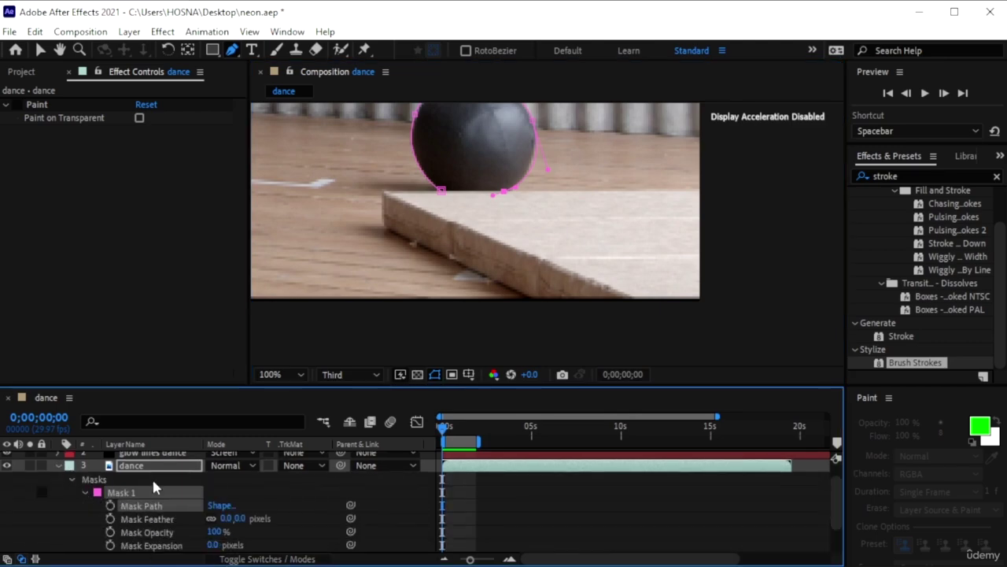
pyautogui.click(110, 506)
# At 0;00;01;25, move the whole mask down to fit the ball, and check the mask's motion between the keyframes
pyautogui.moveTo(444, 426); pyautogui.dragTo(479, 445)
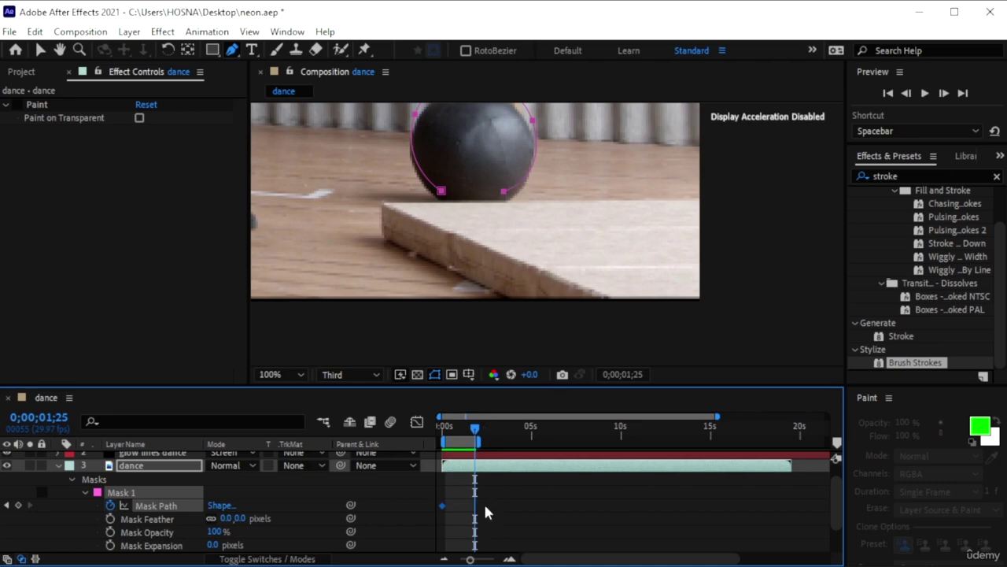
pyautogui.moveTo(504, 192); pyautogui.dragTo(503, 204)
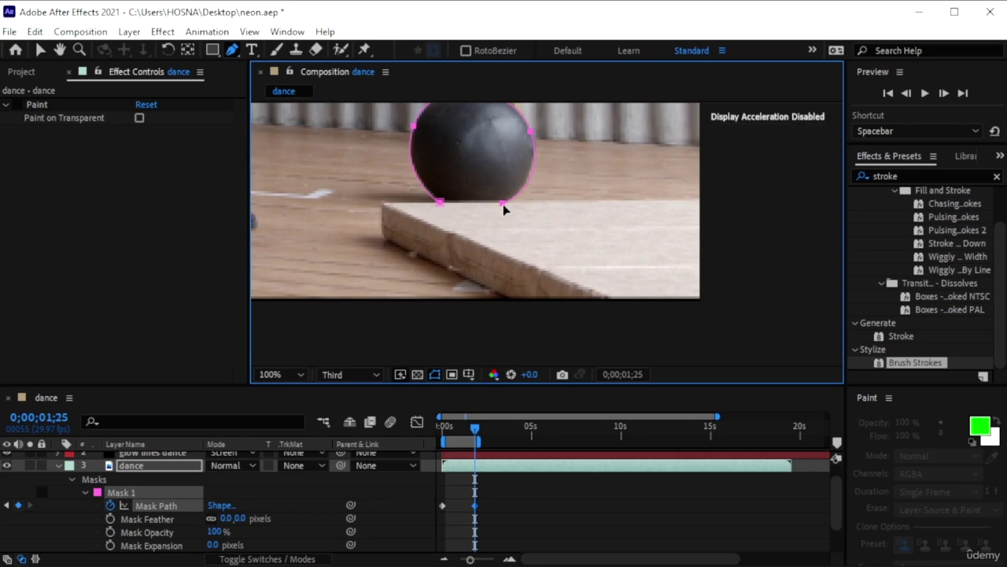
pyautogui.moveTo(477, 432); pyautogui.dragTo(427, 433)
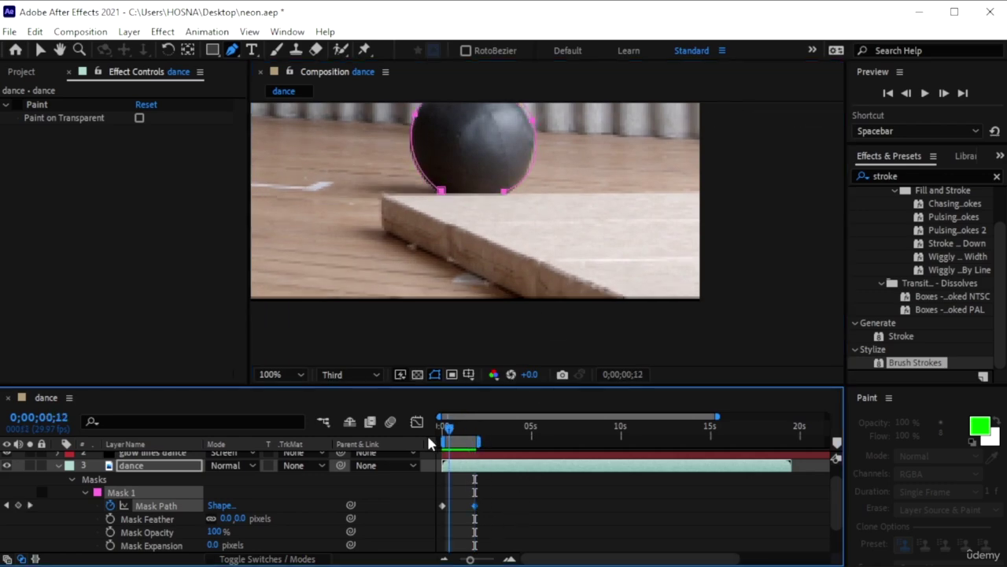
pyautogui.press('space')
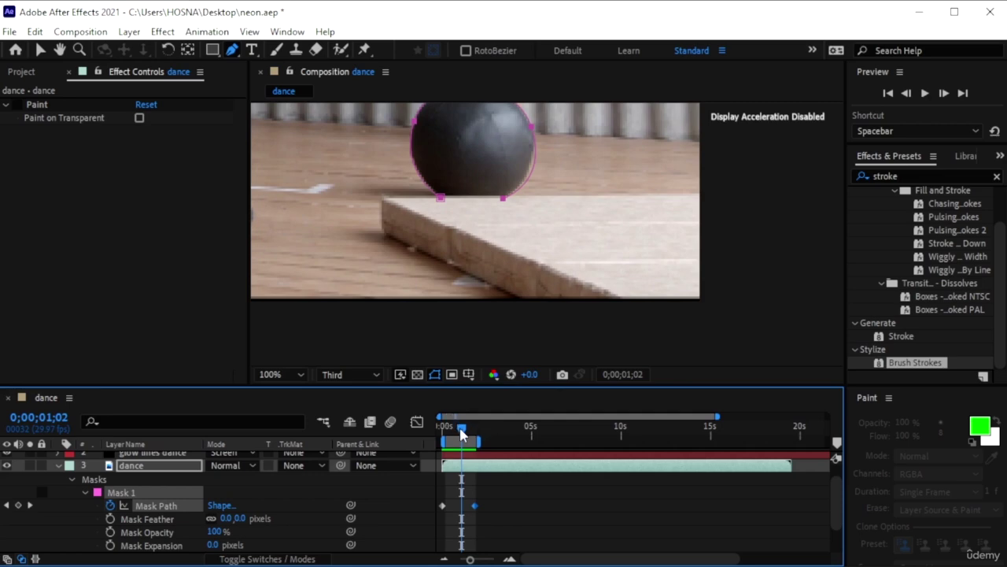
# Preview the ball mask's motion on the dance layer across the first two seconds
pyautogui.press('space')
pyautogui.press('space')
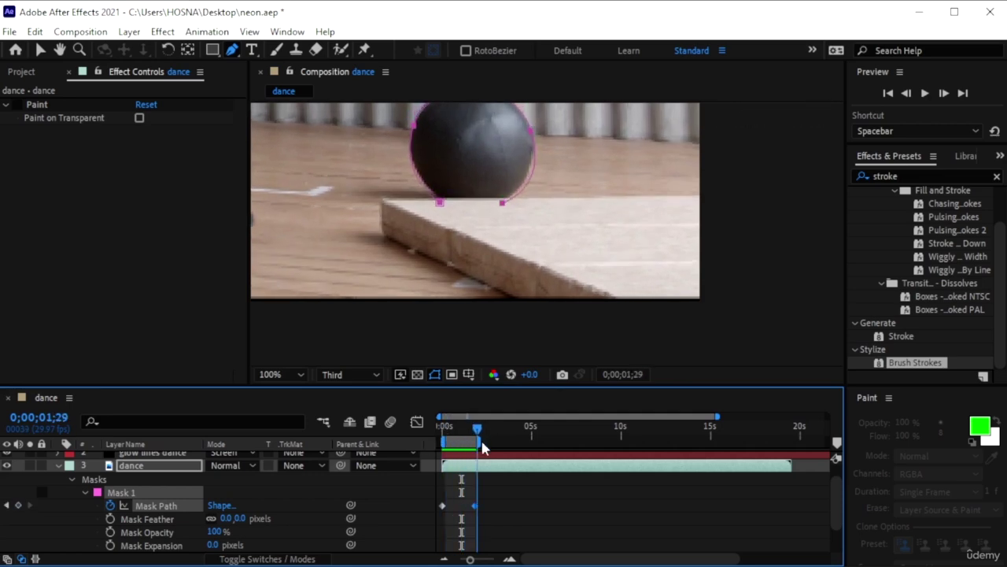
pyautogui.press('space')
pyautogui.moveTo(443, 458); pyautogui.dragTo(471, 489)
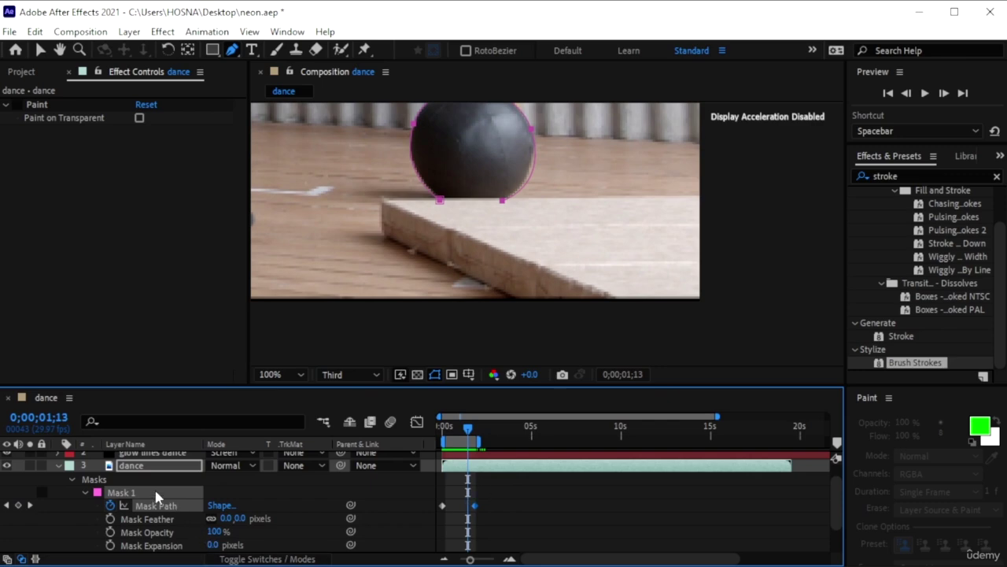
# Delete the existing effects from the ball layer and paste the copied mask onto it
pyautogui.click(57, 465)
pyautogui.click(89, 460)
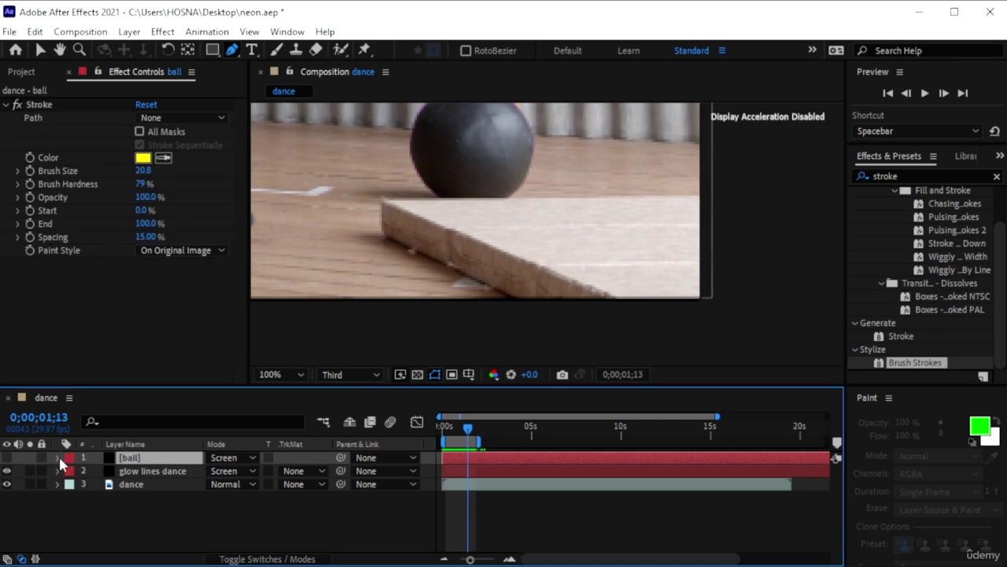
pyautogui.click(58, 457)
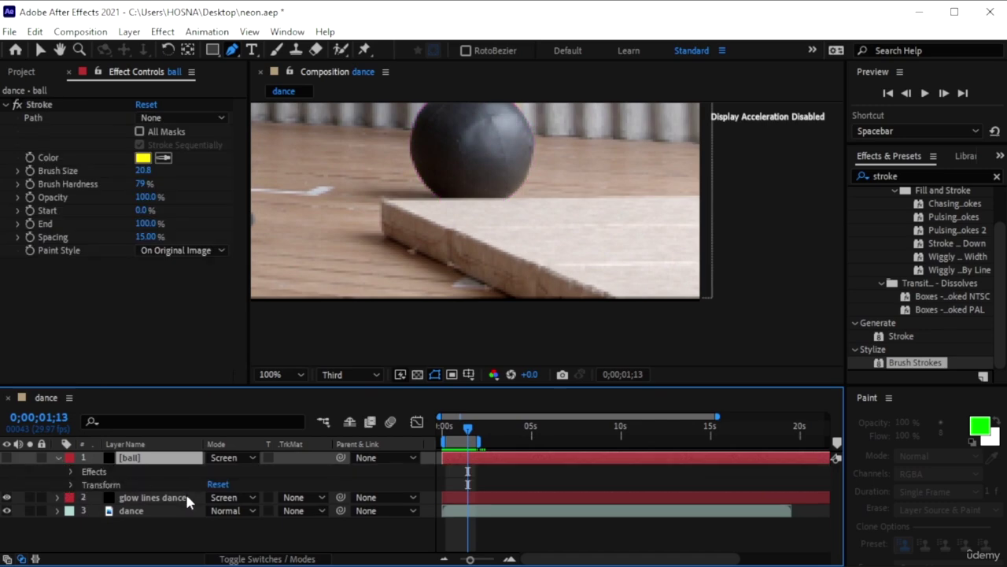
pyautogui.click(68, 470)
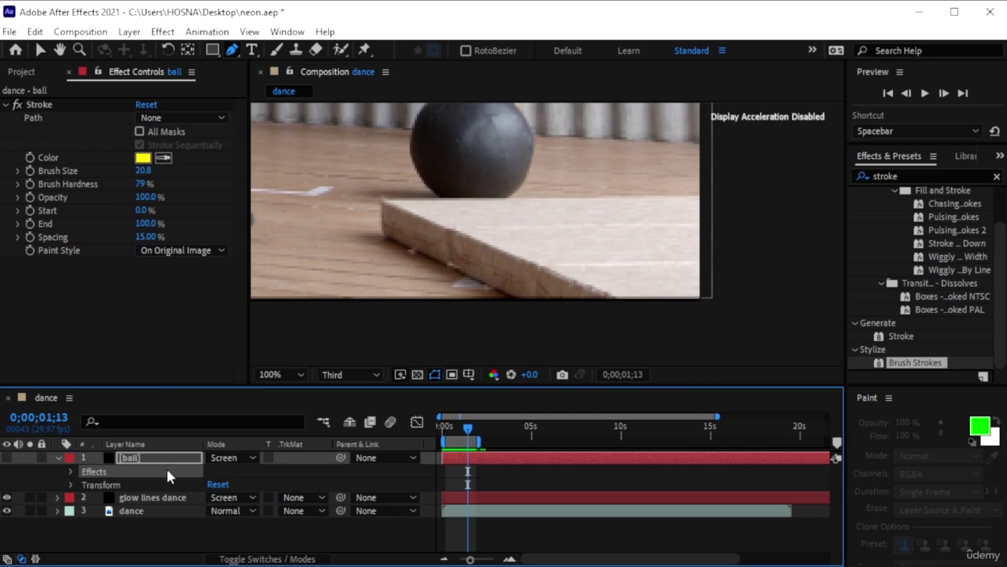
pyautogui.press('Delete')
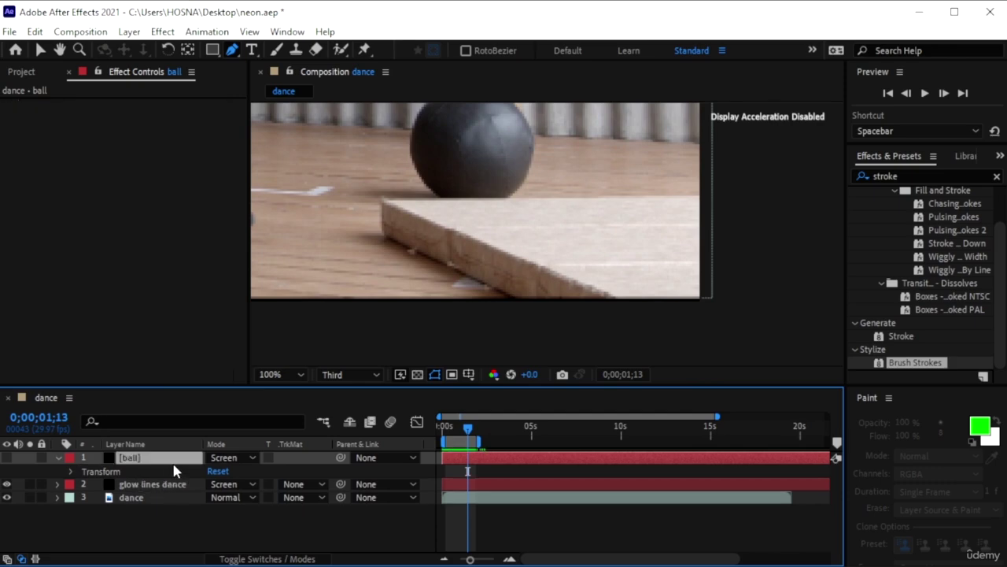
pyautogui.hotkey('ctrl', 'v')
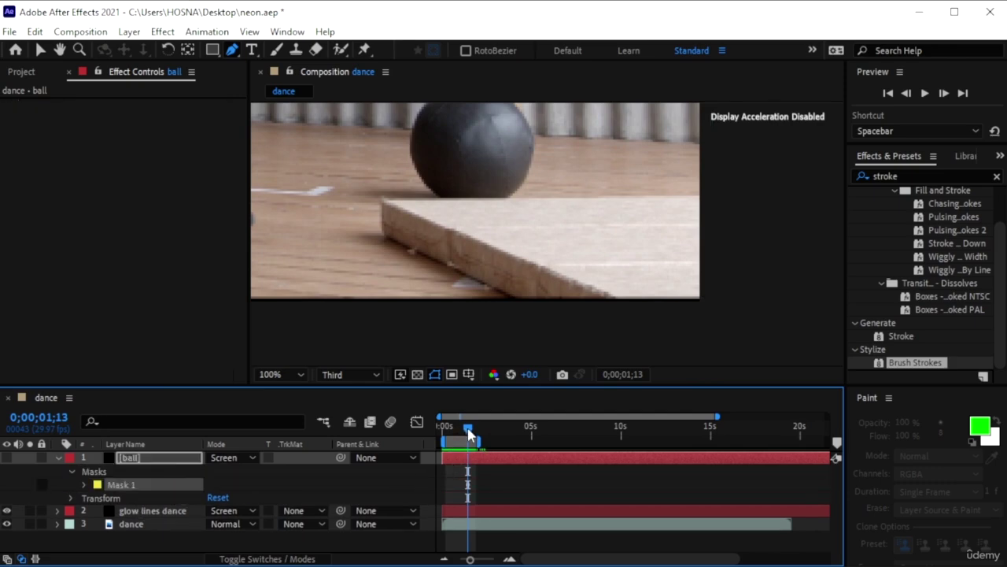
# At 0;00;00;05, apply the Stroke effect to the ball layer with brush size 5.5 and yellow colour FCFF00
pyautogui.moveTo(469, 435); pyautogui.dragTo(448, 432)
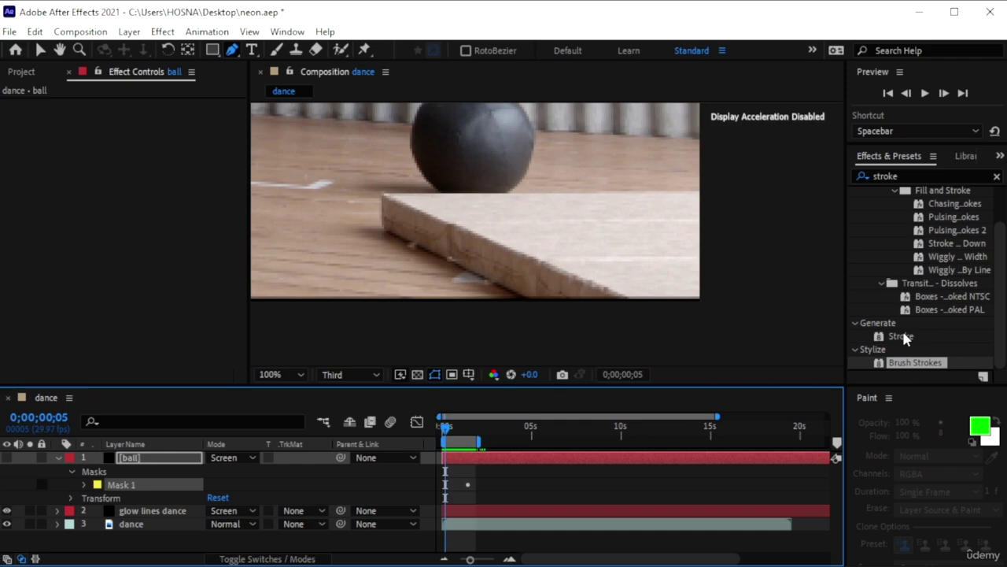
pyautogui.moveTo(901, 336); pyautogui.dragTo(157, 473)
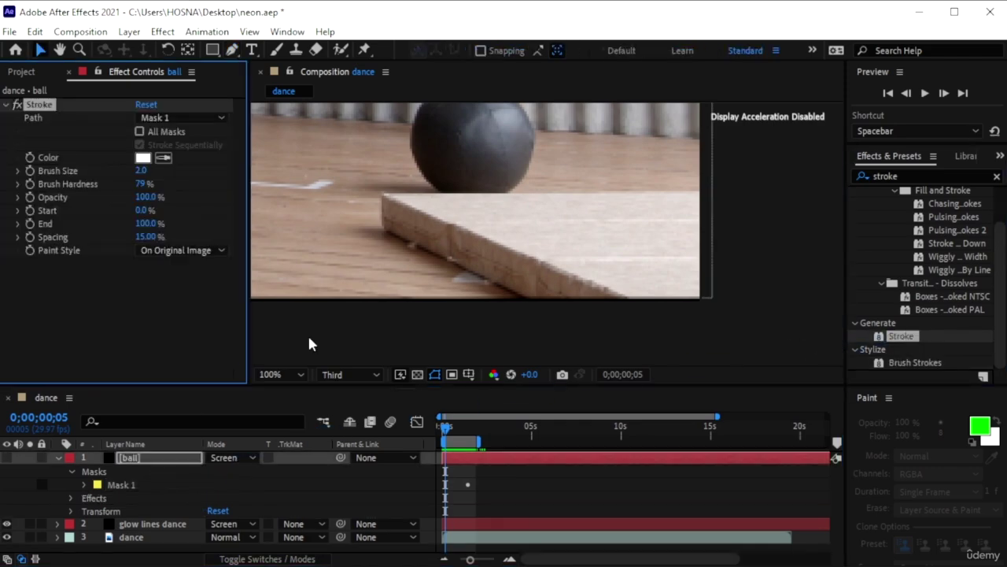
pyautogui.moveTo(163, 170); pyautogui.dragTo(173, 170)
pyautogui.click(144, 160)
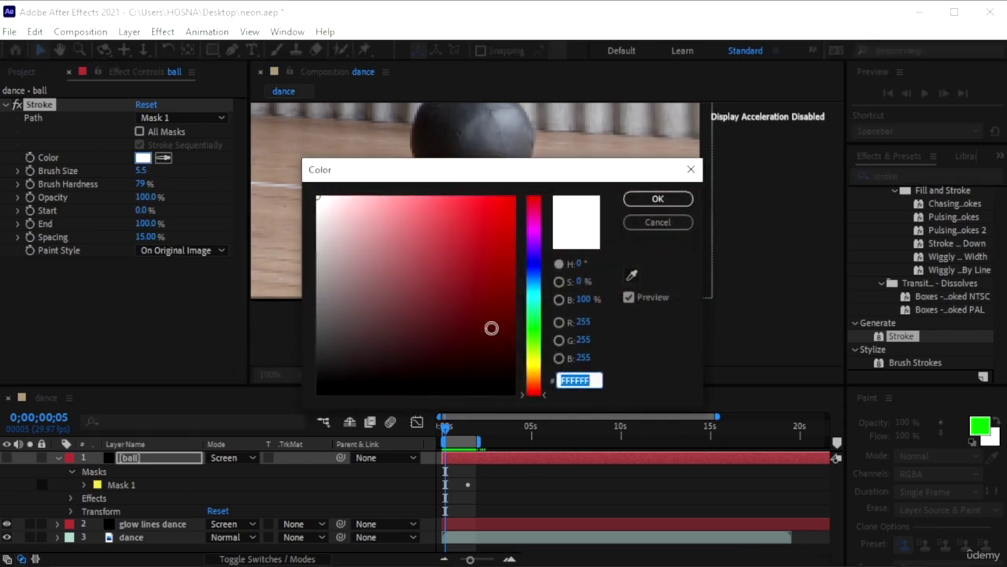
pyautogui.click(535, 360)
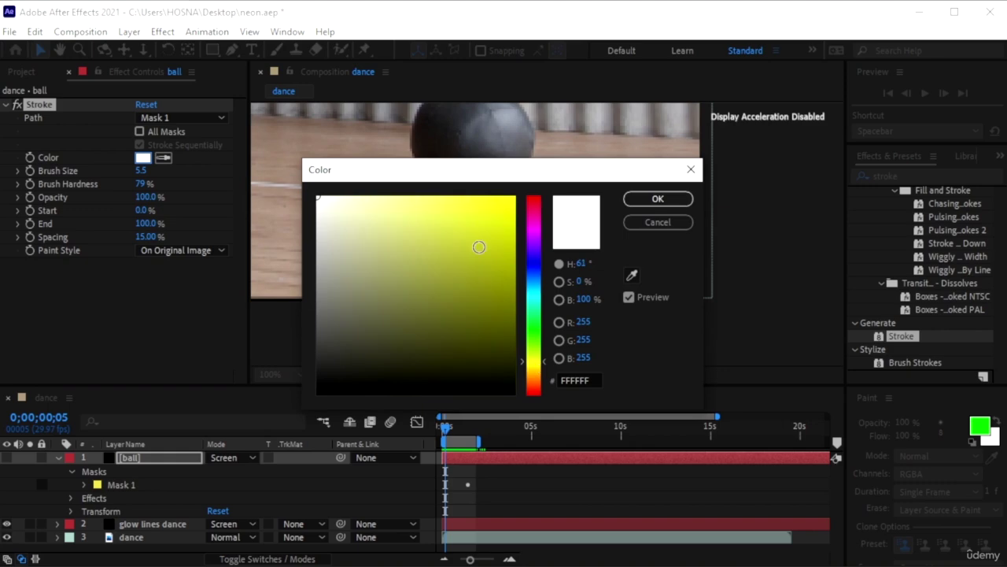
pyautogui.moveTo(479, 247); pyautogui.dragTo(515, 198)
pyautogui.click(658, 199)
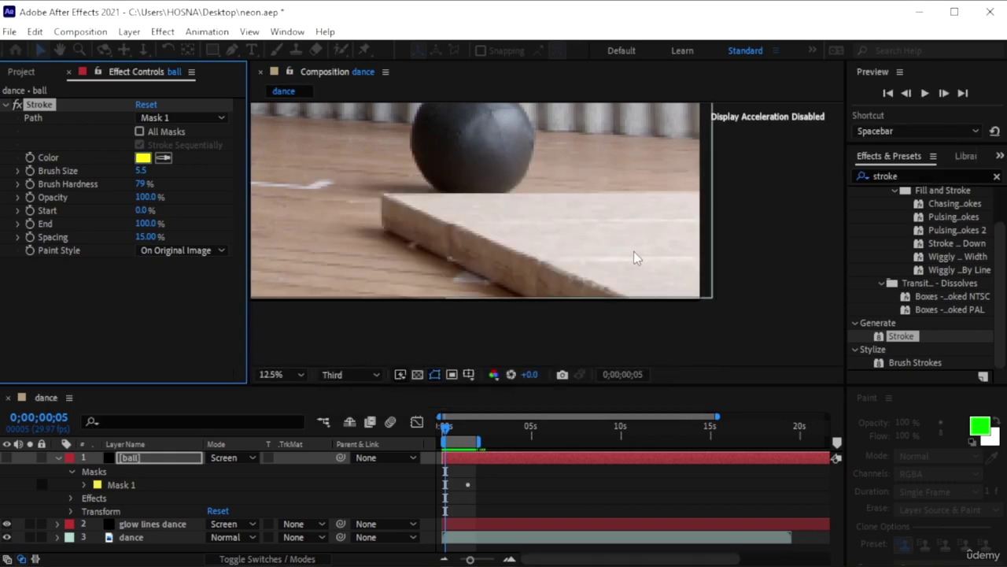
# Free-transform the ball layer's Mask 1 at 0;00;00;05, moving it onto the ball and shrinking it to roughly the ball's size
pyautogui.scroll(-5, 633, 251)
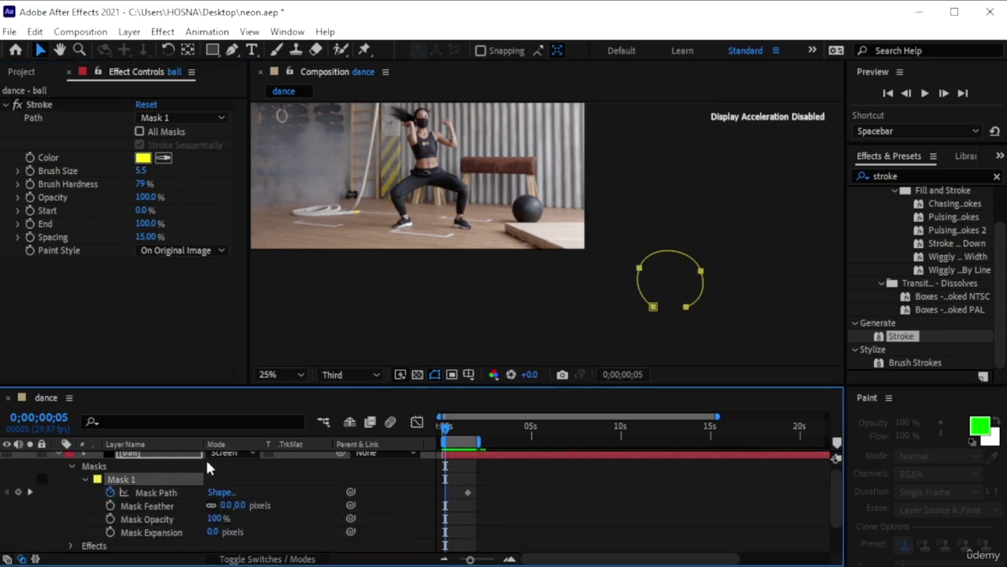
pyautogui.hotkey('ctrl', 't')
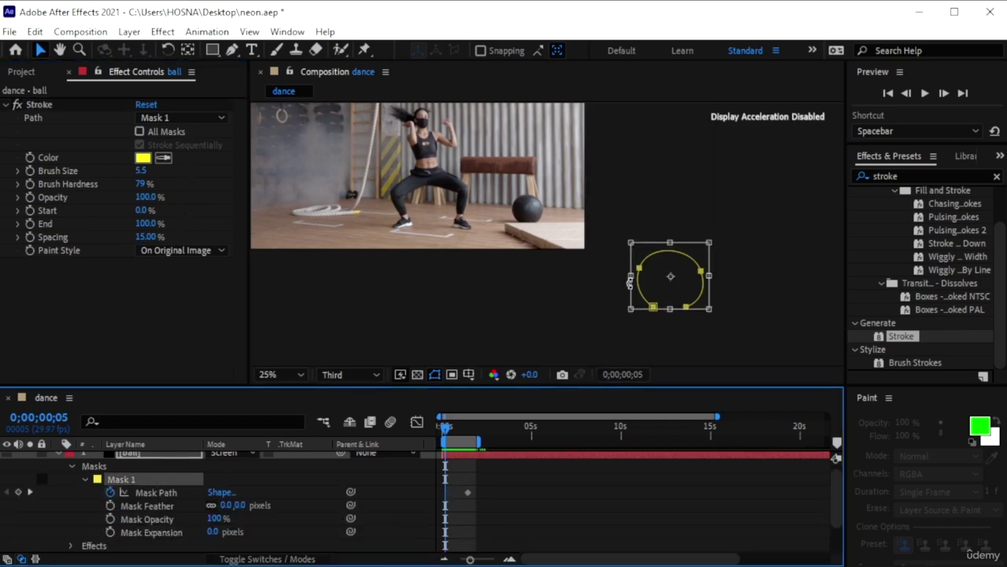
pyautogui.click(673, 279)
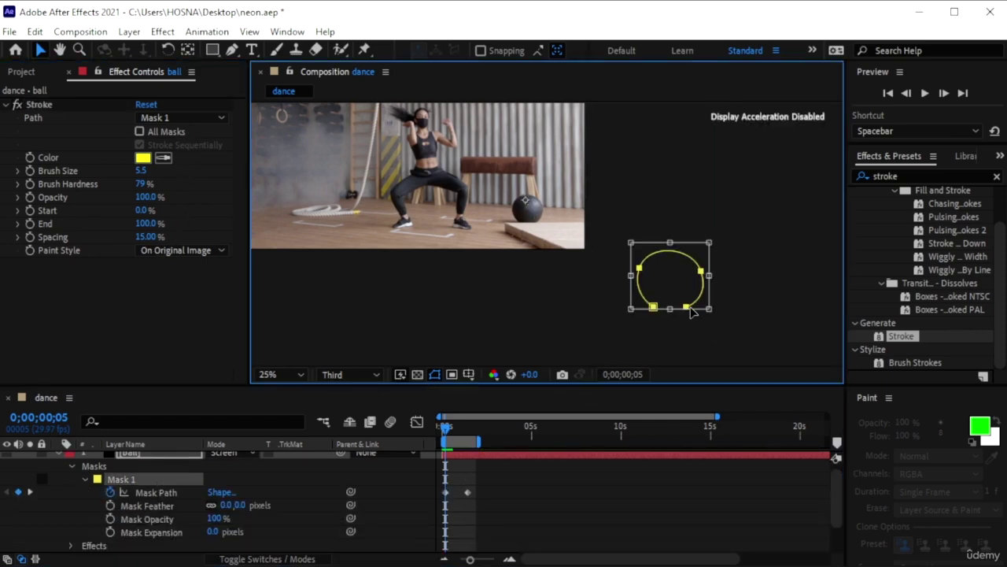
pyautogui.moveTo(679, 296); pyautogui.dragTo(530, 203)
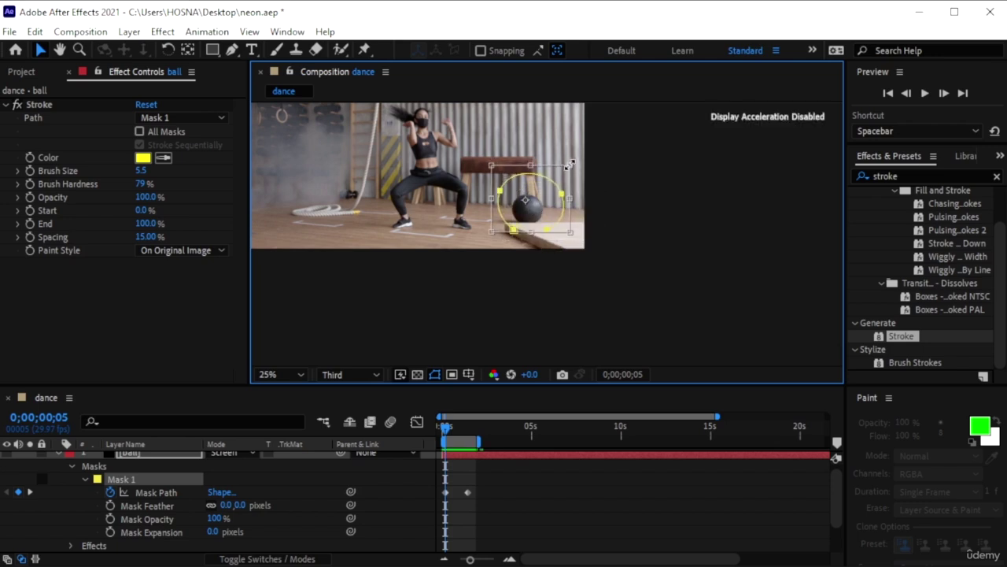
pyautogui.moveTo(569, 165); pyautogui.dragTo(546, 185)
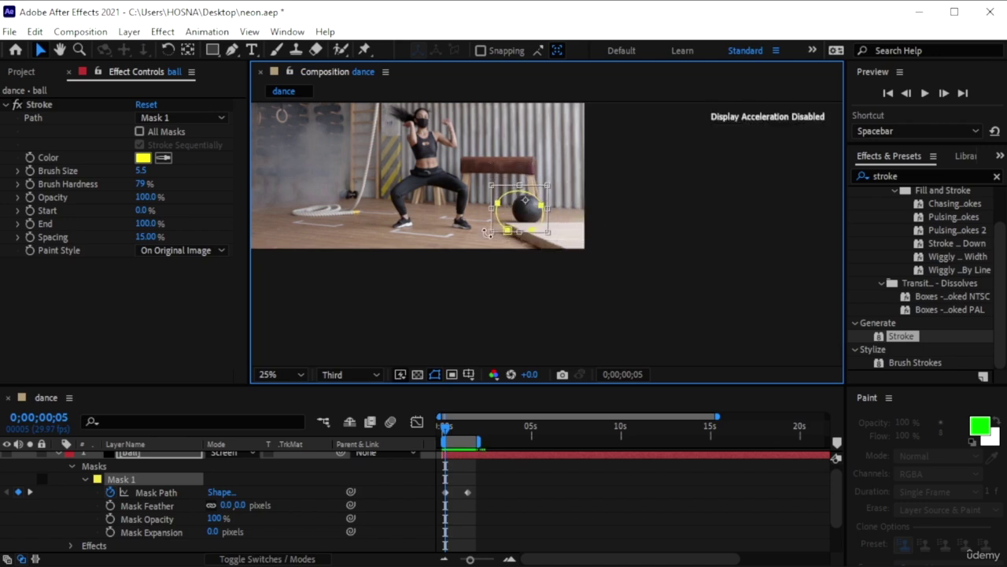
pyautogui.moveTo(490, 232); pyautogui.dragTo(509, 223)
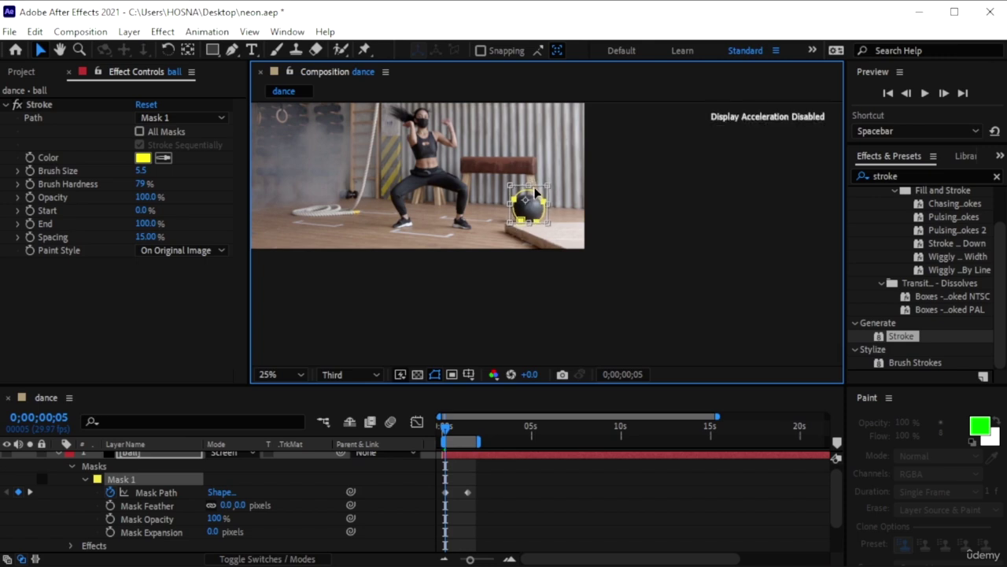
# Fine-tune the lower-left corner and right side of the mask's transform box so the outline fits the ball's edge
pyautogui.scroll(4, 526, 224)
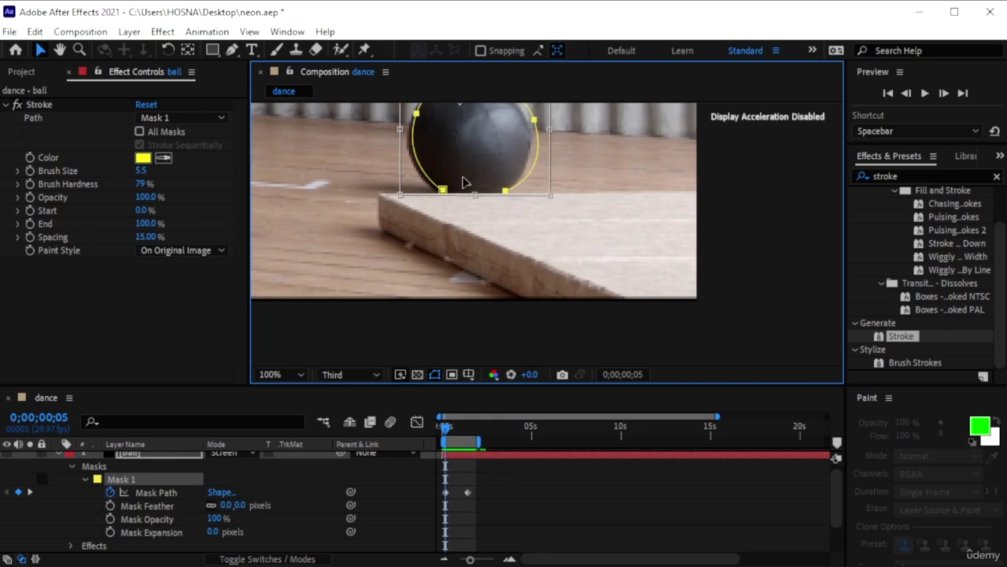
pyautogui.moveTo(396, 194); pyautogui.dragTo(392, 200)
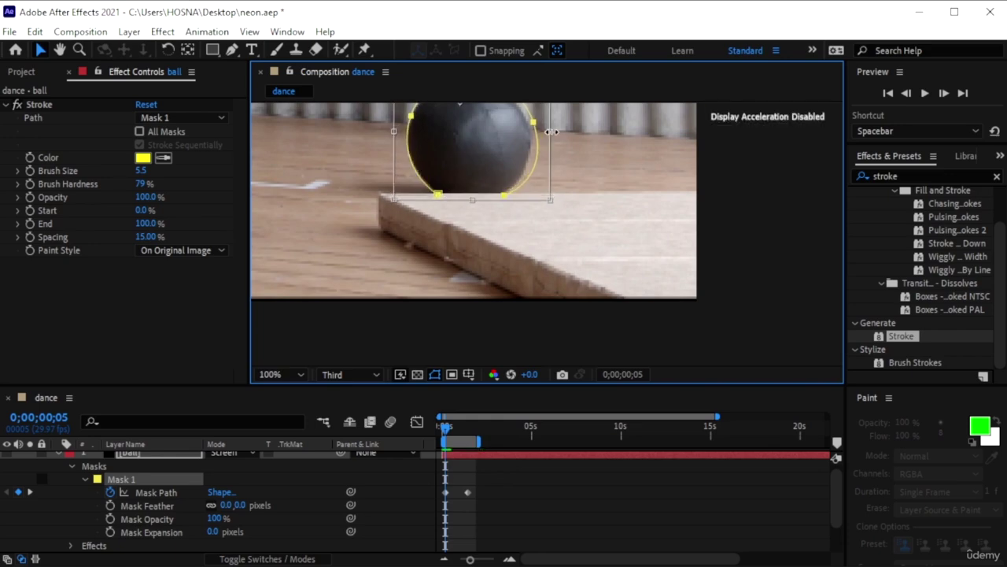
pyautogui.moveTo(550, 132); pyautogui.dragTo(542, 132)
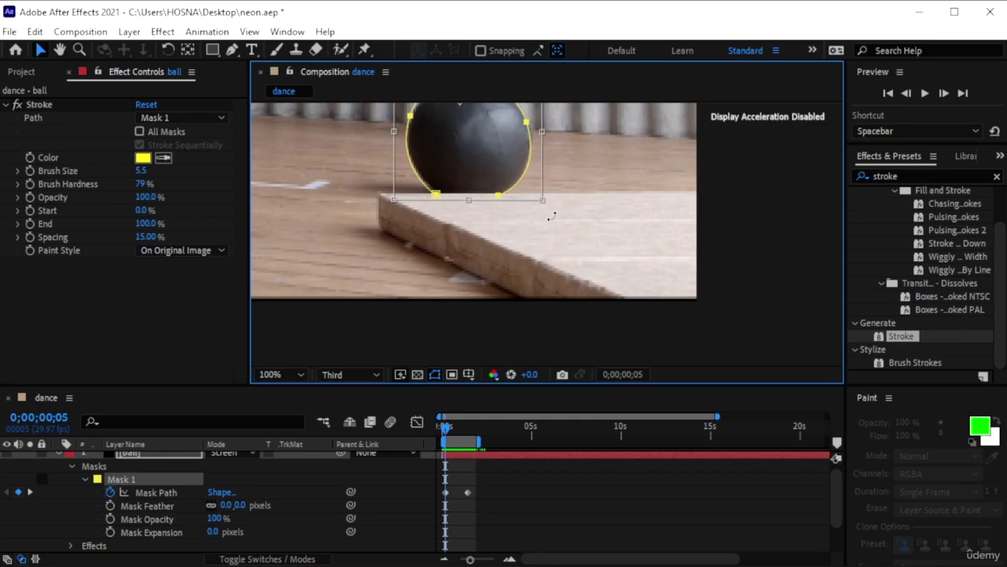
pyautogui.scroll(-2, 551, 215)
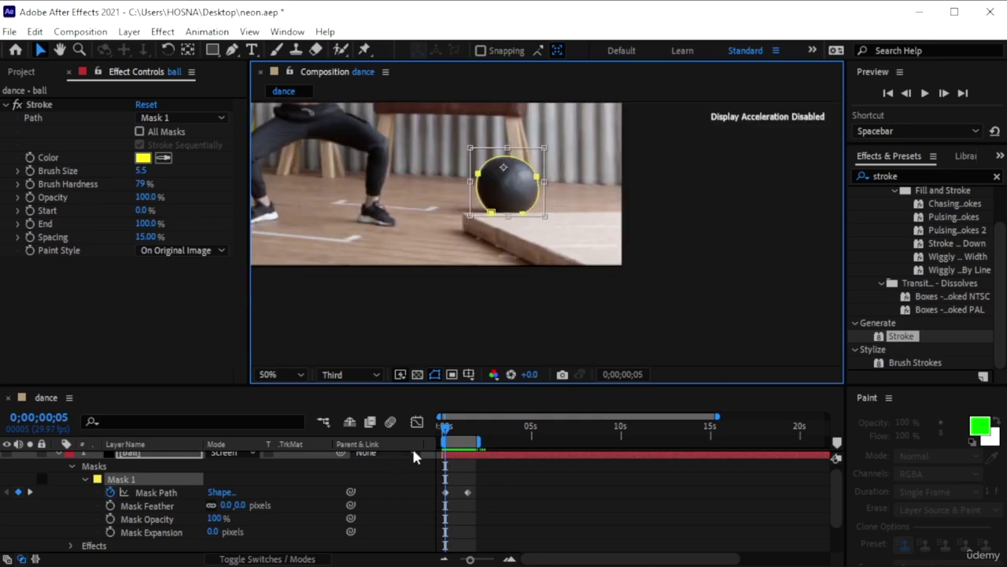
pyautogui.click(447, 432)
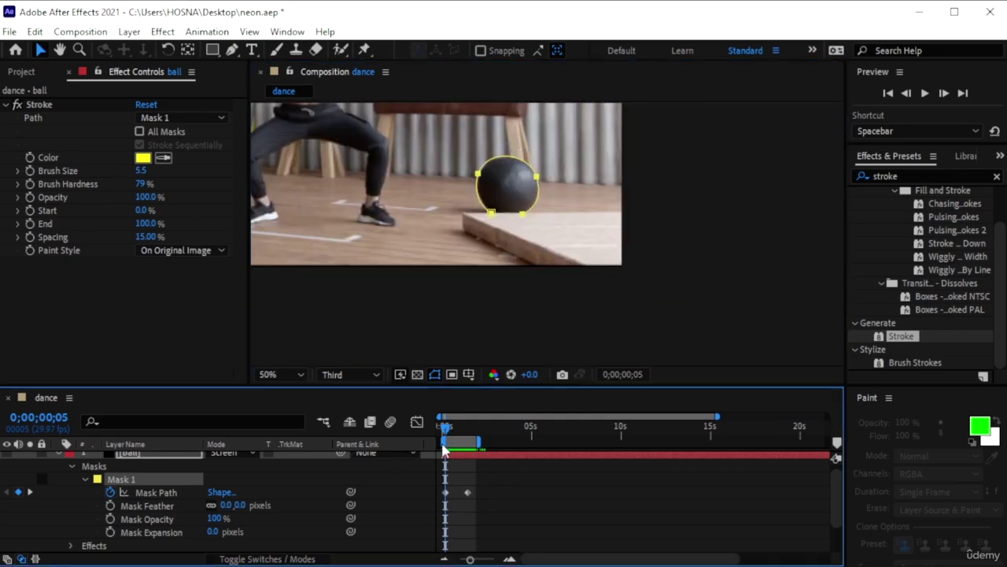
# Set the ball layer's Stroke brush size to 19.5 and keep the yellow colour FCFF00
pyautogui.click(153, 315)
pyautogui.click(327, 469)
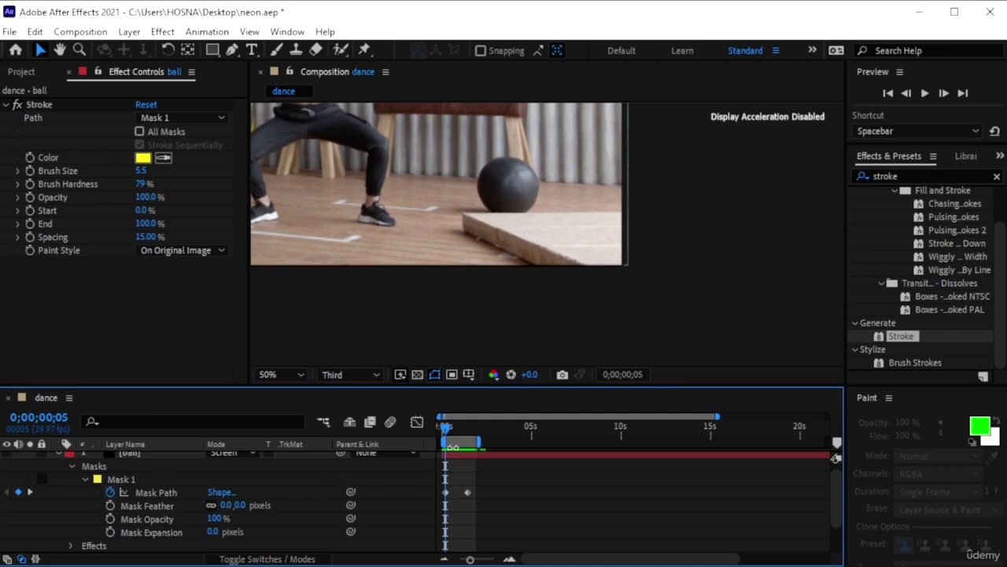
pyautogui.moveTo(140, 170)
pyautogui.mouseDown()
pyautogui.moveTo(197, 180)
pyautogui.moveTo(246, 169)
pyautogui.mouseUp()
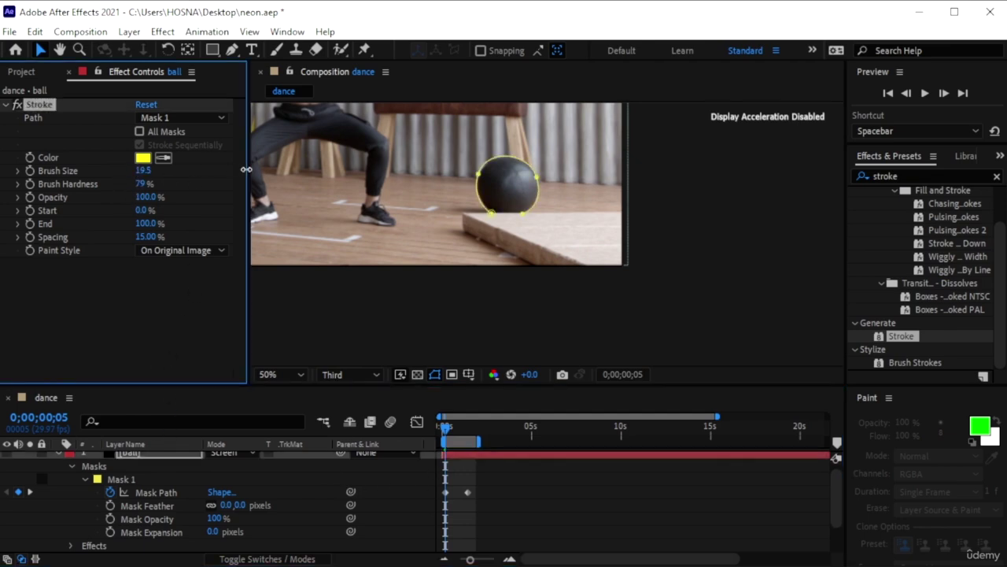
pyautogui.click(146, 157)
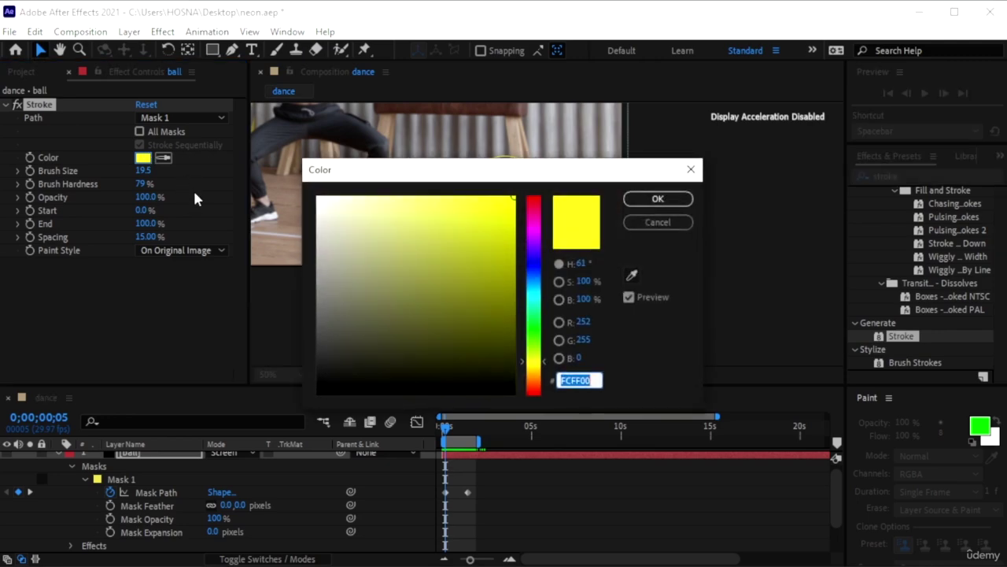
pyautogui.click(659, 200)
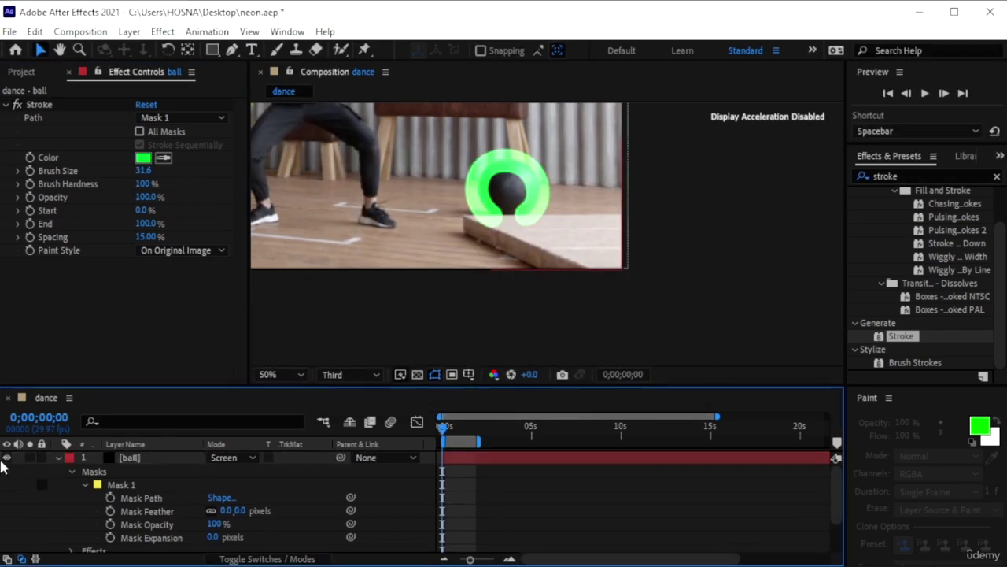
# Compare the footage with the ball layer hidden and shown, and set its Stroke brush size to 10
pyautogui.click(6, 458)
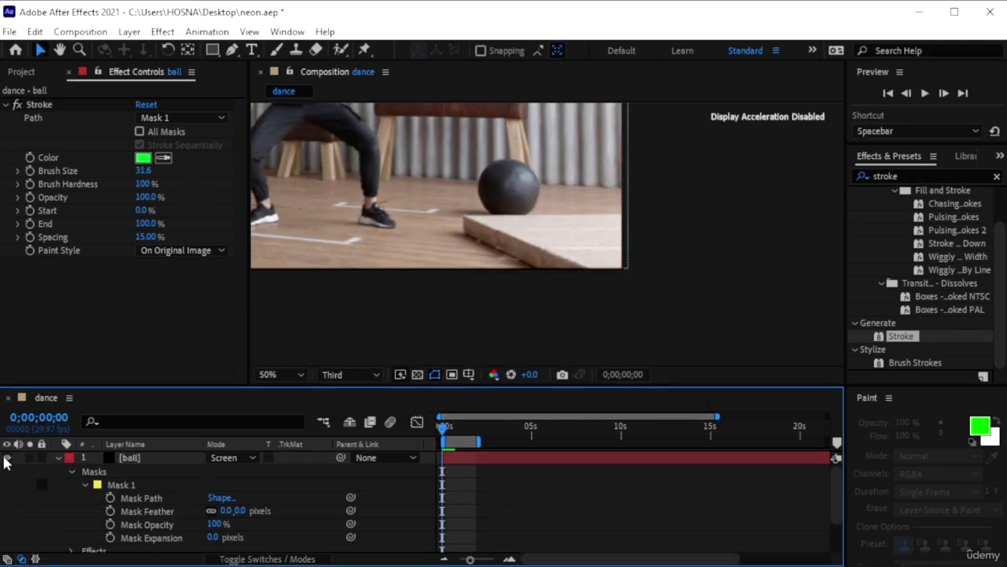
pyautogui.click(6, 458)
pyautogui.click(6, 458)
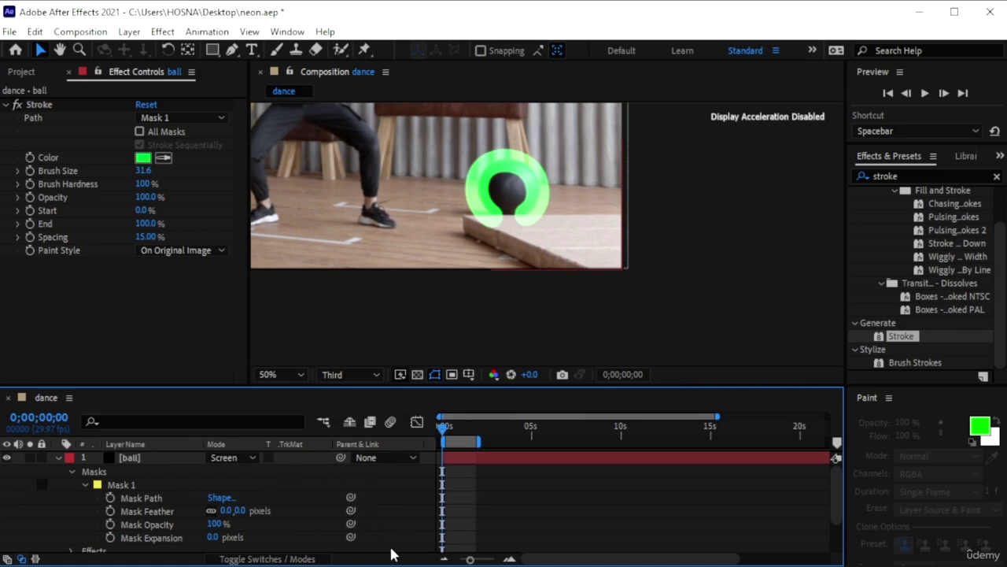
pyautogui.click(450, 429)
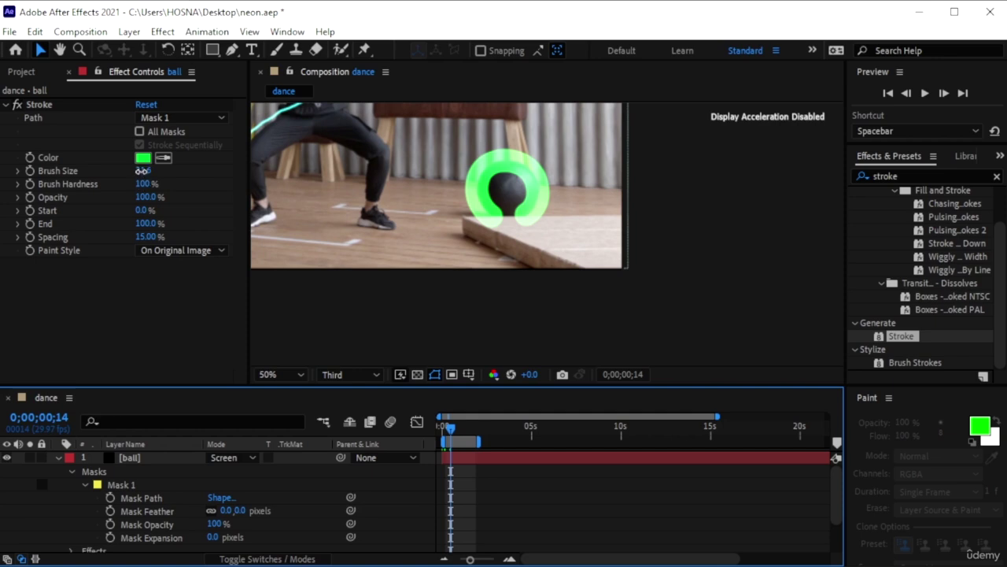
pyautogui.click(143, 170)
pyautogui.write('10')
pyautogui.press('Return')
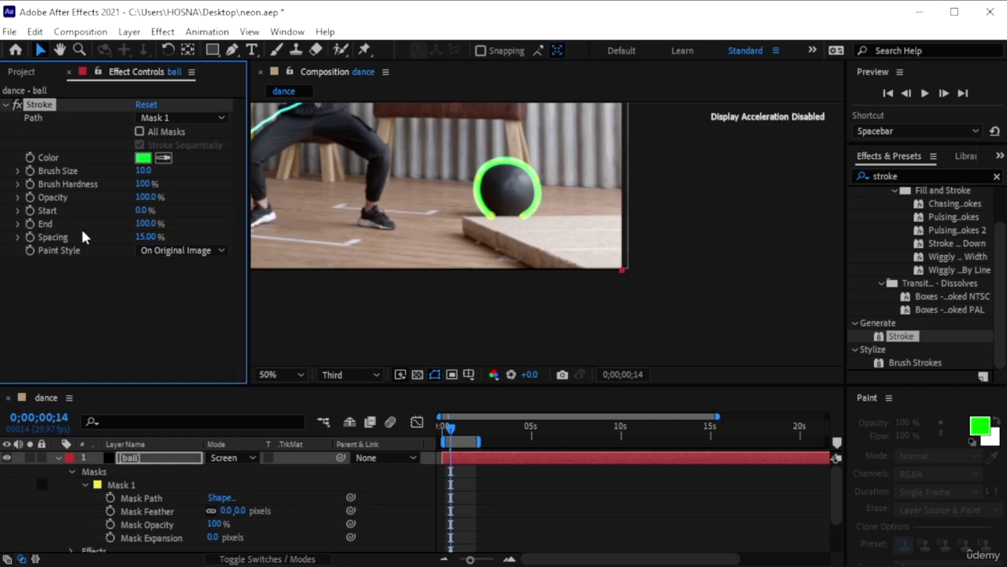
# Set the Stroke's End to 0% and enable keyframing for it at 0;00;00;00
pyautogui.click(148, 224)
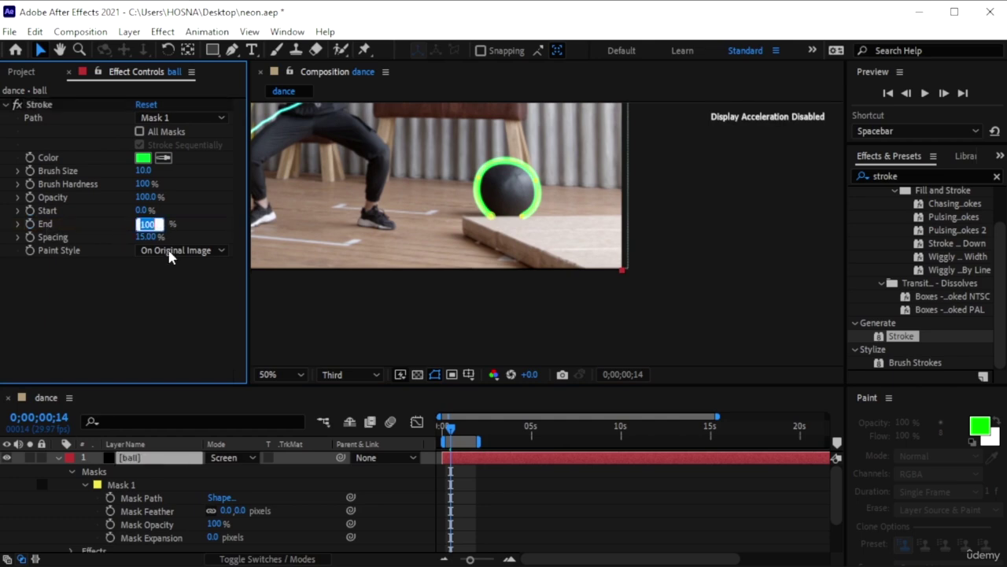
pyautogui.write('0')
pyautogui.press('Return')
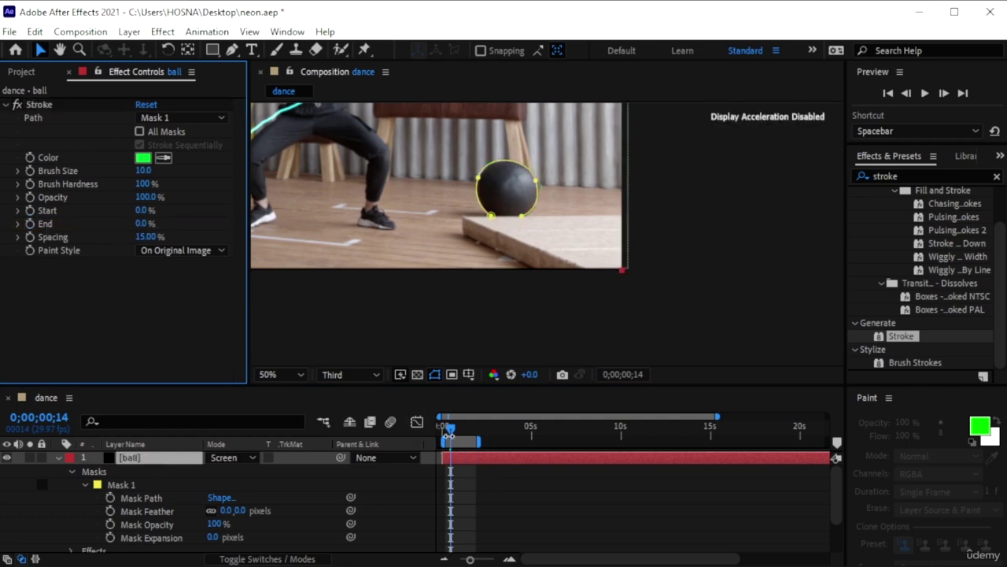
pyautogui.click(429, 425)
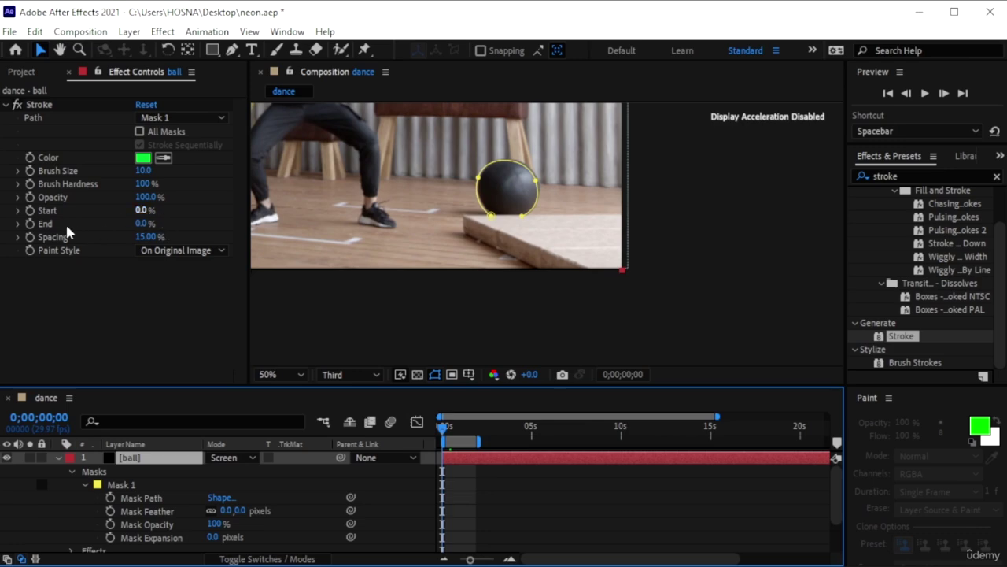
pyautogui.click(28, 225)
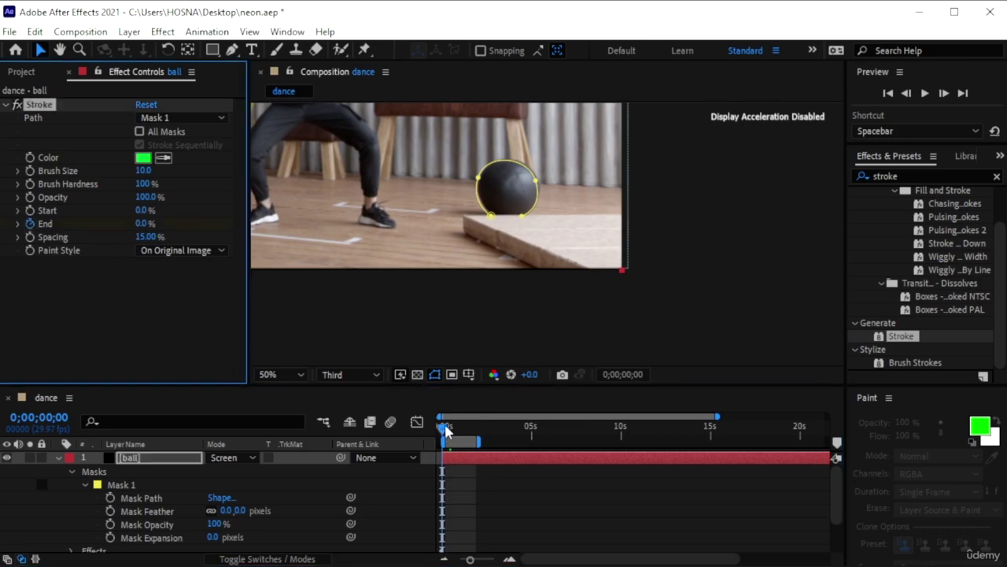
# Set the Stroke's End to 100% at 0;00;01;29
pyautogui.moveTo(445, 428); pyautogui.dragTo(478, 431)
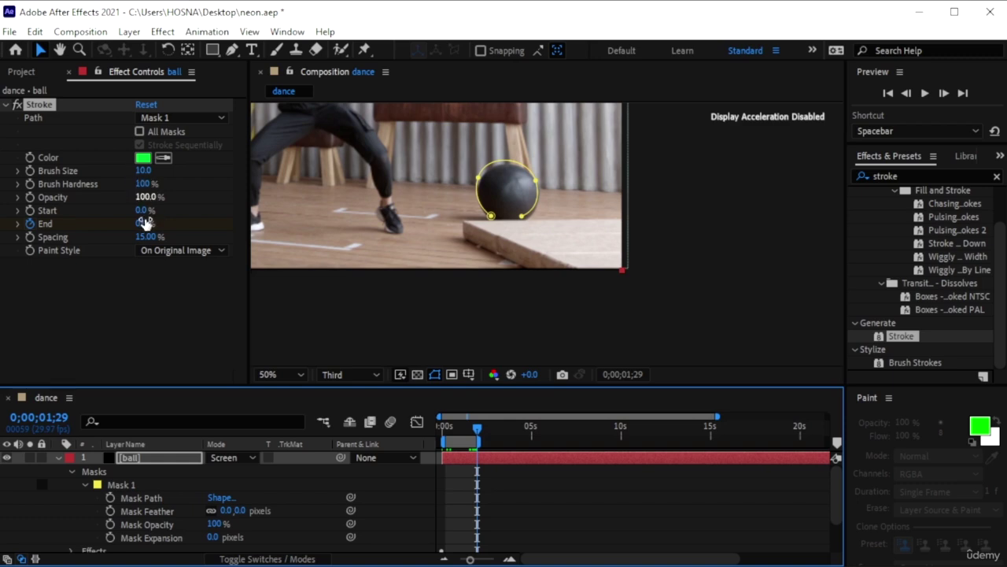
pyautogui.moveTo(144, 223)
pyautogui.mouseDown()
pyautogui.moveTo(449, 273)
pyautogui.moveTo(520, 294)
pyautogui.mouseUp()
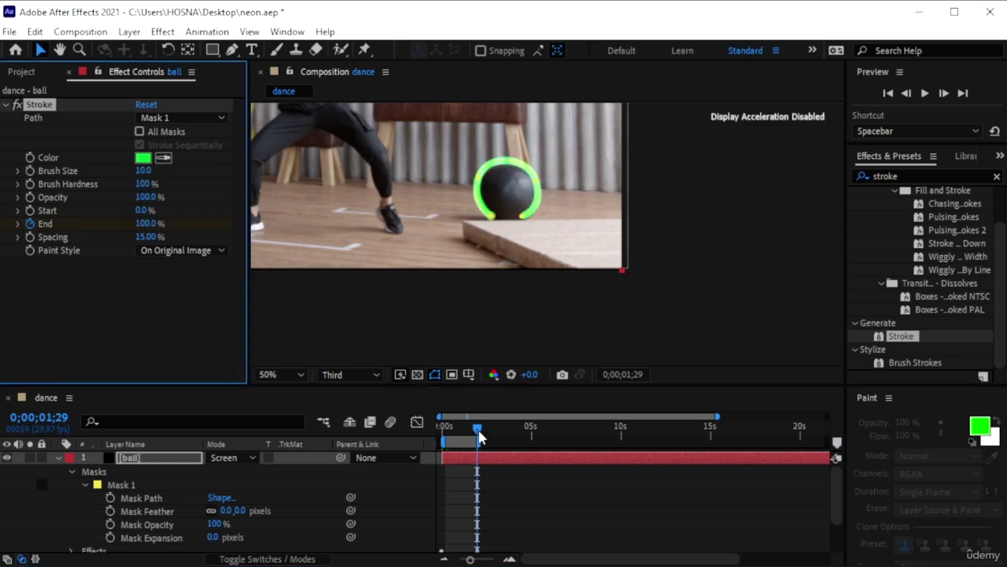
# Enable keyframing for Mask 1's Mask Path at 0;00;00;00, and move the mask slightly down onto the ball at 0;00;02;01
pyautogui.moveTo(480, 438); pyautogui.dragTo(442, 437)
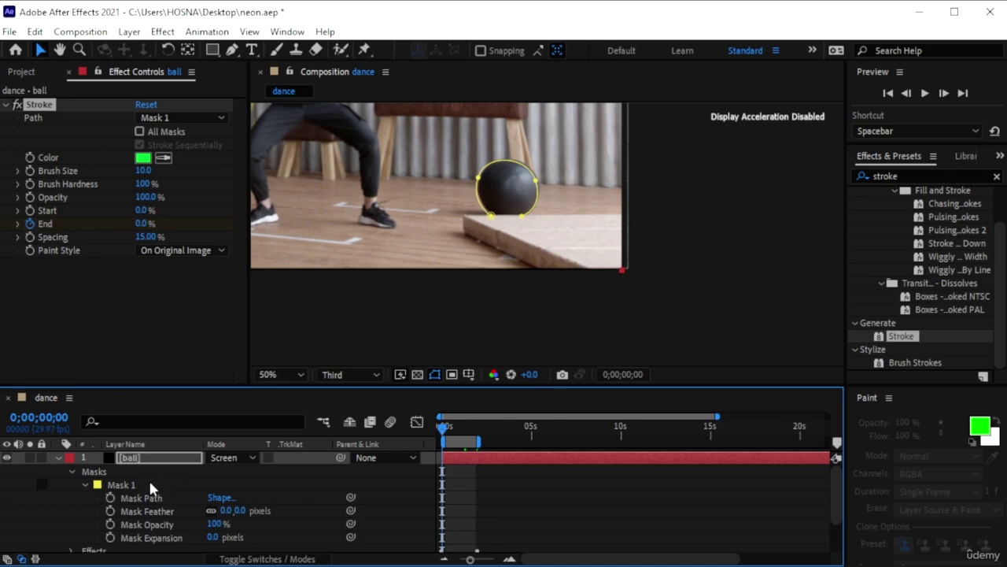
pyautogui.click(110, 498)
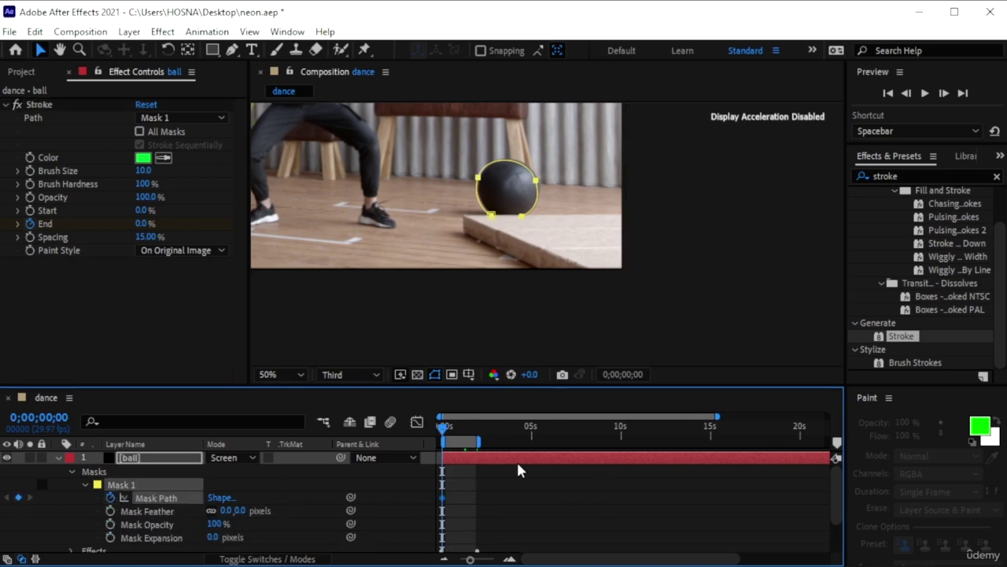
pyautogui.moveTo(446, 430); pyautogui.dragTo(479, 429)
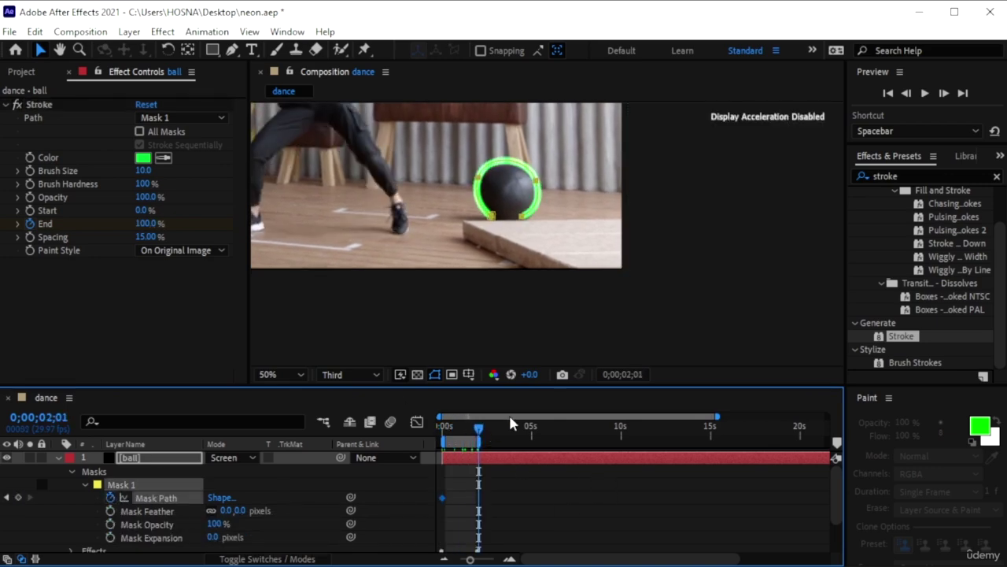
pyautogui.hotkey('ctrl', 't')
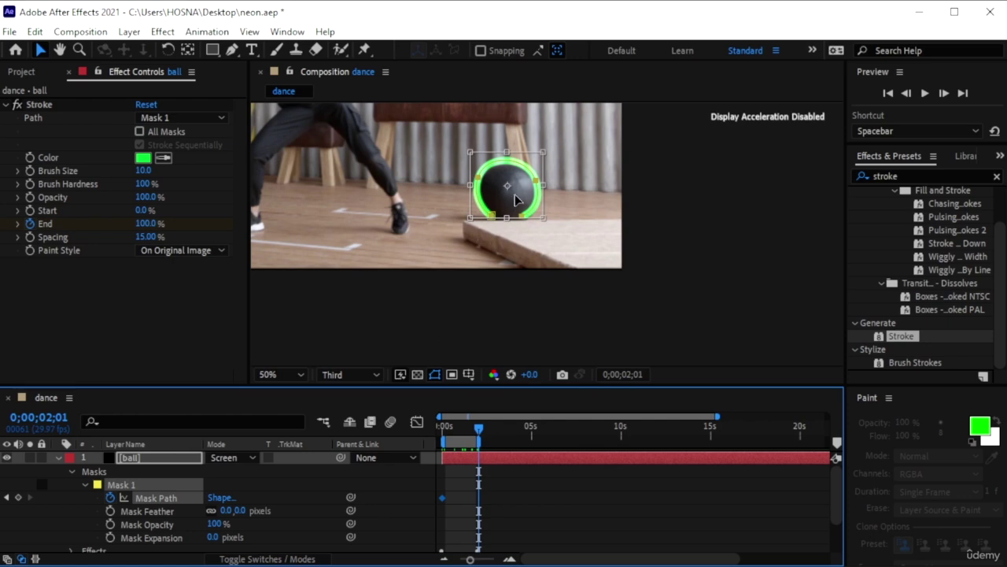
pyautogui.moveTo(511, 186); pyautogui.dragTo(511, 192)
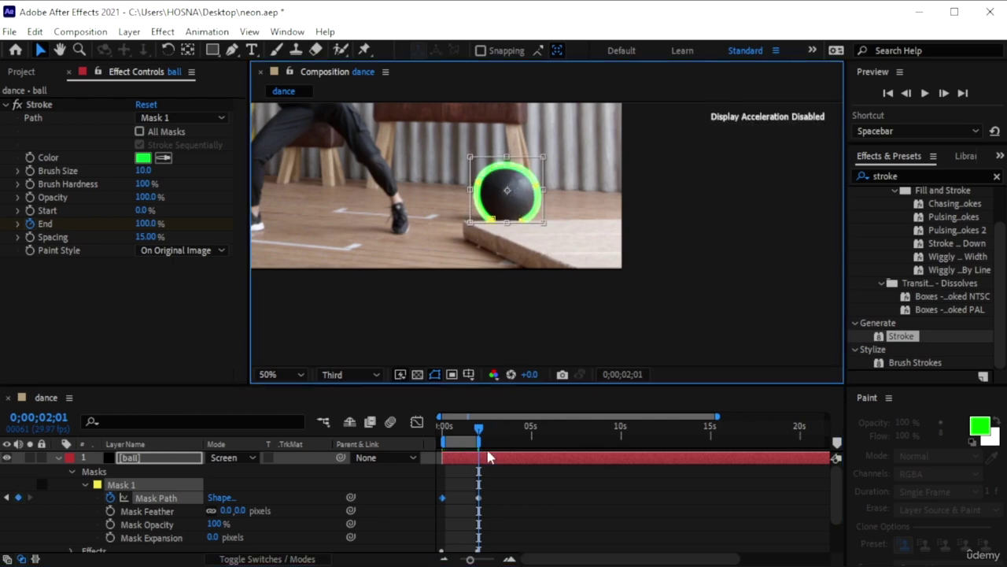
# Apply Easy Ease to both Mask Path keyframes and preview the animation from the start in the full frame
pyautogui.moveTo(509, 508); pyautogui.dragTo(440, 481)
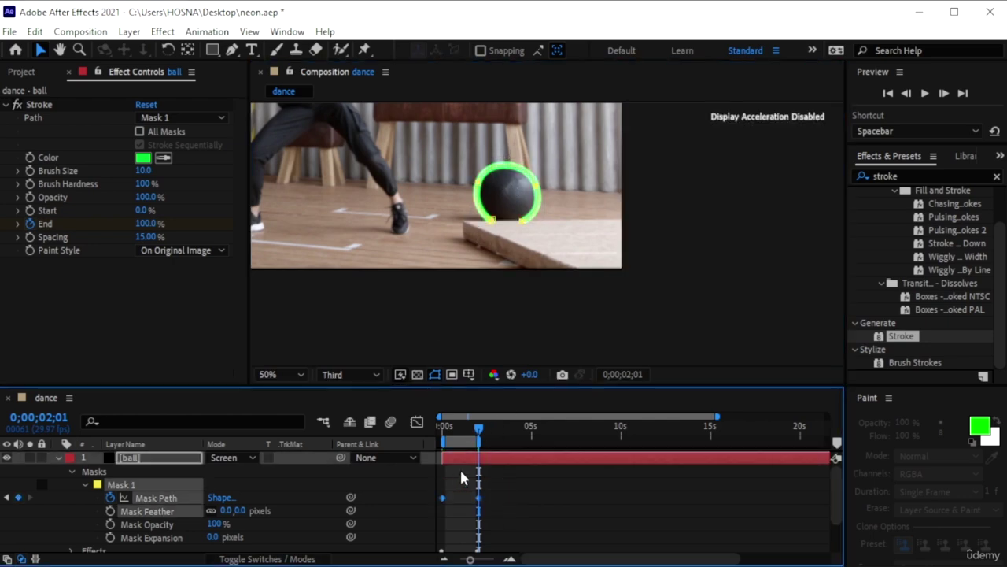
pyautogui.moveTo(482, 435); pyautogui.dragTo(444, 433)
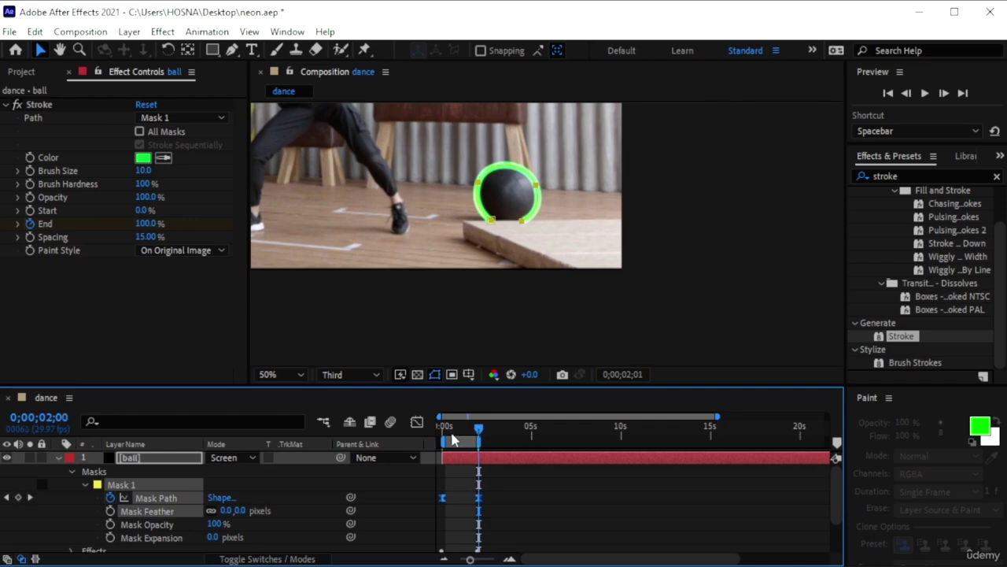
pyautogui.press('space')
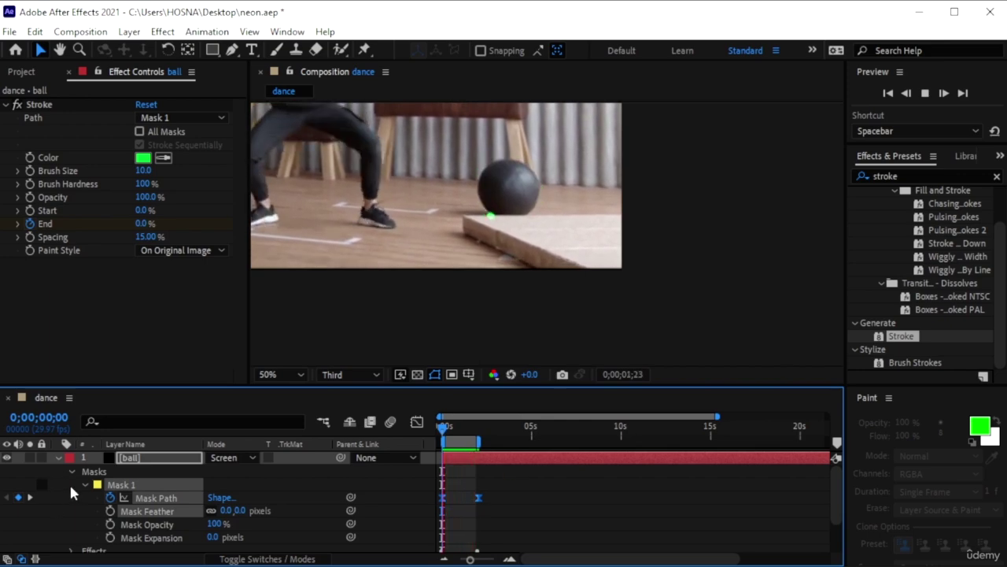
pyautogui.click(57, 456)
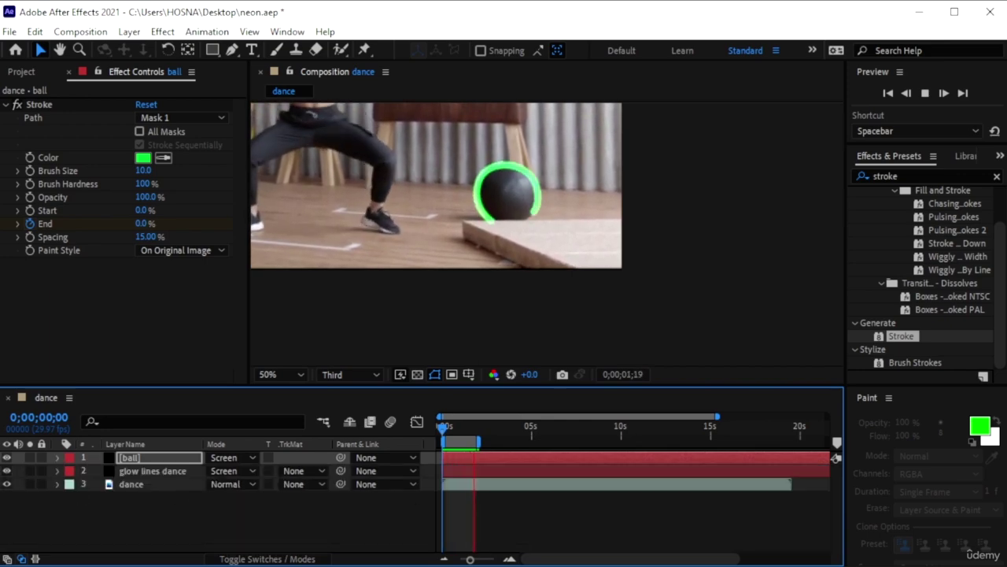
pyautogui.scroll(-4, 458, 301)
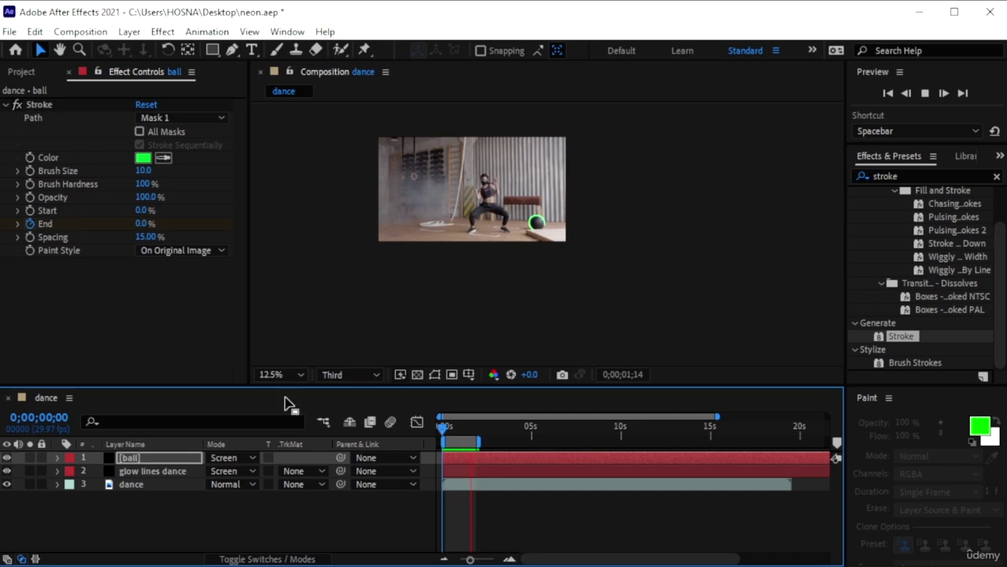
pyautogui.click(285, 372)
pyautogui.click(285, 98)
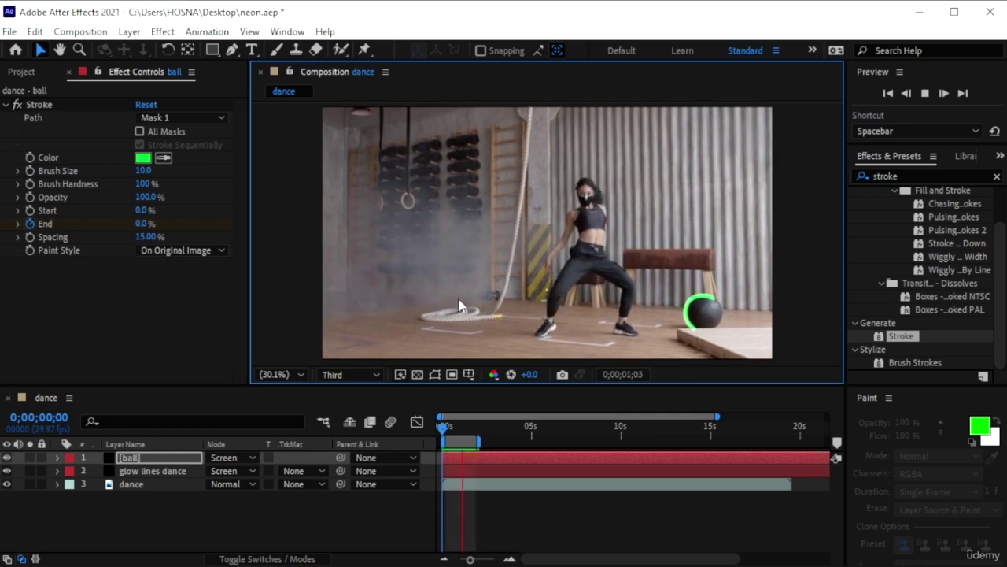
# Import neon colors.jpg and add it to the dance composition above the ball layer
pyautogui.click(20, 72)
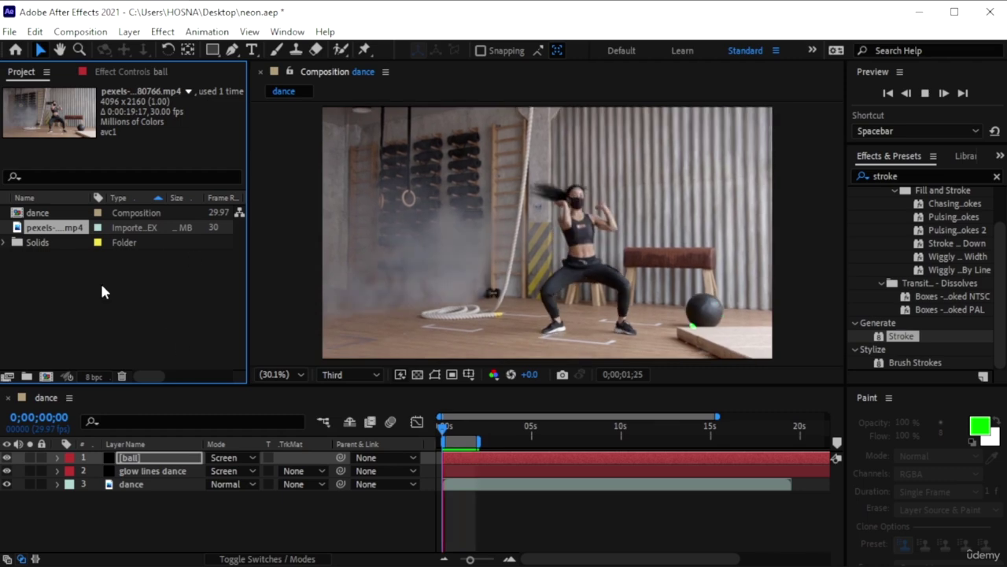
pyautogui.click(100, 281)
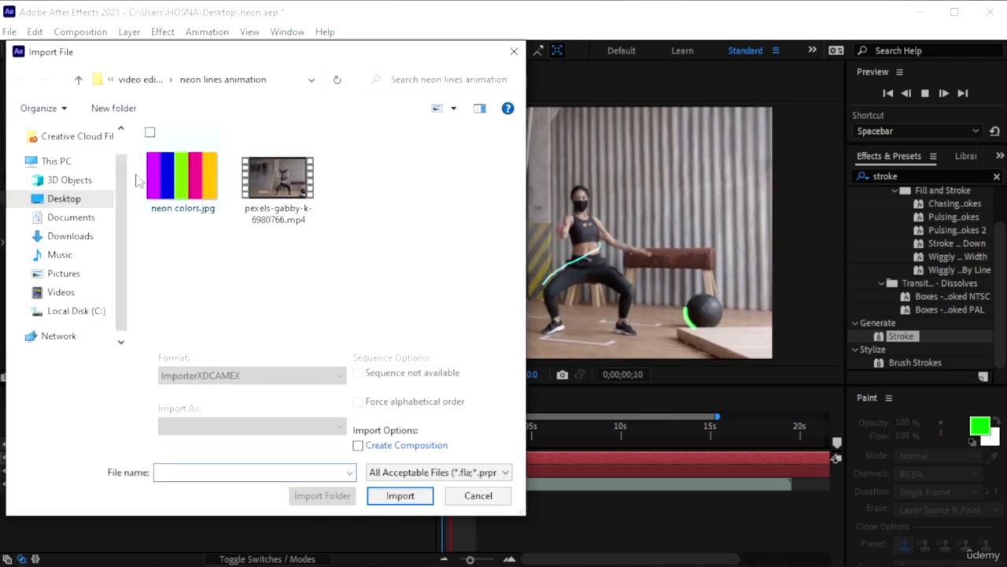
pyautogui.click(162, 201)
pyautogui.click(405, 496)
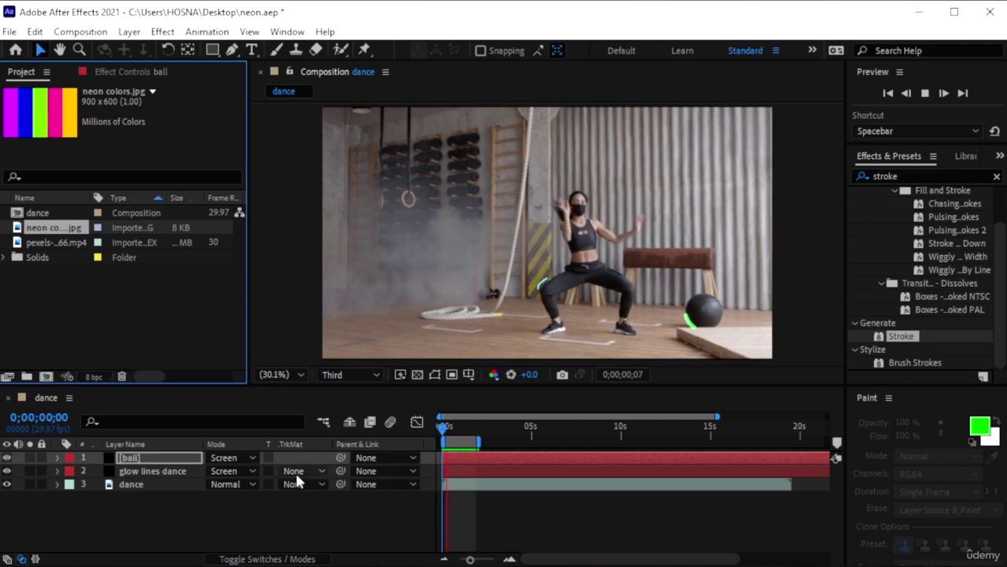
pyautogui.moveTo(53, 227); pyautogui.dragTo(160, 451)
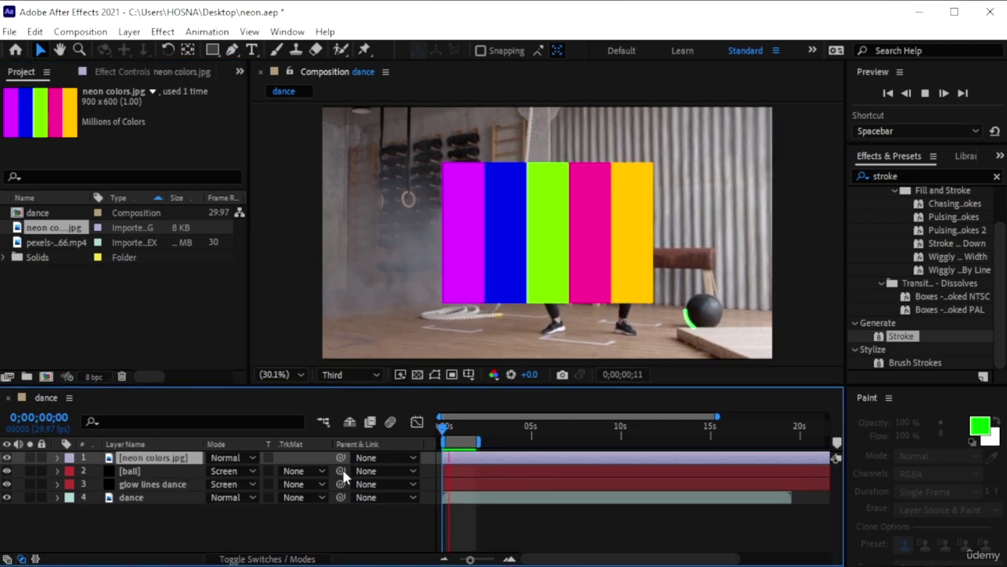
# Try to sample the purple stripe of the neon colors image as the ball layer's Stroke color
pyautogui.click(157, 471)
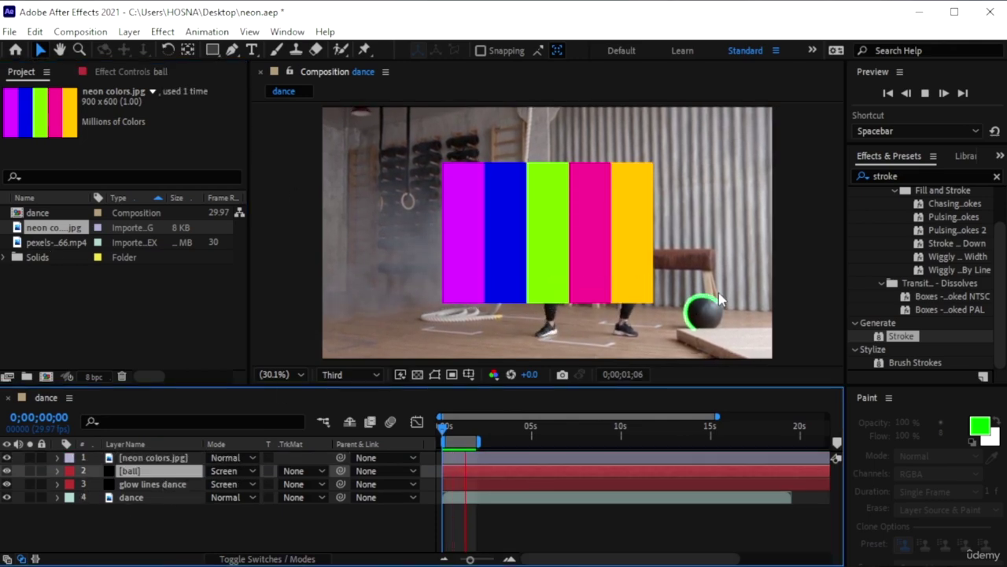
pyautogui.click(126, 70)
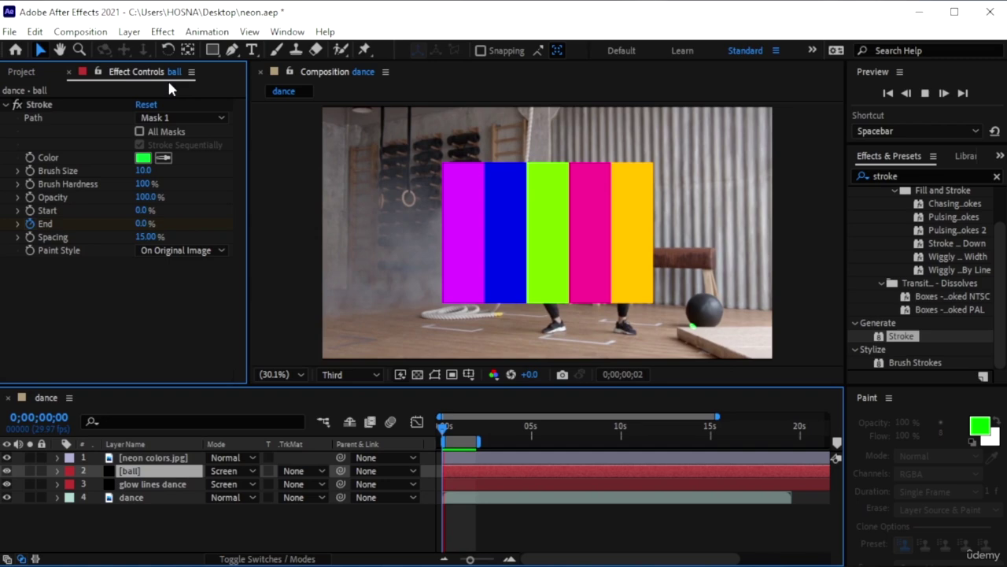
pyautogui.click(163, 157)
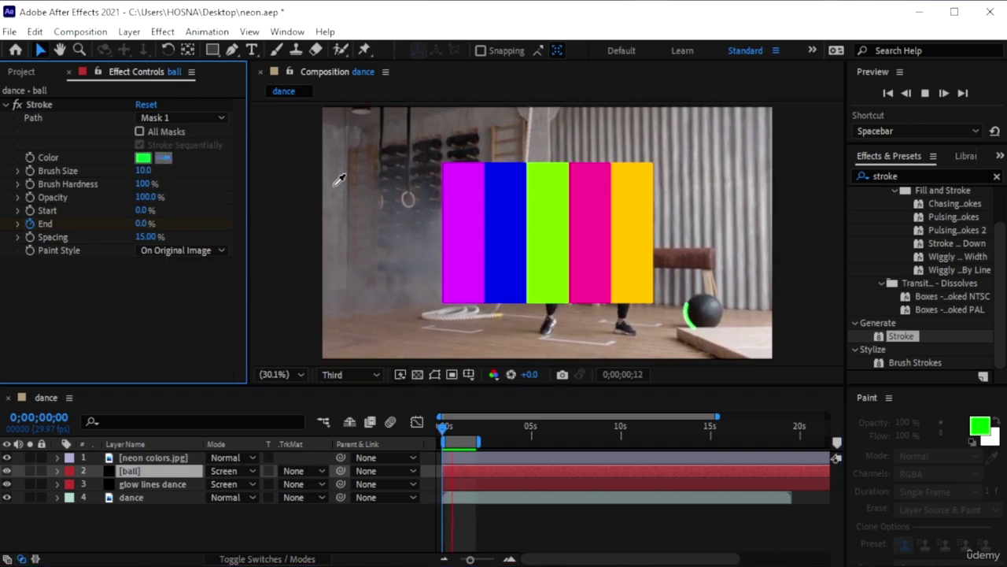
pyautogui.click(468, 205)
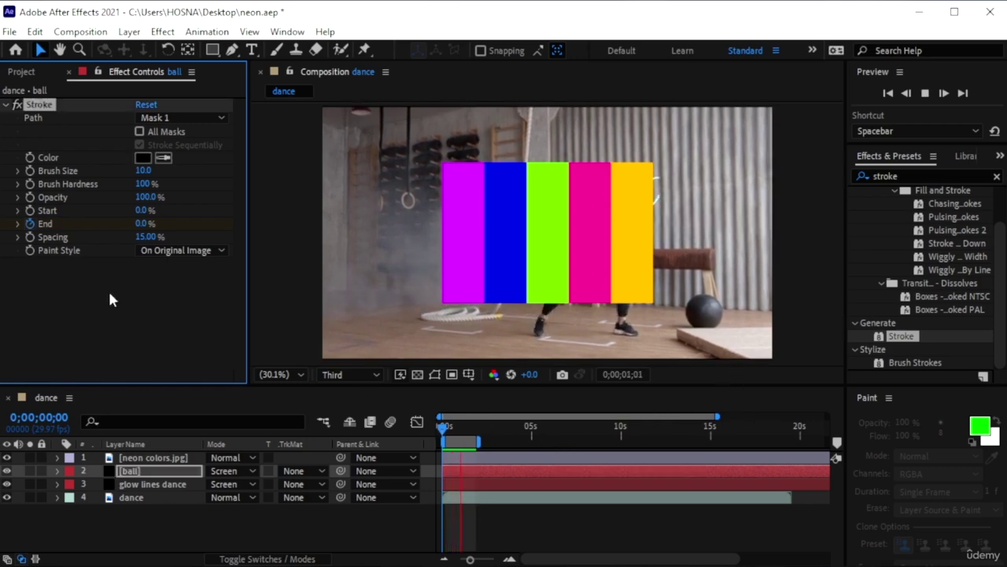
pyautogui.click(130, 458)
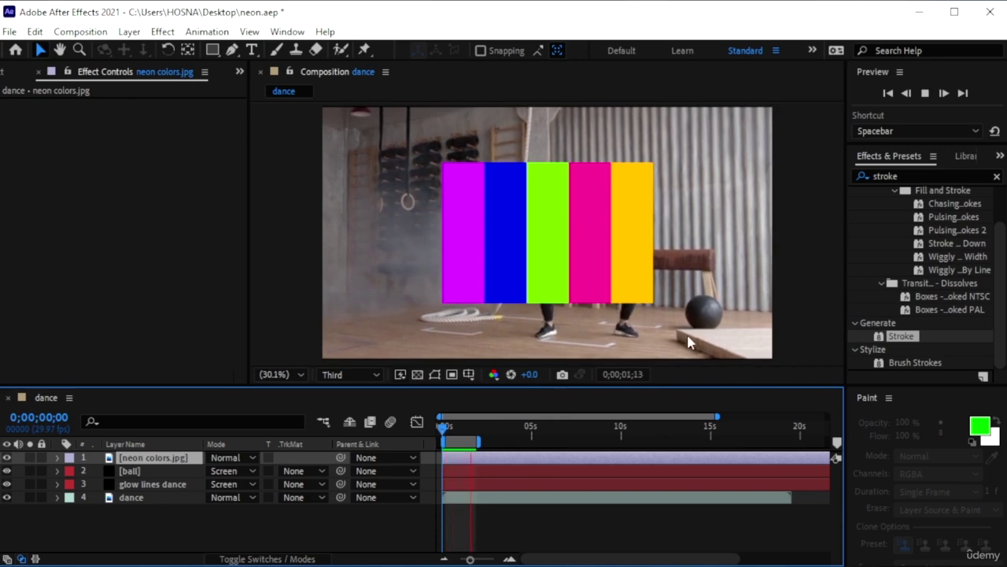
pyautogui.click(184, 472)
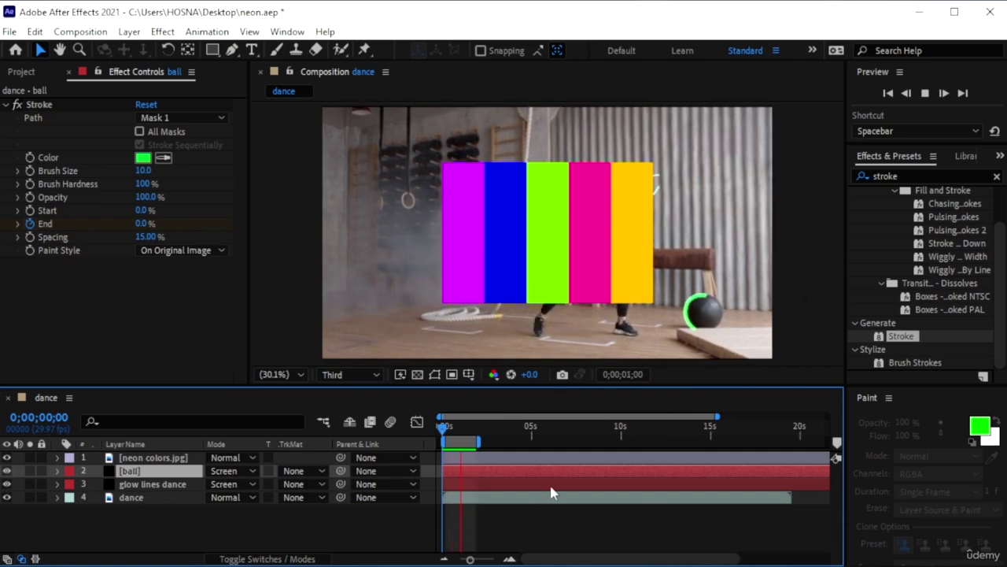
# Stop the preview and try to change the paint foreground color for the glow lines dance layer
pyautogui.press('space')
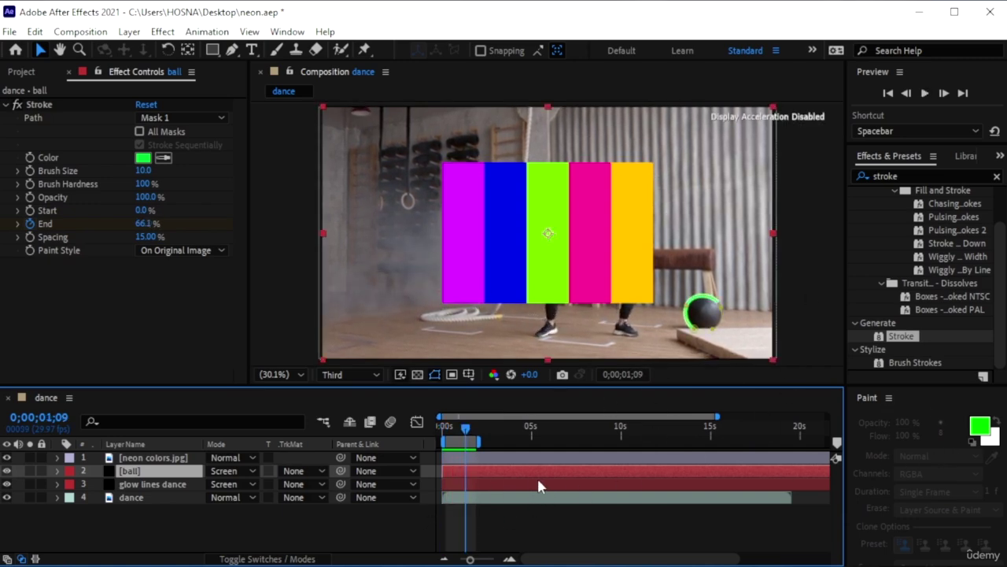
pyautogui.doubleClick(147, 485)
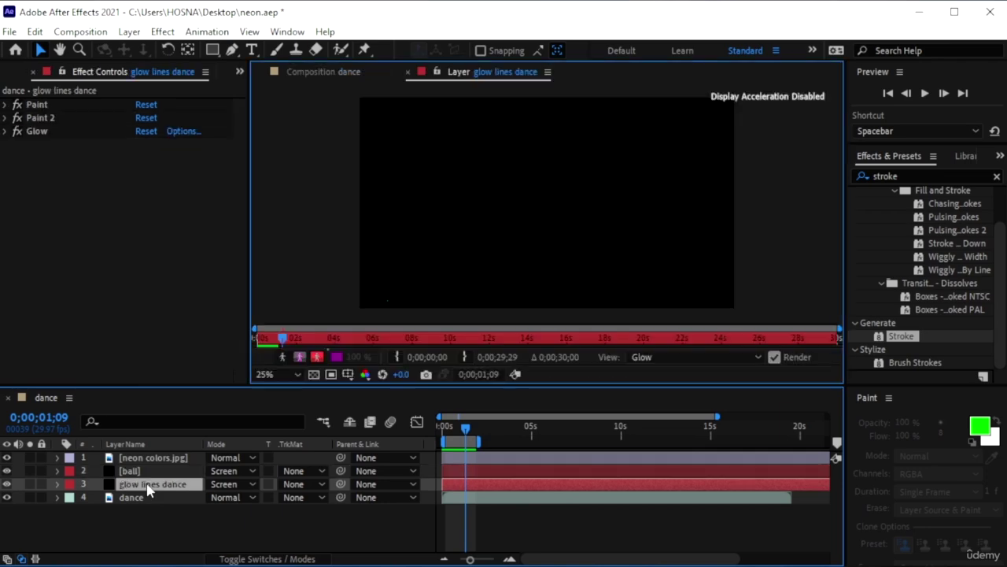
pyautogui.click(351, 72)
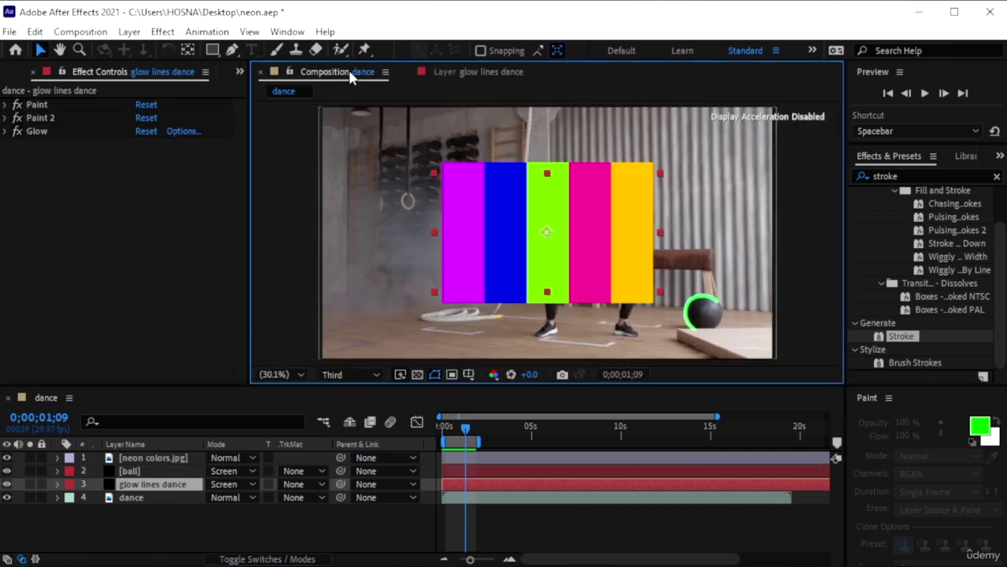
pyautogui.click(975, 440)
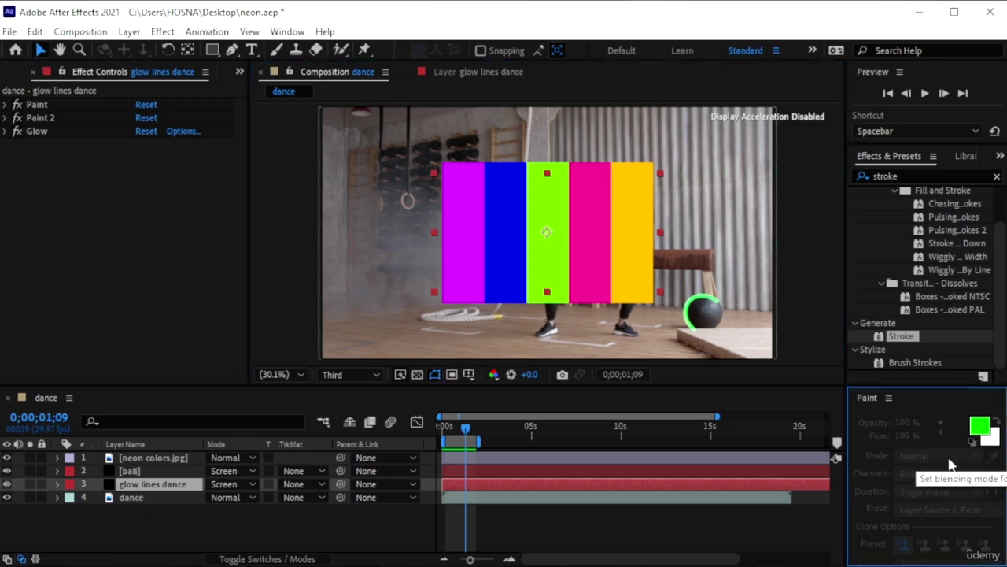
pyautogui.moveTo(542, 234); pyautogui.dragTo(528, 217)
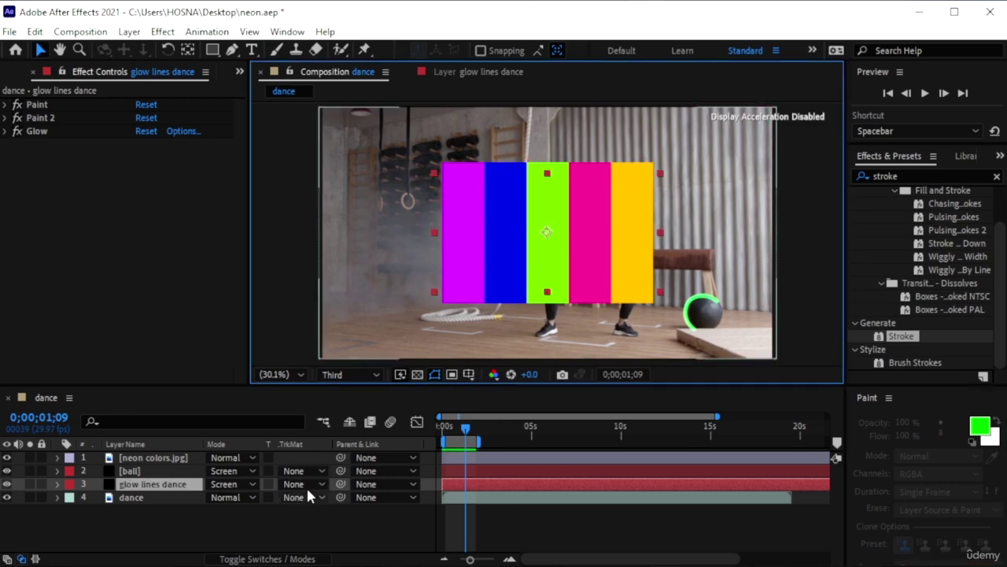
pyautogui.click(153, 471)
pyautogui.click(167, 458)
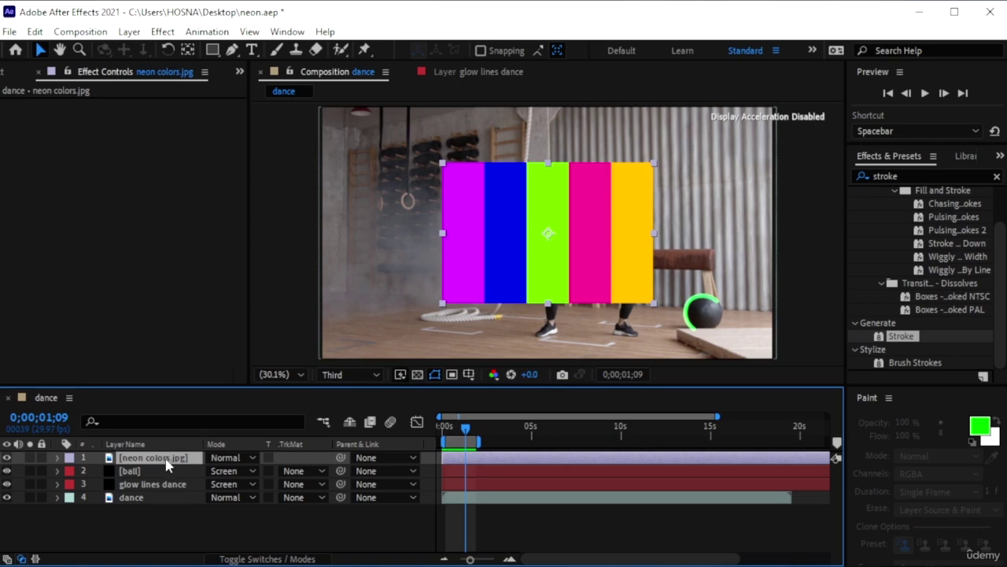
# Sample pink FD0096 from the neon colors.jpg thumbnail as the Brush color and paint a short stroke on the glow lines dance layer
pyautogui.click(275, 49)
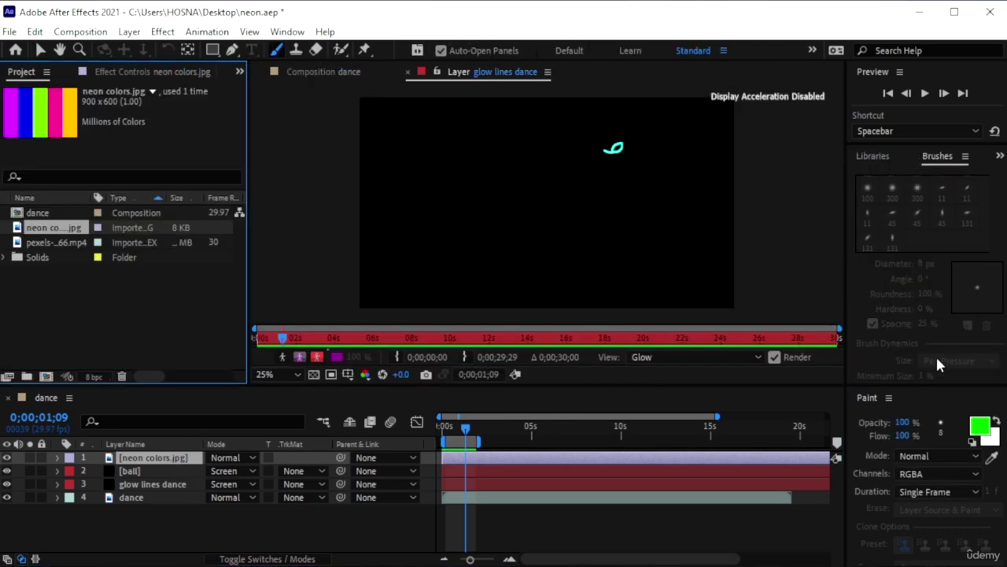
pyautogui.click(982, 430)
pyautogui.click(631, 275)
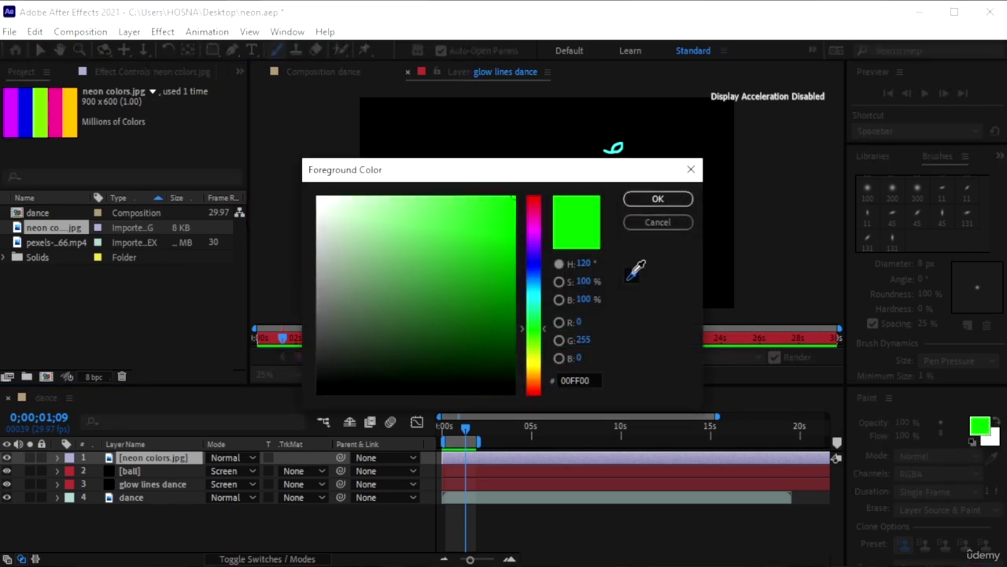
pyautogui.click(52, 108)
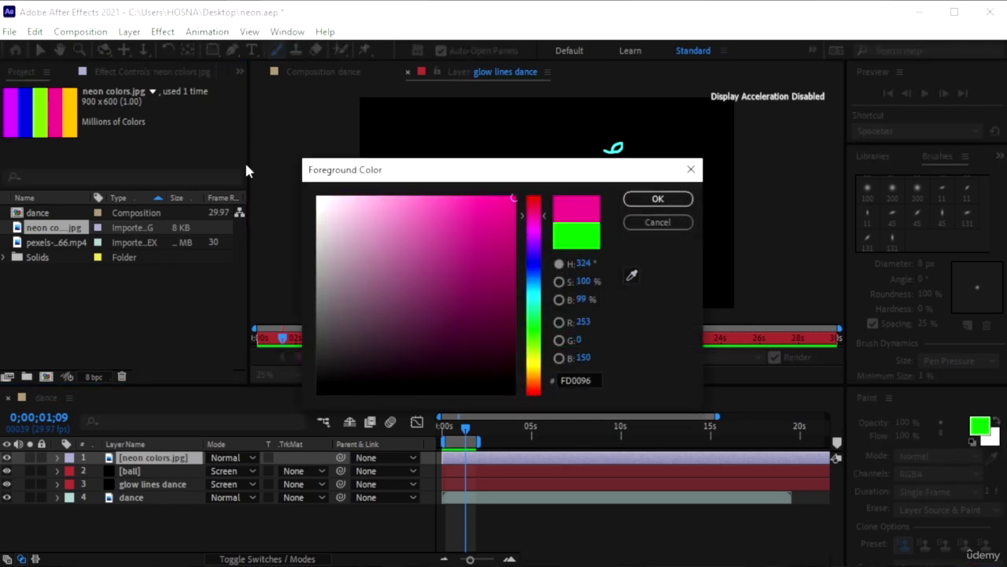
pyautogui.click(642, 200)
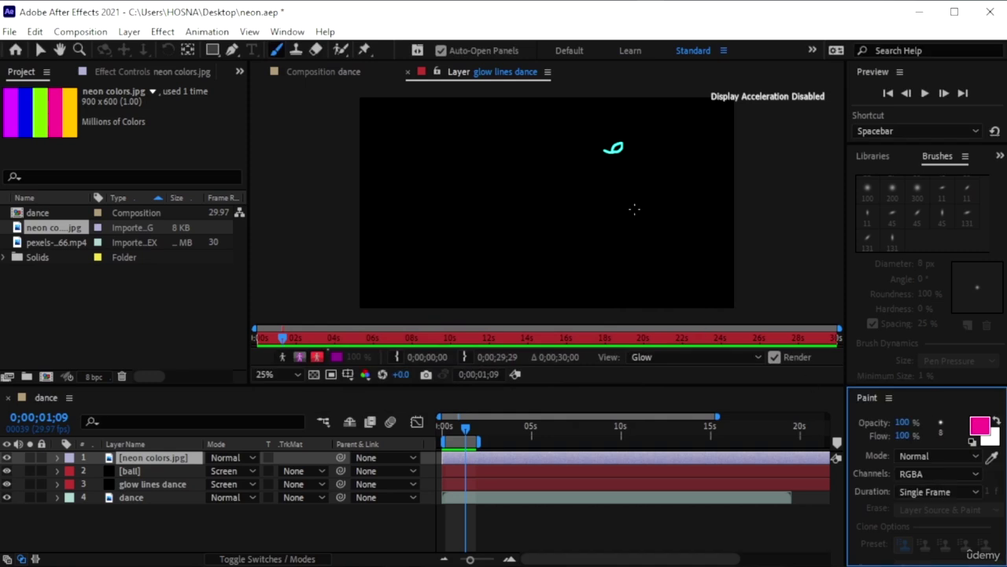
pyautogui.moveTo(606, 200); pyautogui.dragTo(642, 194)
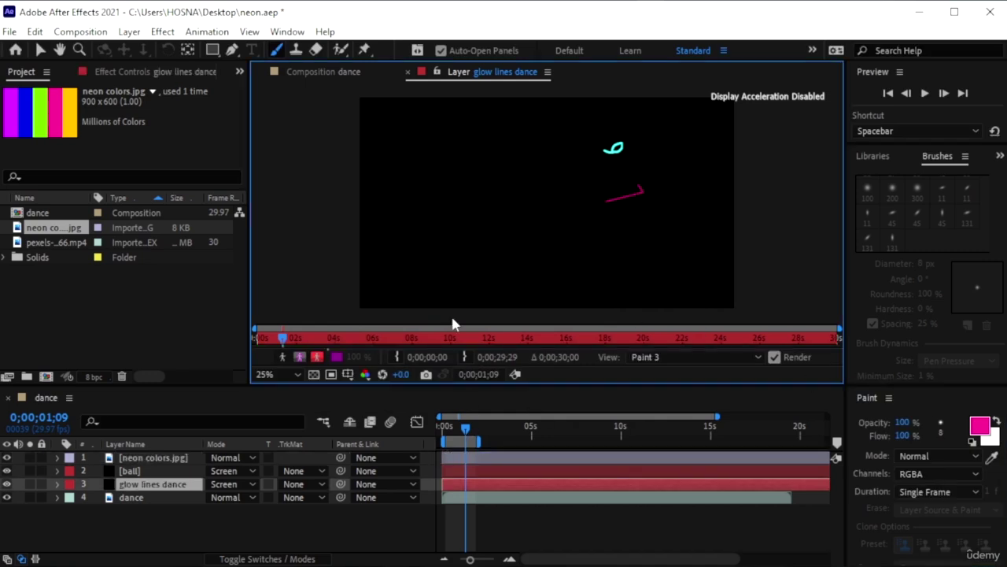
pyautogui.click(326, 73)
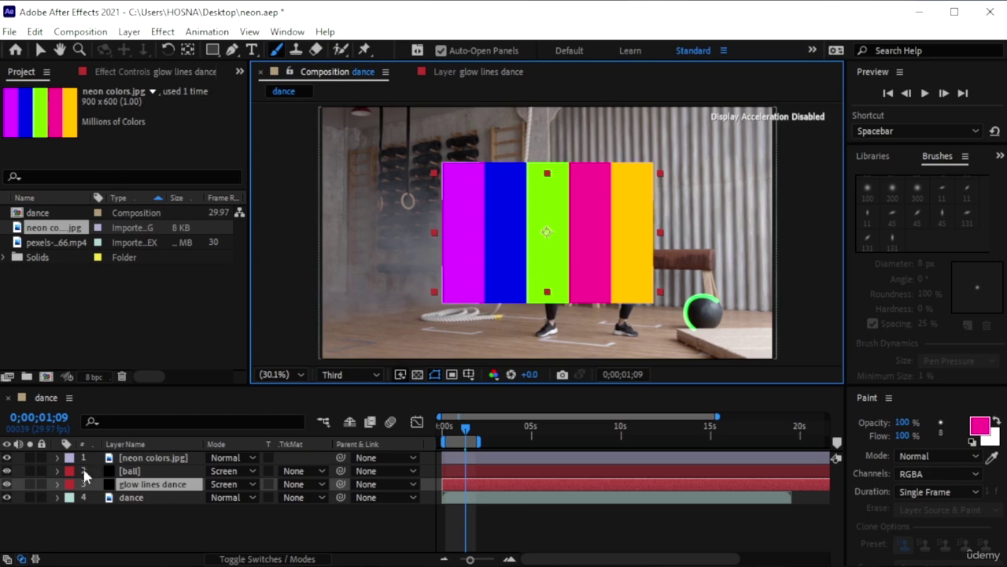
# Delete the neon colors.jpg layer from the dance composition
pyautogui.click(113, 460)
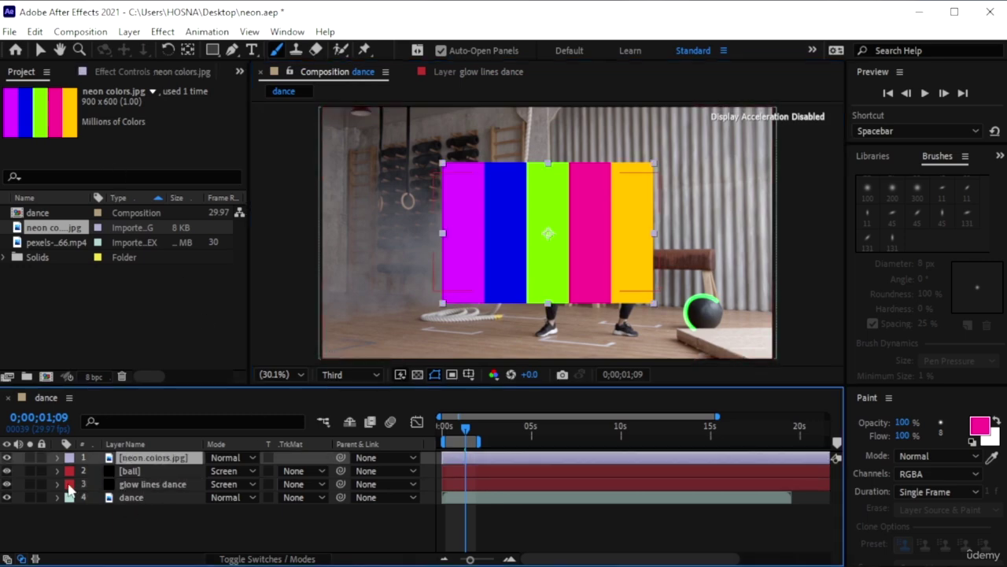
pyautogui.press('Delete')
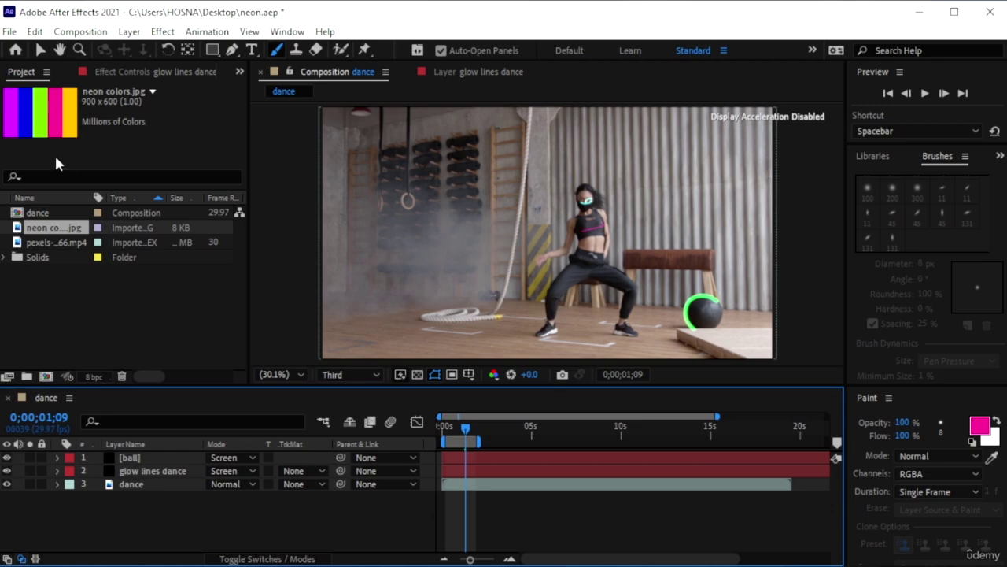
# In the glow lines dance layer view, undo the neon colors.jpg layer deletion and the pink brush stroke
pyautogui.click(467, 75)
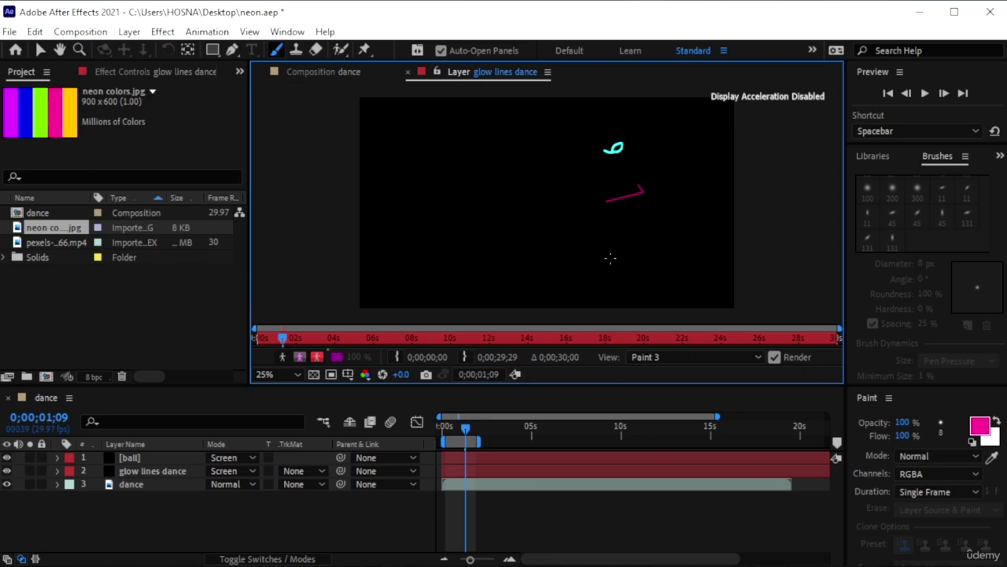
pyautogui.hotkey('ctrl', '/')
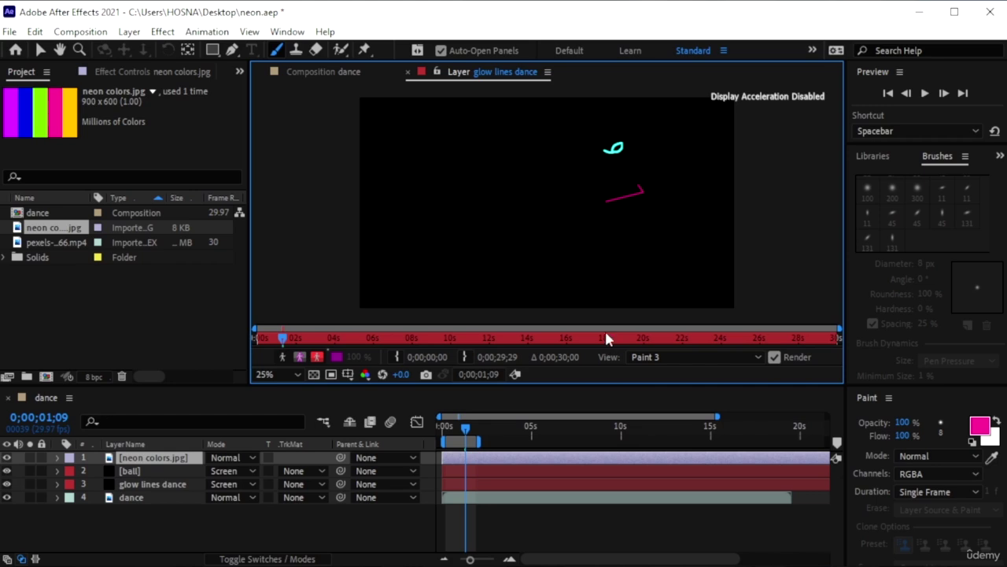
pyautogui.click(158, 481)
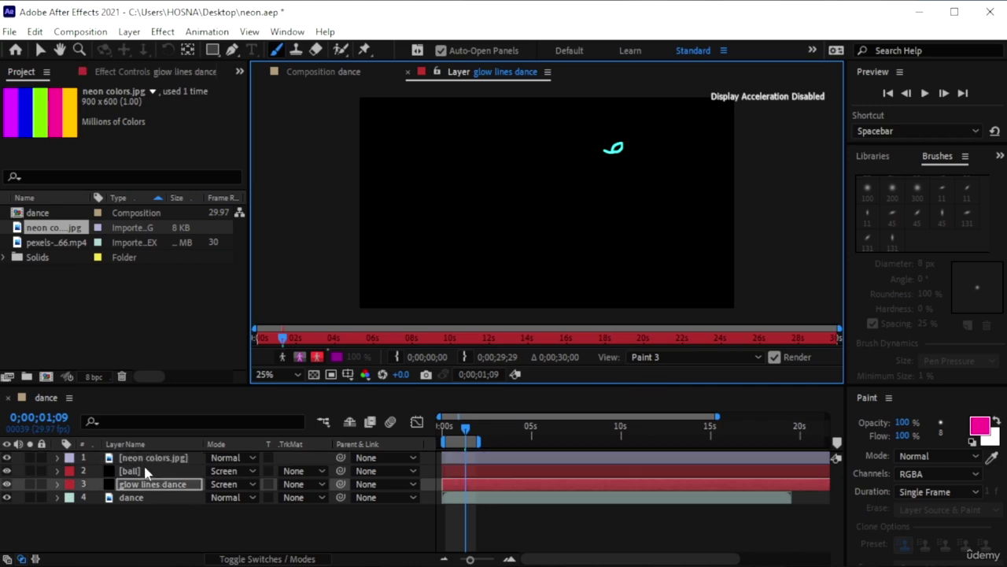
# Return to the dance composition view and remove the neon colors.jpg layer covering the dancer
pyautogui.click(311, 71)
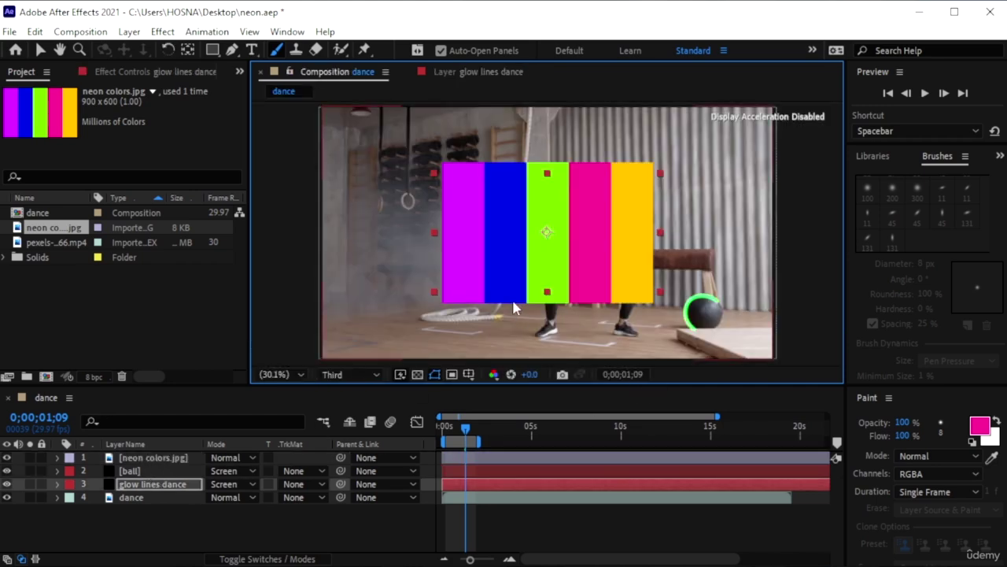
pyautogui.click(157, 488)
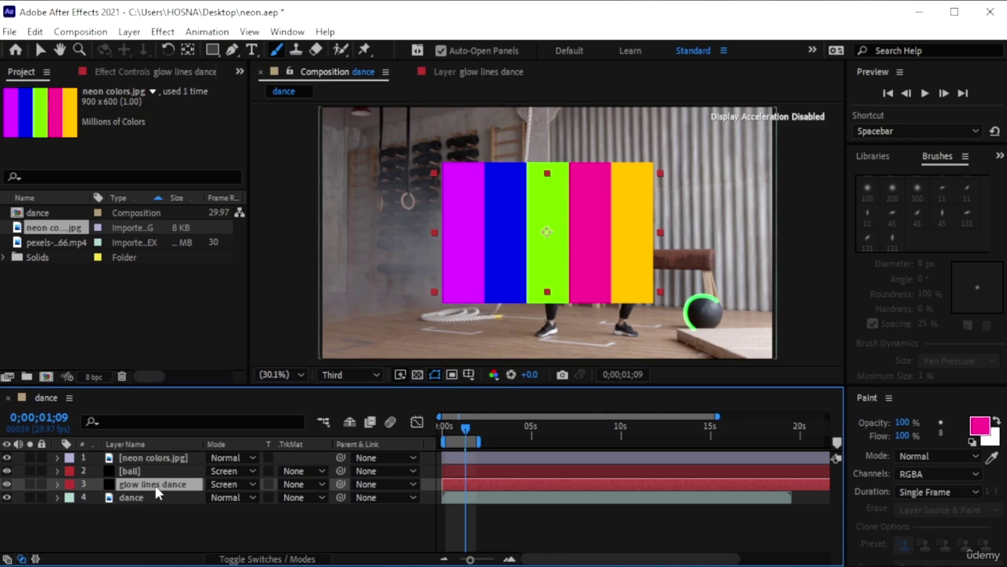
pyautogui.click(146, 460)
pyautogui.press('Delete')
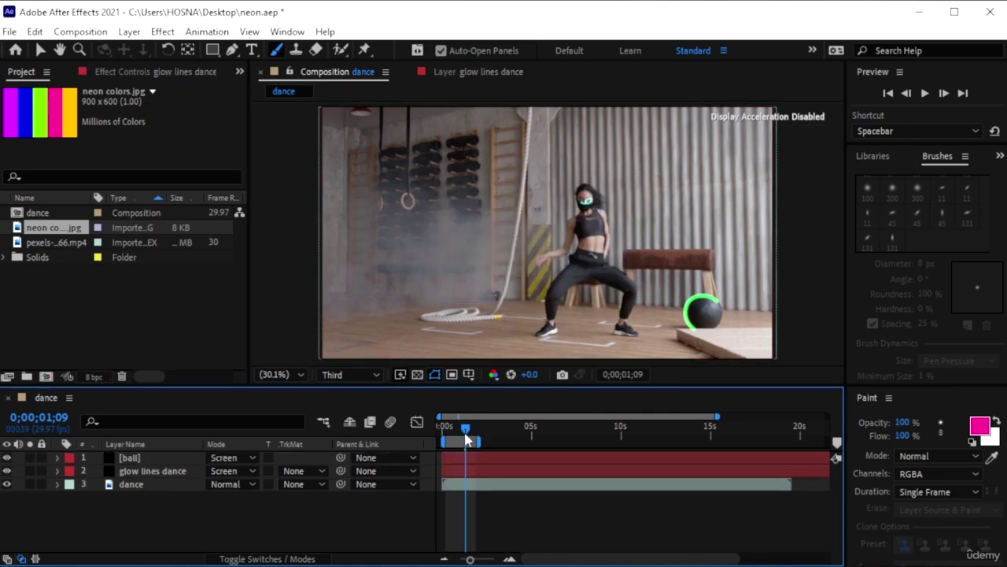
# Preview the dance composition from its first frame
pyautogui.press('Home')
pyautogui.press('space')
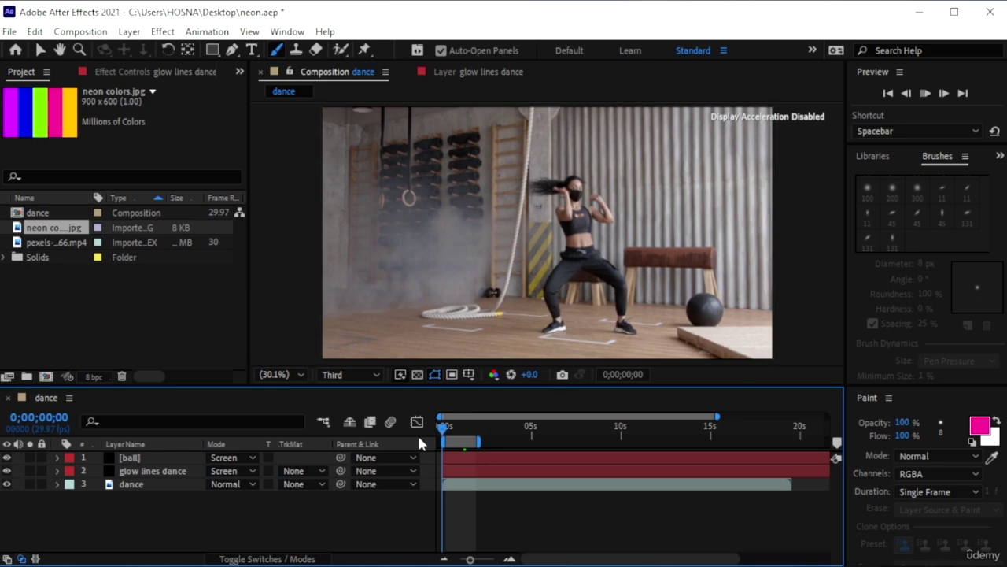